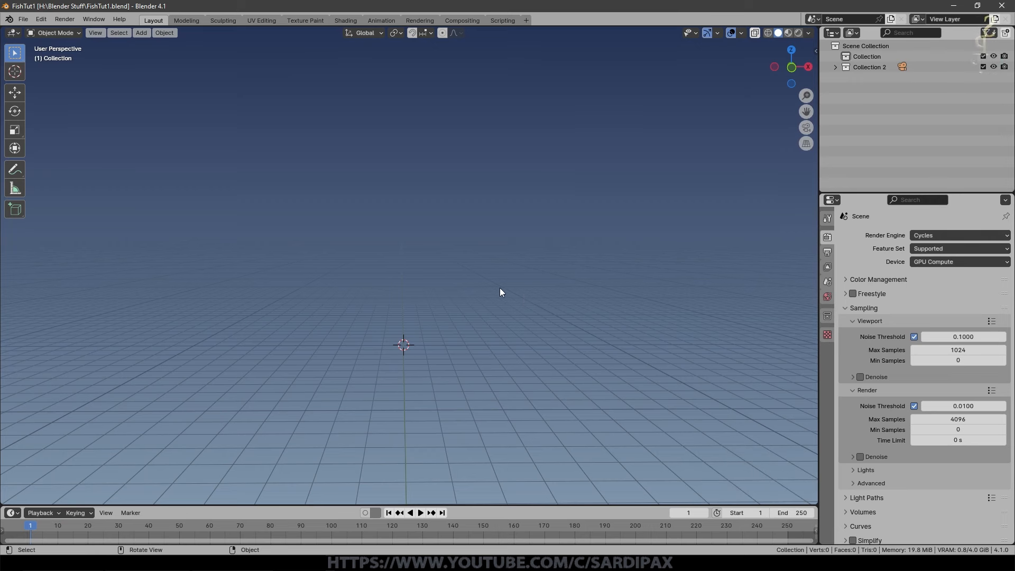
- Add a mesh plane and scale it up to form a large ground surface
{"action": "key", "text": "shift+a"}
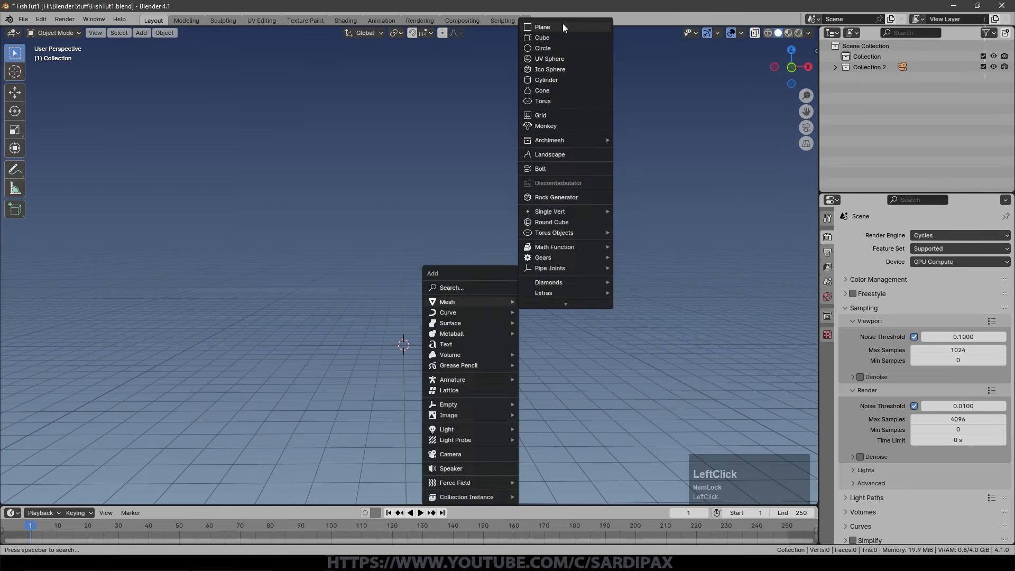
{"action": "left_click", "coordinate": [563, 27]}
{"action": "key", "text": "s"}
{"action": "left_click", "coordinate": [596, 410]}
{"action": "right_click", "coordinate": [449, 352]}
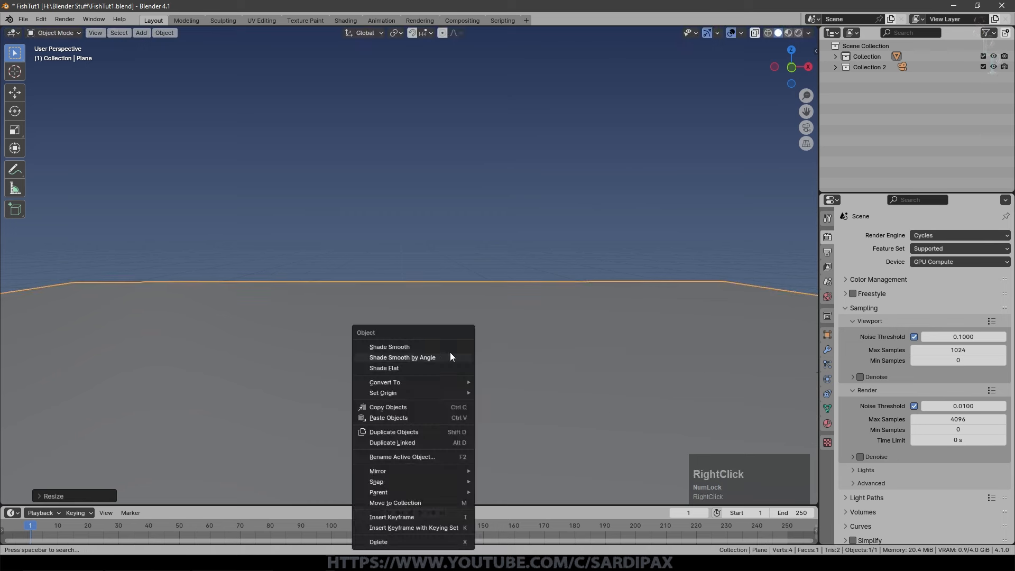
- Subdivide the whole plane in Edit Mode with the number of cuts set to 50
{"action": "key", "text": "Tab"}
{"action": "right_click", "coordinate": [455, 332]}
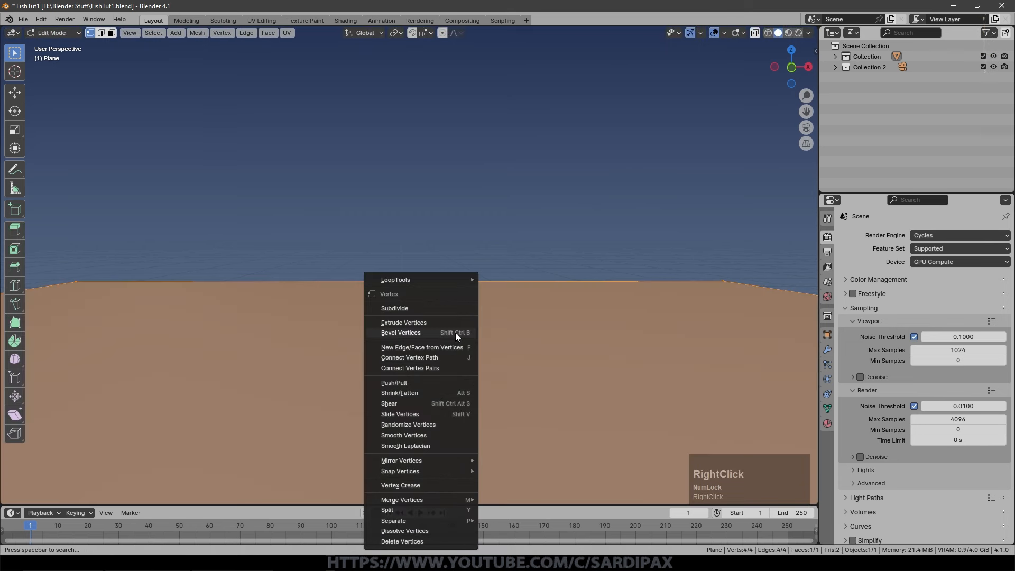
{"action": "left_click", "coordinate": [420, 308]}
{"action": "left_click", "coordinate": [58, 496]}
{"action": "left_click_drag", "start_coordinate": [114, 423], "coordinate": [153, 422]}
{"action": "scroll", "coordinate": [222, 397], "scroll_direction": "down", "scroll_amount": 5}
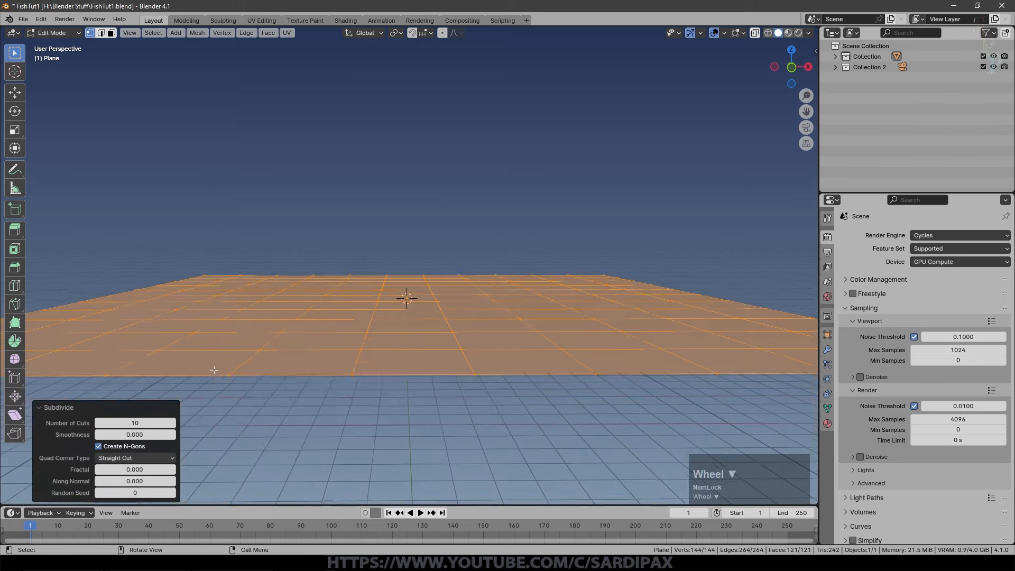
{"action": "left_click", "coordinate": [152, 423]}
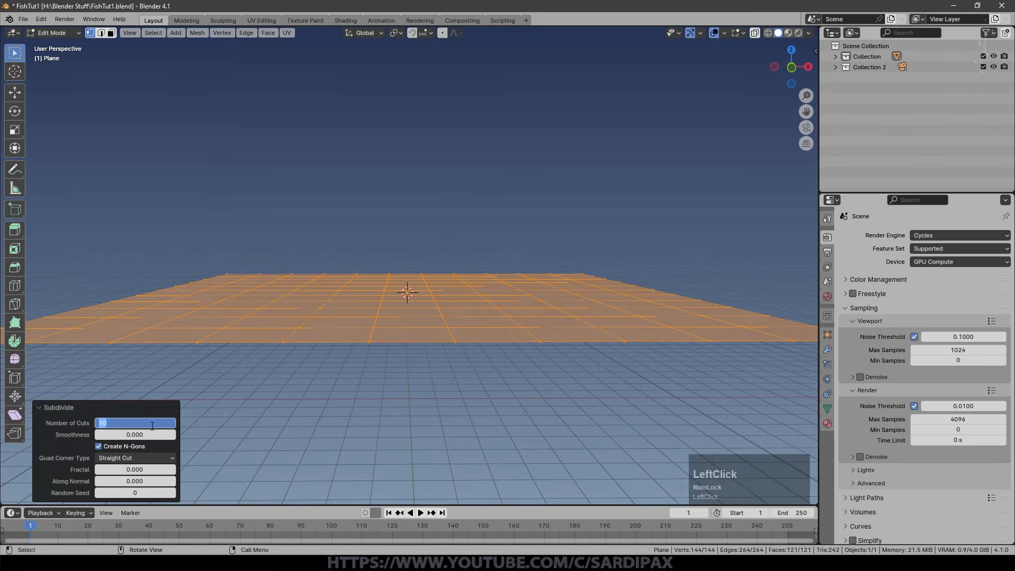
{"action": "type", "text": "5"}
{"action": "key", "text": "KP_Enter"}
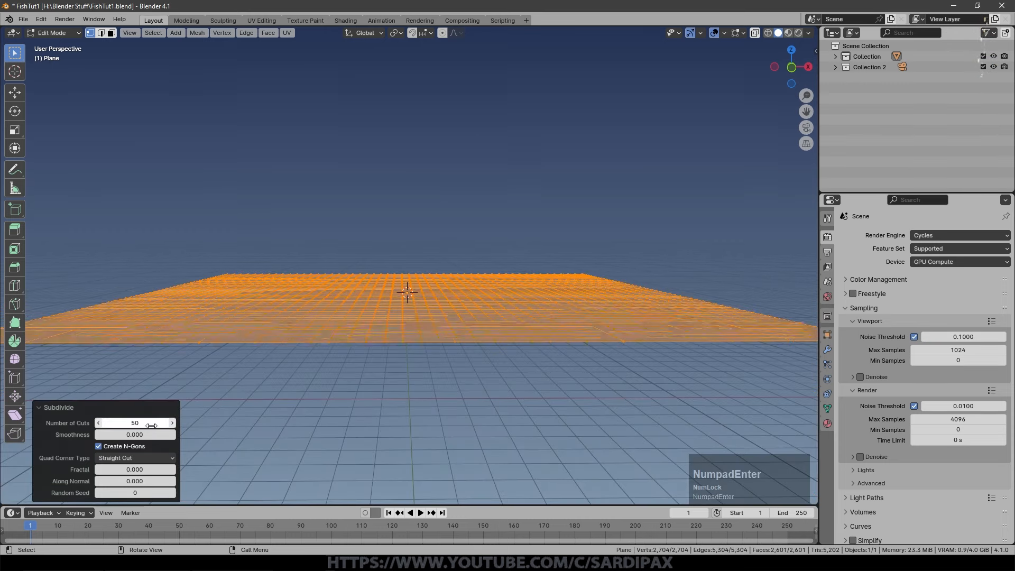
- From the top view, circle-select a curved band of vertices running across the plane from the +X edge to the -X end of the -Y edge
{"action": "middle_click_drag", "start_coordinate": [460, 288], "coordinate": [348, 343]}
{"action": "key", "text": "alt+a"}
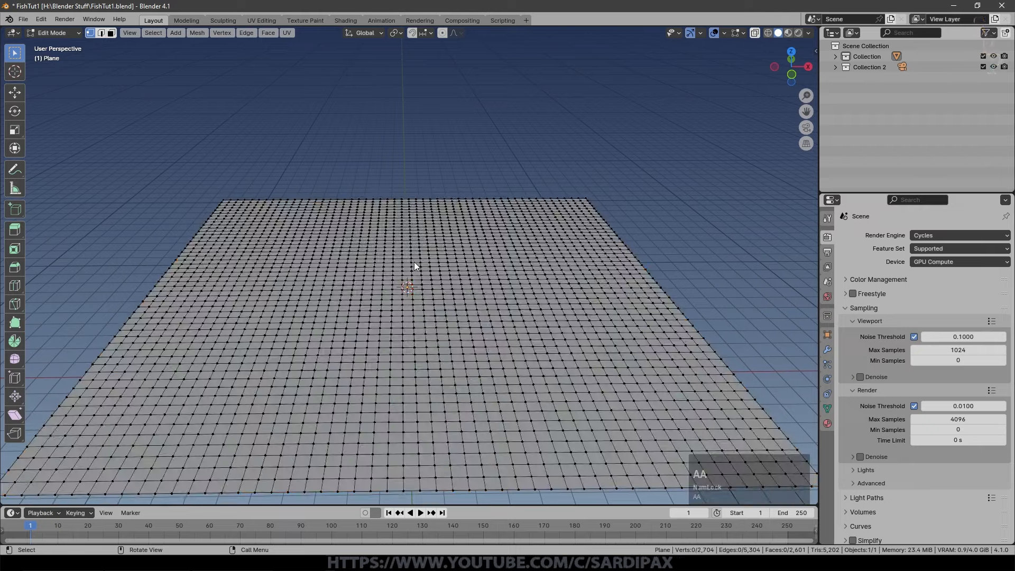
{"action": "key", "text": "KP_7"}
{"action": "scroll", "coordinate": [510, 179], "scroll_direction": "down", "scroll_amount": 3}
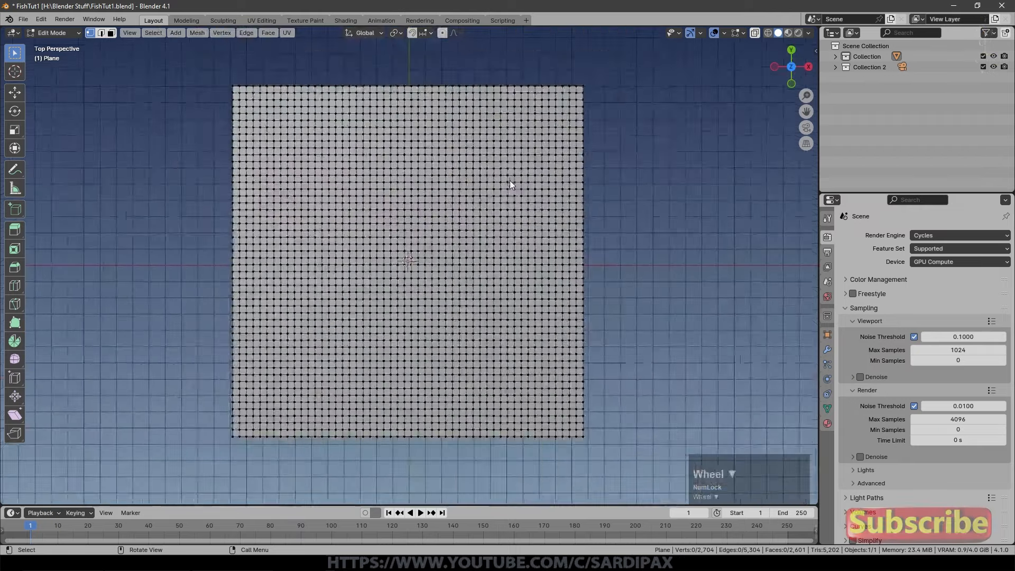
{"action": "key", "text": "c"}
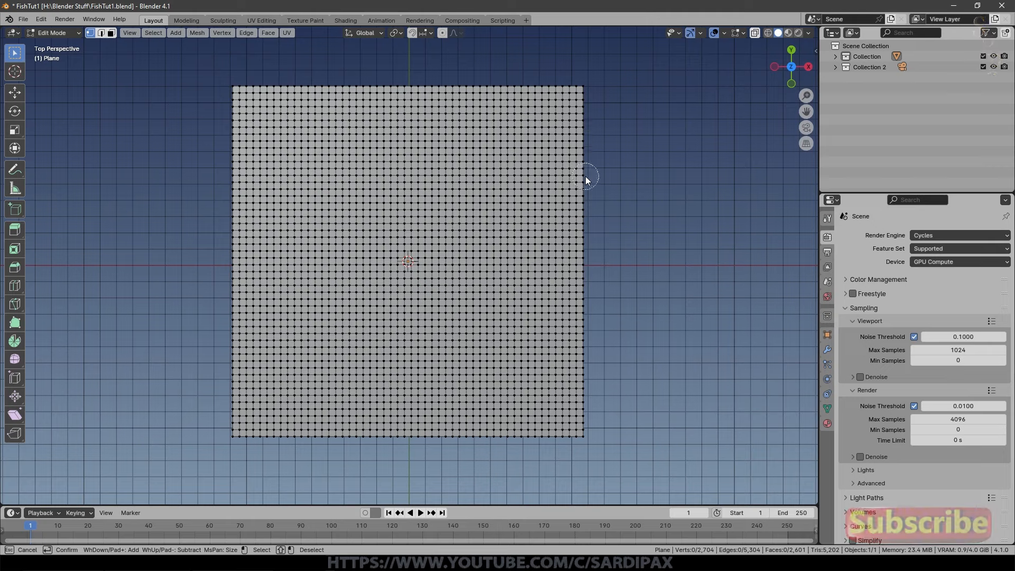
{"action": "mouse_move", "coordinate": [588, 160]}
{"action": "left_mouse_down"}
{"action": "mouse_move", "coordinate": [442, 215]}
{"action": "mouse_move", "coordinate": [359, 271]}
{"action": "mouse_move", "coordinate": [358, 328]}
{"action": "mouse_move", "coordinate": [324, 390]}
{"action": "mouse_move", "coordinate": [269, 442]}
{"action": "left_mouse_up"}
- With smooth proportional editing at about 3 m, lower the selected vertex band along Z by about 1.5 m to form a river channel
{"action": "middle_click_drag", "start_coordinate": [270, 442], "coordinate": [630, 205]}
{"action": "key", "text": "o"}
{"action": "middle_click_drag", "start_coordinate": [598, 169], "coordinate": [612, 149]}
{"action": "key", "text": "g"}
{"action": "key", "text": "z"}
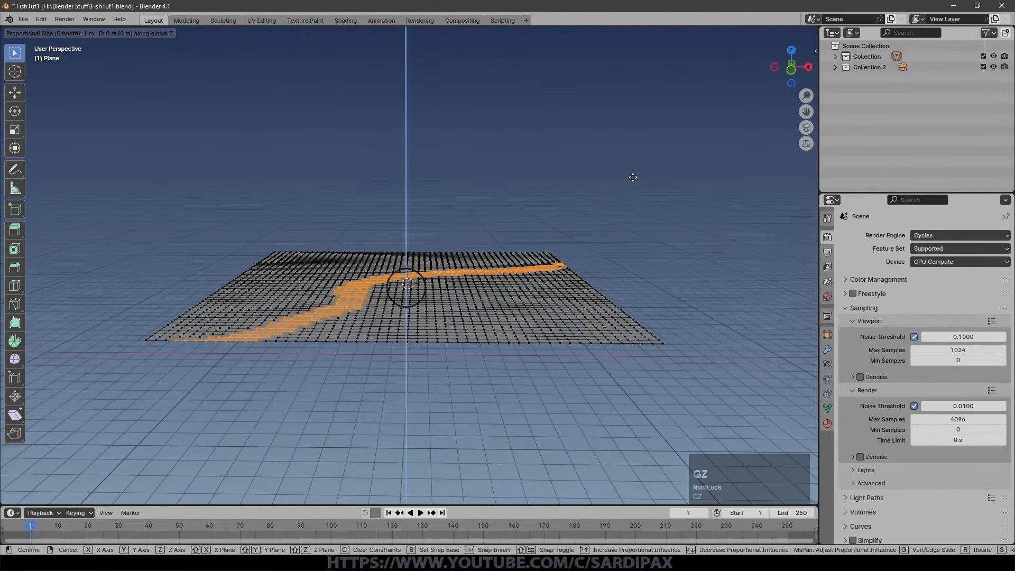
{"action": "scroll", "coordinate": [632, 182], "scroll_direction": "up", "scroll_amount": 7}
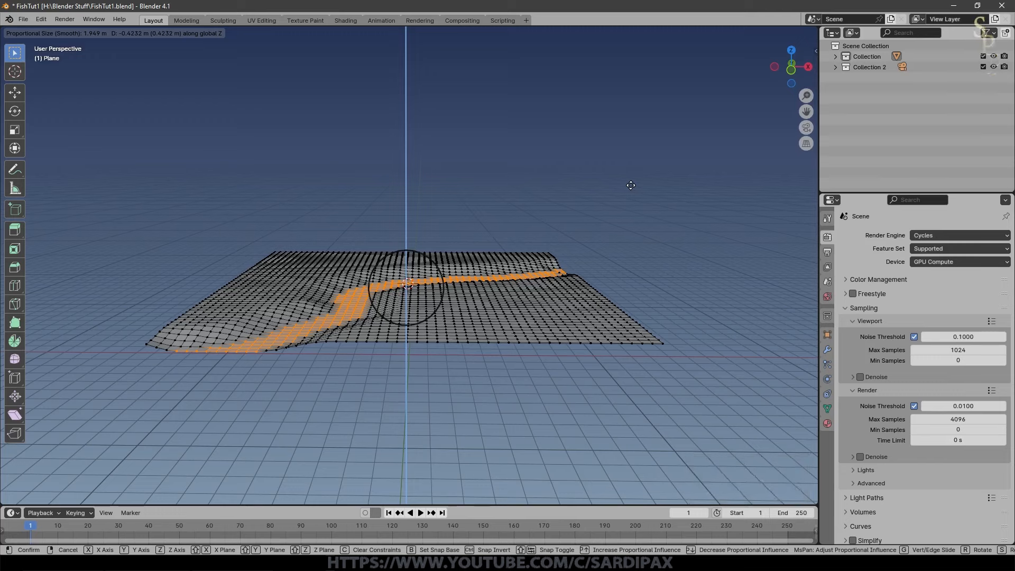
{"action": "scroll", "coordinate": [628, 205], "scroll_direction": "down", "scroll_amount": 3}
{"action": "scroll", "coordinate": [627, 205], "scroll_direction": "down", "scroll_amount": 4}
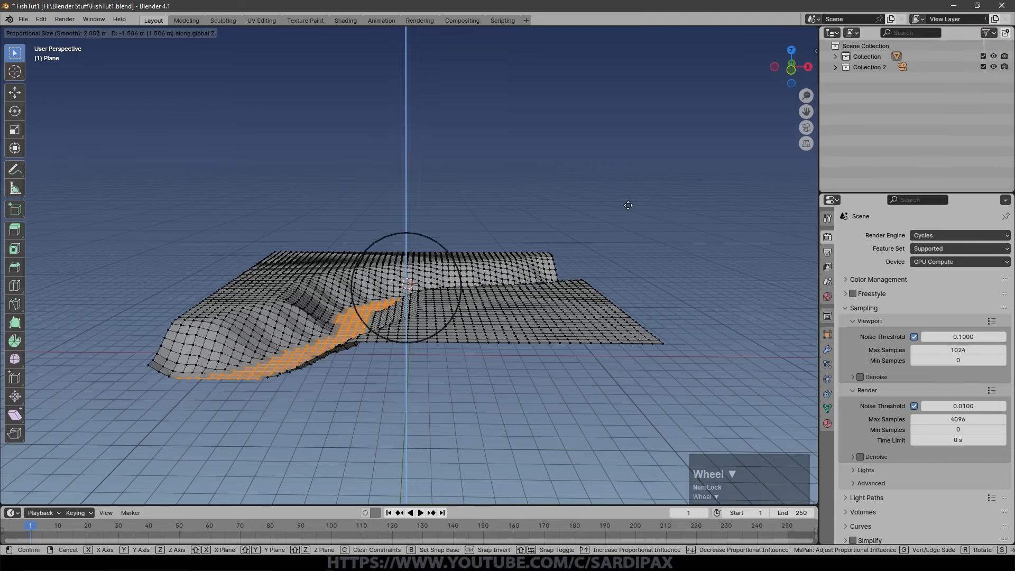
{"action": "left_click", "coordinate": [625, 205]}
- Shade the terrain smooth and give it a level 2 subdivision in Object Mode
{"action": "right_click", "coordinate": [519, 149]}
{"action": "left_click", "coordinate": [598, 167]}
{"action": "key", "text": "Tab"}
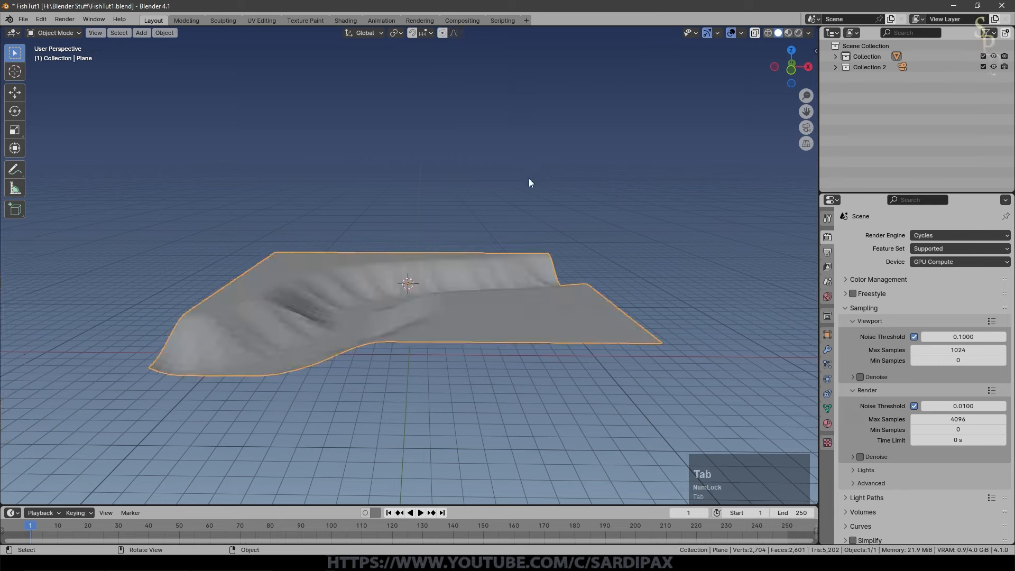
{"action": "key", "text": "ctrl+2"}
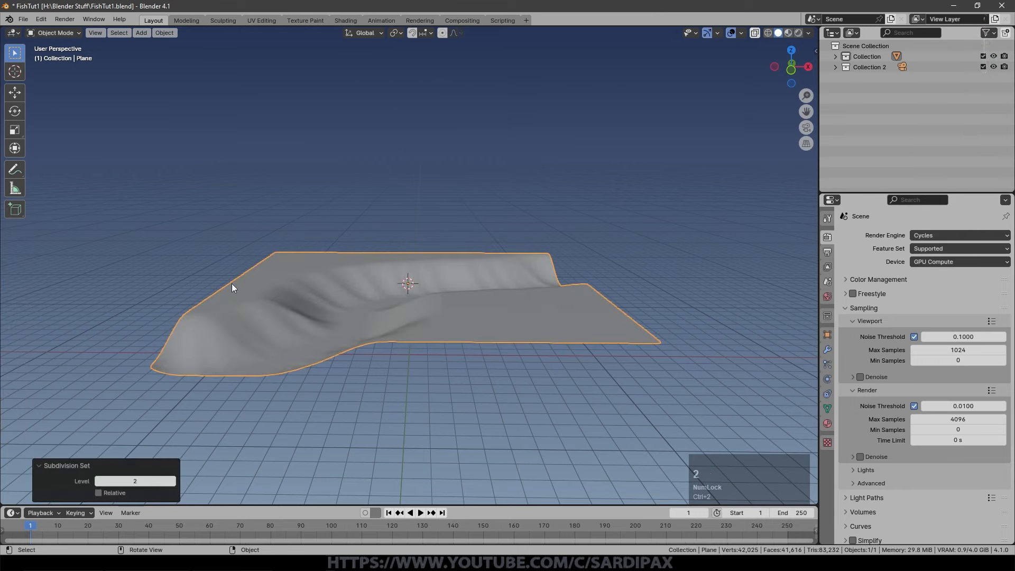
- Create a new material on the terrain and set its base color to dark brown
{"action": "middle_click_drag", "start_coordinate": [495, 206], "coordinate": [379, 349]}
{"action": "middle_click_drag", "start_coordinate": [607, 234], "coordinate": [608, 265]}
{"action": "left_click", "coordinate": [827, 423]}
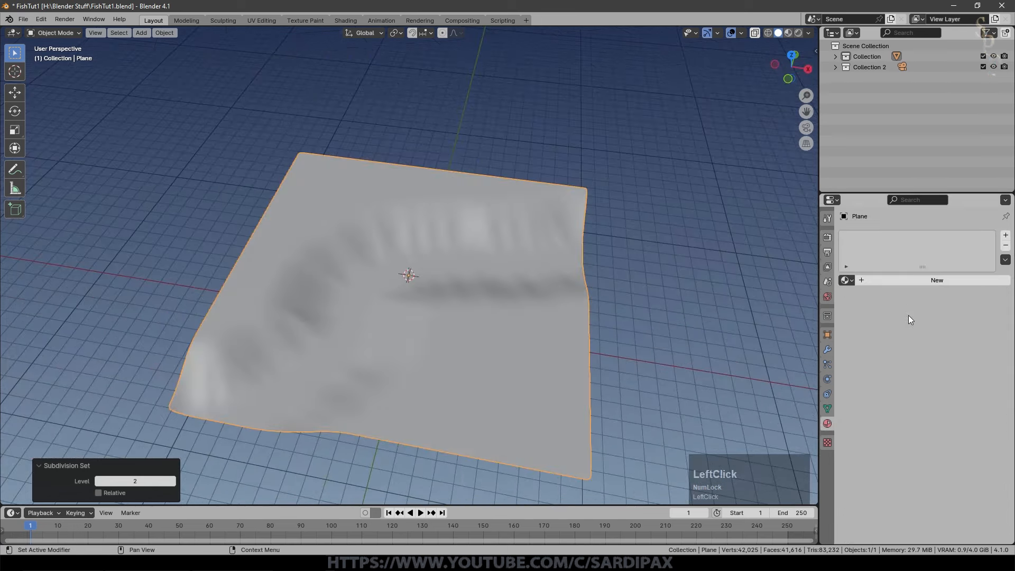
{"action": "left_click", "coordinate": [888, 280]}
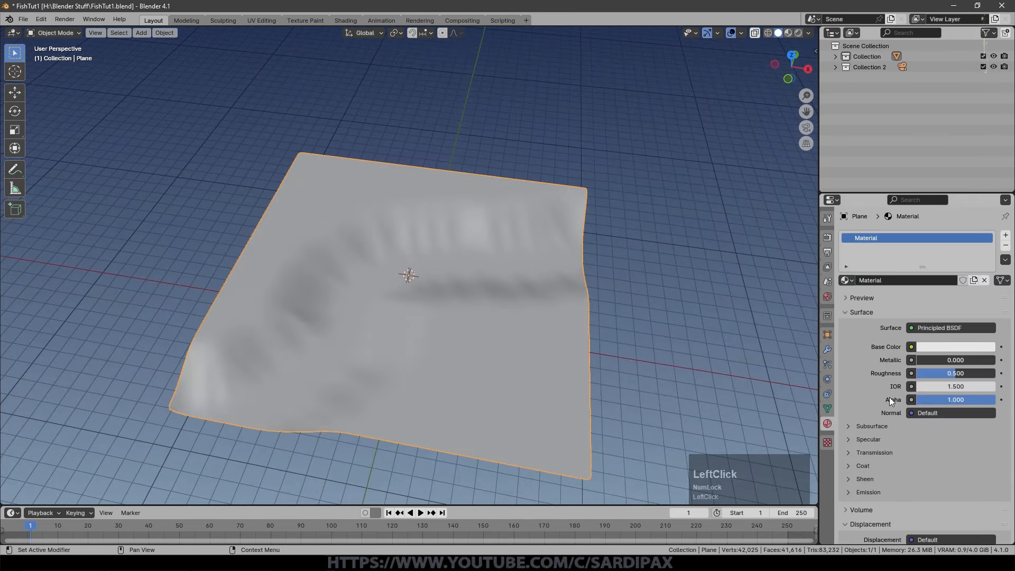
{"action": "left_click", "coordinate": [935, 347]}
{"action": "left_click", "coordinate": [962, 211]}
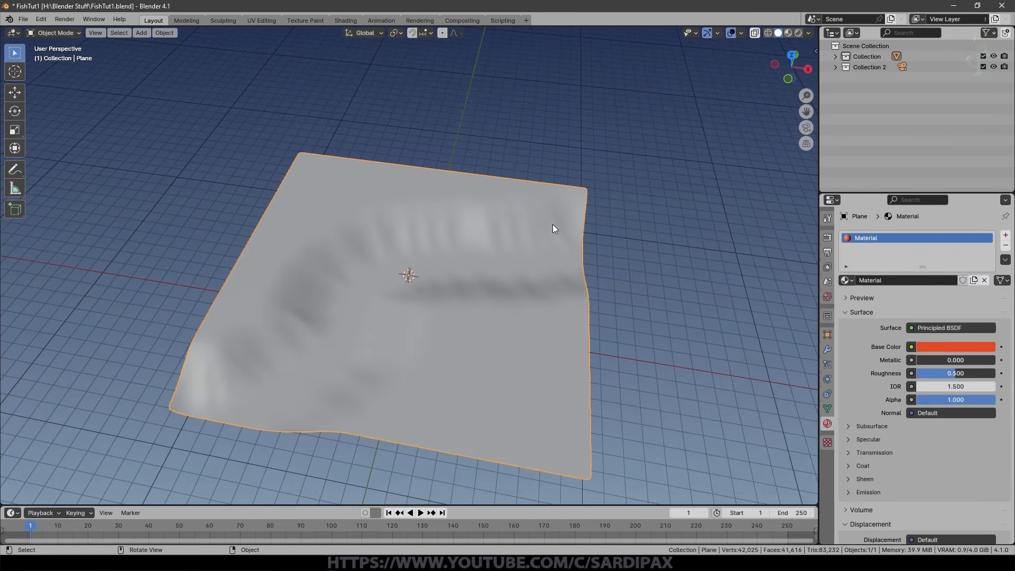
{"action": "left_click", "coordinate": [931, 347]}
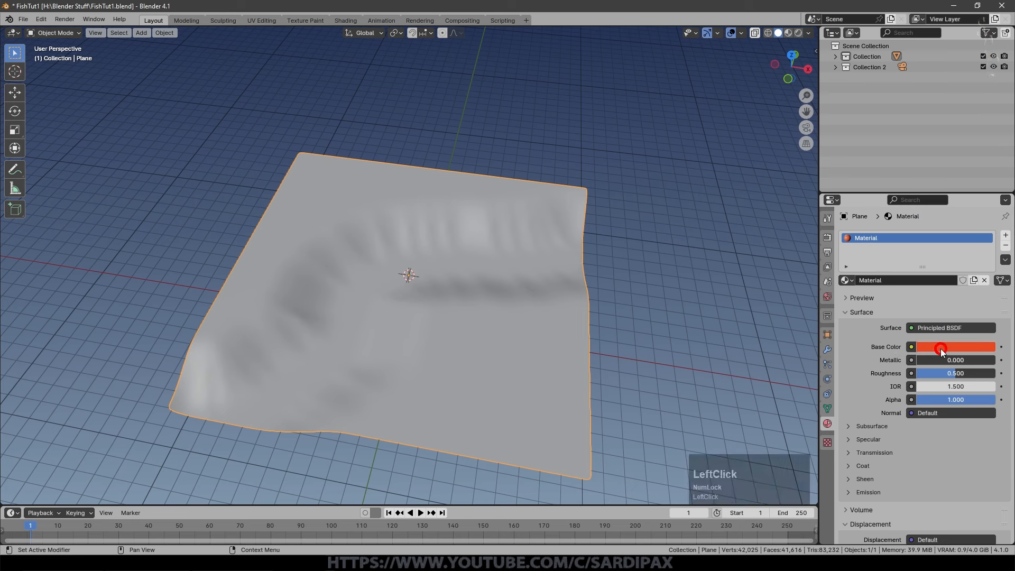
{"action": "left_click_drag", "start_coordinate": [987, 249], "coordinate": [987, 252]}
{"action": "left_click_drag", "start_coordinate": [912, 264], "coordinate": [899, 256]}
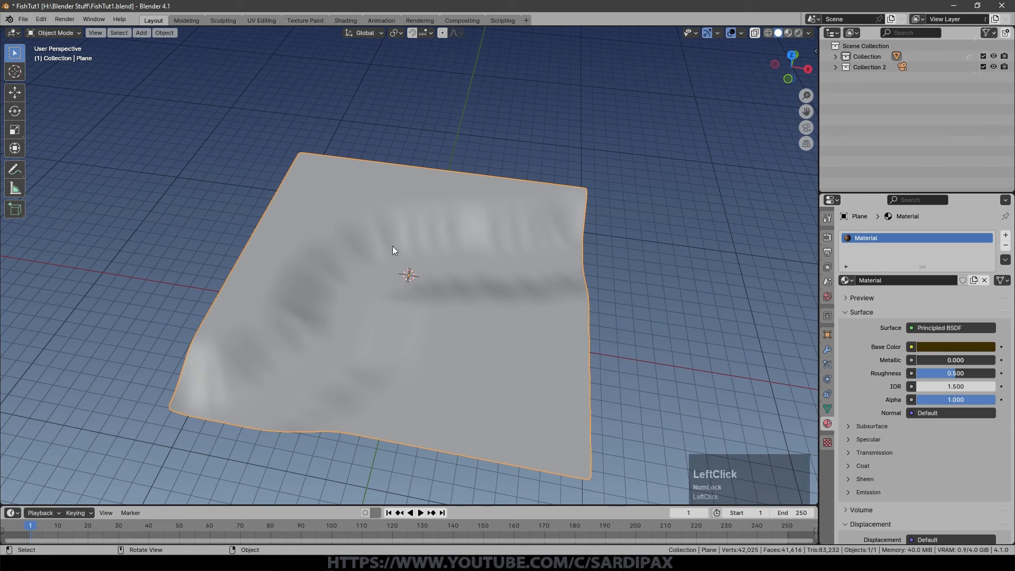
- Copy the dark brown base color to the material's Viewport Display color
{"action": "scroll", "coordinate": [908, 412], "scroll_direction": "down", "scroll_amount": 3}
{"action": "left_click", "coordinate": [859, 523]}
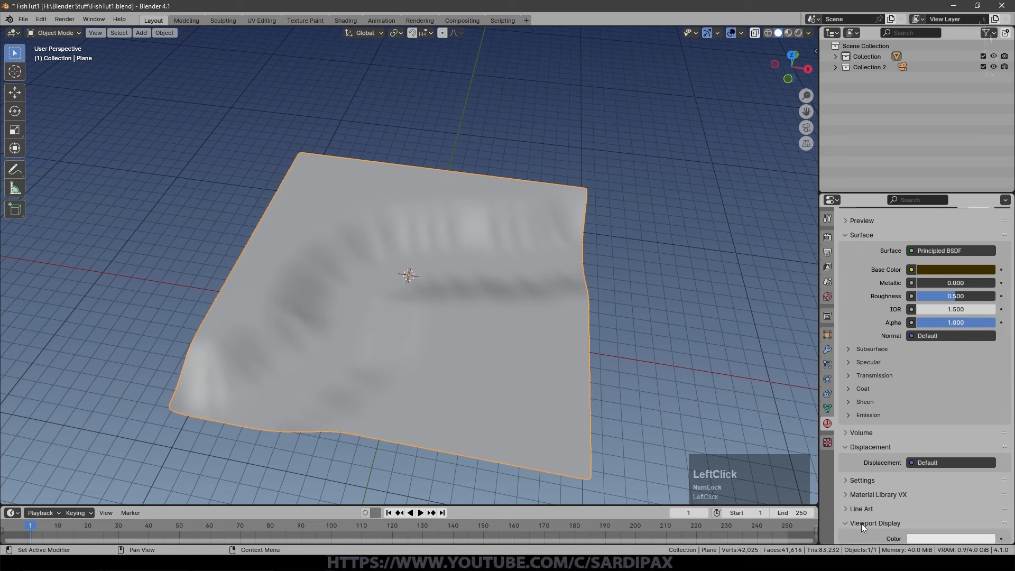
{"action": "scroll", "coordinate": [899, 497], "scroll_direction": "down", "scroll_amount": 3}
{"action": "key", "text": "ctrl+v"}
- Split the 3D viewport into two stacked views and add a second mesh plane at the 3D cursor
{"action": "left_click_drag", "start_coordinate": [818, 28], "coordinate": [819, 172]}
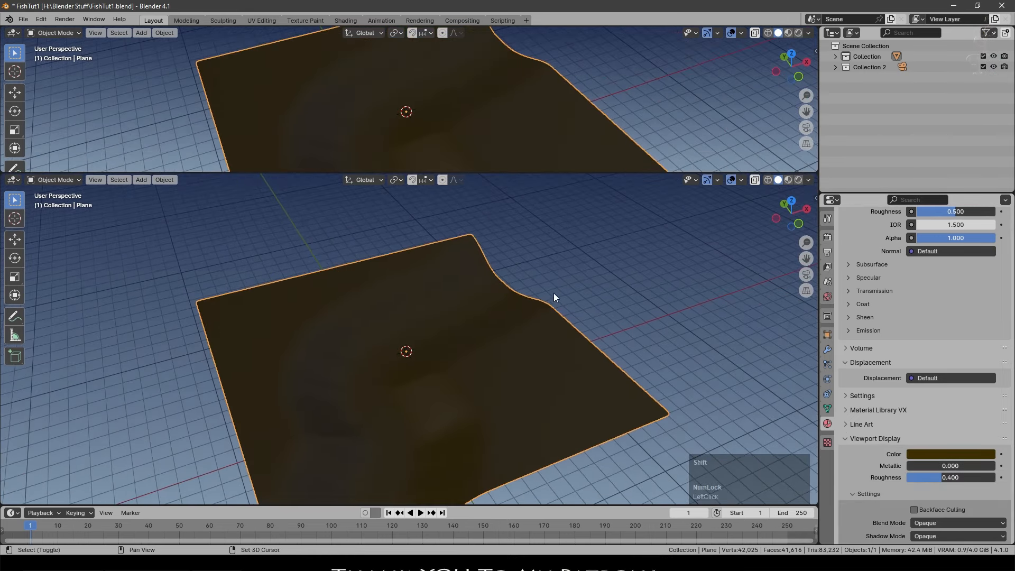
{"action": "key", "text": "shift+a"}
{"action": "mouse_move", "coordinate": [538, 293]}
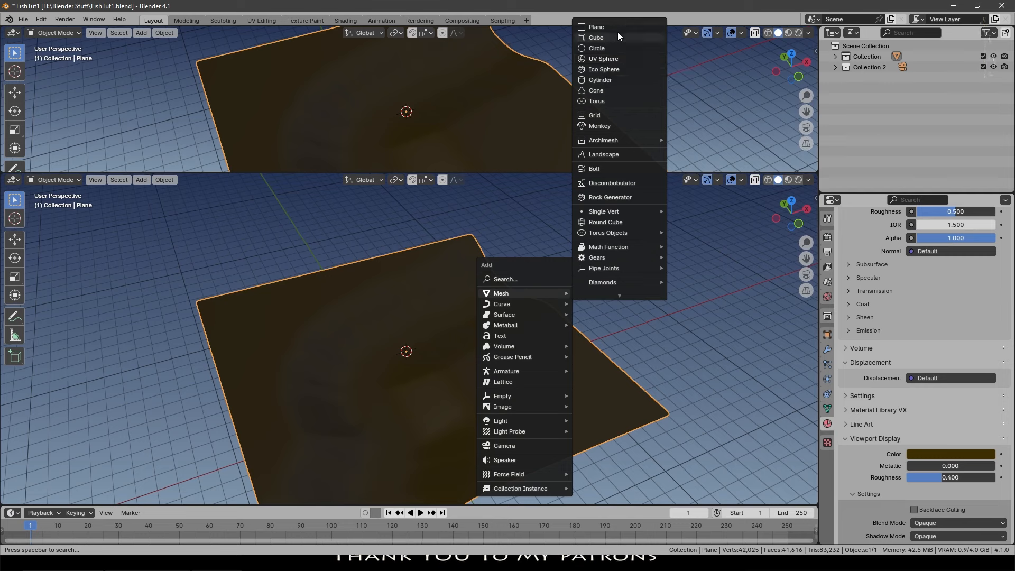
{"action": "left_click", "coordinate": [617, 25]}
- Move the small plane into the channel, about 0.76 m down, 0.9 m toward -X and 1.2 m toward +Y
{"action": "middle_click_drag", "start_coordinate": [412, 253], "coordinate": [513, 269]}
{"action": "key", "text": "KP_1"}
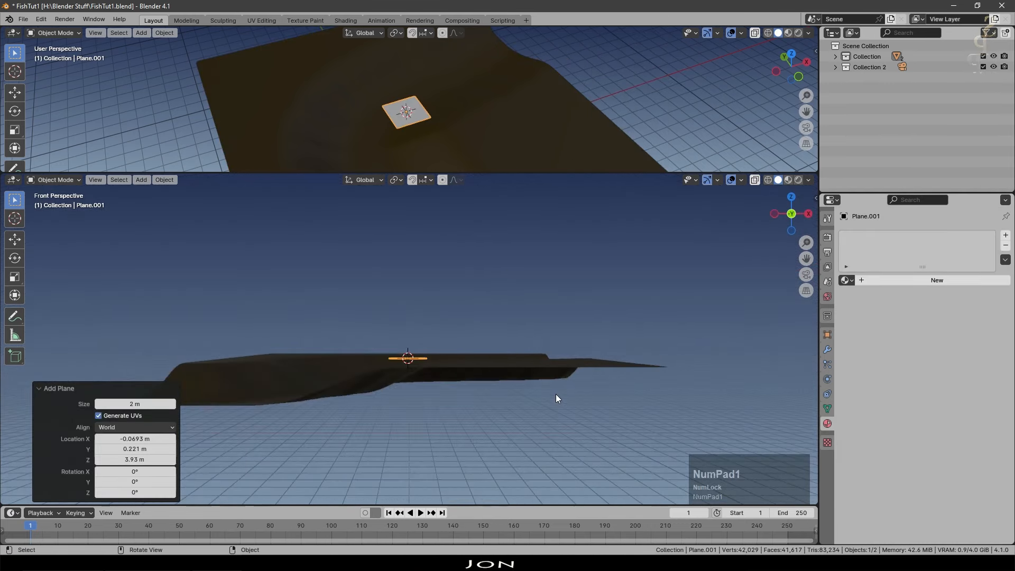
{"action": "key", "text": "g"}
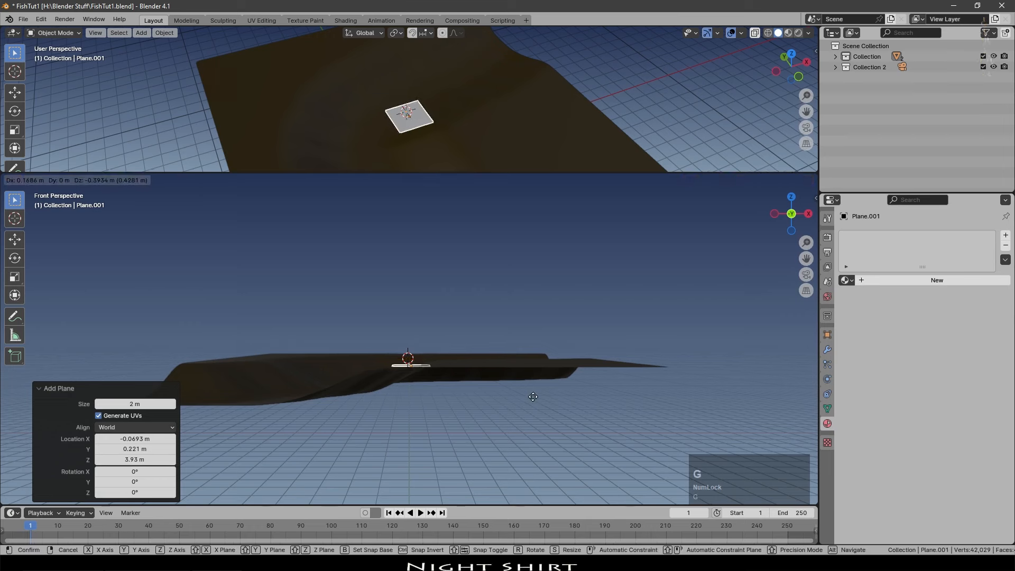
{"action": "left_click", "coordinate": [420, 361]}
{"action": "key", "text": "KP_7"}
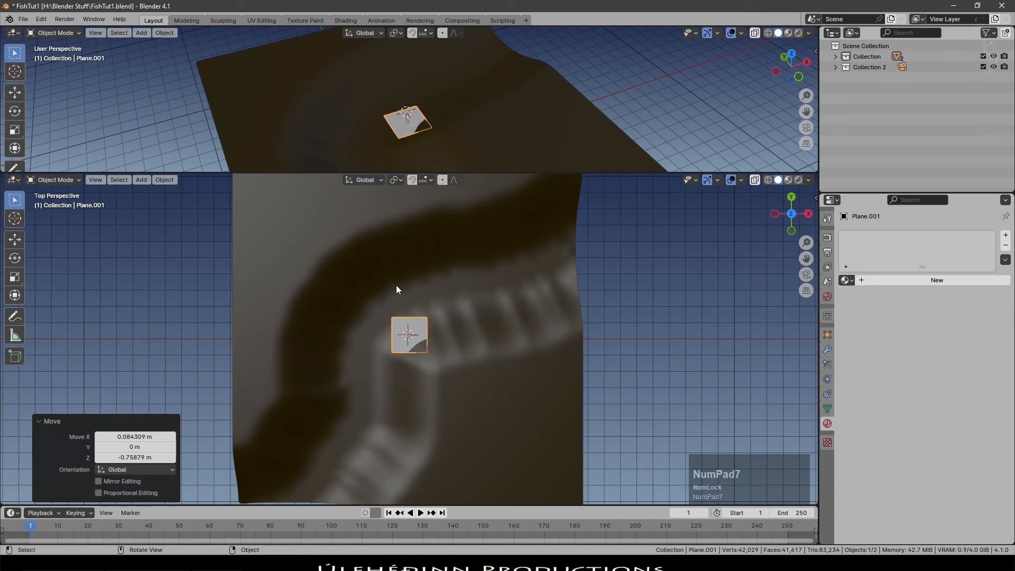
{"action": "key", "text": "g"}
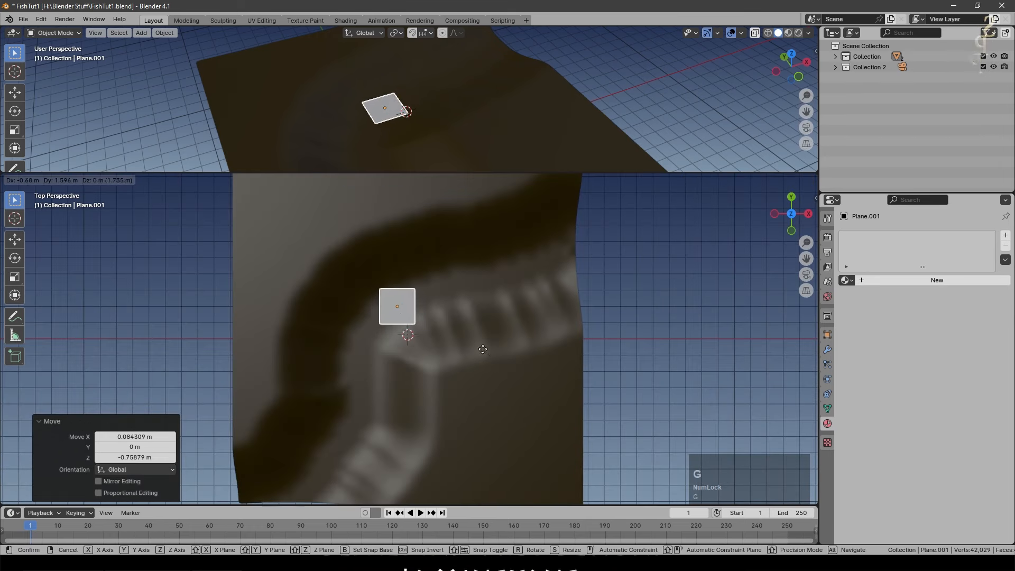
{"action": "left_click", "coordinate": [479, 358]}
- Rename the large terrain plane as Ground
{"action": "middle_click_drag", "start_coordinate": [480, 358], "coordinate": [486, 280]}
{"action": "scroll", "coordinate": [485, 280], "scroll_direction": "up", "scroll_amount": 2}
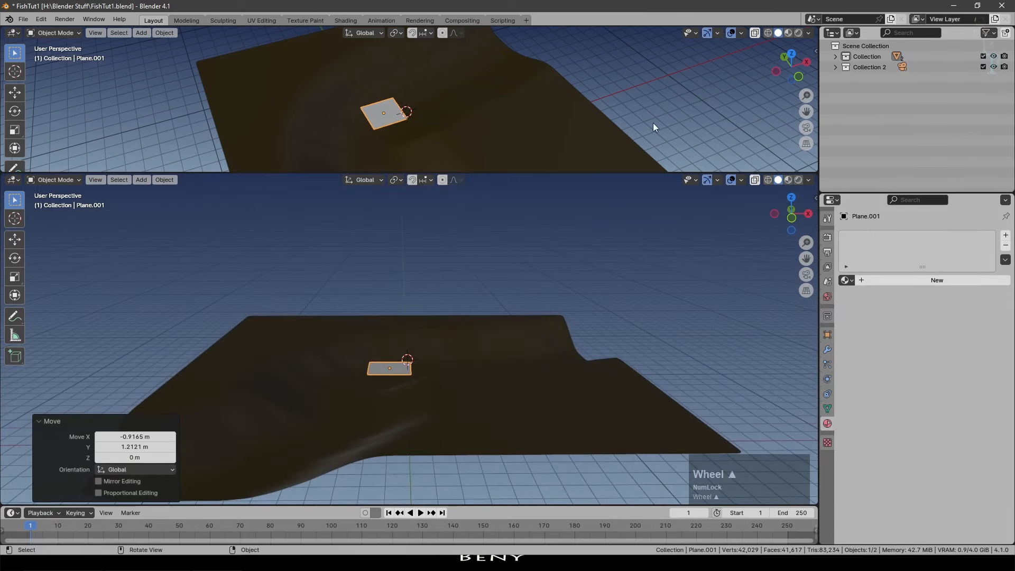
{"action": "left_click", "coordinate": [596, 357]}
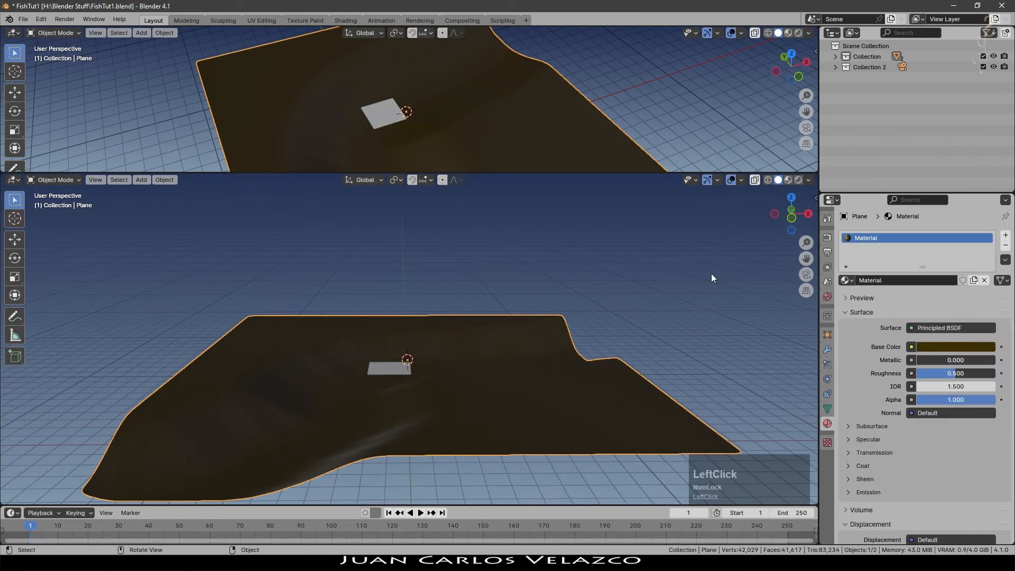
{"action": "double_click", "coordinate": [877, 66]}
{"action": "type", "text": "Ground"}
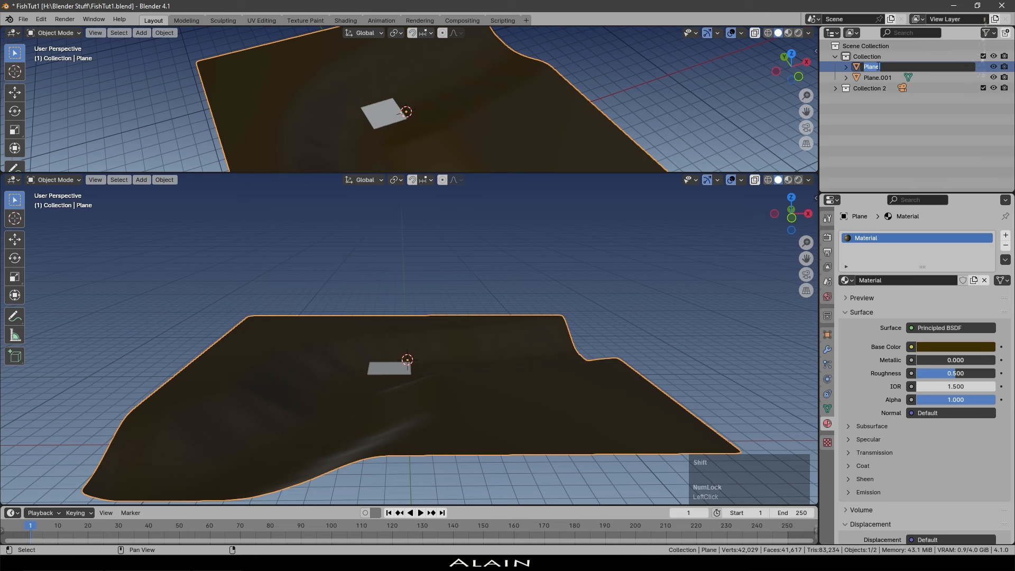
{"action": "key", "text": "Return"}
- Rename the small plane as FishSource
{"action": "double_click", "coordinate": [878, 78]}
{"action": "key", "text": "shift"}
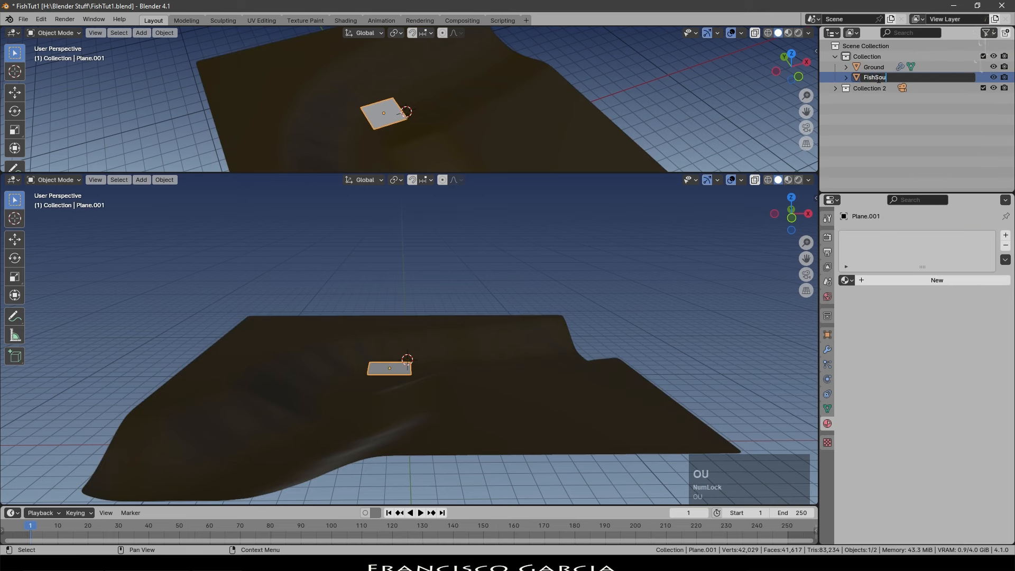
{"action": "type", "text": "FishSource"}
{"action": "key", "text": "Return"}
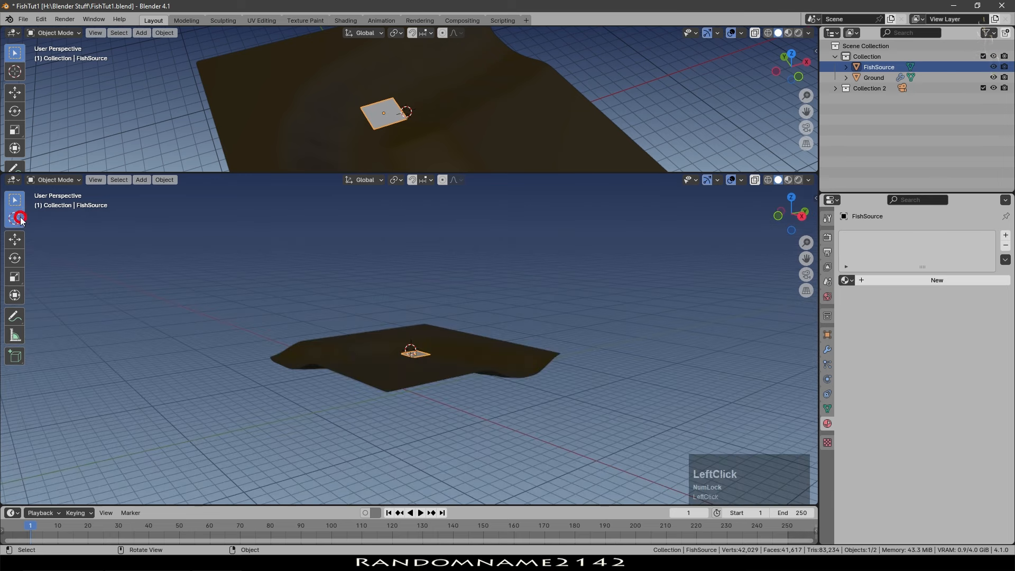
- Place the 3D cursor in empty space beside the terrain, show it in front orthographic view, and return to the selection tool
{"action": "left_click", "coordinate": [20, 217]}
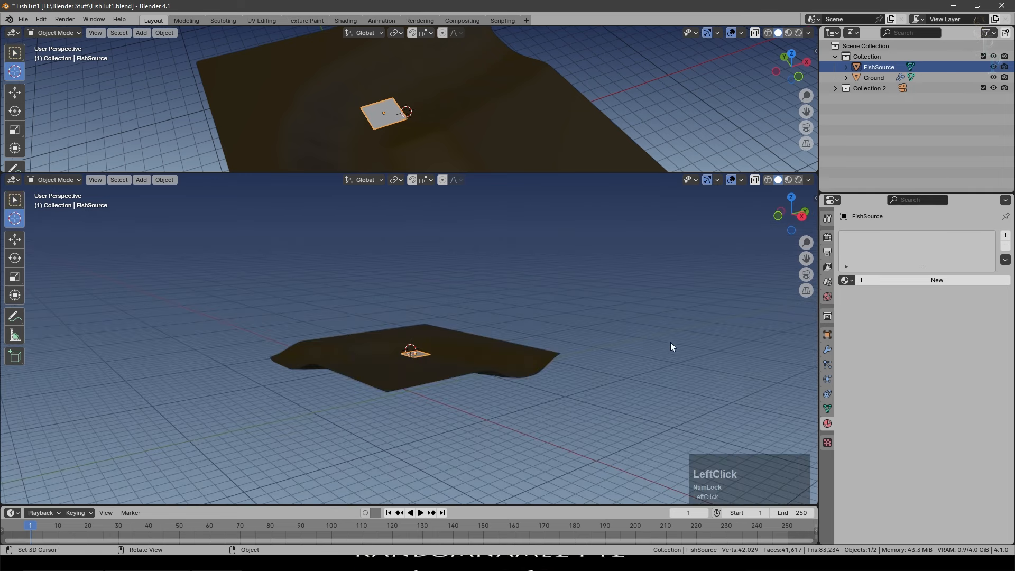
{"action": "middle_click_drag", "start_coordinate": [546, 224], "coordinate": [568, 255]}
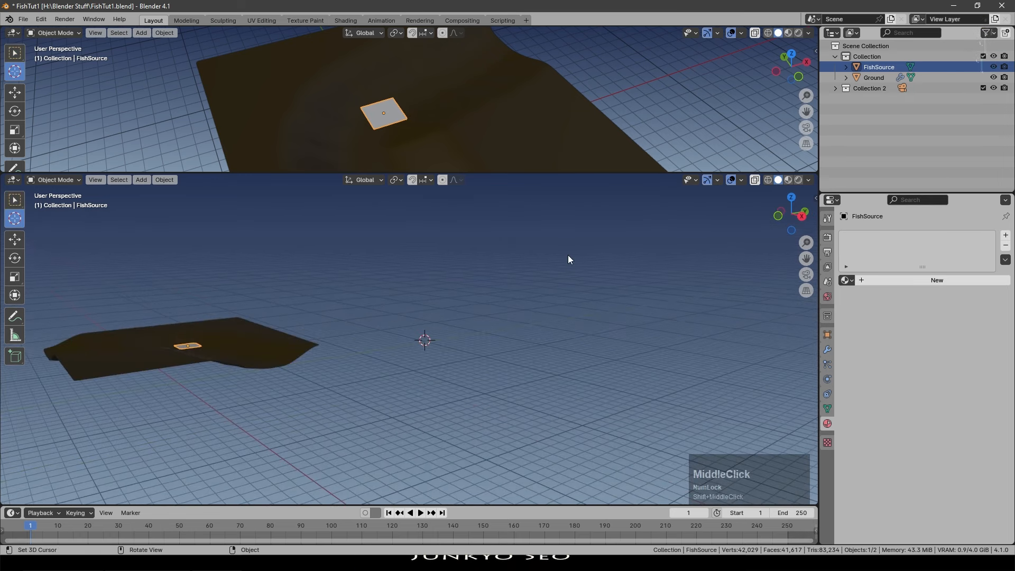
{"action": "key", "text": "KP_1"}
{"action": "key", "text": "KP_5"}
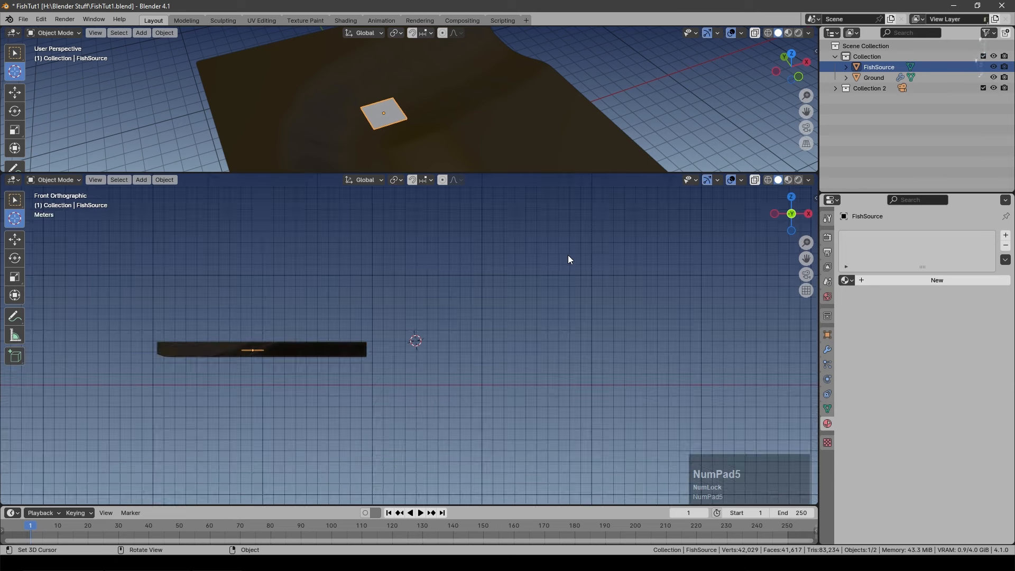
{"action": "scroll", "coordinate": [509, 329], "scroll_direction": "up", "scroll_amount": 1}
{"action": "scroll", "coordinate": [509, 334], "scroll_direction": "up", "scroll_amount": 10}
{"action": "left_click", "coordinate": [14, 200]}
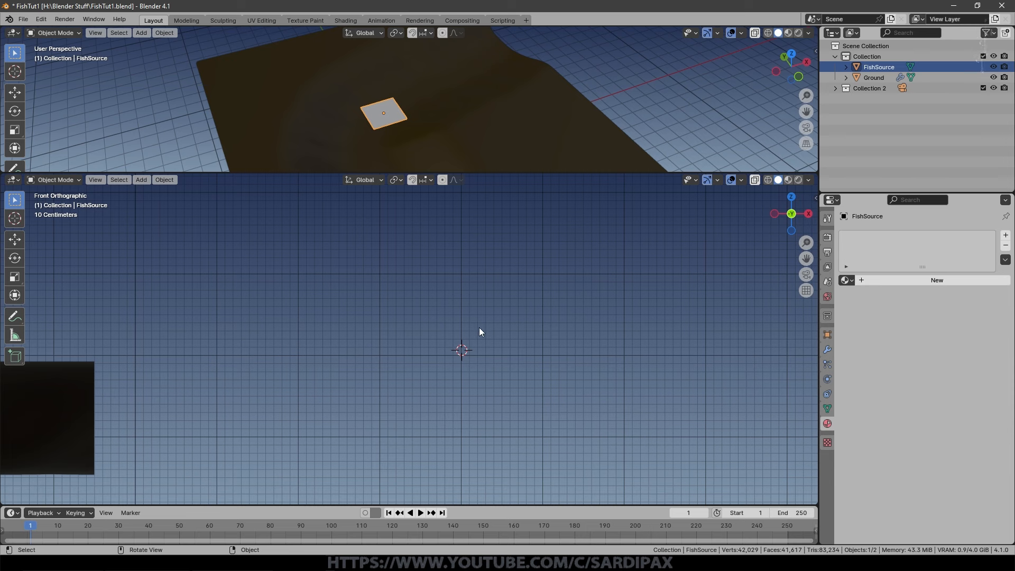
- Bring Trout1.png from the Nature\Fish texture folder into the front orthographic view as a reference image
{"action": "key", "text": "Num_Lock"}
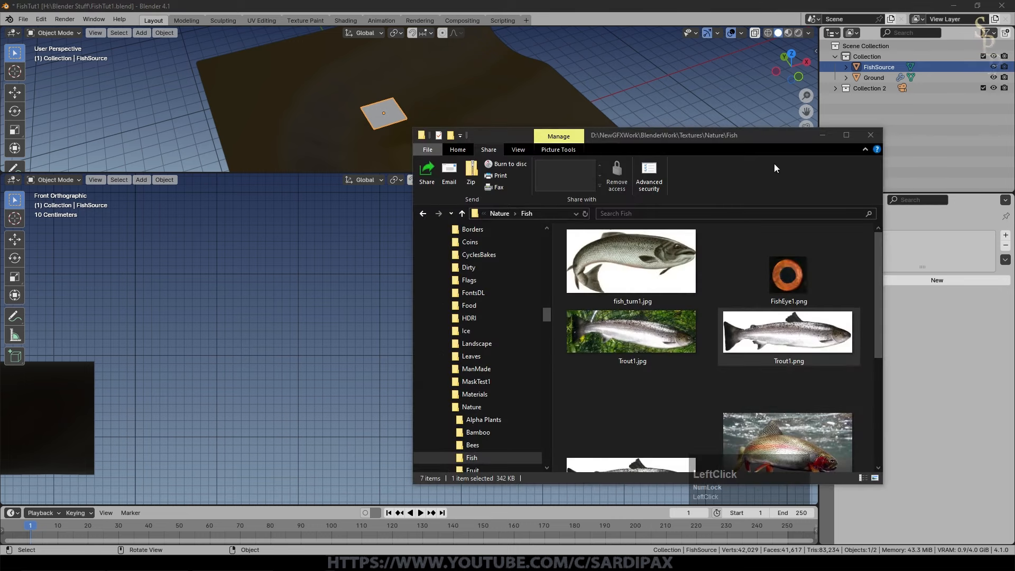
{"action": "left_click_drag", "start_coordinate": [722, 136], "coordinate": [852, 37]}
{"action": "left_click_drag", "start_coordinate": [908, 236], "coordinate": [412, 305]}
{"action": "middle_click_drag", "start_coordinate": [295, 398], "coordinate": [317, 404]}
{"action": "key", "text": "KP_1"}
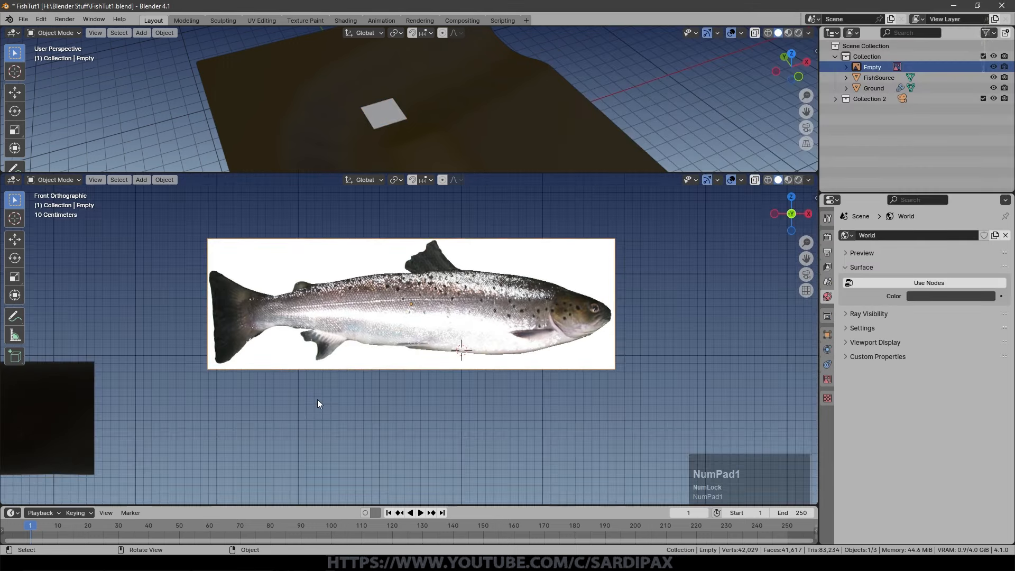
- Add a 2 m cube at the 3D cursor and move it along Y until it stands in front of the fish image
{"action": "key", "text": "shift"}
{"action": "key", "text": "shift+a"}
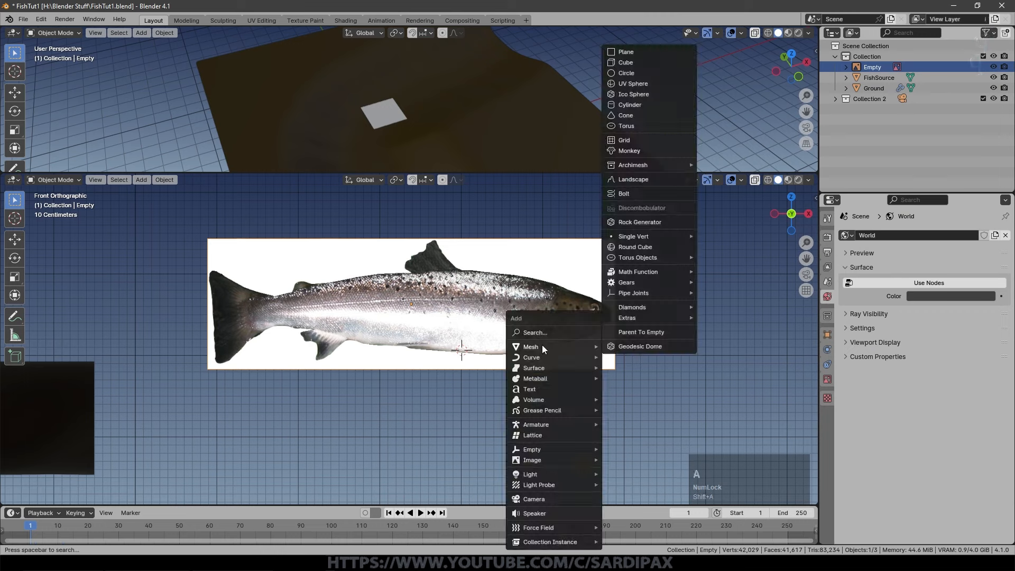
{"action": "key", "text": "shift+a"}
{"action": "mouse_move", "coordinate": [584, 348]}
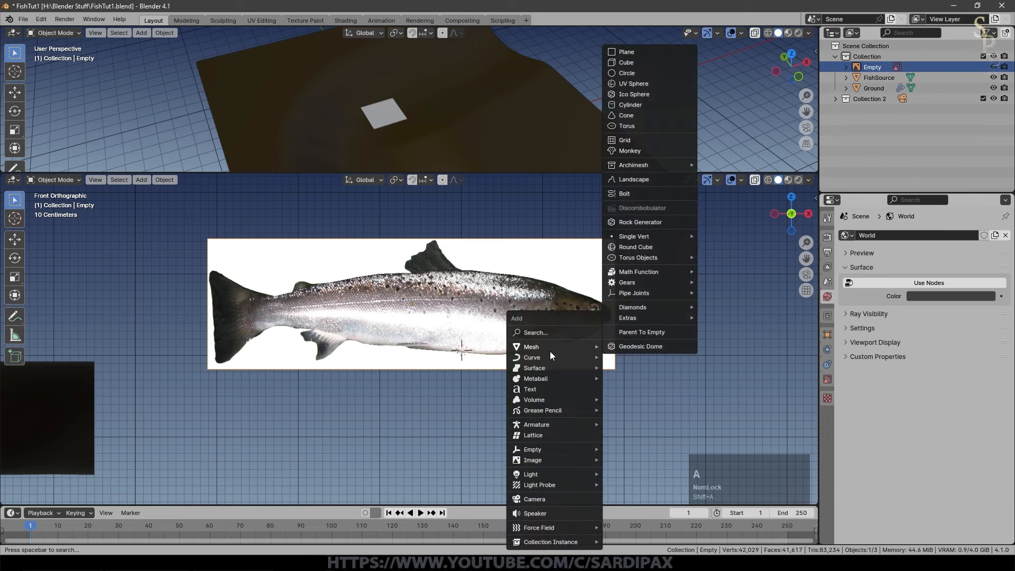
{"action": "left_click", "coordinate": [638, 62]}
{"action": "middle_click_drag", "start_coordinate": [547, 349], "coordinate": [562, 325]}
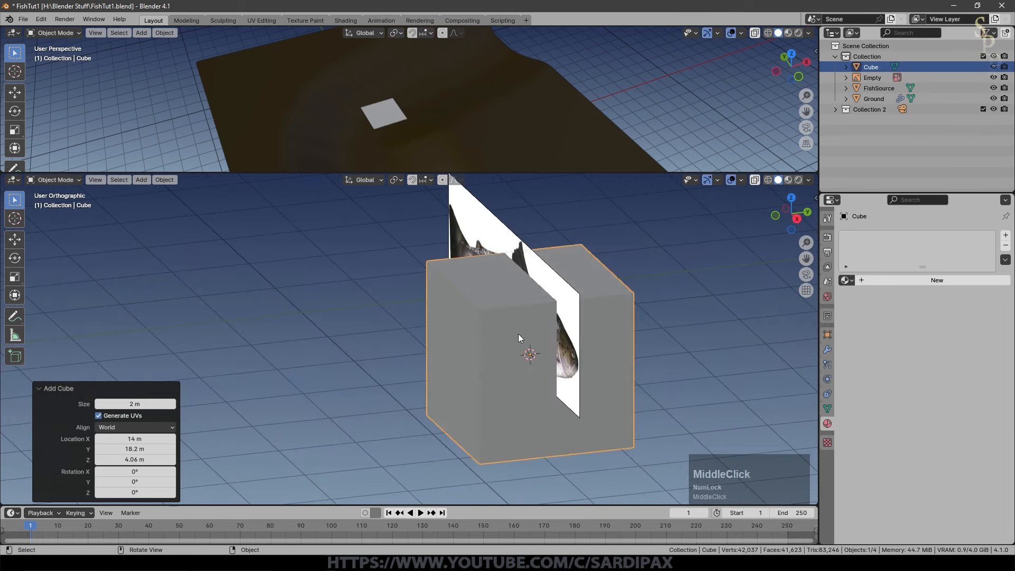
{"action": "key", "text": "g"}
{"action": "key", "text": "y"}
{"action": "left_click", "coordinate": [449, 347]}
- Split the cube with a centred loop cut and delete the half facing the fish image
{"action": "key", "text": "Tab"}
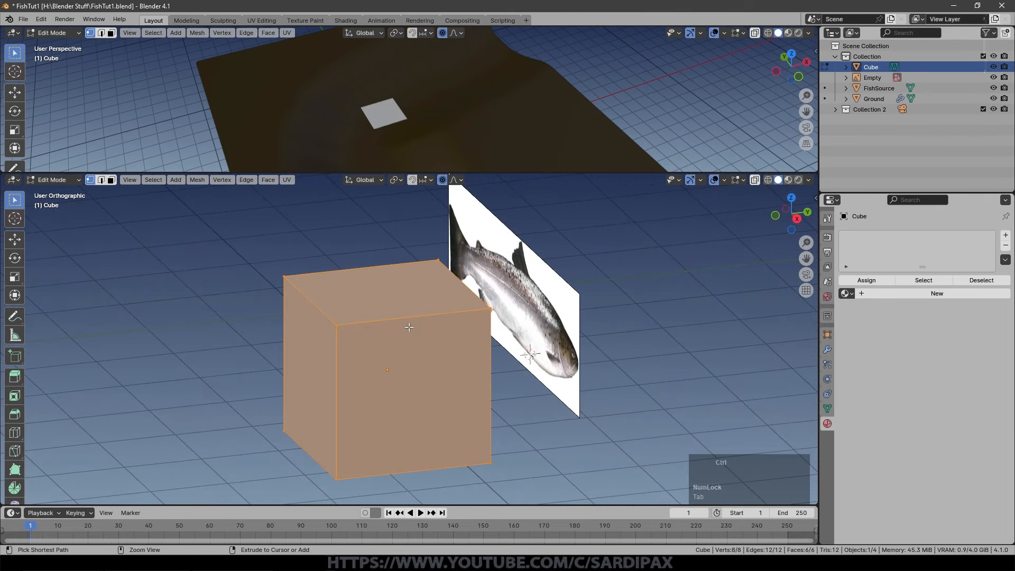
{"action": "left_click", "coordinate": [409, 327]}
{"action": "left_click", "coordinate": [409, 327]}
{"action": "middle_click_drag", "start_coordinate": [568, 376], "coordinate": [439, 347]}
{"action": "key", "text": "3"}
{"action": "left_click", "coordinate": [440, 349]}
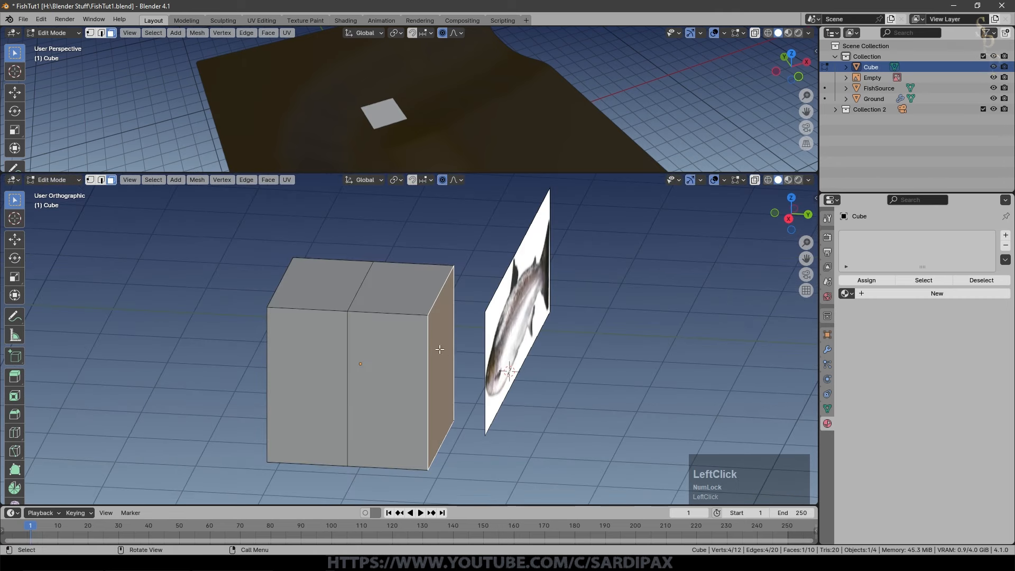
{"action": "key", "text": "x"}
{"action": "left_click", "coordinate": [474, 329]}
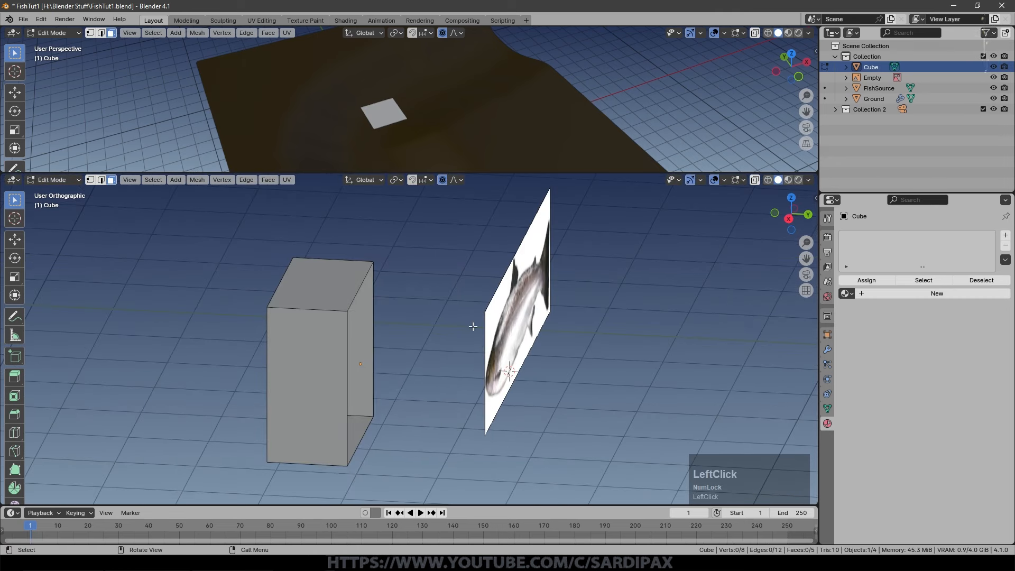
{"action": "middle_click_drag", "start_coordinate": [252, 353], "coordinate": [495, 345]}
{"action": "key", "text": "Tab"}
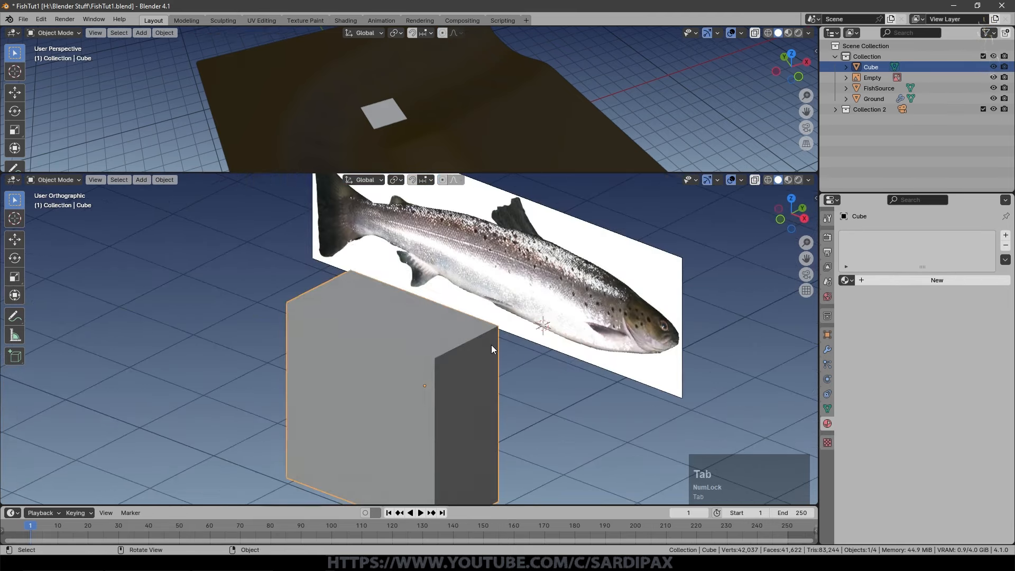
- In wireframe shading, move the half cube about 0.53 m toward -X and 0.47 m up over the fish body, and scale it to 0.475
{"action": "key", "text": "z"}
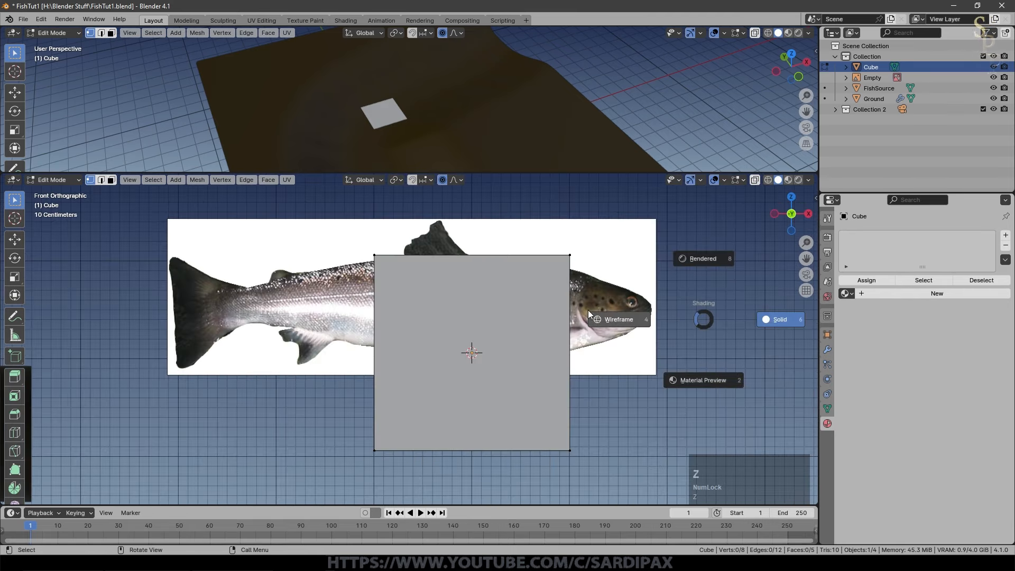
{"action": "left_click", "coordinate": [606, 315]}
{"action": "key", "text": "a"}
{"action": "key", "text": "g"}
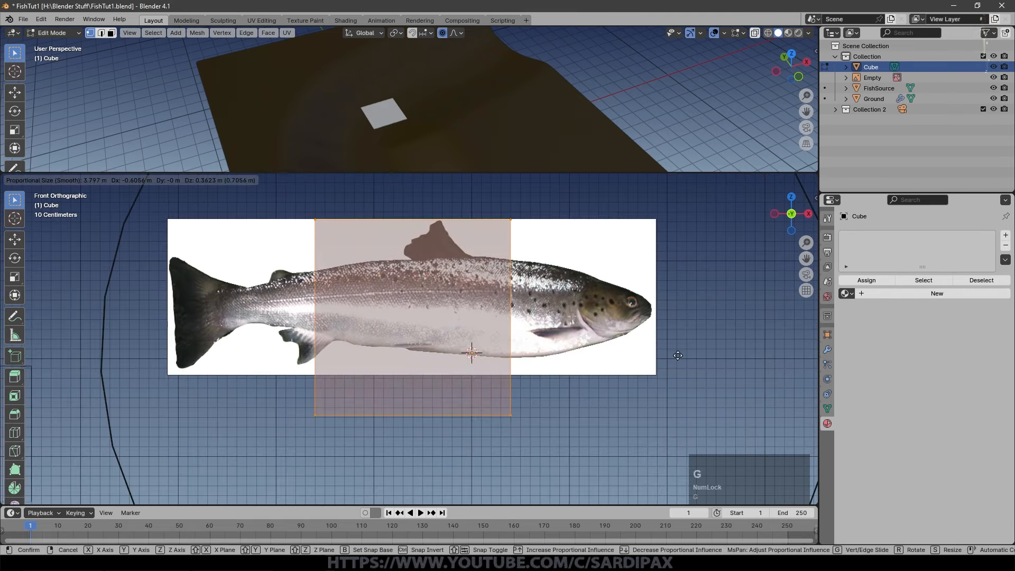
{"action": "left_click", "coordinate": [689, 343]}
{"action": "key", "text": "s"}
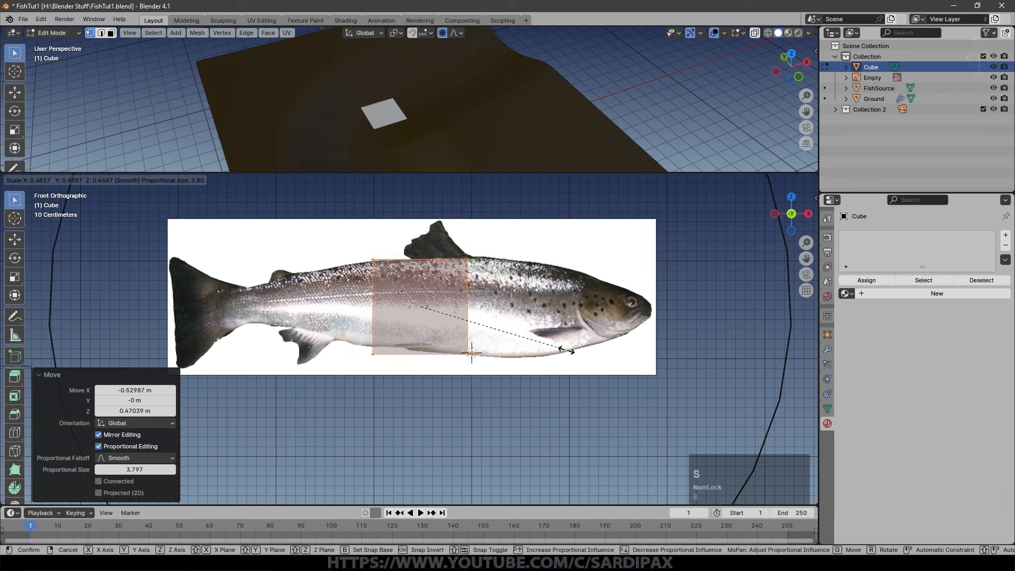
{"action": "key", "text": "Escape"}
- Shift the half cube toward +X beneath the dorsal fin, scale it by 0.913, and raise it about 0.02 m
{"action": "key", "text": "g"}
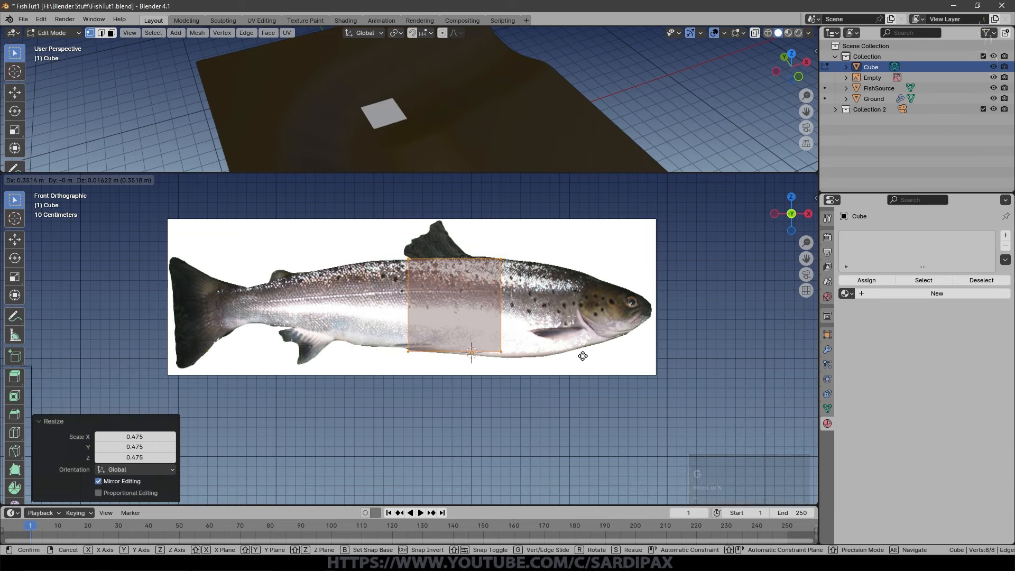
{"action": "left_click", "coordinate": [584, 353]}
{"action": "key", "text": "s"}
{"action": "left_click", "coordinate": [630, 355]}
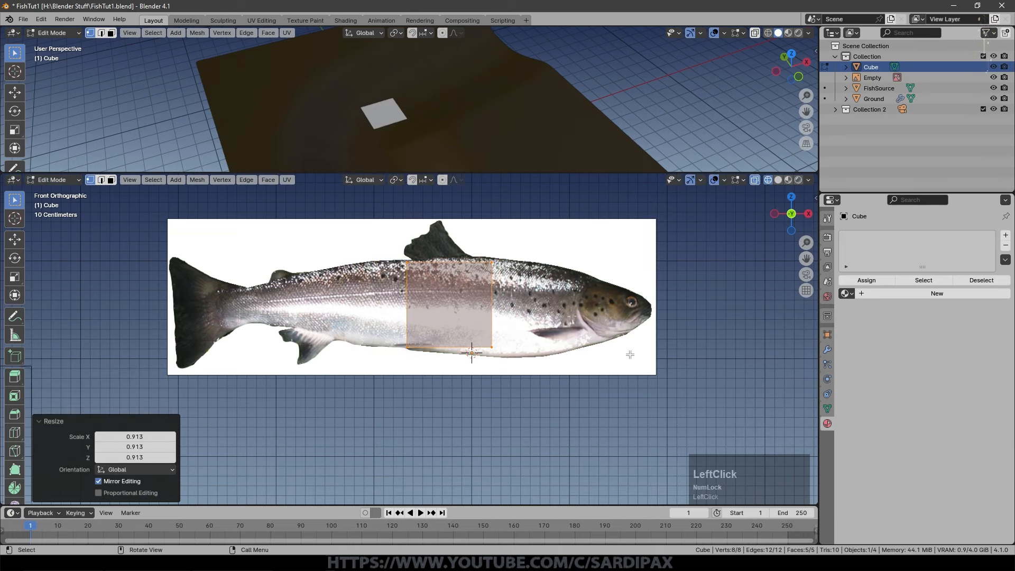
{"action": "key", "text": "g"}
{"action": "key", "text": "z"}
{"action": "left_click", "coordinate": [542, 266]}
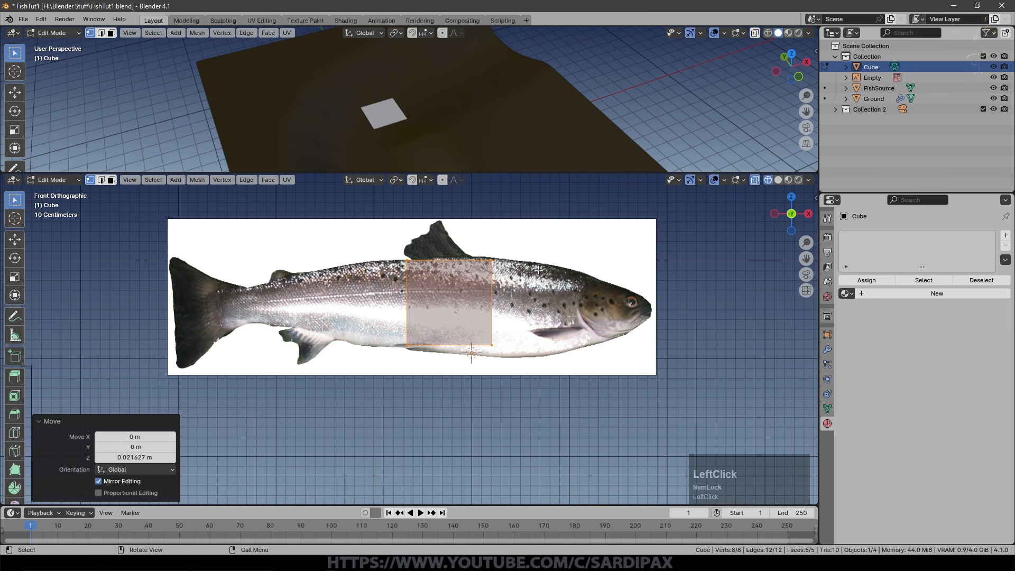
- Narrow the block by moving its head-side vertices about 0.42 m toward -X and 0.02 m down
{"action": "key", "text": "a"}
{"action": "key", "text": "a"}
{"action": "left_click_drag", "start_coordinate": [460, 243], "coordinate": [587, 365]}
{"action": "key", "text": "g"}
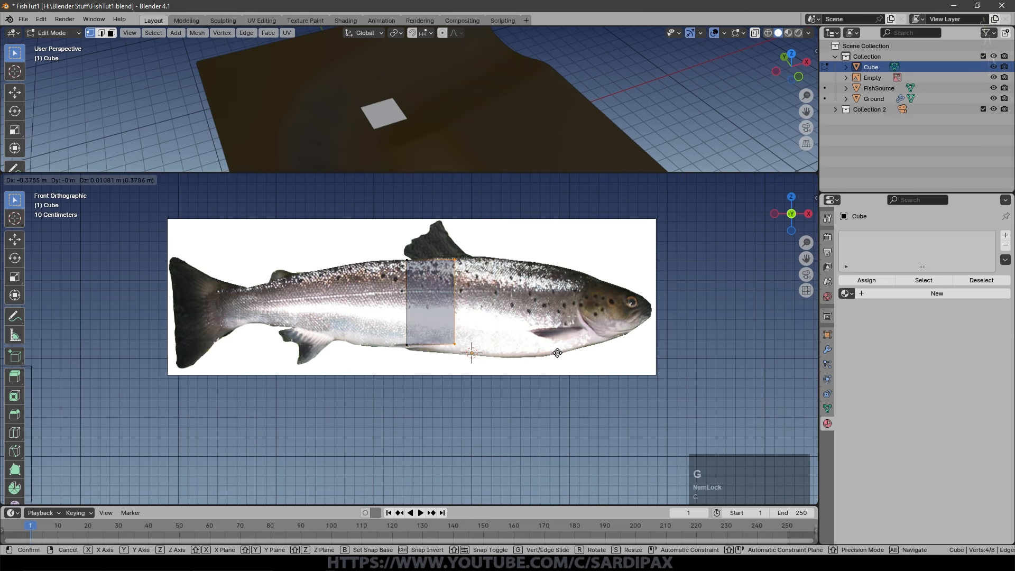
{"action": "left_click", "coordinate": [550, 356]}
- Scale the head-side end about 1.08 along Z, then extrude it about 0.63 m toward the head and lower it about 0.04 m
{"action": "key", "text": "s"}
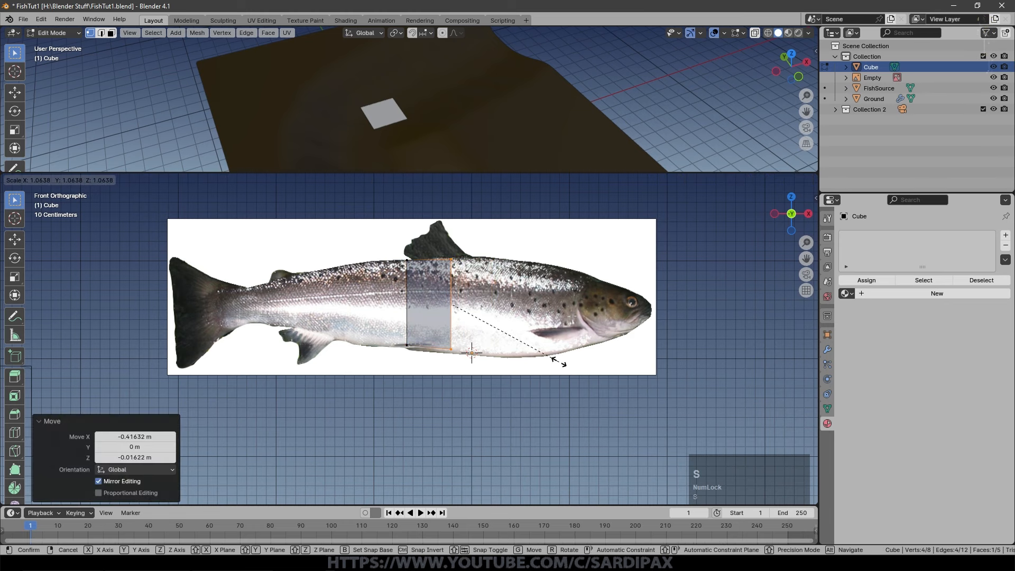
{"action": "key", "text": "Escape"}
{"action": "key", "text": "s"}
{"action": "key", "text": "z"}
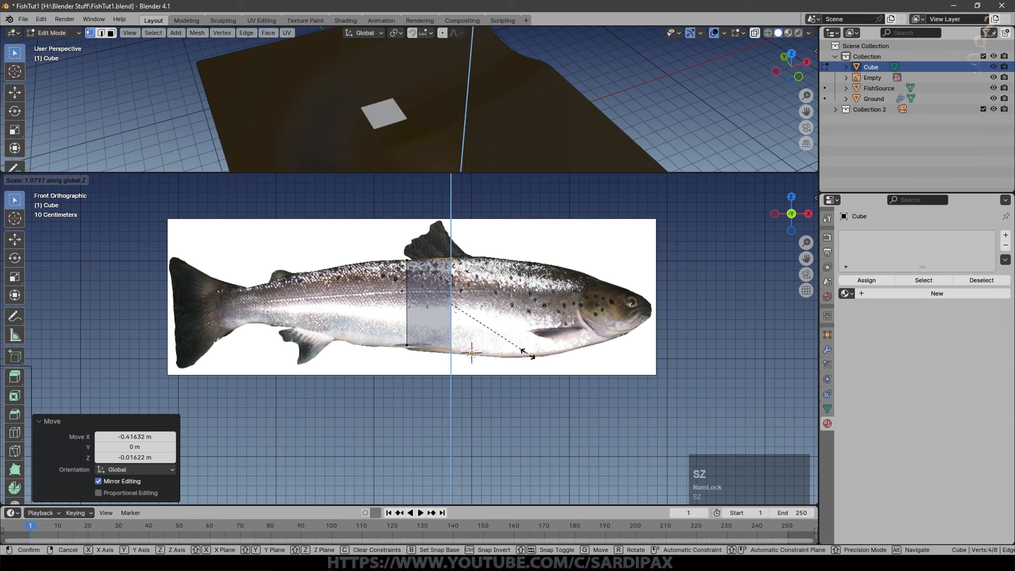
{"action": "left_click", "coordinate": [532, 355]}
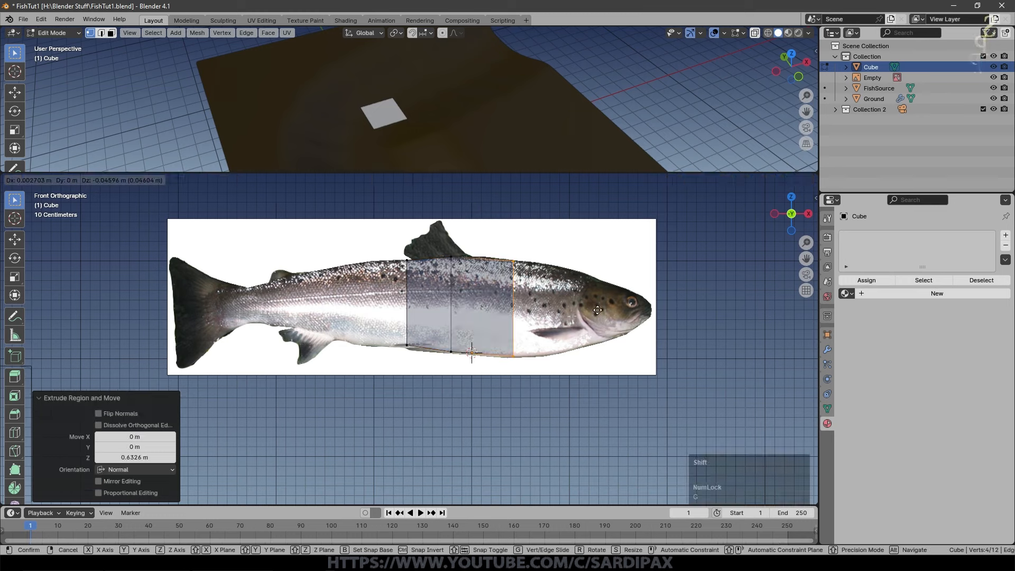
{"action": "left_click", "coordinate": [598, 307]}
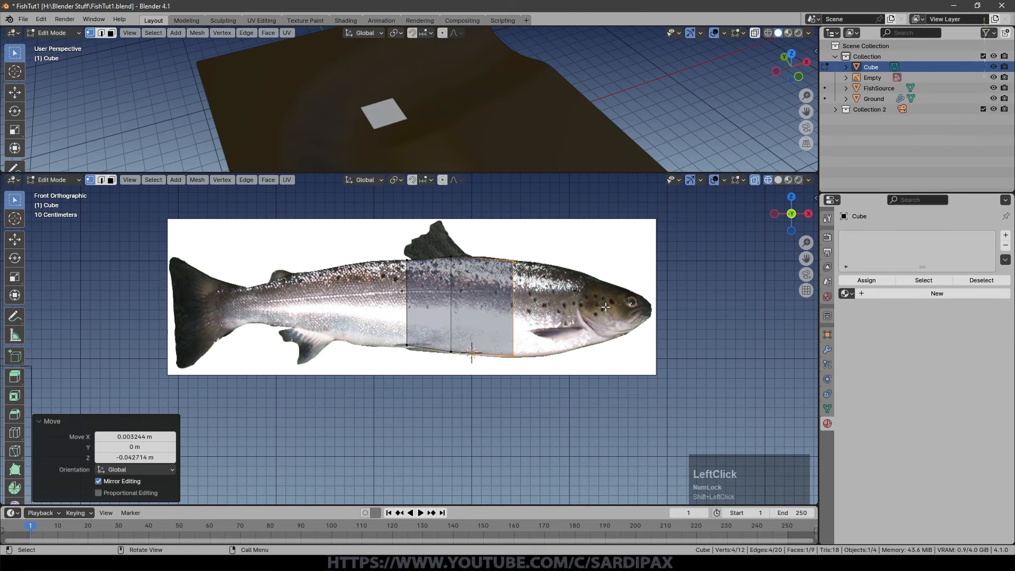
- Extrude the head-side end about 0.72 m to the gill, scale it by 0.749, and shift it about 0.05 m toward -X to fit the outline
{"action": "key", "text": "e"}
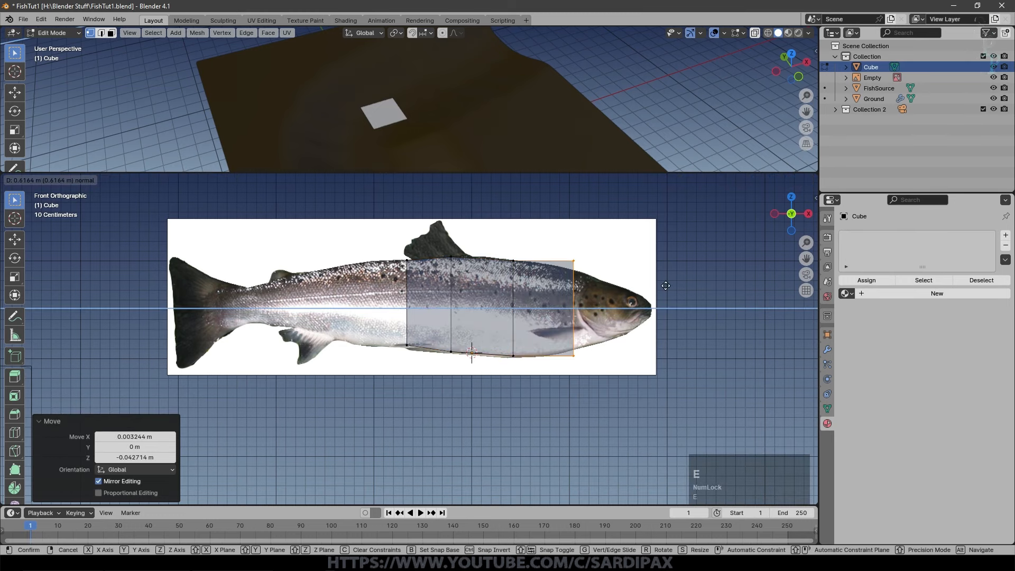
{"action": "left_click", "coordinate": [676, 293]}
{"action": "key", "text": "s"}
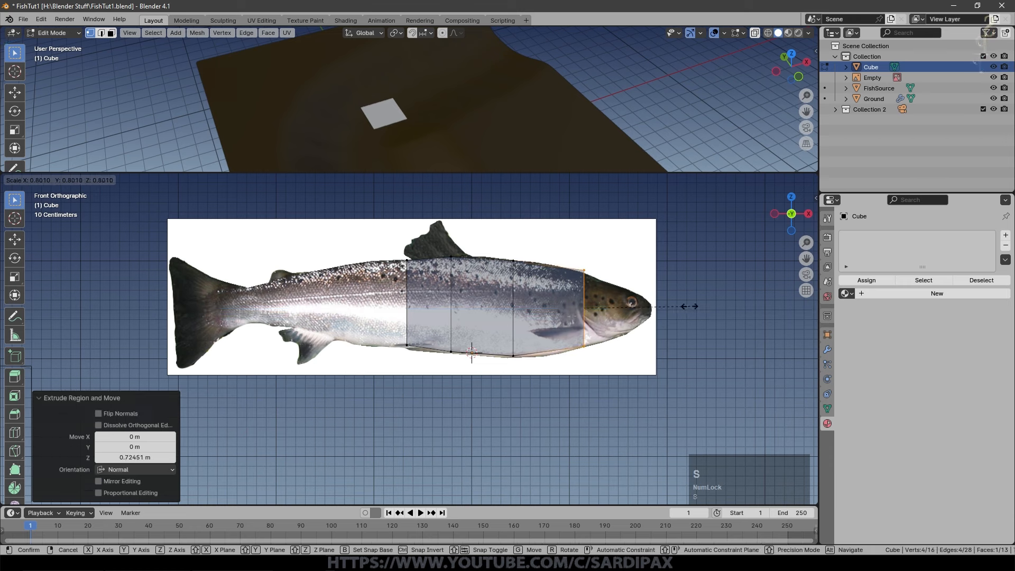
{"action": "left_click", "coordinate": [684, 306]}
{"action": "key", "text": "g"}
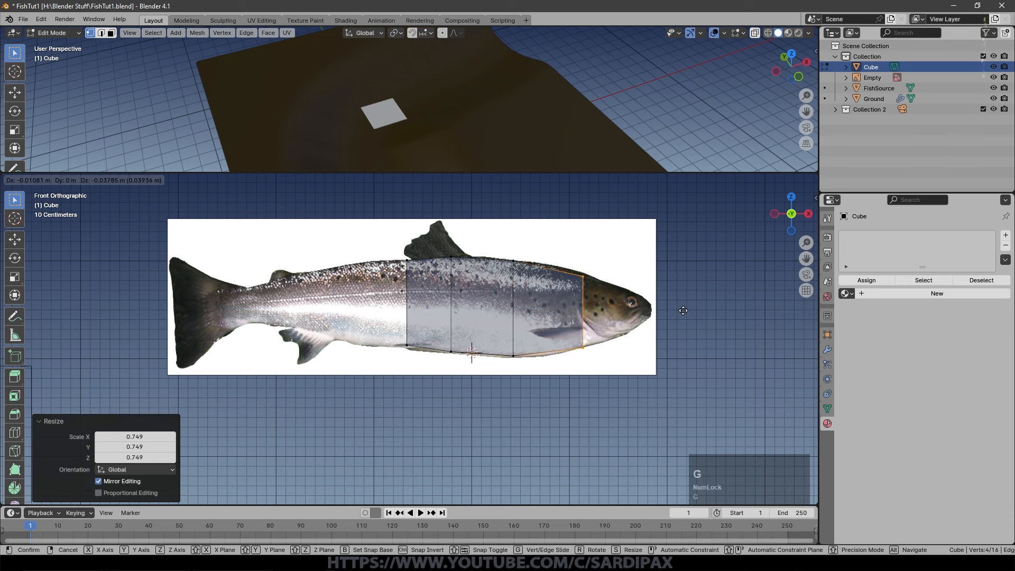
{"action": "left_click", "coordinate": [681, 310]}
{"action": "key", "text": "s"}
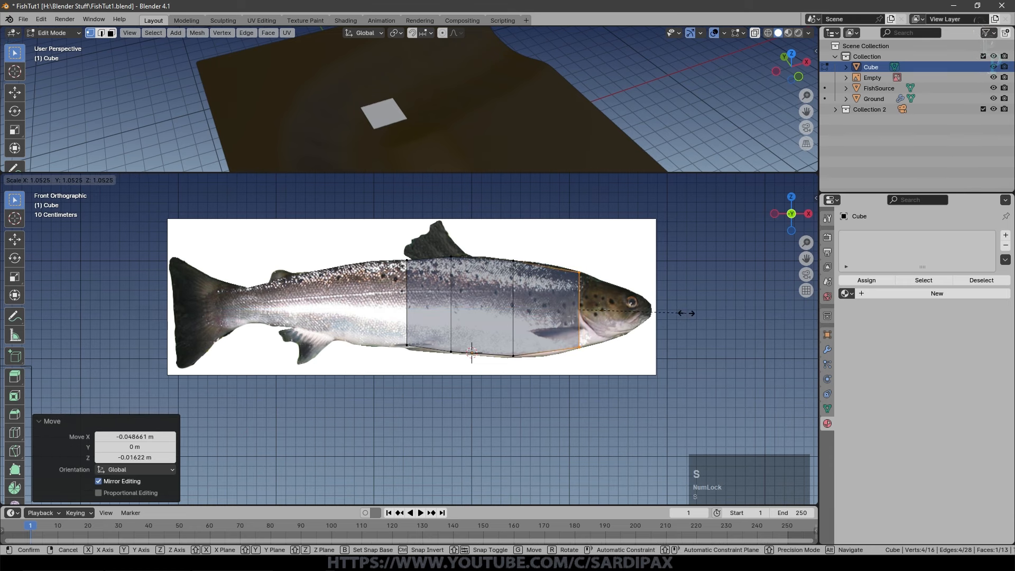
{"action": "left_click", "coordinate": [694, 359]}
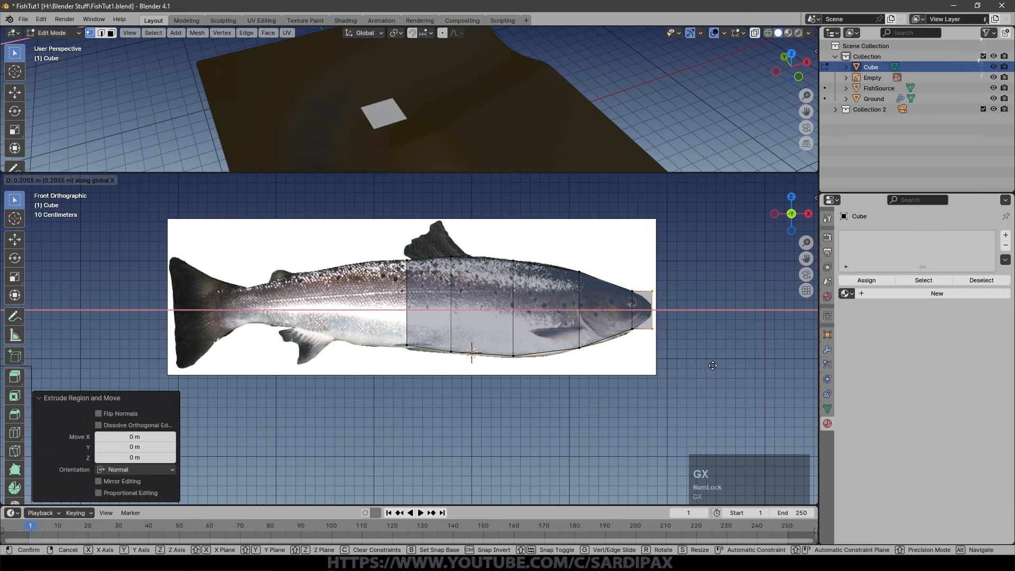
- Extrude the snout end about 0.2 m along +X and shrink it along Z to match the fish's mouth
{"action": "left_click", "coordinate": [712, 366]}
{"action": "key", "text": "s"}
{"action": "key", "text": "z"}
{"action": "left_click", "coordinate": [440, 327]}
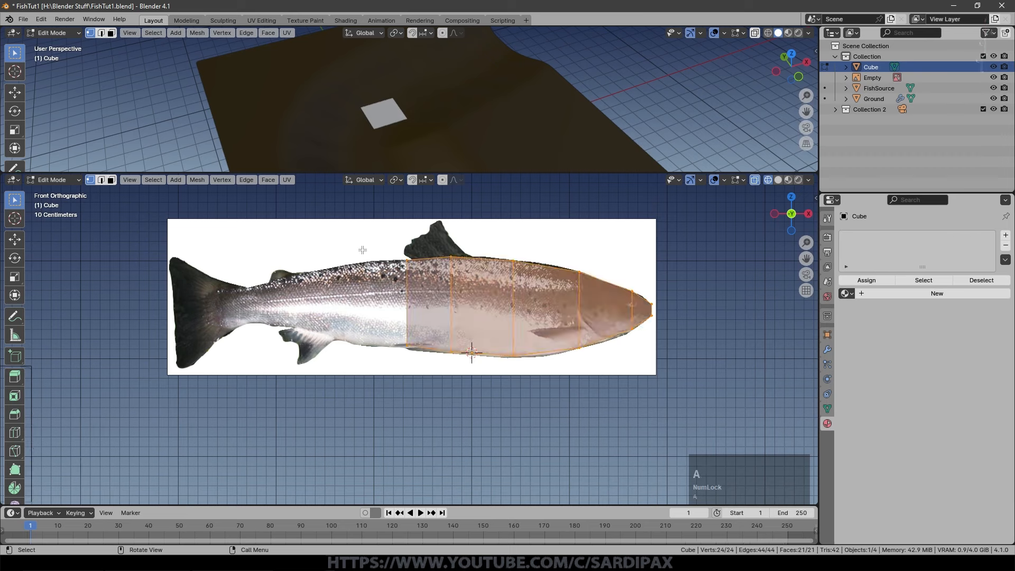
- Extrude the tail-side end toward -X in two sections, the second about 0.84 m, scaling them along Z by 0.805 and about half
{"action": "middle_click_drag", "start_coordinate": [384, 355], "coordinate": [483, 371], "text": "shift"}
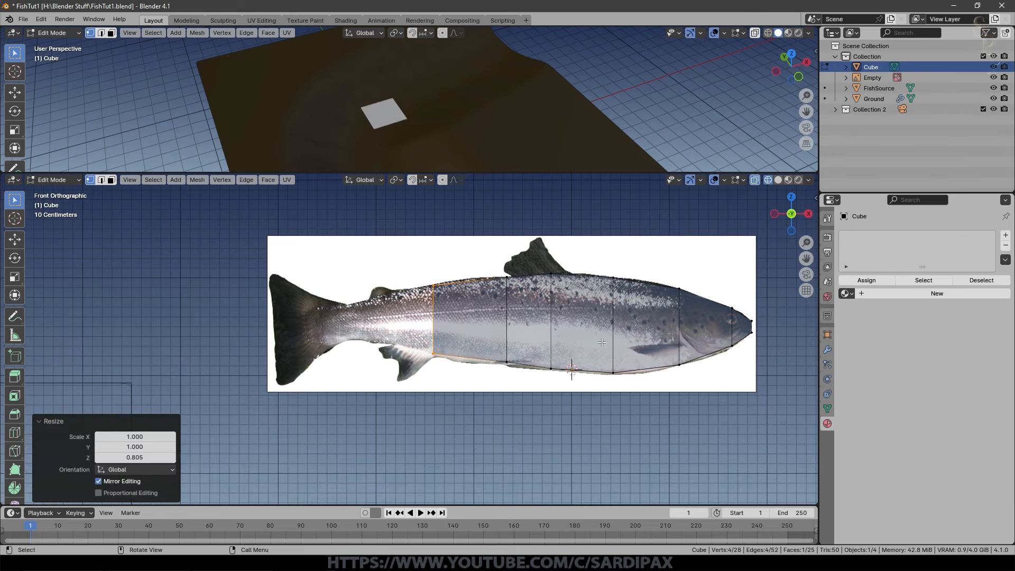
{"action": "key", "text": "e"}
{"action": "key", "text": "Escape"}
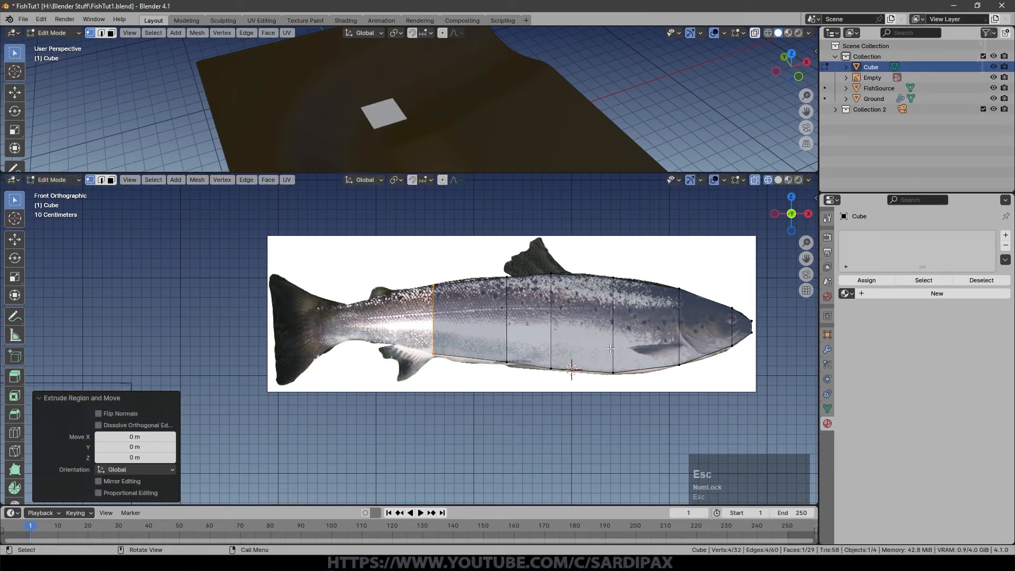
{"action": "key", "text": "g"}
{"action": "key", "text": "x"}
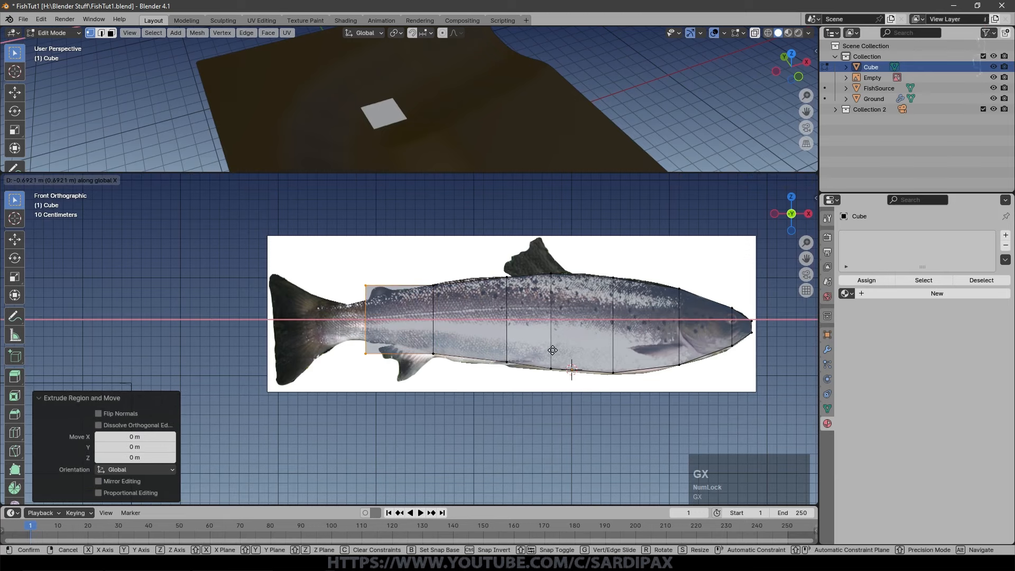
{"action": "left_click", "coordinate": [537, 348]}
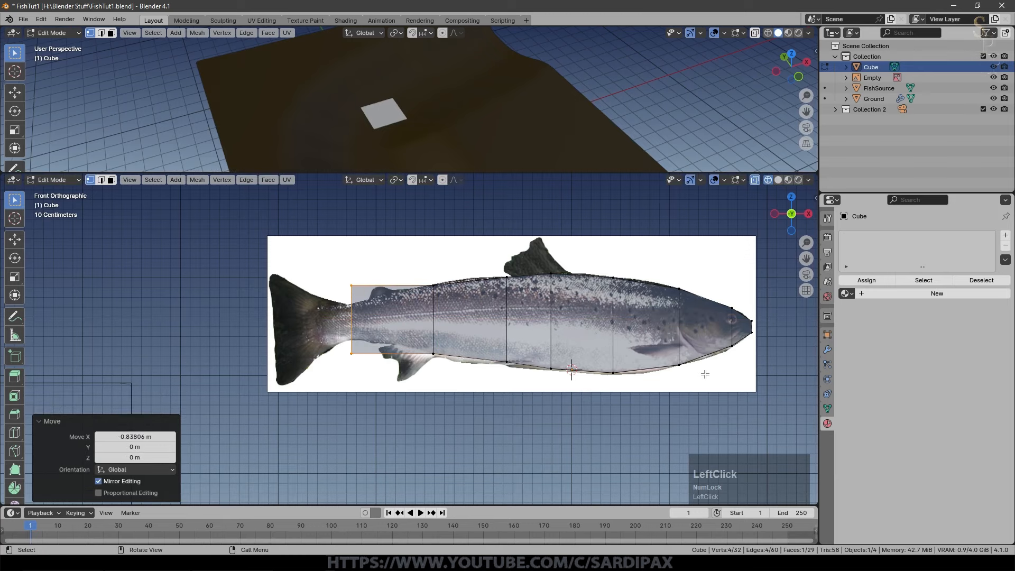
{"action": "key", "text": "s"}
{"action": "key", "text": "z"}
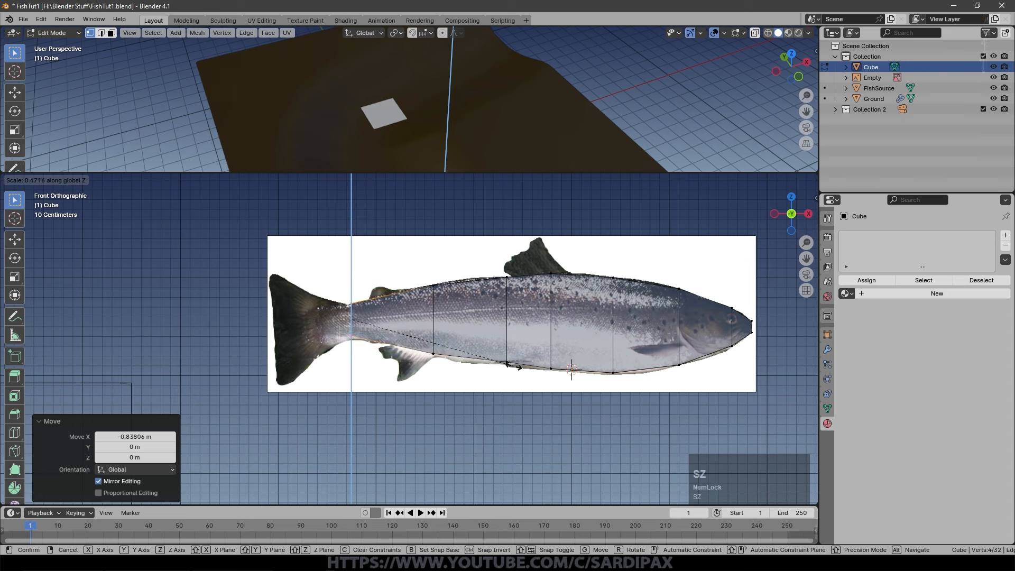
{"action": "left_click", "coordinate": [526, 369], "text": "shift"}
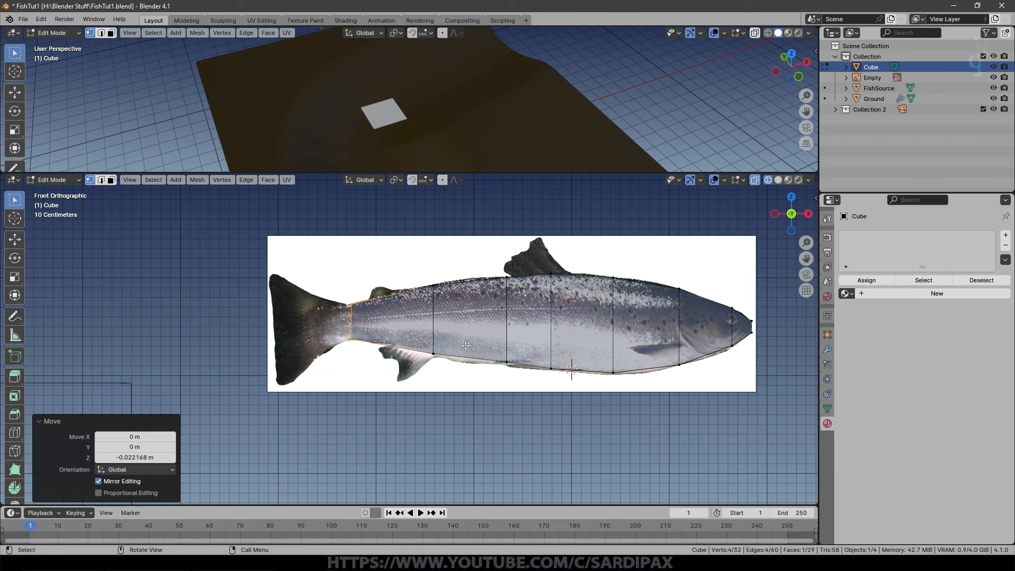
{"action": "key", "text": "g"}
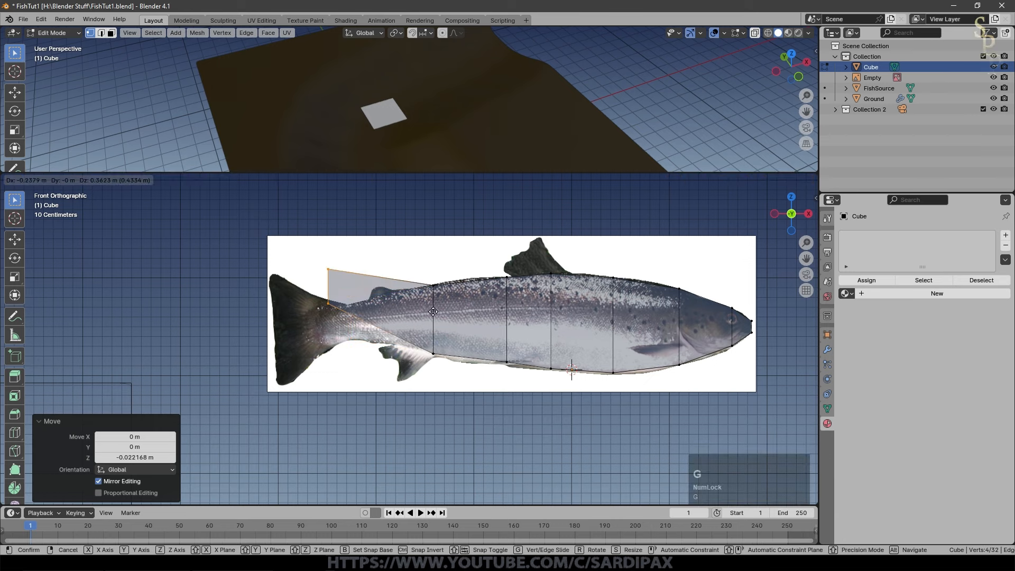
{"action": "key", "text": "shift"}
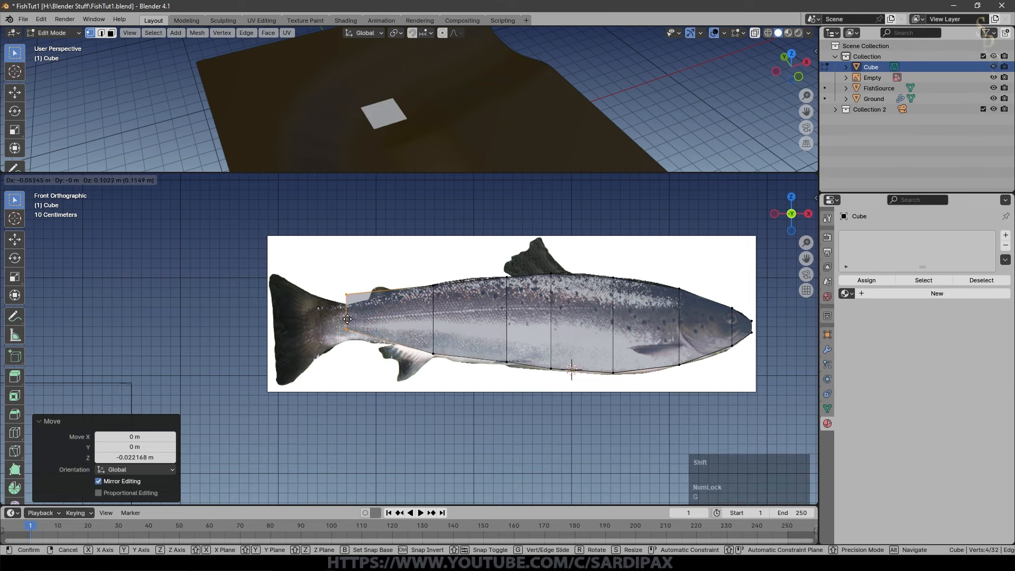
{"action": "key", "text": "Escape"}
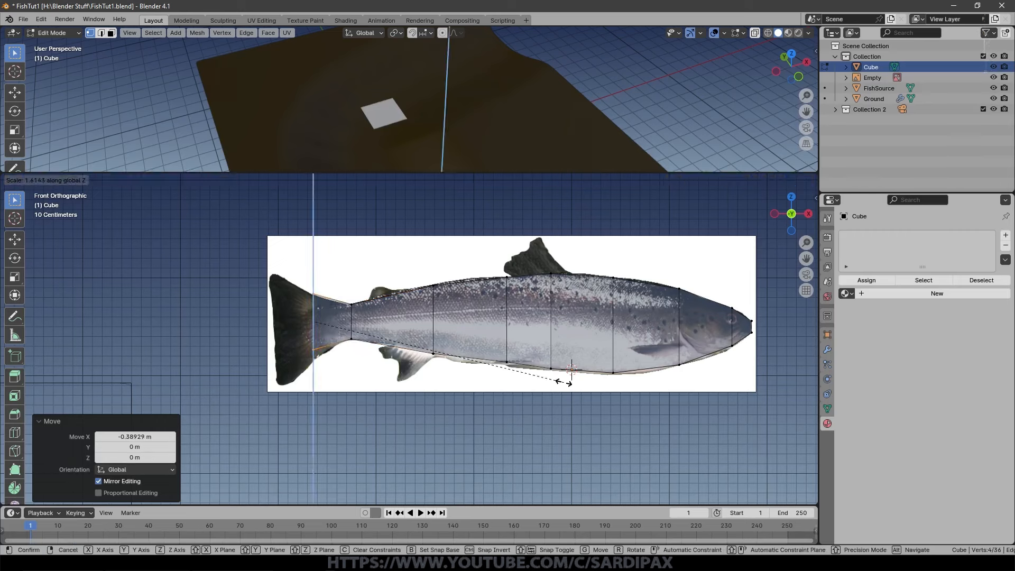
- Scale the tail-side end about 1.6 along Z, extrude it to the tail fin's tip, and scale the new end 1.595 along Z
{"action": "left_click", "coordinate": [563, 382]}
{"action": "key", "text": "g"}
{"action": "left_click", "coordinate": [528, 380]}
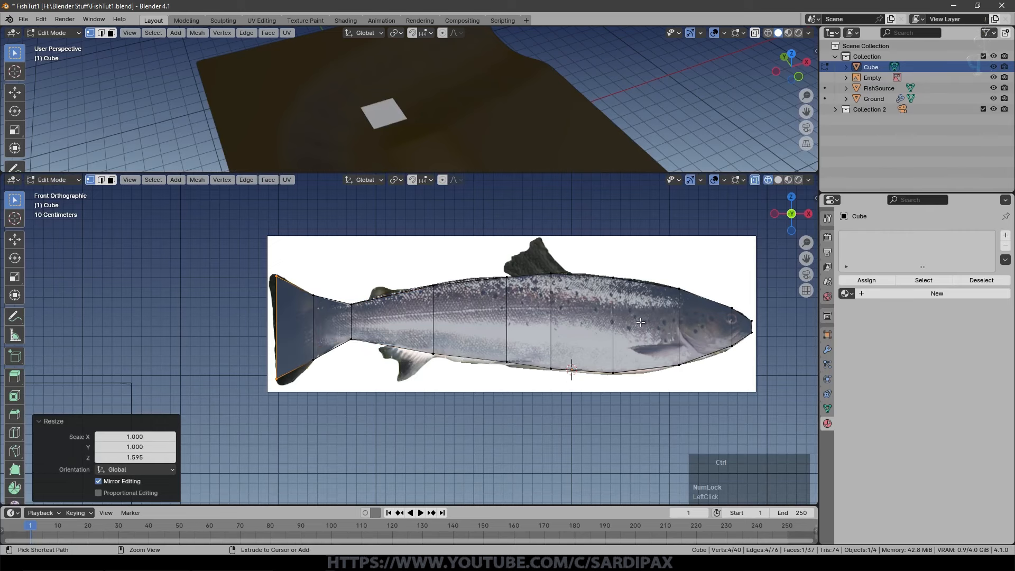
- Add three evenly spaced lengthwise loop cuts to the fish body, running from tail to snout
{"action": "key", "text": "ctrl+r"}
{"action": "scroll", "coordinate": [613, 315], "scroll_direction": "up", "scroll_amount": 2}
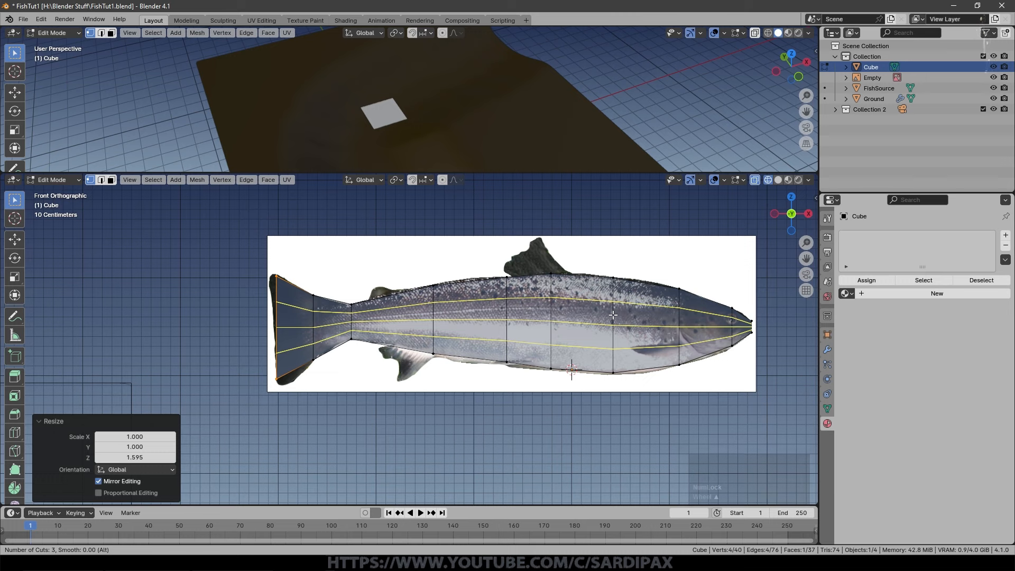
{"action": "left_click", "coordinate": [613, 315]}
{"action": "right_click", "coordinate": [613, 315]}
- Bevel the outer top and bottom edge loops along the fish body with a width of about 0.127 m
{"action": "middle_click_drag", "start_coordinate": [613, 315], "coordinate": [442, 408]}
{"action": "key", "text": "ctrl+r"}
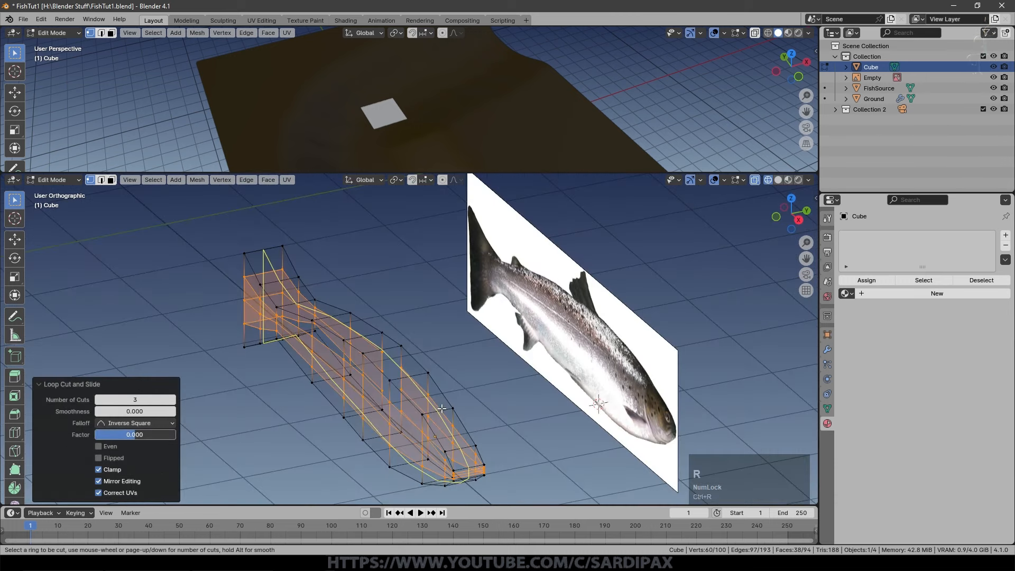
{"action": "left_click", "coordinate": [431, 408]}
{"action": "left_click", "coordinate": [417, 407], "text": "alt"}
{"action": "left_click", "coordinate": [400, 475], "text": "alt+shift"}
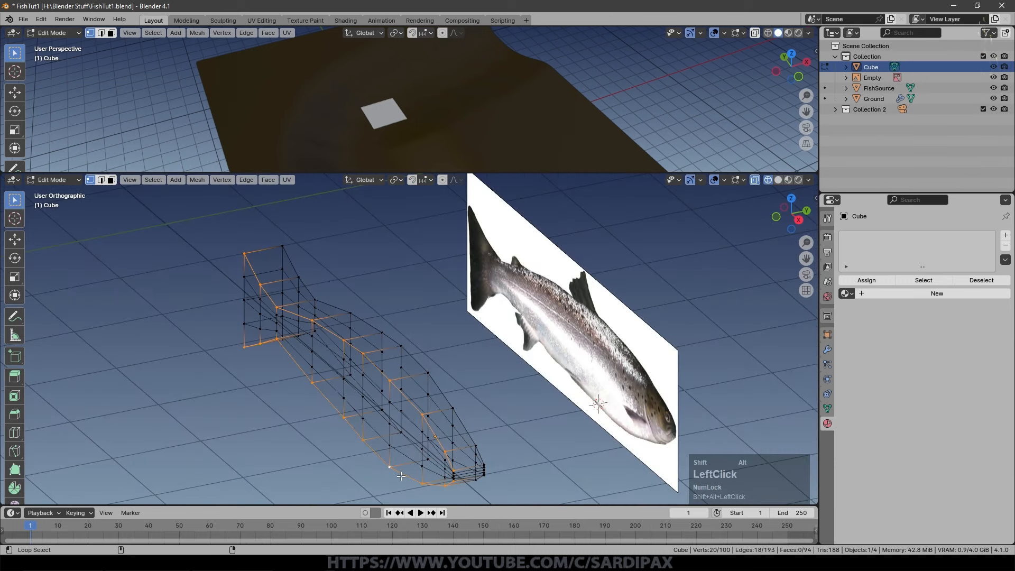
{"action": "key", "text": "ctrl+b"}
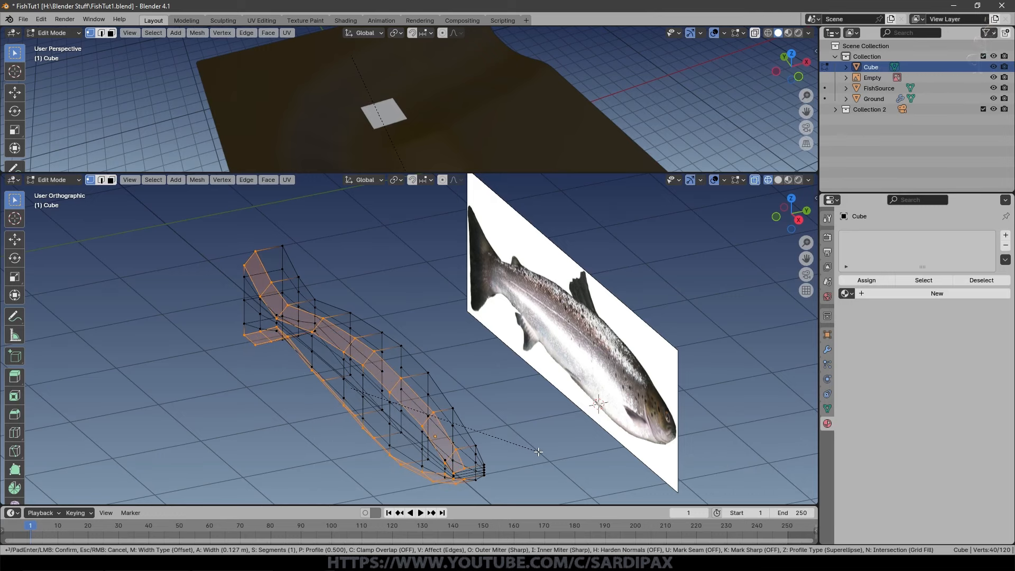
{"action": "left_click", "coordinate": [539, 451]}
- In Object Mode, scale the whole fish to about 0.69 along Y to make the body thinner
{"action": "key", "text": "Tab"}
{"action": "middle_click_drag", "start_coordinate": [538, 452], "coordinate": [652, 355]}
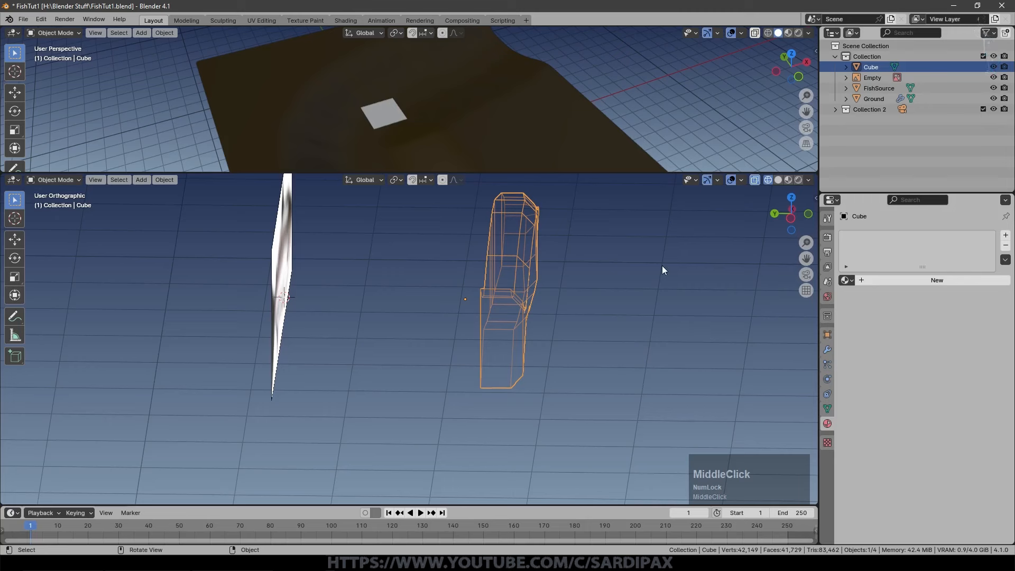
{"action": "key", "text": "s"}
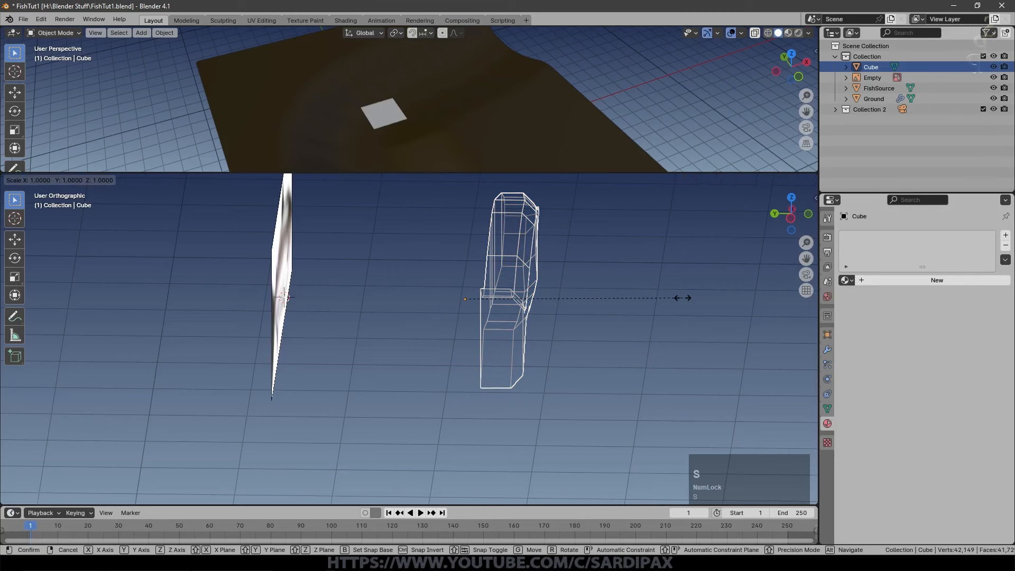
{"action": "key", "text": "y"}
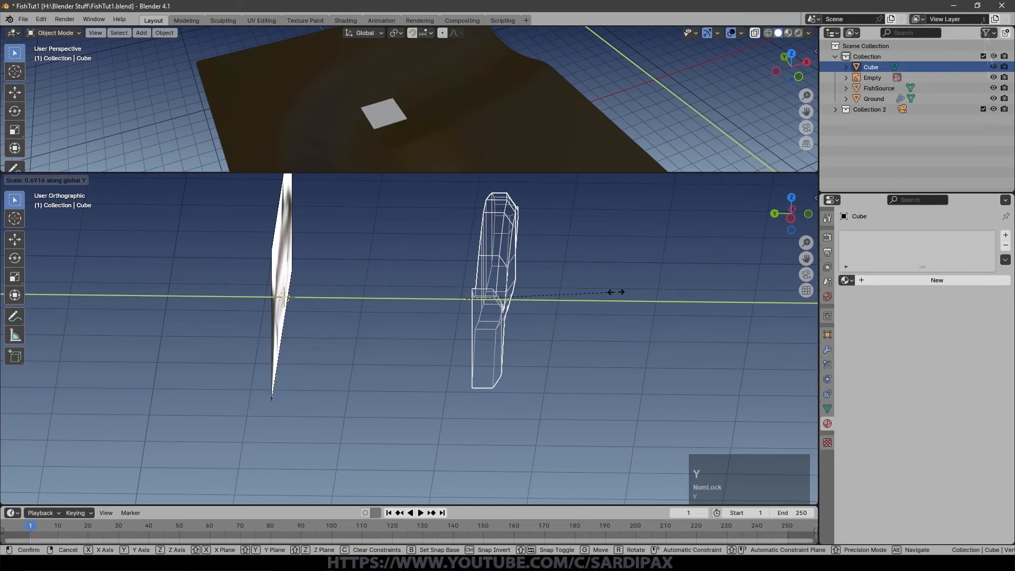
{"action": "left_click", "coordinate": [617, 292]}
- In Edit Mode, bevel the outer upper and lower edge loops again with a width of about 0.066 m
{"action": "key", "text": "Tab"}
{"action": "left_click", "coordinate": [504, 270]}
{"action": "middle_click_drag", "start_coordinate": [518, 365], "coordinate": [481, 347]}
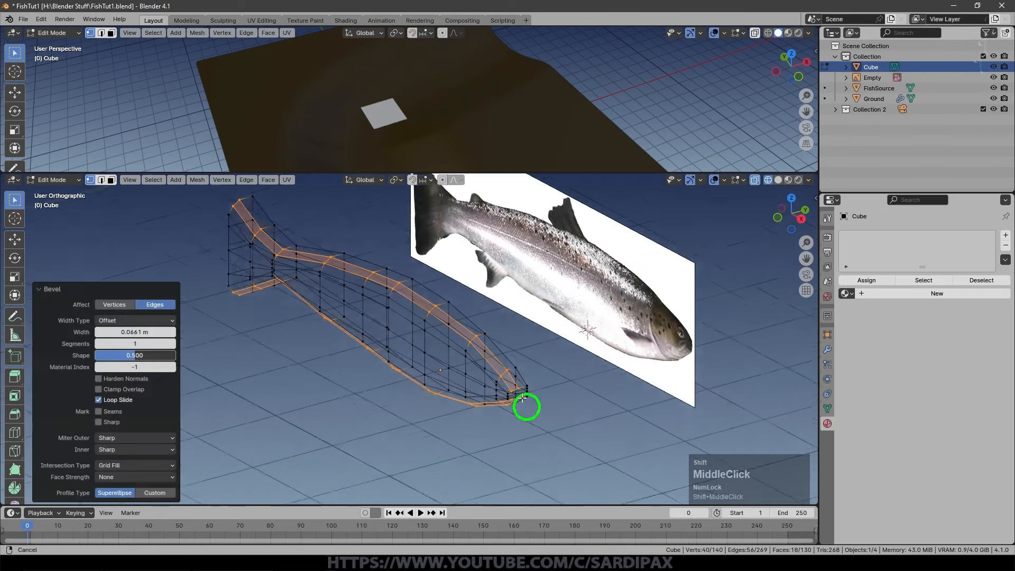
- Return to Object Mode and display the lower viewport in solid shading, framing the fish's head
{"action": "scroll", "coordinate": [601, 382], "scroll_direction": "up", "scroll_amount": 5}
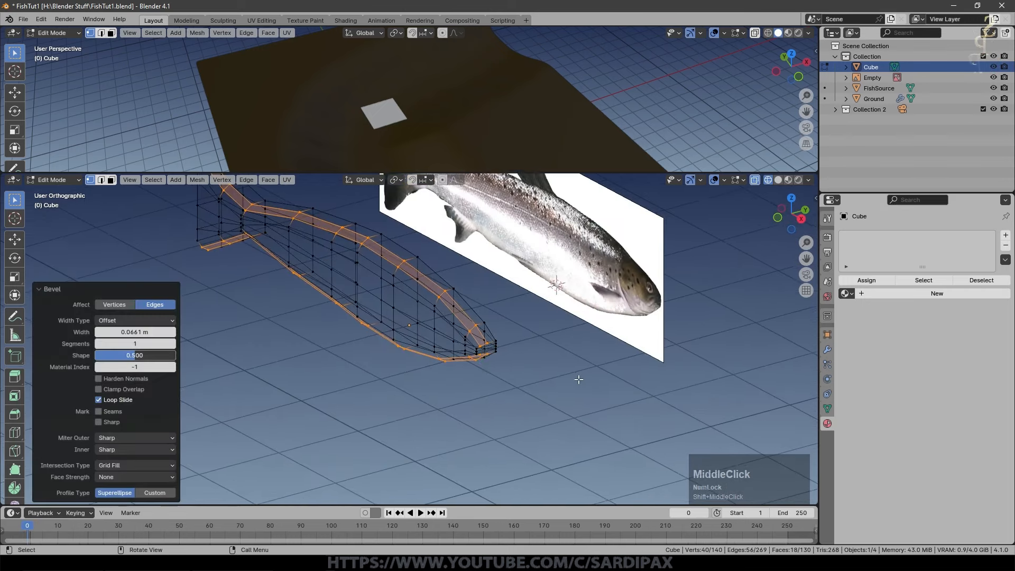
{"action": "key", "text": "Tab"}
{"action": "key", "text": "z"}
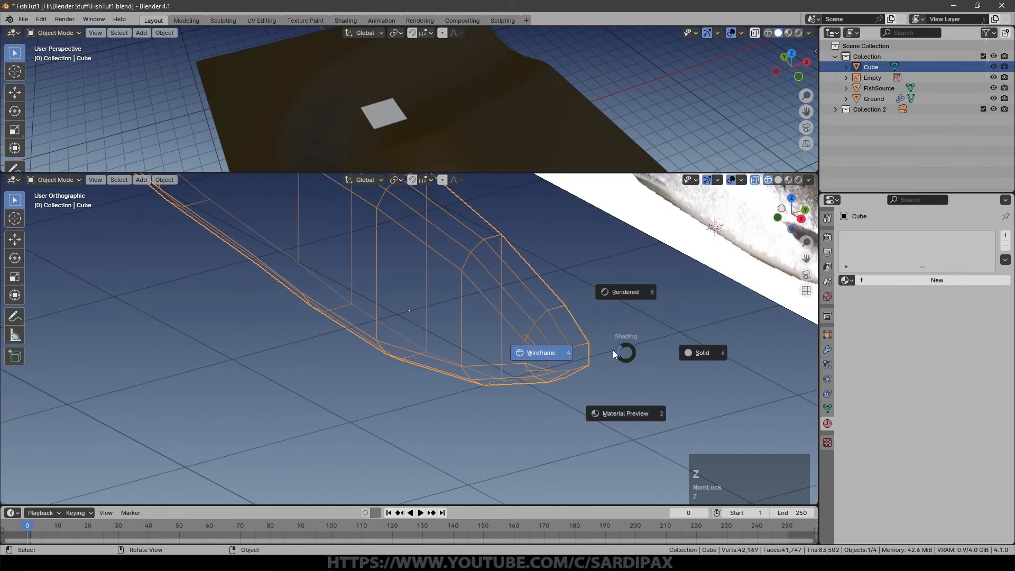
{"action": "left_click", "coordinate": [712, 365]}
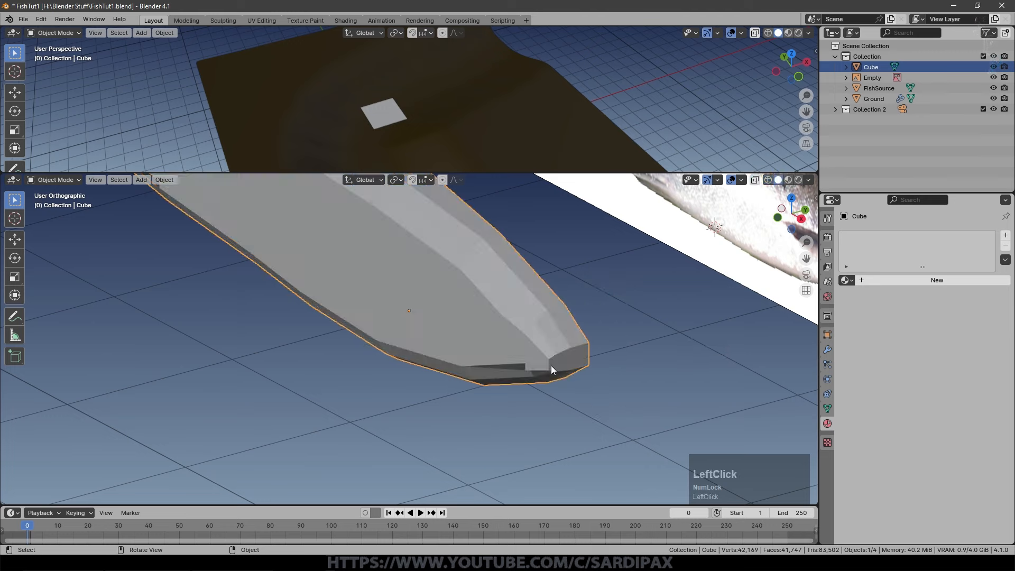
- Scale the two protruding outer-side vertices behind the snout by 0.370 to close the overlap with the bevel
{"action": "key", "text": "Tab"}
{"action": "left_click", "coordinate": [524, 335]}
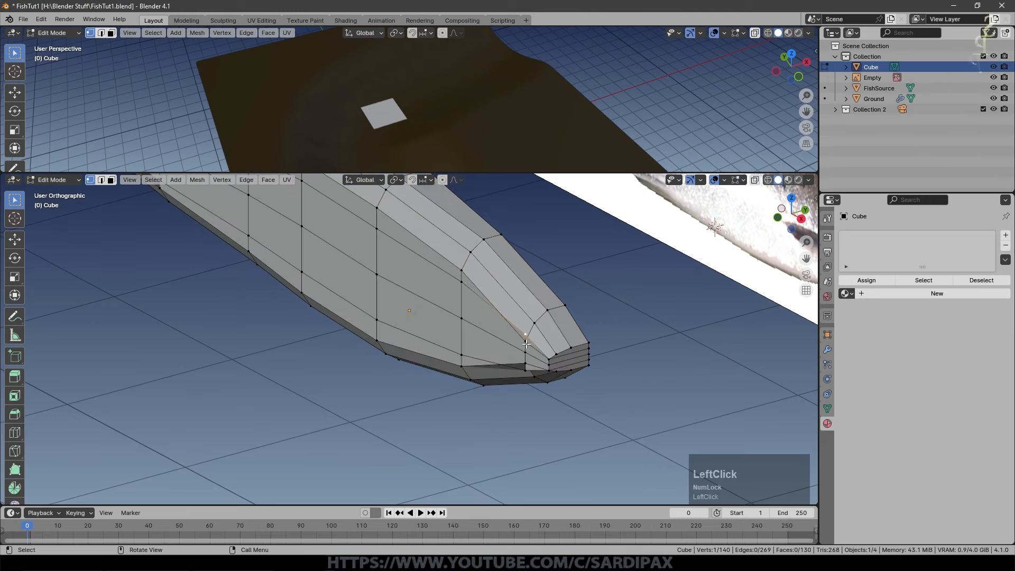
{"action": "key", "text": "s"}
{"action": "left_click", "coordinate": [560, 362]}
- Move the snout tip's outer vertices about 0.055 m along Y toward the centre to narrow the mouth
{"action": "middle_click_drag", "start_coordinate": [560, 362], "coordinate": [537, 374]}
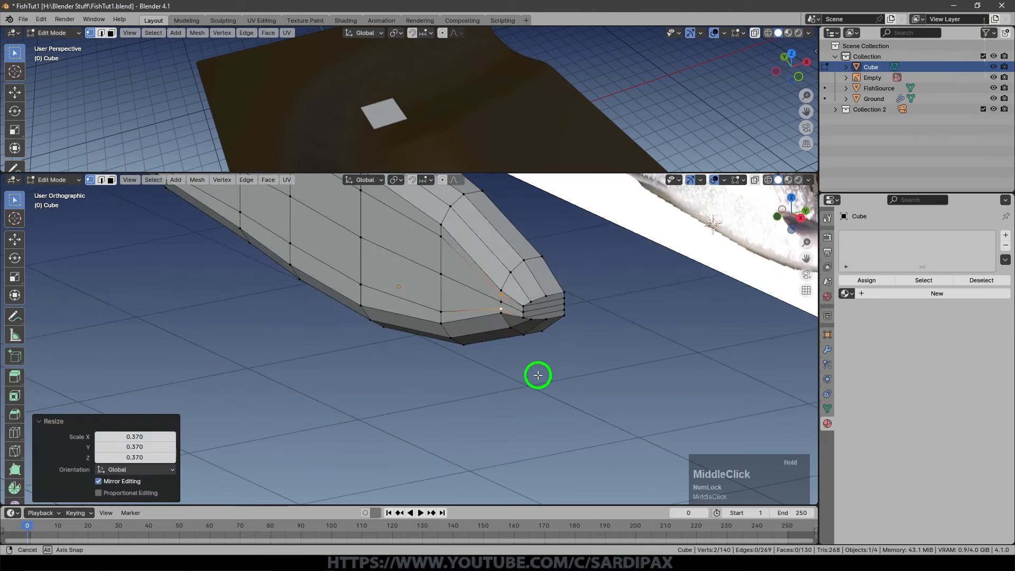
{"action": "left_click", "coordinate": [523, 313]}
{"action": "key", "text": "KP_Decimal"}
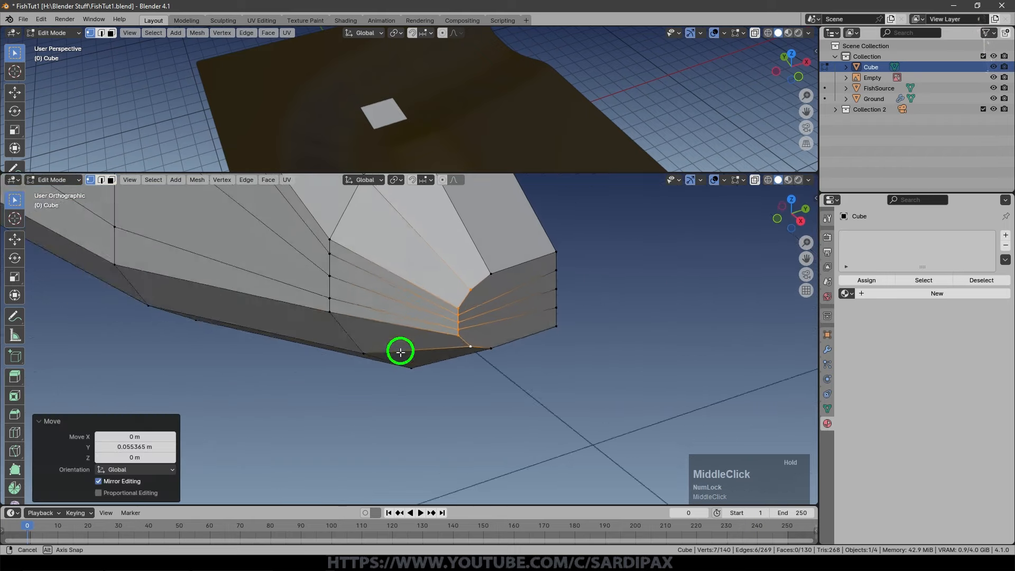
{"action": "middle_click_drag", "start_coordinate": [398, 348], "coordinate": [603, 363]}
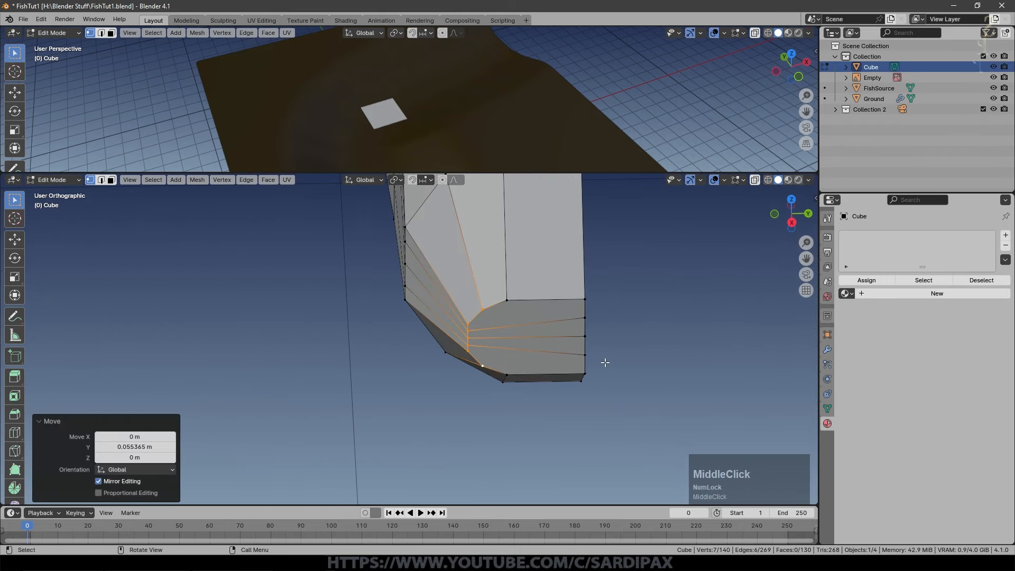
{"action": "key", "text": "g"}
{"action": "key", "text": "y"}
- Move further outer vertices on the fish's end inward along Y to continue the taper
{"action": "left_click", "coordinate": [509, 374], "text": "shift"}
{"action": "middle_click_drag", "start_coordinate": [509, 374], "coordinate": [225, 327]}
{"action": "left_click", "coordinate": [374, 366]}
{"action": "left_click", "coordinate": [367, 335], "text": "shift"}
{"action": "key", "text": "g"}
{"action": "key", "text": "y"}
{"action": "left_click", "coordinate": [381, 338]}
- Move the tail fin end's outer vertices about 0.043 m along Y to taper the fin
{"action": "scroll", "coordinate": [391, 327], "scroll_direction": "down", "scroll_amount": 5}
{"action": "scroll", "coordinate": [380, 344], "scroll_direction": "up", "scroll_amount": 4}
{"action": "scroll", "coordinate": [372, 311], "scroll_direction": "up", "scroll_amount": 3}
{"action": "scroll", "coordinate": [418, 286], "scroll_direction": "down", "scroll_amount": 4}
{"action": "key", "text": "g"}
{"action": "key", "text": "y"}
{"action": "left_click", "coordinate": [407, 296]}
{"action": "scroll", "coordinate": [261, 210], "scroll_direction": "down", "scroll_amount": 3}
{"action": "middle_click_drag", "start_coordinate": [275, 363], "coordinate": [436, 289]}
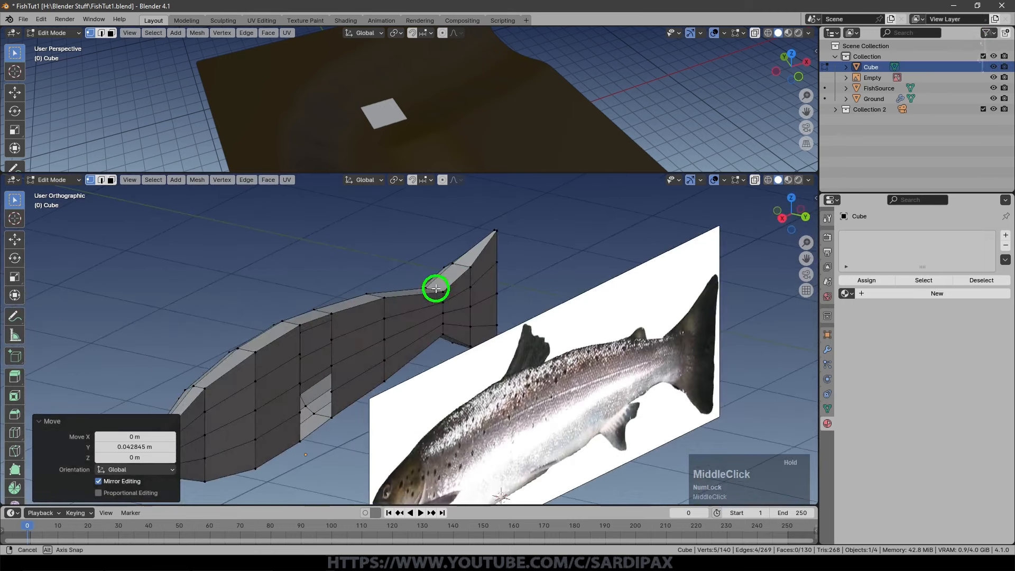
- Circle-select the flat inner-side faces of the half body from head to tail in face mode
{"action": "key", "text": "3"}
{"action": "key", "text": "c"}
{"action": "mouse_move", "coordinate": [275, 365]}
{"action": "left_mouse_down"}
{"action": "mouse_move", "coordinate": [175, 453]}
{"action": "mouse_move", "coordinate": [217, 453]}
{"action": "mouse_move", "coordinate": [261, 400]}
{"action": "left_mouse_up"}
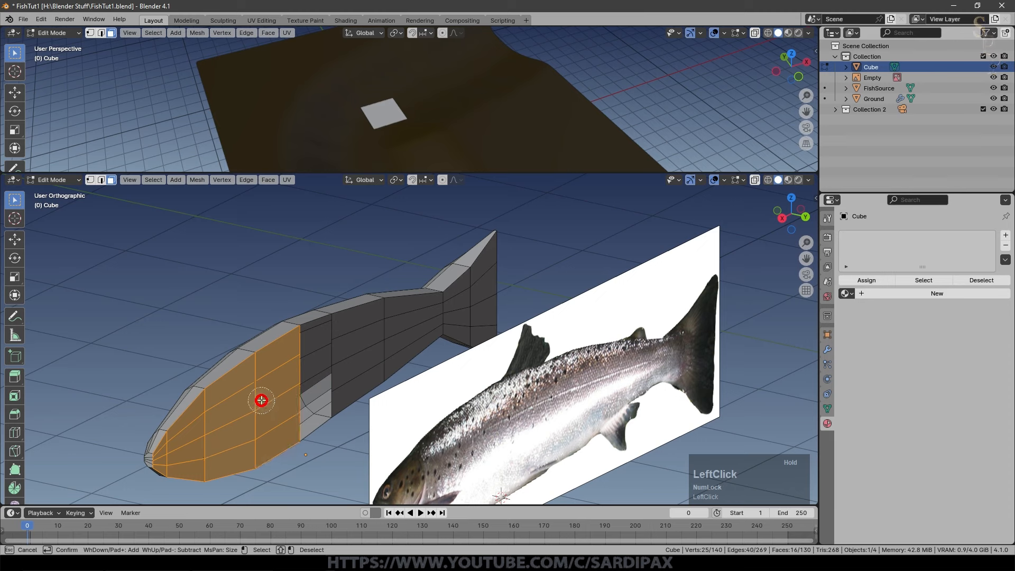
{"action": "mouse_move", "coordinate": [324, 348]}
{"action": "left_mouse_down"}
{"action": "mouse_move", "coordinate": [421, 319]}
{"action": "mouse_move", "coordinate": [478, 316]}
{"action": "left_mouse_up"}
{"action": "middle_click_drag", "start_coordinate": [478, 317], "coordinate": [445, 302]}
{"action": "key", "text": "x"}
{"action": "left_click", "coordinate": [471, 294]}
{"action": "key", "text": "ctrl+z"}
- Deselect the three faces caught on the fish's outer side, then delete the selected inner-side faces
{"action": "scroll", "coordinate": [411, 311], "scroll_direction": "down", "scroll_amount": 2}
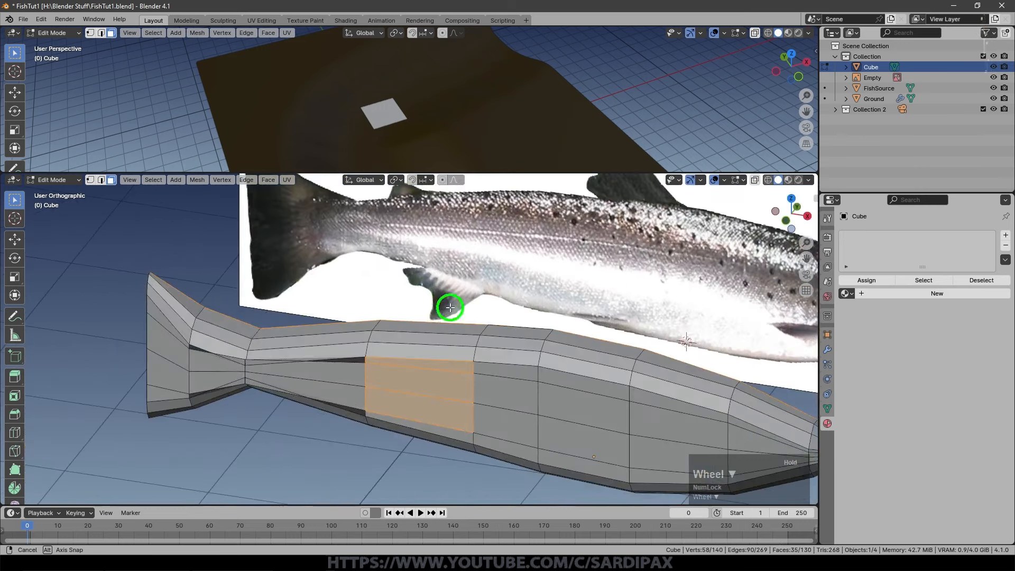
{"action": "left_click", "coordinate": [409, 367], "text": "shift"}
{"action": "left_click", "coordinate": [407, 386], "text": "shift"}
{"action": "left_click", "coordinate": [400, 405], "text": "shift"}
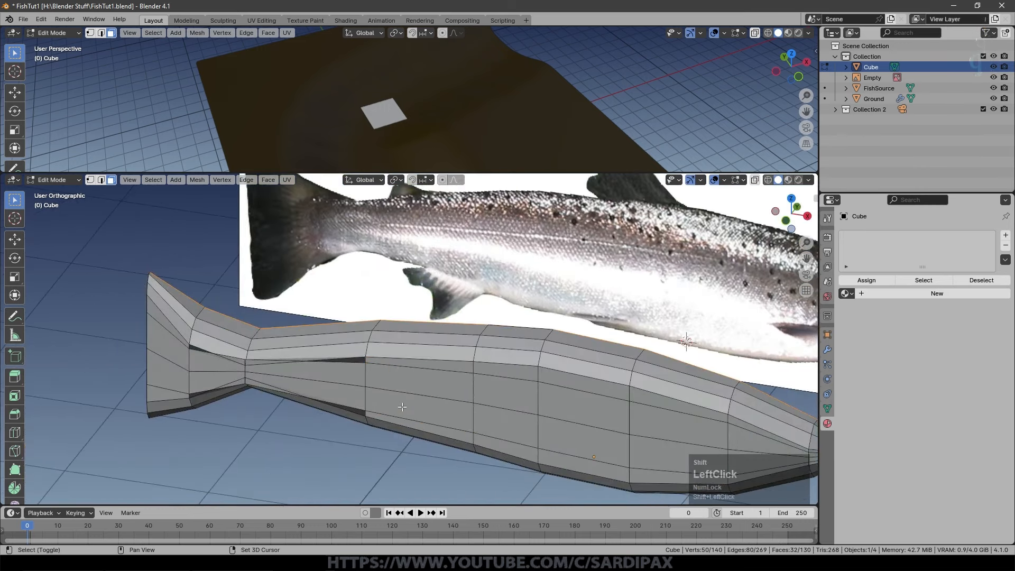
{"action": "middle_click_drag", "start_coordinate": [401, 404], "coordinate": [316, 344]}
{"action": "scroll", "coordinate": [296, 348], "scroll_direction": "up", "scroll_amount": 1}
{"action": "middle_click_drag", "start_coordinate": [402, 353], "coordinate": [240, 360]}
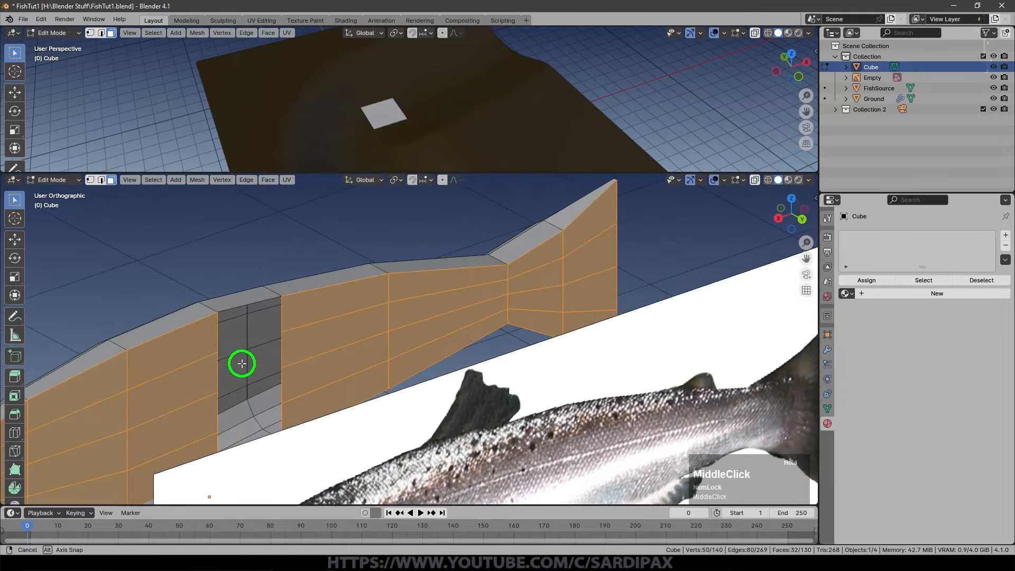
{"action": "key", "text": "x"}
{"action": "left_click", "coordinate": [300, 350]}
- Scale the two outer vertices at the tail's narrowest section to about 0.69 to remove the overlap
{"action": "middle_click_drag", "start_coordinate": [302, 347], "coordinate": [339, 349]}
{"action": "key", "text": "1"}
{"action": "left_click", "coordinate": [371, 332]}
{"action": "left_click", "coordinate": [407, 402], "text": "shift"}
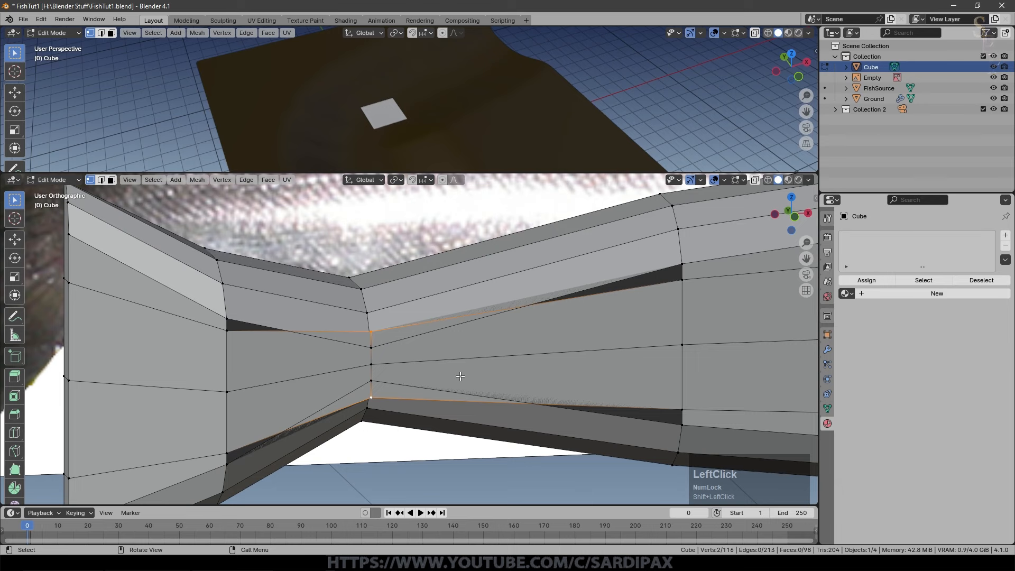
{"action": "key", "text": "s"}
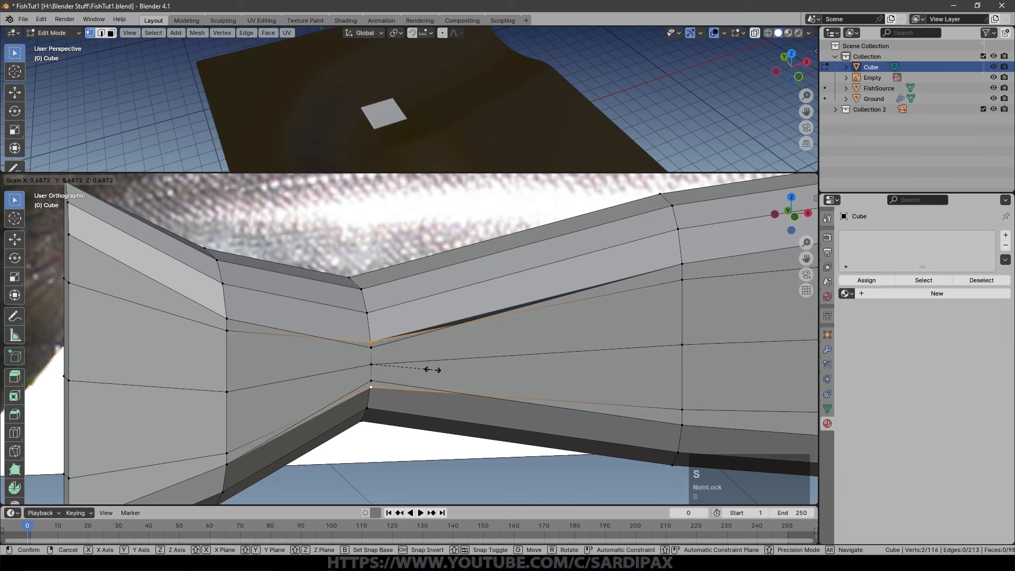
{"action": "left_click", "coordinate": [433, 371]}
- Return to Object Mode and save the FishTut1.blend file
{"action": "key", "text": "Tab"}
{"action": "mouse_move", "coordinate": [390, 376]}
{"action": "middle_mouse_down"}
{"action": "mouse_move", "coordinate": [597, 389]}
{"action": "mouse_move", "coordinate": [617, 357]}
{"action": "mouse_move", "coordinate": [391, 367]}
{"action": "middle_mouse_up"}
{"action": "scroll", "coordinate": [391, 367], "scroll_direction": "down", "scroll_amount": 5}
{"action": "key", "text": "ctrl+s"}
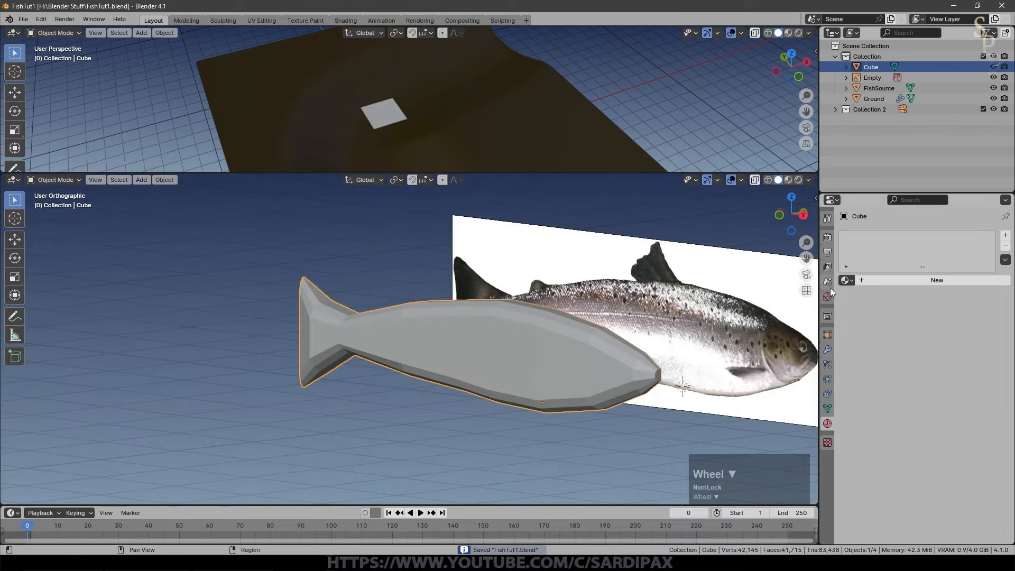
- Add a Mirror modifier to the fish, mirroring on the Y axis only instead of X
{"action": "left_click", "coordinate": [829, 350]}
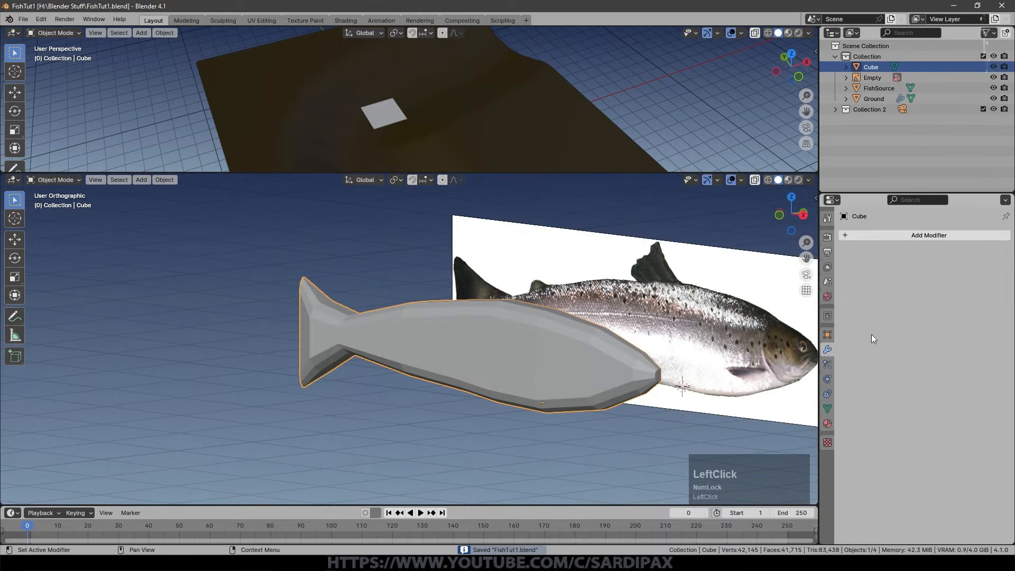
{"action": "left_click", "coordinate": [927, 236]}
{"action": "mouse_move", "coordinate": [918, 273]}
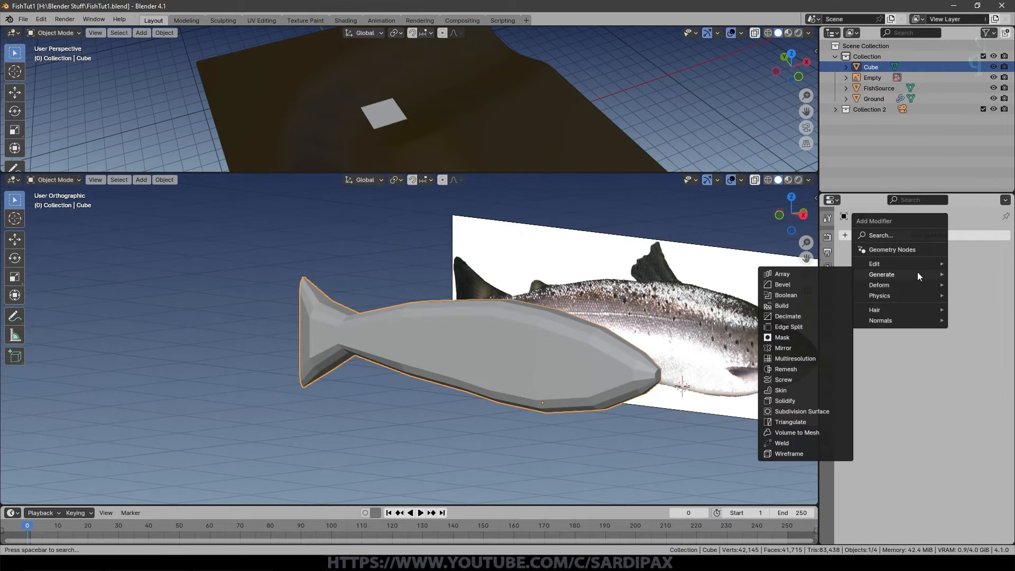
{"action": "left_click", "coordinate": [790, 347]}
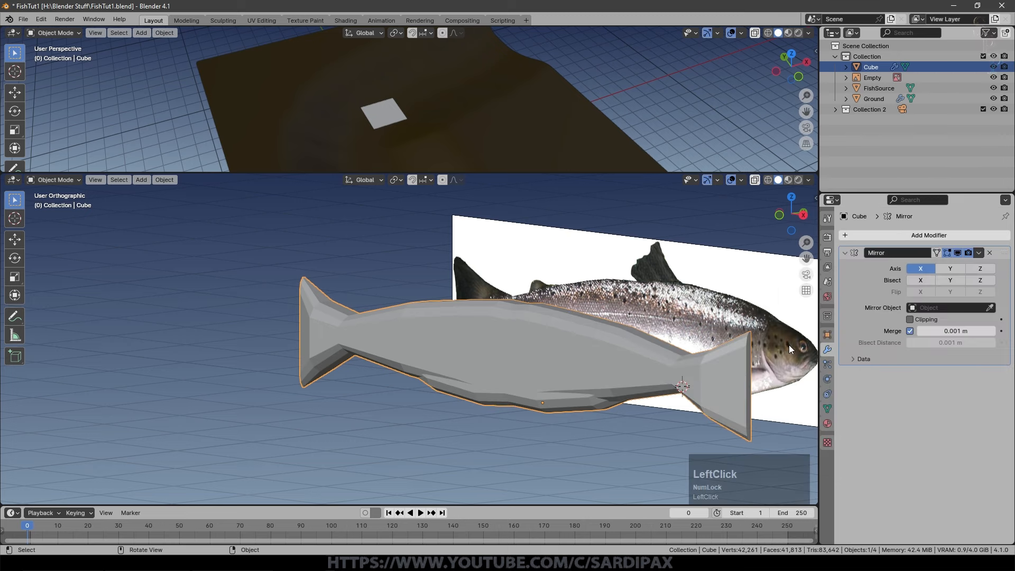
{"action": "left_click", "coordinate": [931, 268]}
{"action": "left_click", "coordinate": [948, 268]}
- Move all of the half fish's geometry about 0.16 m along Y toward its mirrored copy, working in the top view
{"action": "middle_click_drag", "start_coordinate": [656, 301], "coordinate": [598, 331]}
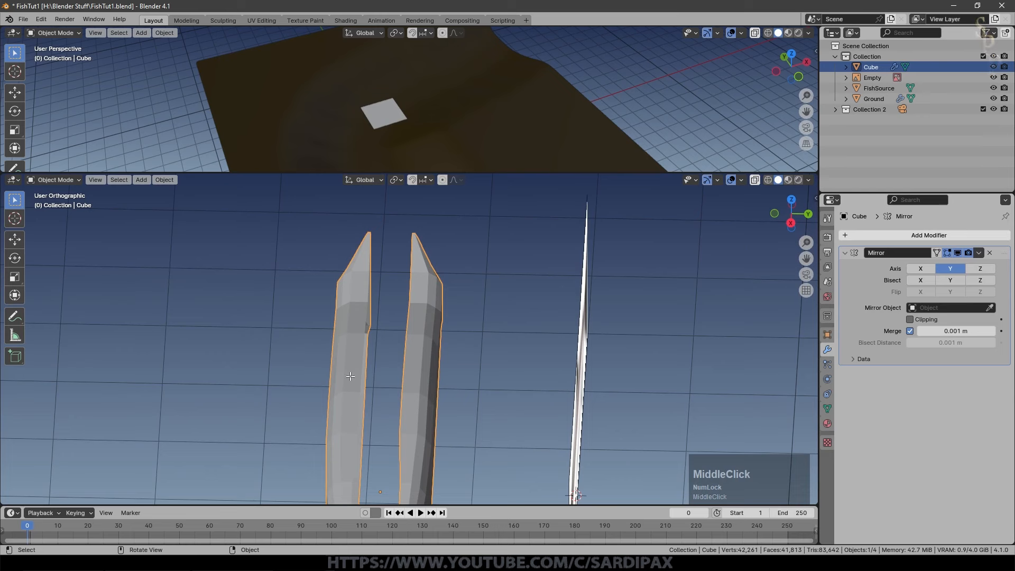
{"action": "key", "text": "Tab"}
{"action": "key", "text": "a"}
{"action": "key", "text": "KP_7"}
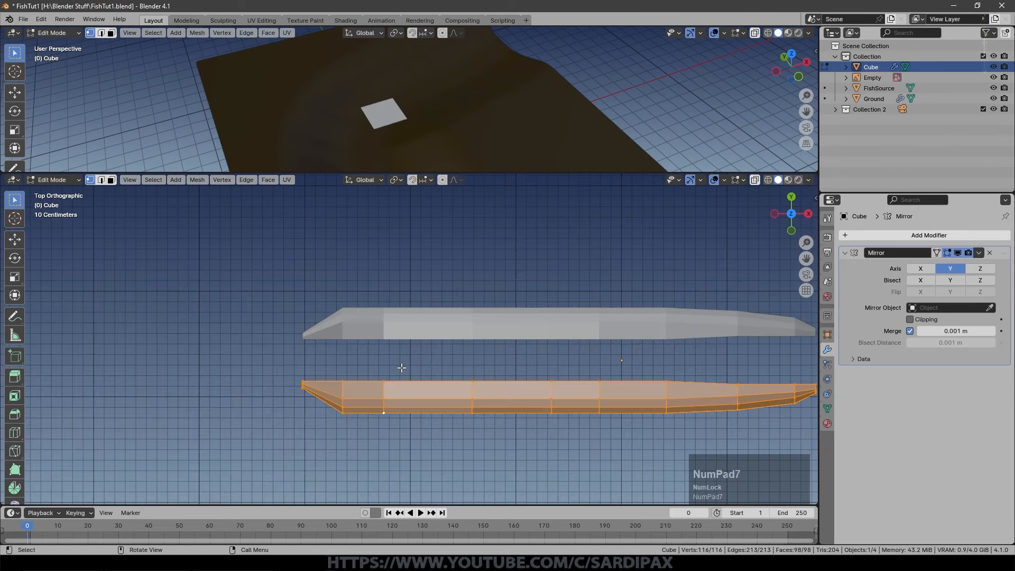
{"action": "middle_click_drag", "start_coordinate": [607, 375], "coordinate": [483, 374], "text": "shift"}
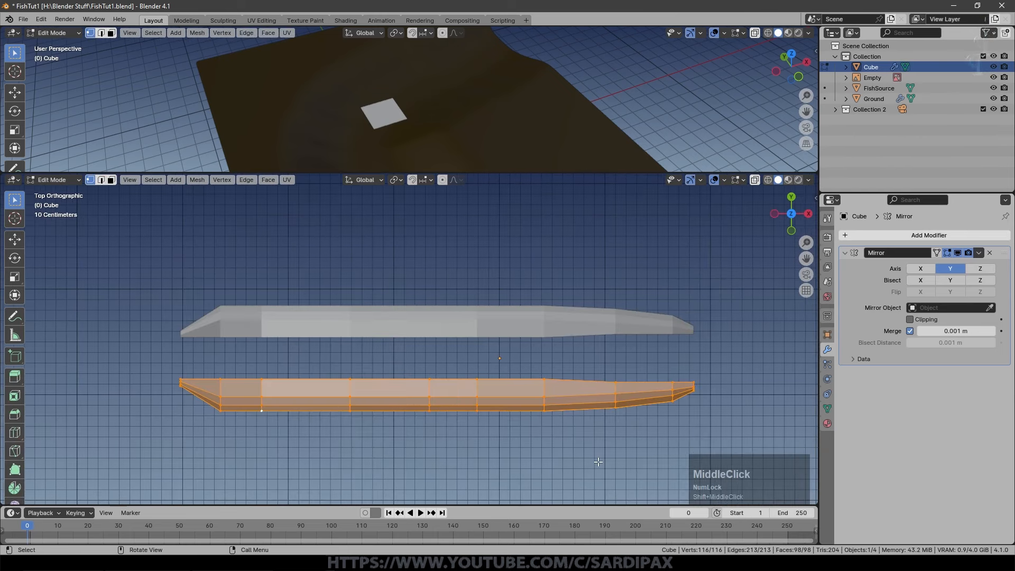
{"action": "key", "text": "g"}
{"action": "key", "text": "y"}
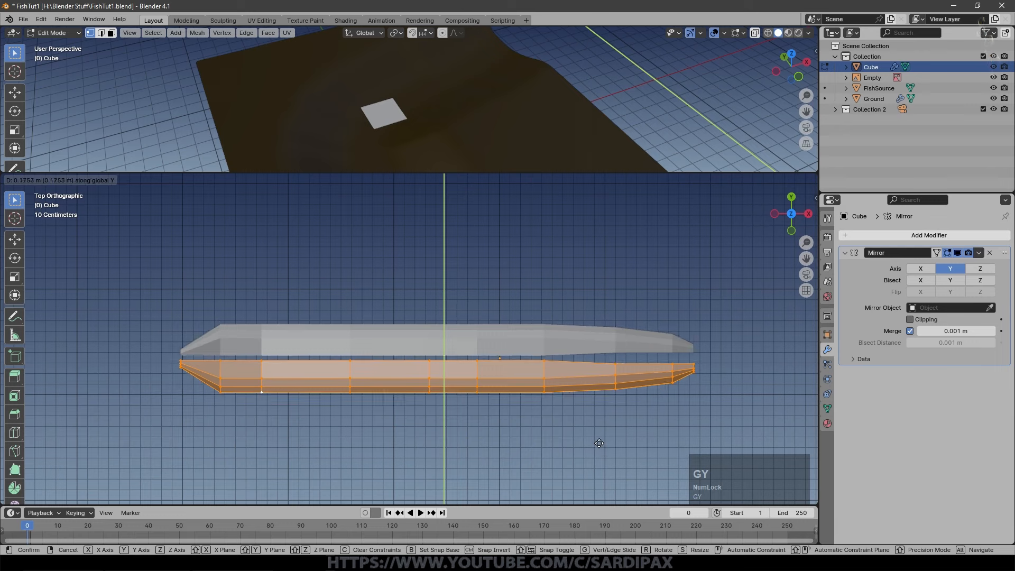
{"action": "left_click", "coordinate": [598, 445]}
- Select the open inner edge loop of the half fish and flatten it by scaling to 0 along Y
{"action": "middle_click_drag", "start_coordinate": [598, 445], "coordinate": [502, 449]}
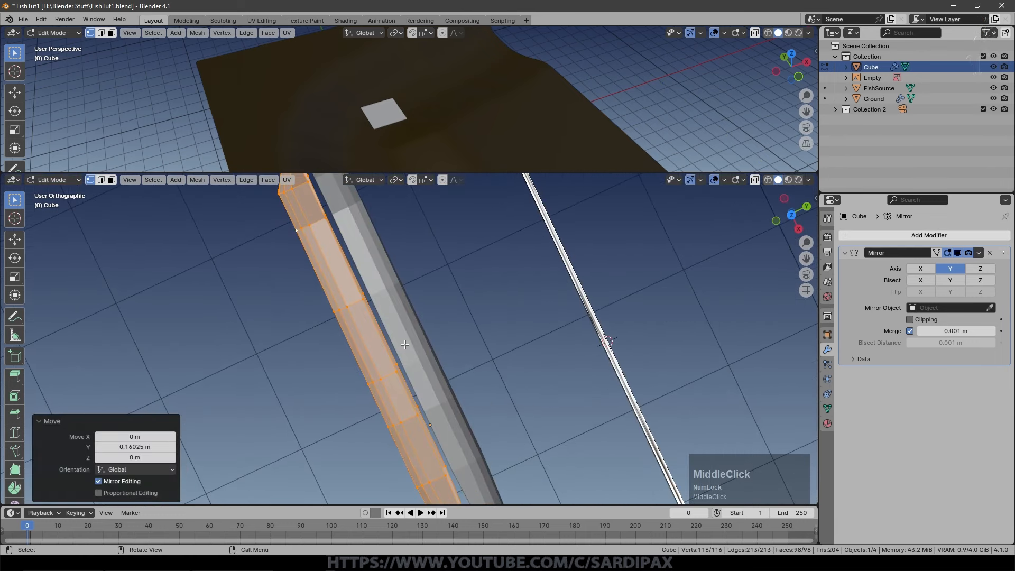
{"action": "key", "text": "KP_7"}
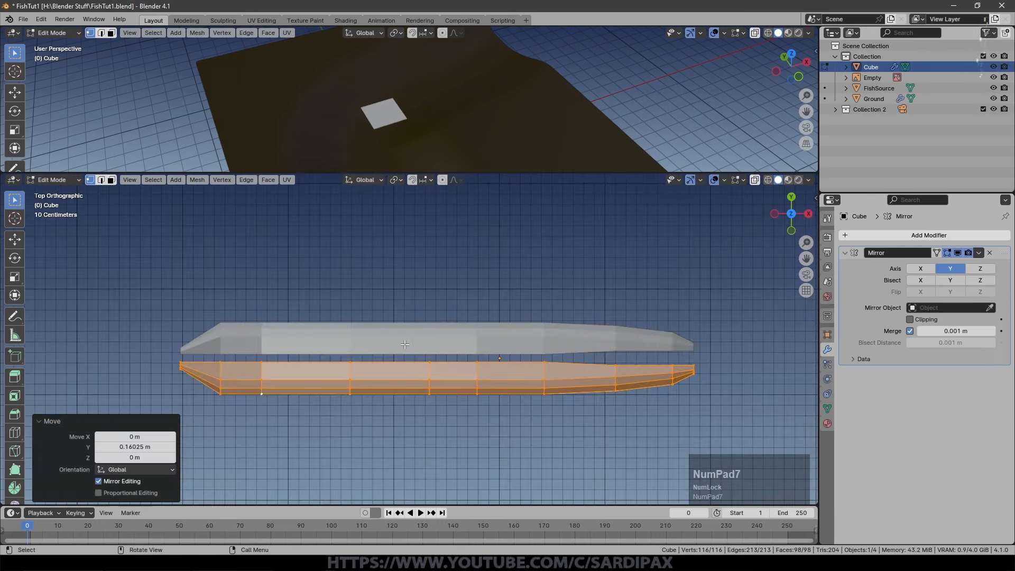
{"action": "left_click", "coordinate": [449, 363], "text": "alt"}
{"action": "middle_click_drag", "start_coordinate": [392, 407], "coordinate": [603, 374]}
{"action": "key", "text": "s"}
{"action": "key", "text": "y"}
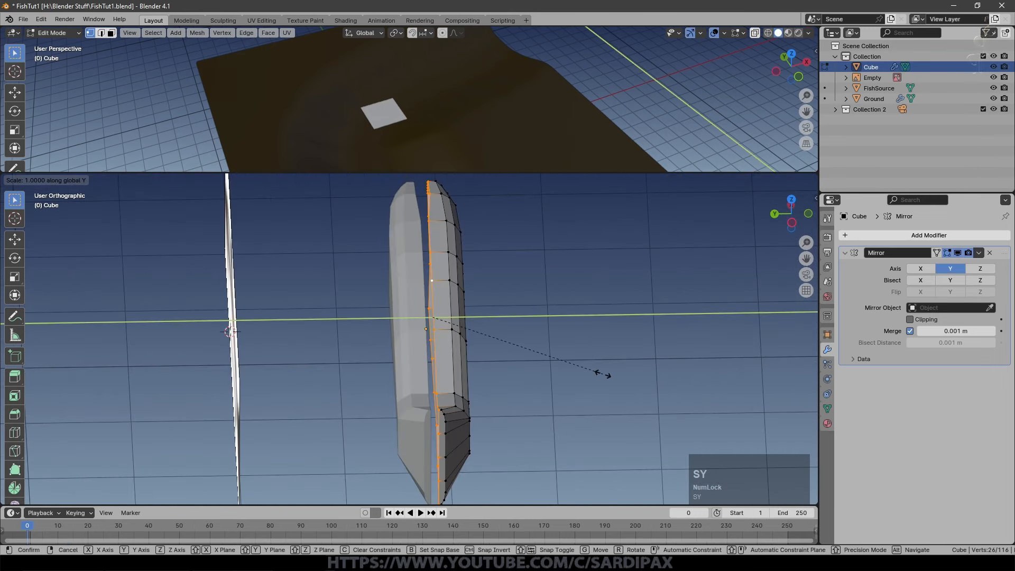
{"action": "key", "text": "KP_0"}
{"action": "key", "text": "KP_Enter"}
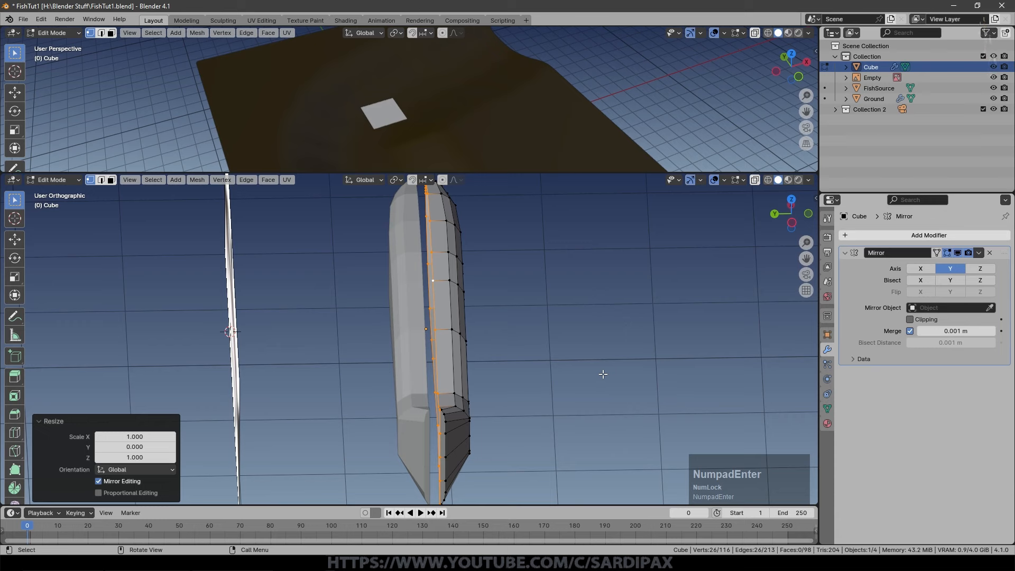
{"action": "middle_click_drag", "start_coordinate": [603, 374], "coordinate": [598, 383]}
{"action": "key", "text": "g"}
{"action": "key", "text": "y"}
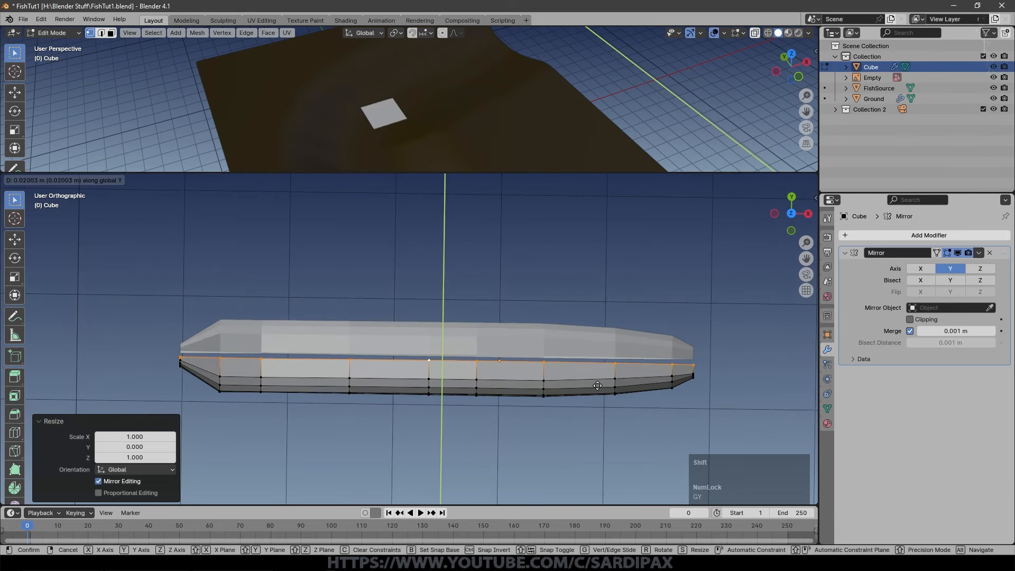
{"action": "key", "text": "Escape"}
- Move all of the half fish's geometry about 0.046 m along Y toward its mirrored copy and enable Clipping in the Mirror modifier
{"action": "key", "text": "a"}
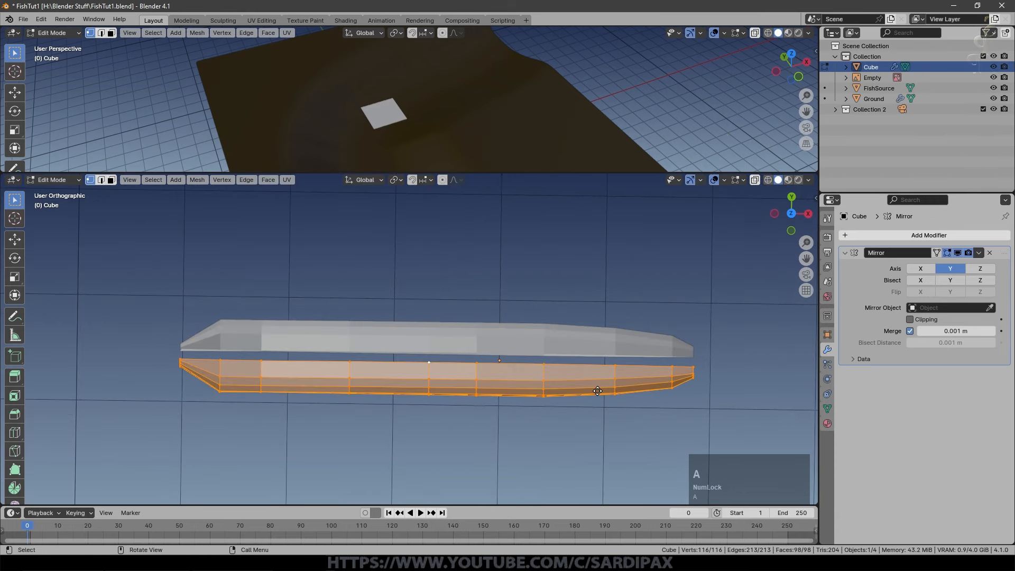
{"action": "key", "text": "g"}
{"action": "key", "text": "y"}
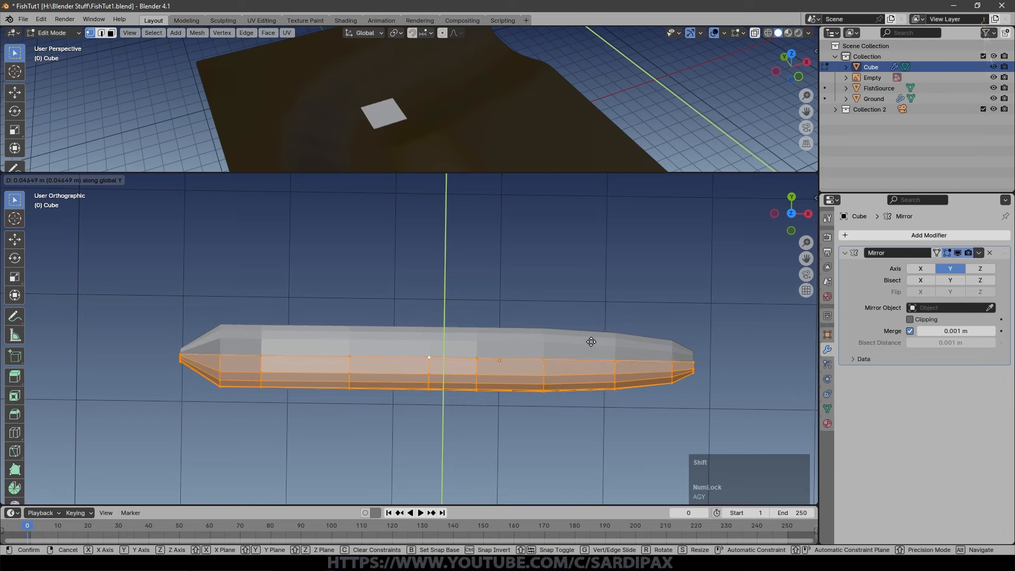
{"action": "left_click", "coordinate": [592, 342]}
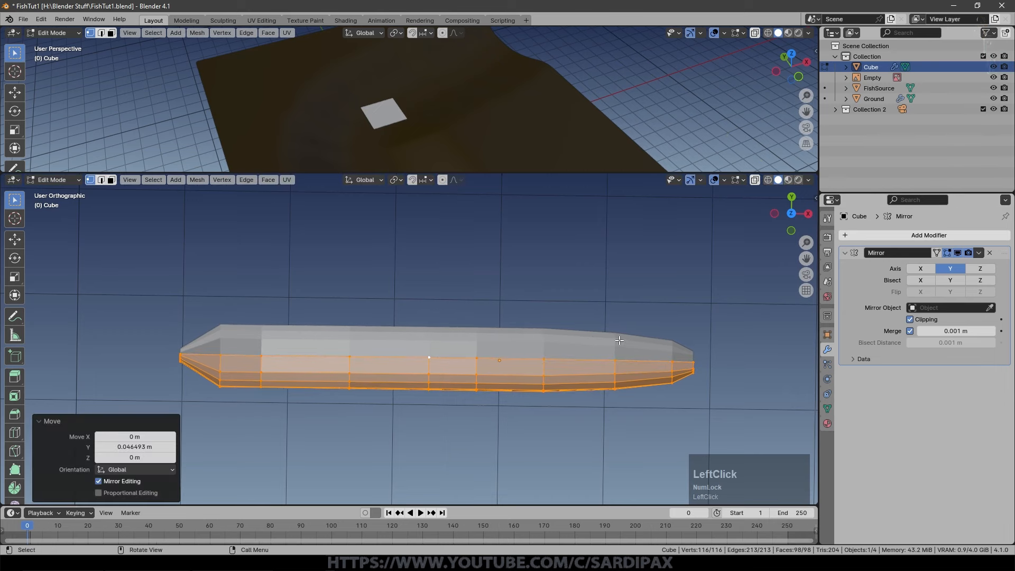
- With clipping on, move the whole half body about another 0.04 m along Y against the mirror plane
{"action": "middle_click_drag", "start_coordinate": [620, 340], "coordinate": [601, 395]}
{"action": "scroll", "coordinate": [573, 363], "scroll_direction": "up", "scroll_amount": 2}
{"action": "middle_click_drag", "start_coordinate": [573, 362], "coordinate": [490, 331]}
{"action": "scroll", "coordinate": [492, 349], "scroll_direction": "up", "scroll_amount": 3}
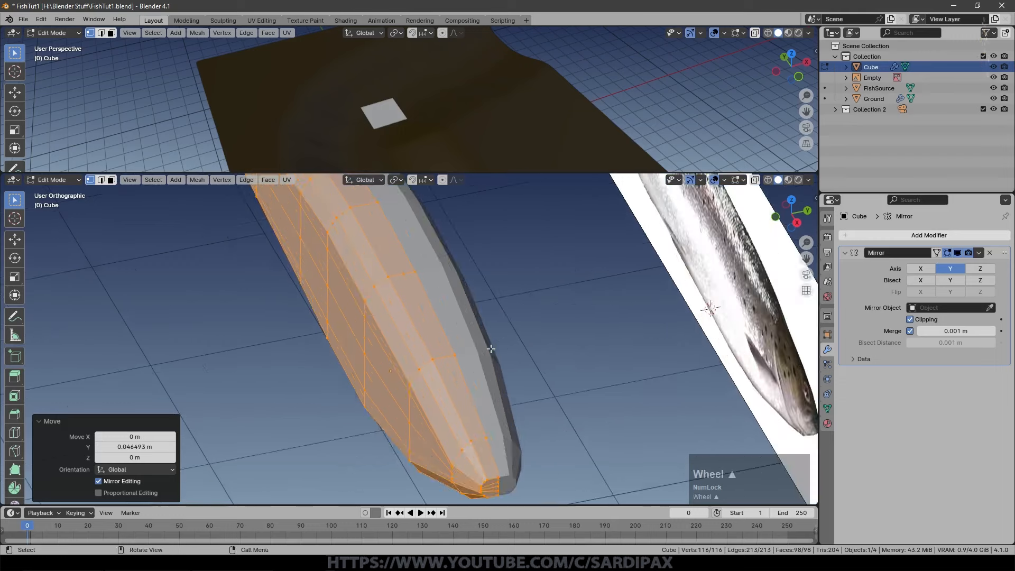
{"action": "key", "text": "g"}
{"action": "key", "text": "y"}
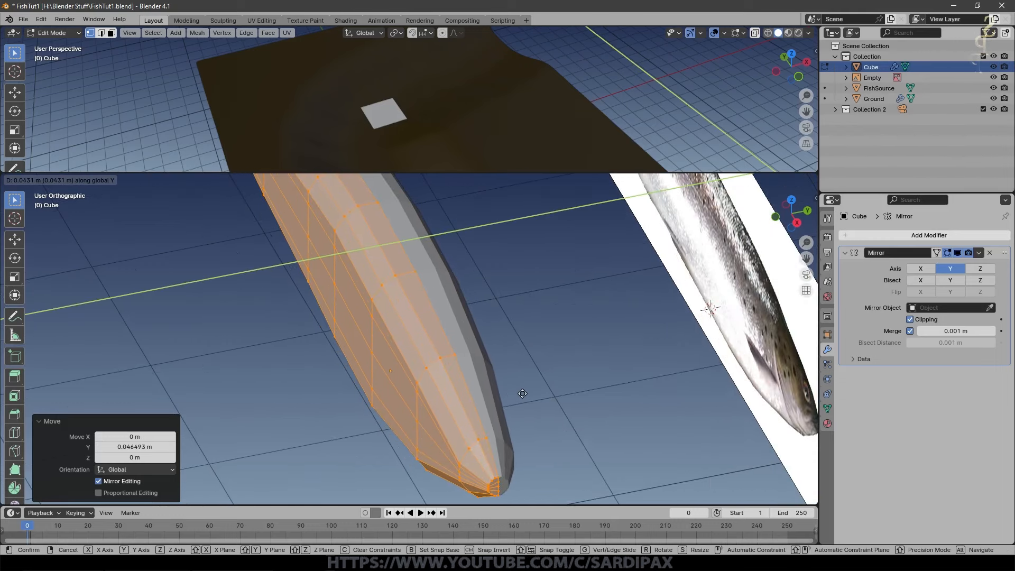
{"action": "left_click", "coordinate": [522, 394]}
- Select the edge loop running along the middle of the fish's side, leaving out its vertices at the head and tail ends
{"action": "scroll", "coordinate": [365, 400], "scroll_direction": "down", "scroll_amount": 3}
{"action": "middle_click_drag", "start_coordinate": [365, 401], "coordinate": [370, 321]}
{"action": "key", "text": "Tab"}
{"action": "key", "text": "Tab"}
{"action": "left_click", "coordinate": [369, 320], "text": "alt"}
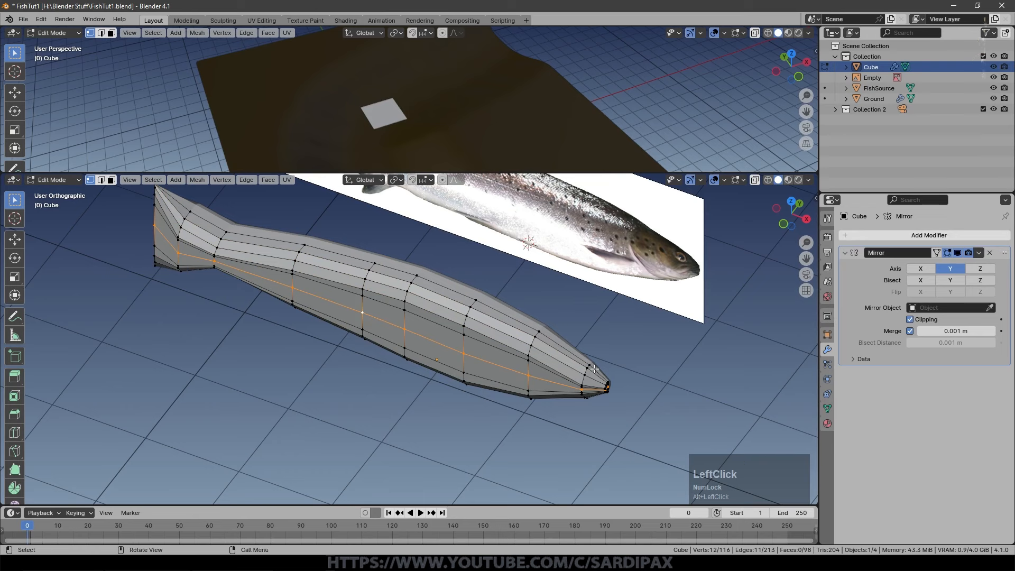
{"action": "key", "text": "c"}
{"action": "middle_click_drag", "start_coordinate": [579, 367], "coordinate": [623, 399]}
{"action": "middle_click_drag", "start_coordinate": [161, 213], "coordinate": [175, 244]}
{"action": "right_click", "coordinate": [451, 392]}
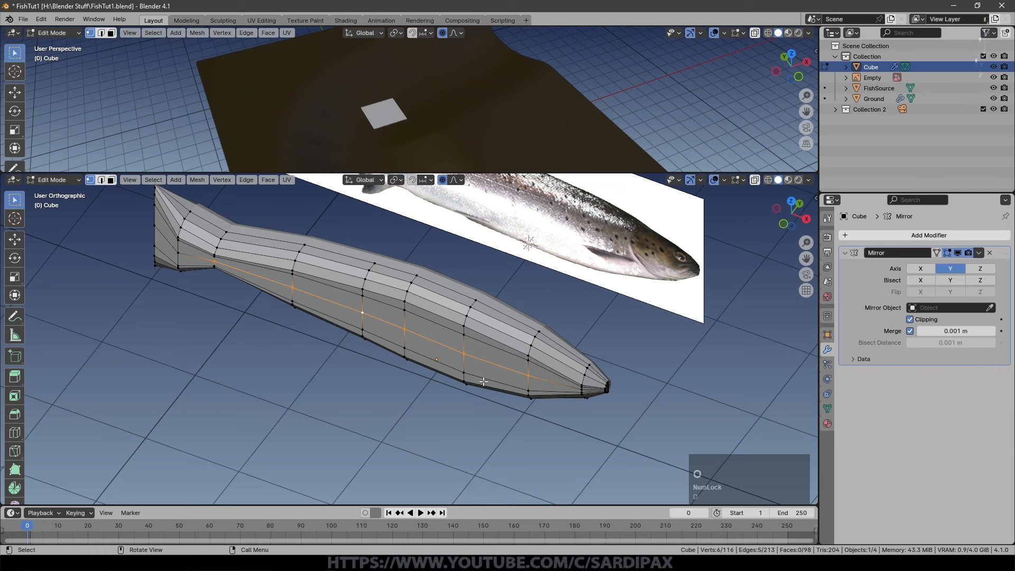
{"action": "key", "text": "g"}
{"action": "key", "text": "y"}
{"action": "scroll", "coordinate": [483, 385], "scroll_direction": "up", "scroll_amount": 20}
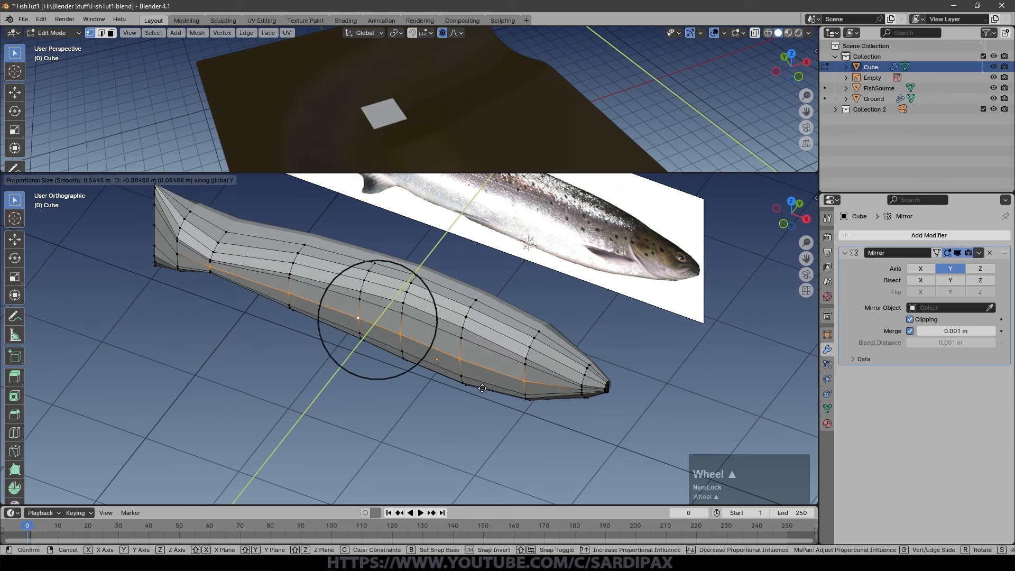
{"action": "key", "text": "Escape"}
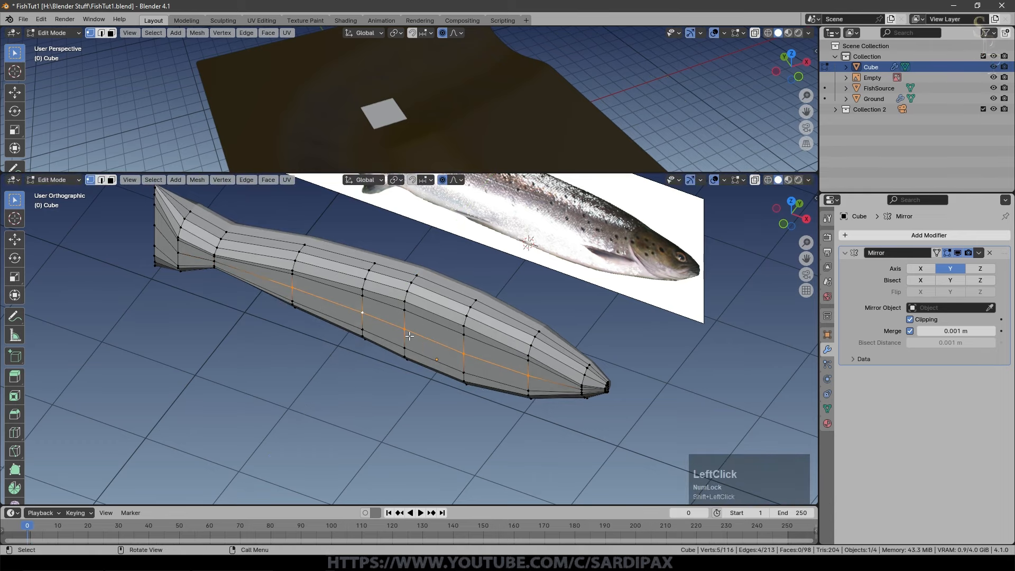
- Move the selected mid-side vertices of the body along Y with proportional editing to adjust the fish's width
{"action": "key", "text": "g"}
{"action": "key", "text": "y"}
{"action": "left_click", "coordinate": [450, 359]}
- Apply Shade Smooth to the fish in Object Mode
{"action": "right_click", "coordinate": [446, 286]}
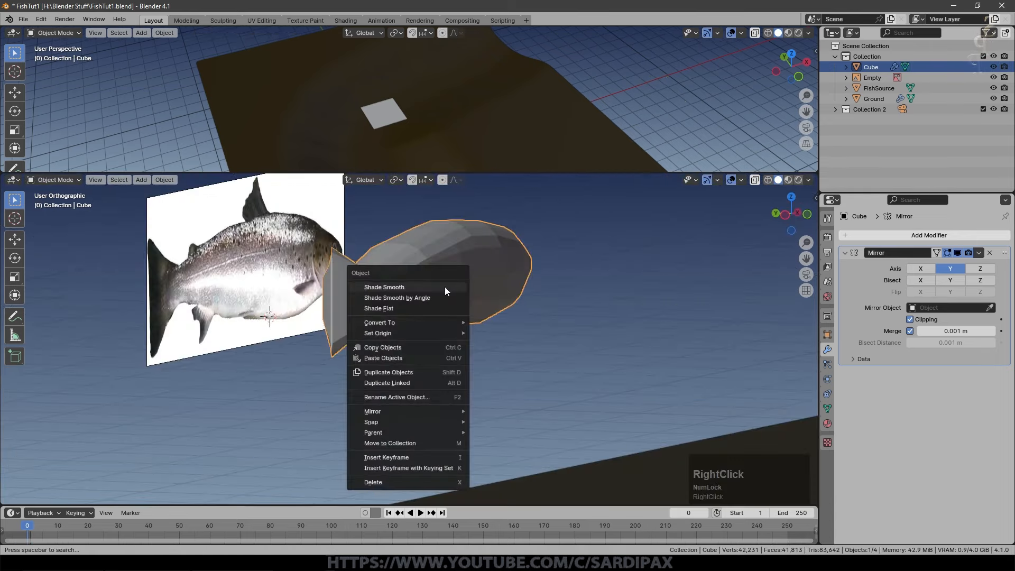
{"action": "left_click", "coordinate": [446, 287]}
{"action": "middle_click_drag", "start_coordinate": [455, 299], "coordinate": [407, 327]}
- Select the six side vertices where the body meets the tail fin and move them with proportional editing to reshape the tail root
{"action": "key", "text": "Tab"}
{"action": "middle_click_drag", "start_coordinate": [246, 344], "coordinate": [358, 340], "text": "shift"}
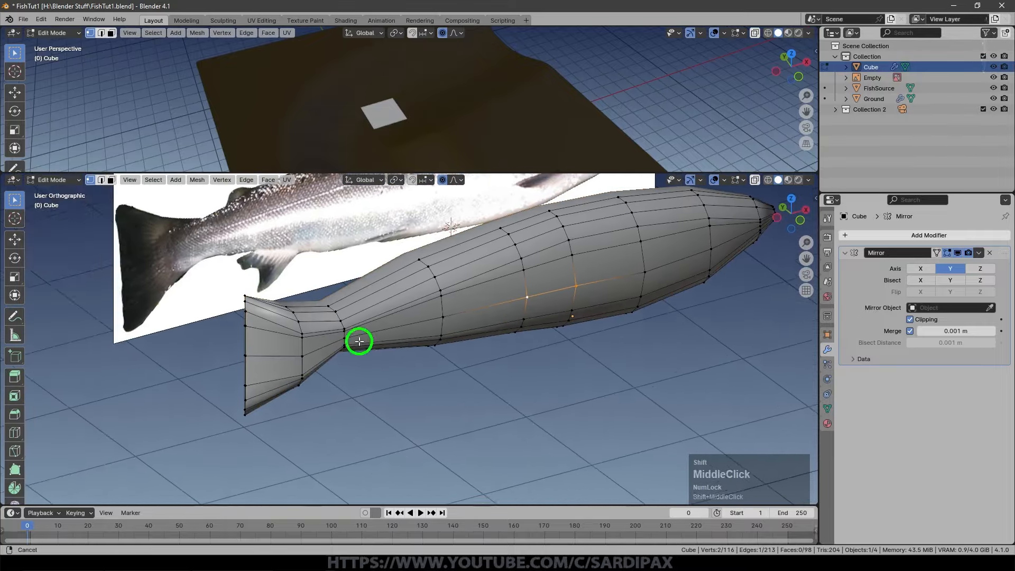
{"action": "scroll", "coordinate": [358, 340], "scroll_direction": "up", "scroll_amount": 5}
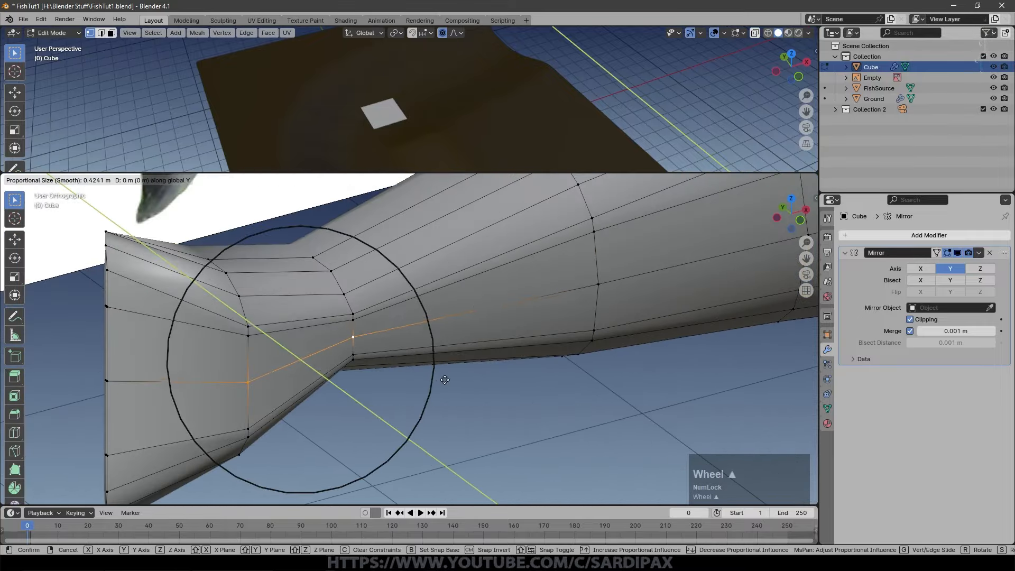
{"action": "scroll", "coordinate": [438, 373], "scroll_direction": "down", "scroll_amount": 6}
{"action": "left_click", "coordinate": [353, 355], "text": "shift"}
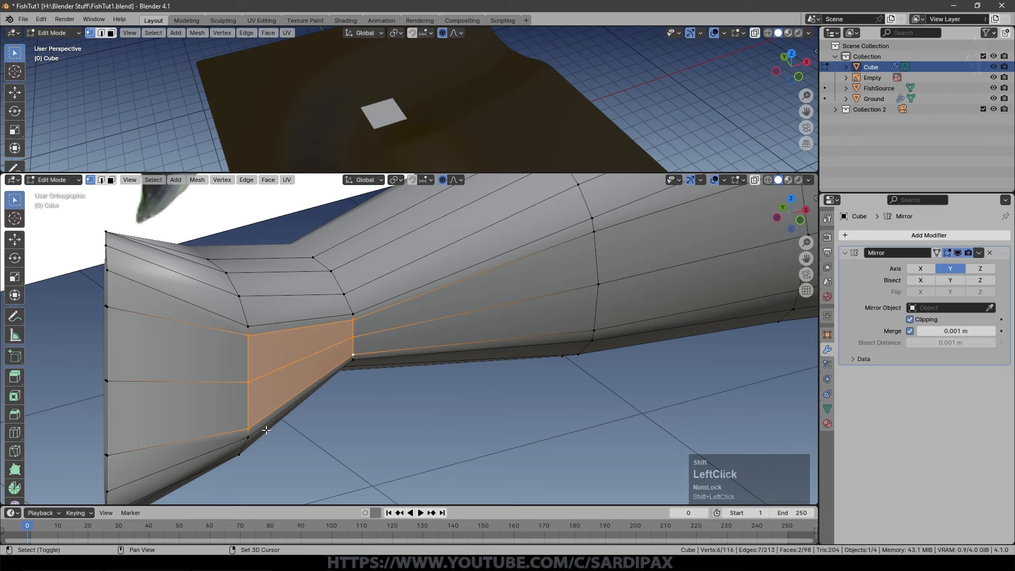
{"action": "key", "text": "g"}
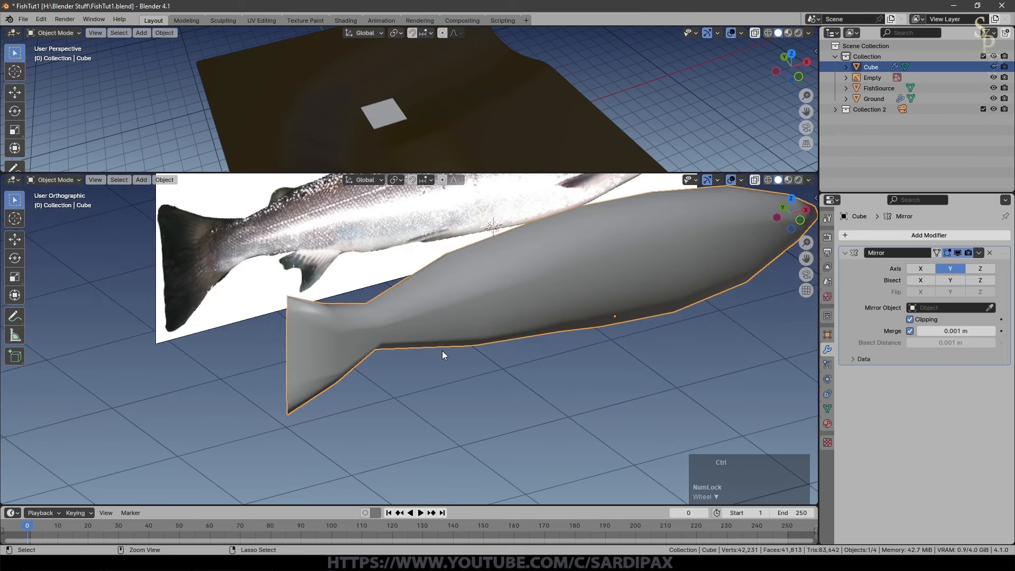
- Add a Subdivision modifier at level 2 to the fish
{"action": "key", "text": "ctrl+2"}
{"action": "middle_click_drag", "start_coordinate": [300, 319], "coordinate": [465, 315]}
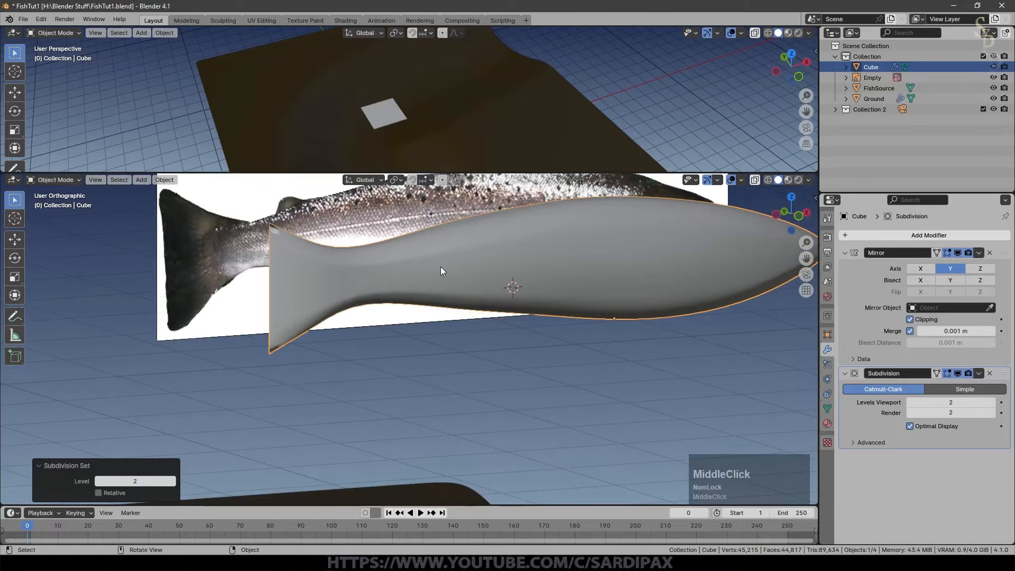
- In Edit Mode, select the vertex at the tail fin's upper rear corner and examine the mirror seam there closely
{"action": "key", "text": "Tab"}
{"action": "scroll", "coordinate": [528, 284], "scroll_direction": "up", "scroll_amount": 5}
{"action": "middle_click_drag", "start_coordinate": [347, 312], "coordinate": [470, 389]}
{"action": "left_click", "coordinate": [484, 390]}
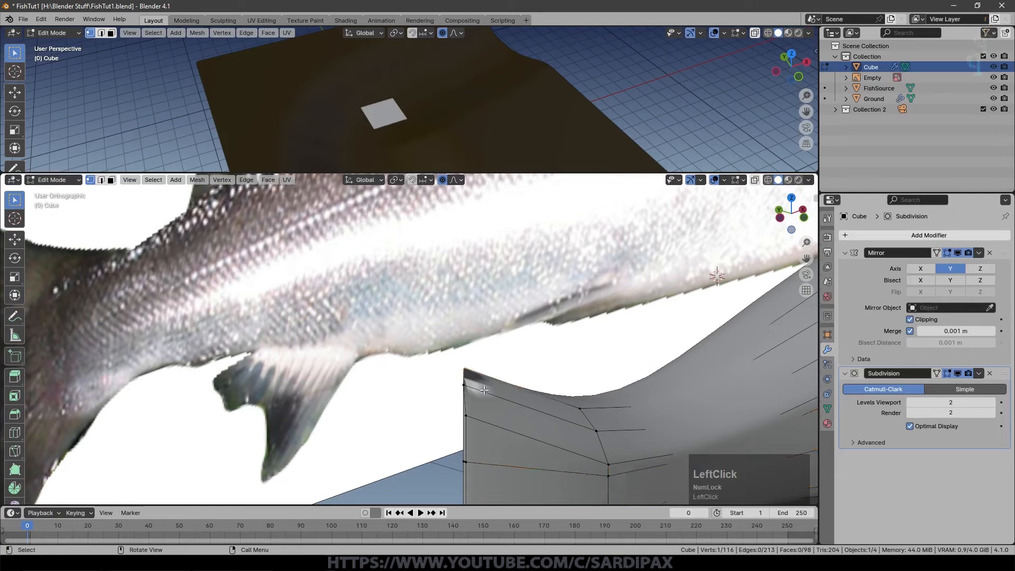
{"action": "key", "text": "KP_Decimal"}
{"action": "scroll", "coordinate": [481, 390], "scroll_direction": "up", "scroll_amount": 4}
{"action": "mouse_move", "coordinate": [481, 389]}
{"action": "middle_mouse_down"}
{"action": "mouse_move", "coordinate": [517, 383]}
{"action": "mouse_move", "coordinate": [478, 395]}
{"action": "middle_mouse_up"}
{"action": "scroll", "coordinate": [478, 392], "scroll_direction": "up", "scroll_amount": 1}
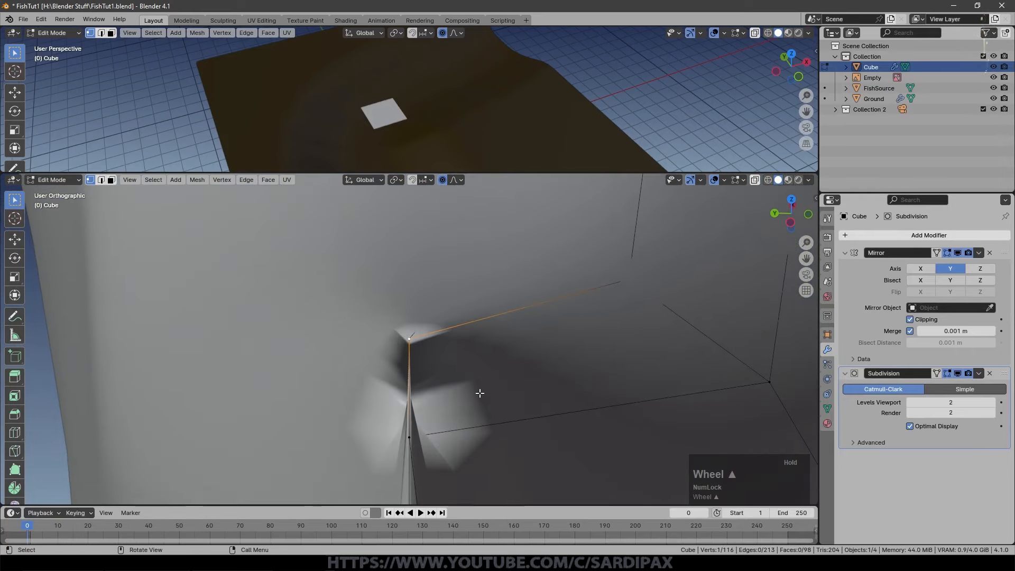
- Hide the subdivision in the viewport and turn off mirror clipping and proportional editing
{"action": "left_click", "coordinate": [957, 374]}
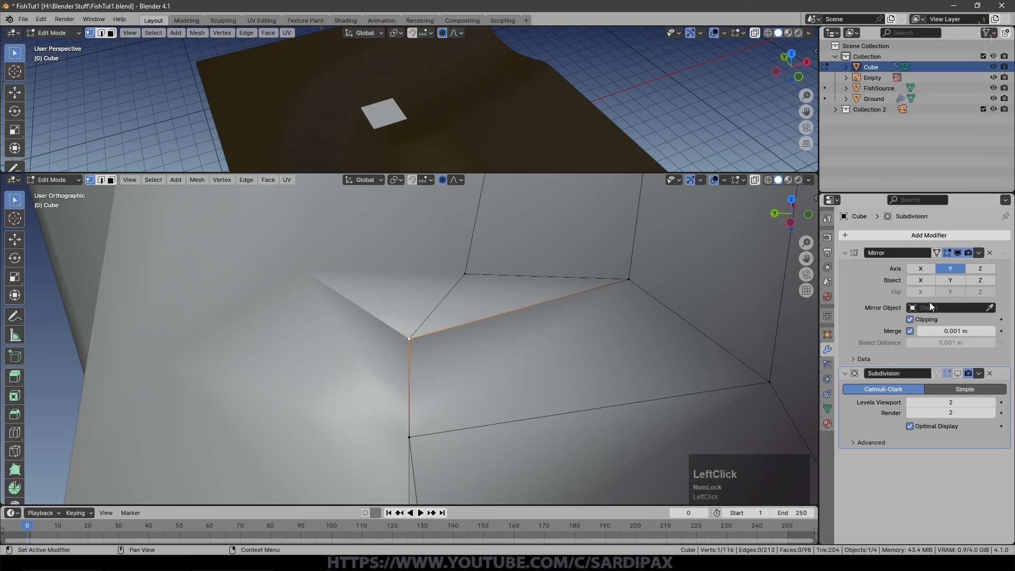
{"action": "key", "text": "ctrl+z"}
{"action": "left_click", "coordinate": [442, 181]}
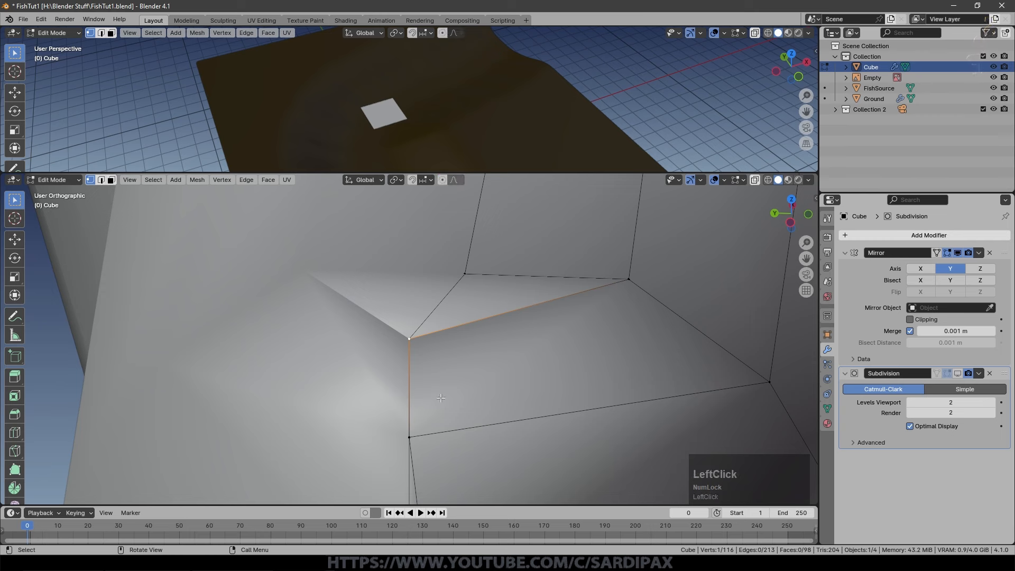
- Move the two stray vertices on the tail fin's rear edge about 0.004 m along Y toward the mirror seam
{"action": "key", "text": "g"}
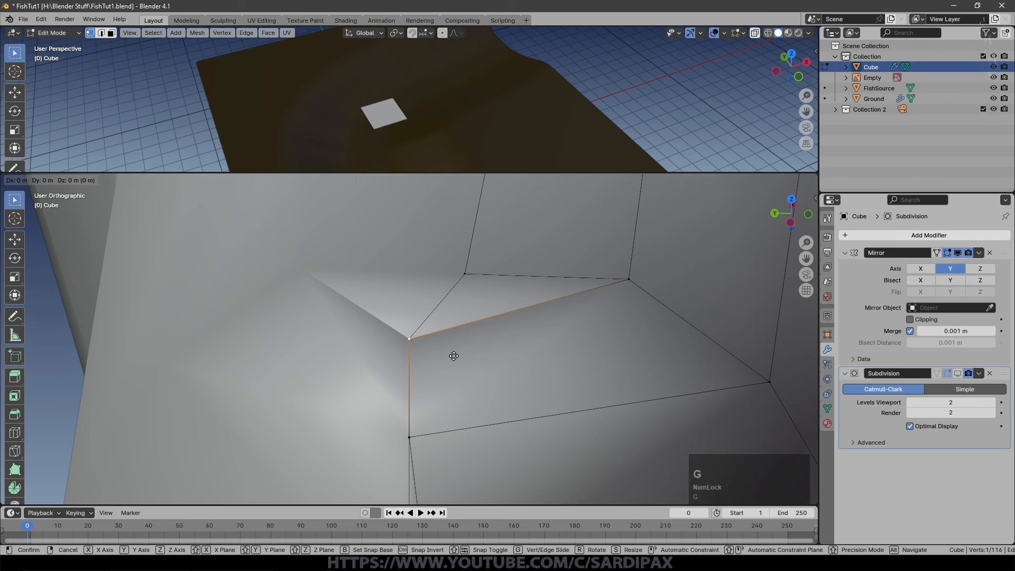
{"action": "left_click", "coordinate": [442, 342]}
{"action": "middle_click_drag", "start_coordinate": [449, 458], "coordinate": [458, 249], "text": "shift"}
{"action": "left_click", "coordinate": [430, 286]}
{"action": "left_click", "coordinate": [430, 435], "text": "shift"}
{"action": "key", "text": "g"}
{"action": "key", "text": "y"}
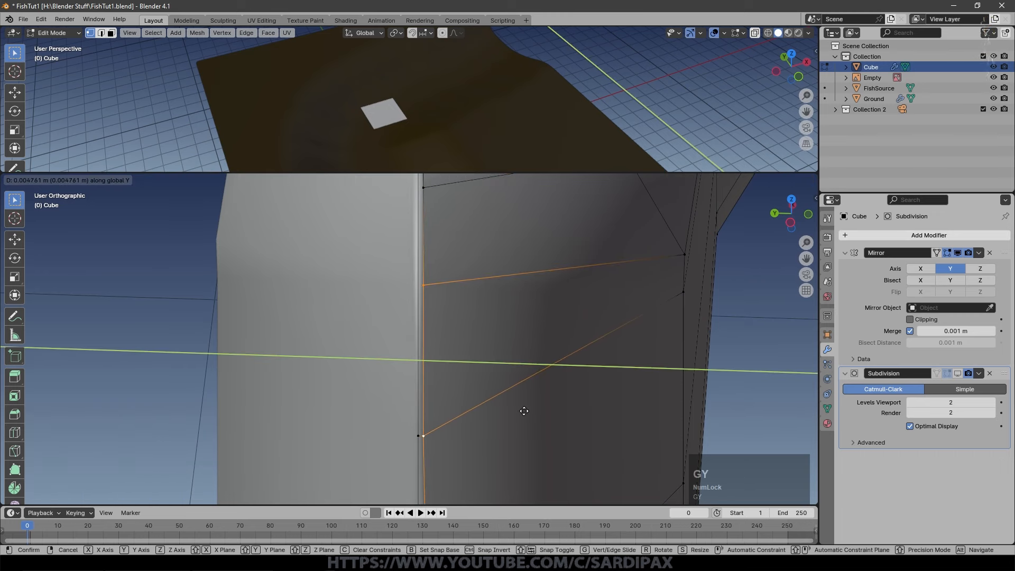
{"action": "left_click", "coordinate": [469, 430]}
- Move the stray vertex near the tail fin's lower tip along Y to the seam and show the subdivided fish in Object Mode
{"action": "middle_click_drag", "start_coordinate": [455, 458], "coordinate": [434, 261], "text": "shift"}
{"action": "left_click", "coordinate": [438, 428]}
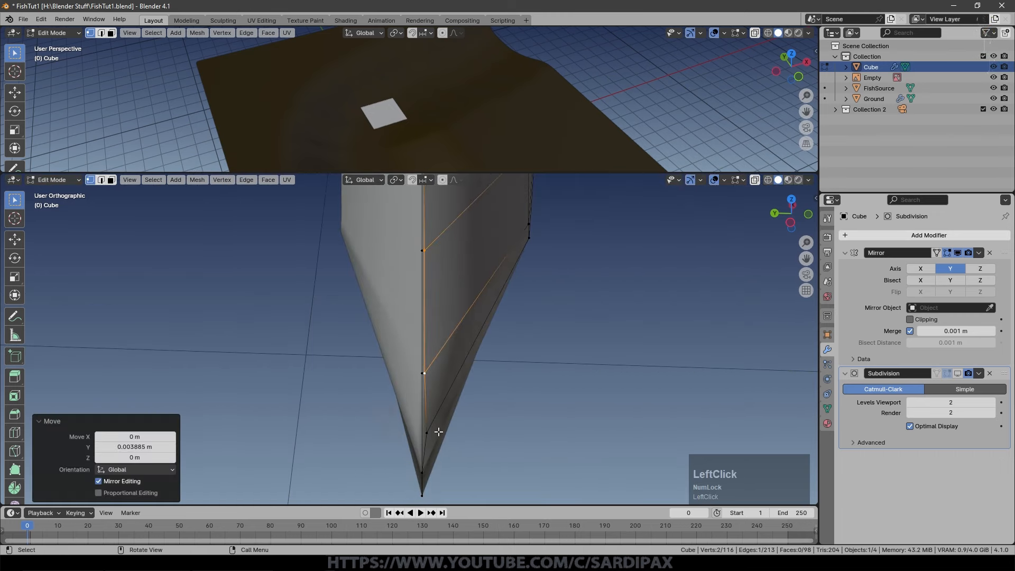
{"action": "scroll", "coordinate": [476, 374], "scroll_direction": "up", "scroll_amount": 2}
{"action": "key", "text": "g"}
{"action": "key", "text": "y"}
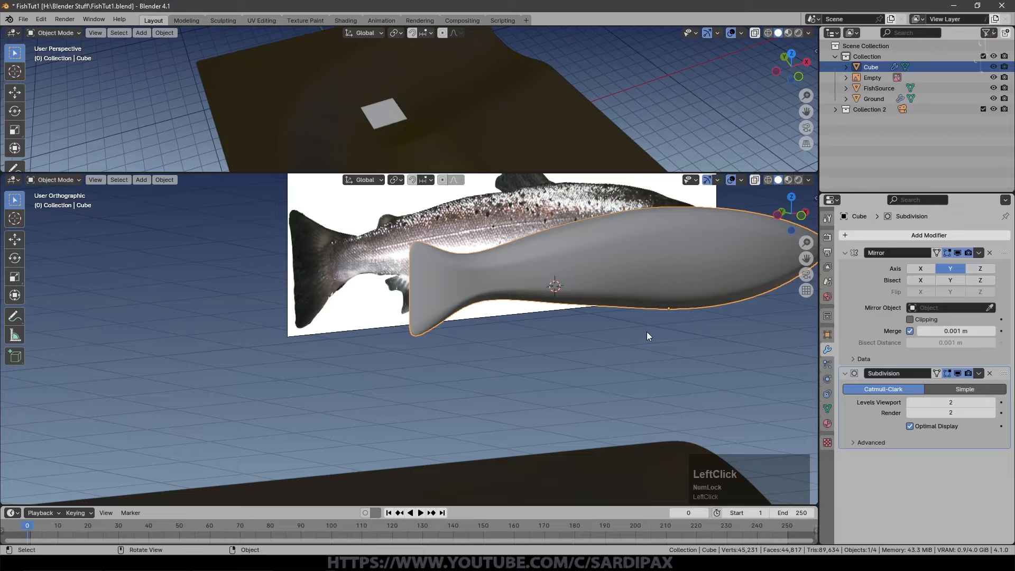
- Save the FishTut1.blend file
{"action": "middle_click_drag", "start_coordinate": [648, 337], "coordinate": [606, 395]}
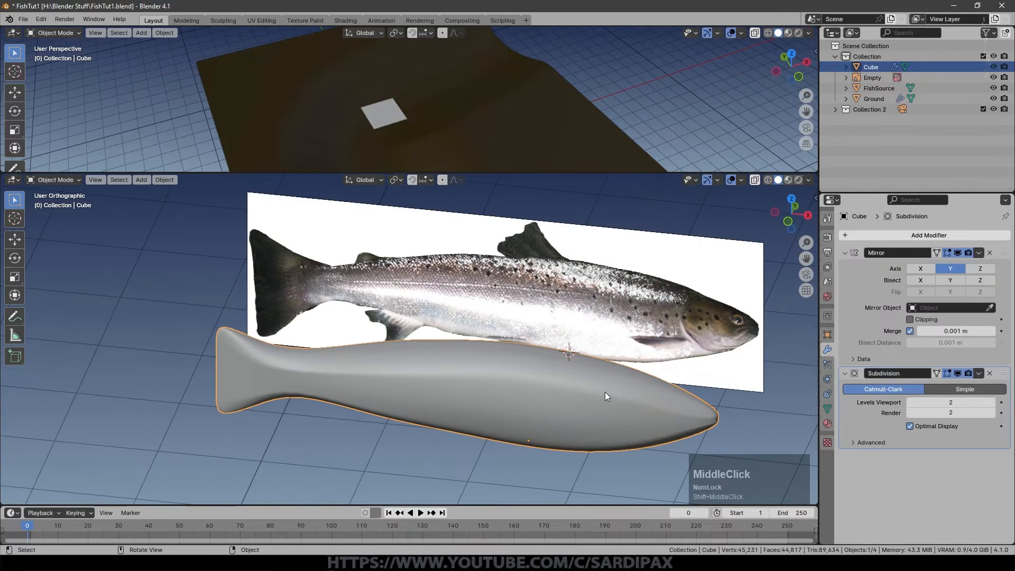
{"action": "key", "text": "ctrl+s"}
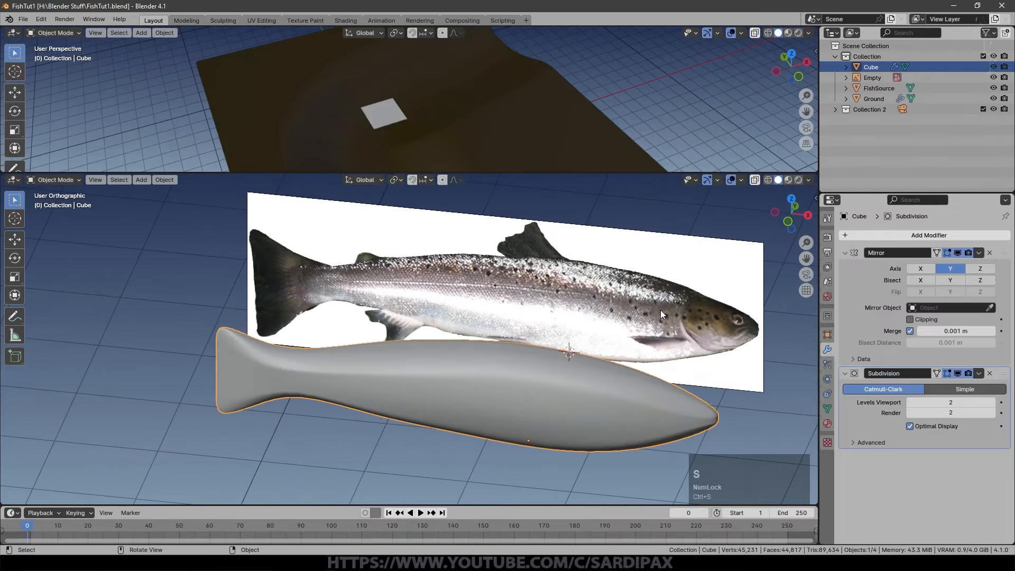
- Inspect the face normals of the fish and the ground from above and below, using the Face Orientation overlay temporarily
{"action": "left_click", "coordinate": [742, 180]}
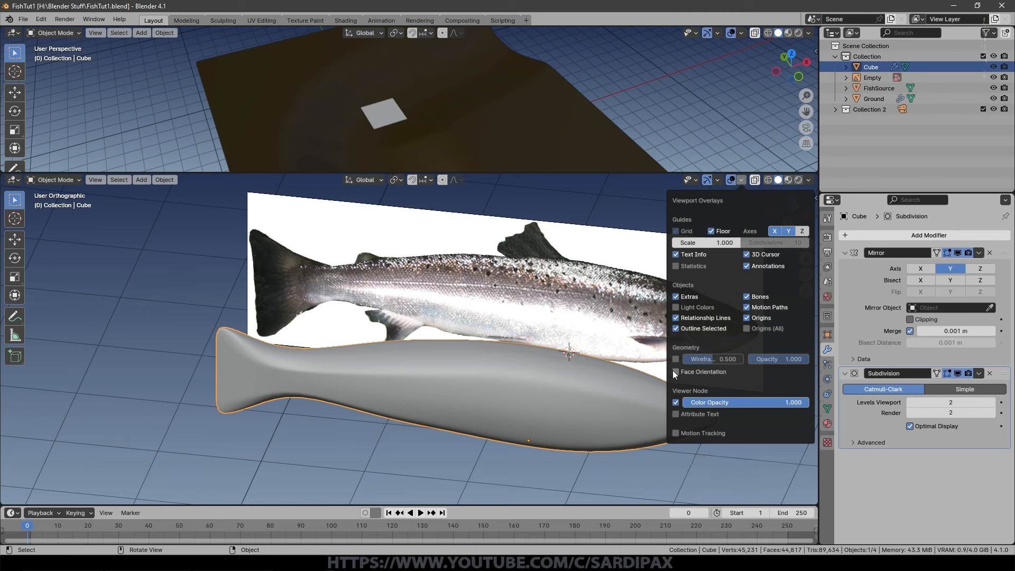
{"action": "left_click", "coordinate": [739, 181]}
{"action": "left_click", "coordinate": [743, 179]}
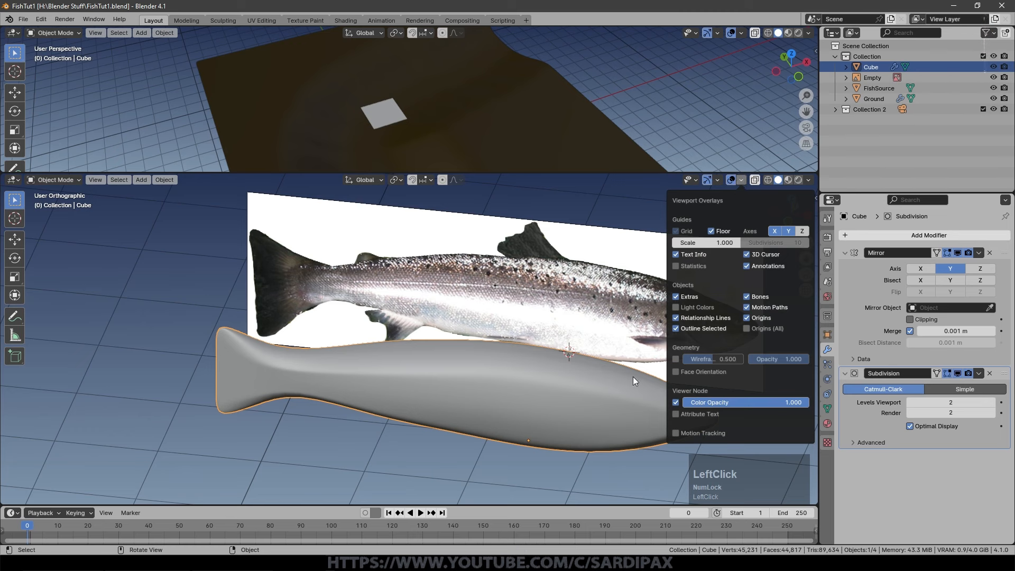
{"action": "left_click", "coordinate": [741, 181]}
{"action": "left_click", "coordinate": [675, 372]}
{"action": "middle_click_drag", "start_coordinate": [333, 442], "coordinate": [333, 415]}
{"action": "scroll", "coordinate": [354, 428], "scroll_direction": "down", "scroll_amount": 7}
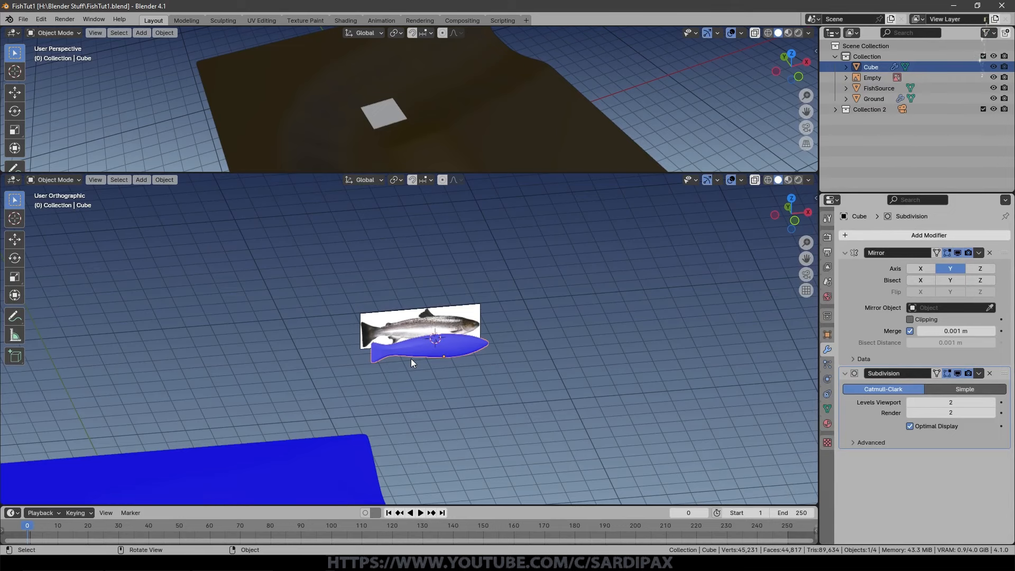
{"action": "scroll", "coordinate": [420, 397], "scroll_direction": "down", "scroll_amount": 2}
{"action": "middle_click_drag", "start_coordinate": [422, 402], "coordinate": [336, 284]}
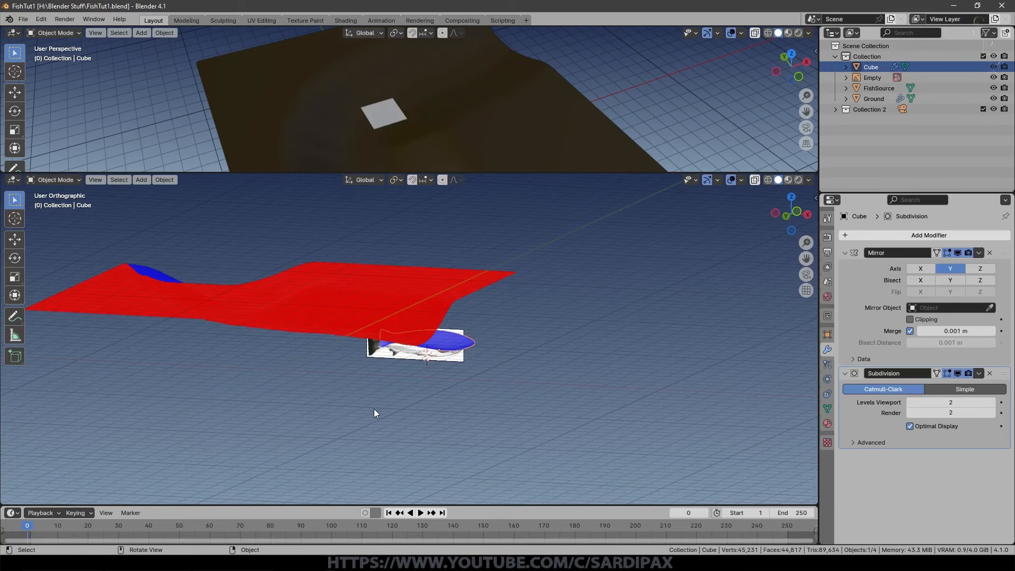
{"action": "middle_click_drag", "start_coordinate": [457, 316], "coordinate": [453, 344]}
{"action": "scroll", "coordinate": [394, 386], "scroll_direction": "up", "scroll_amount": 2}
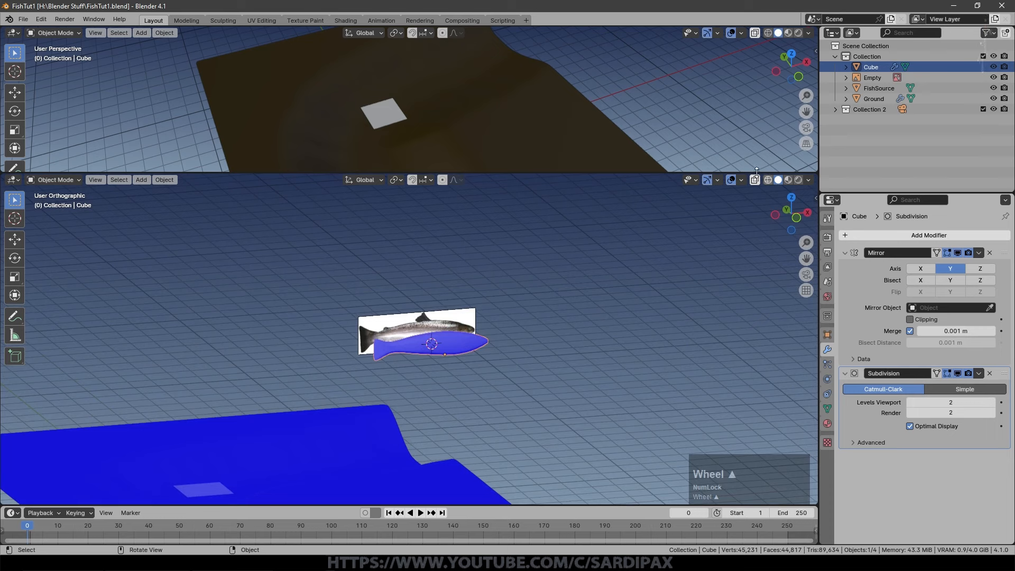
- Project the UVs of all the fish's faces from the front view with Project from View (Bounds)
{"action": "key", "text": "KP_1"}
{"action": "scroll", "coordinate": [470, 327], "scroll_direction": "up", "scroll_amount": 4}
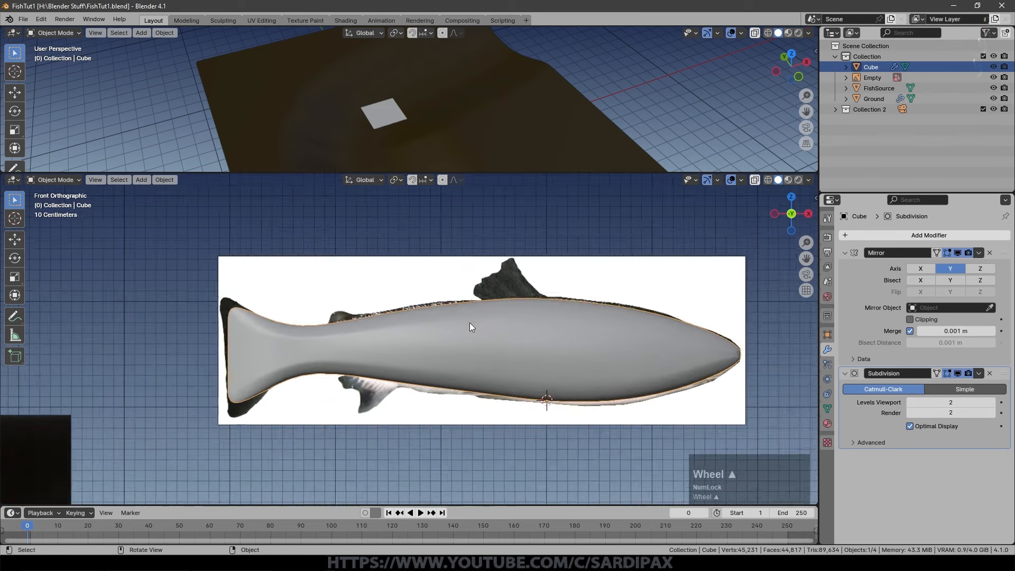
{"action": "key", "text": "Tab"}
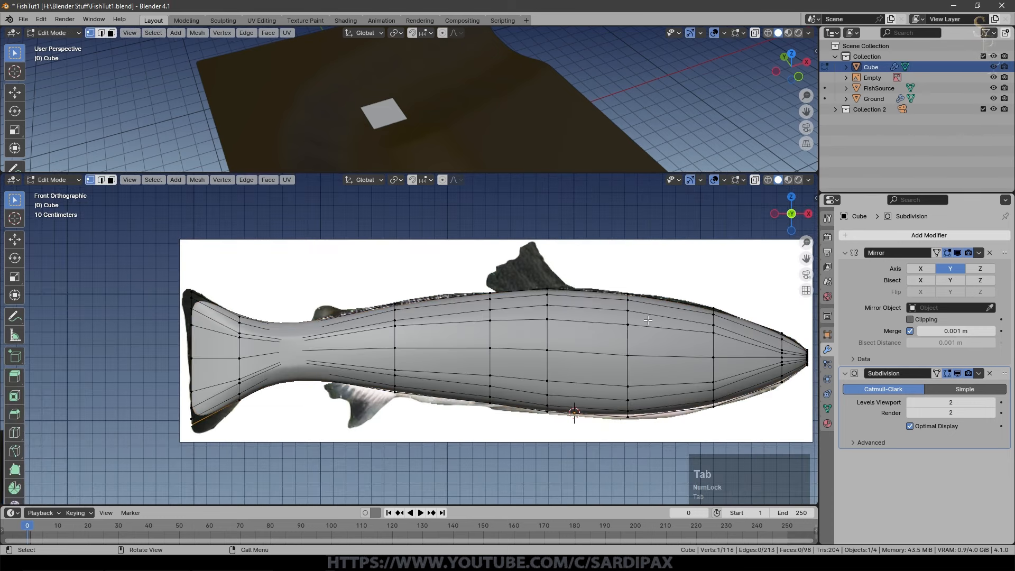
{"action": "key", "text": "a"}
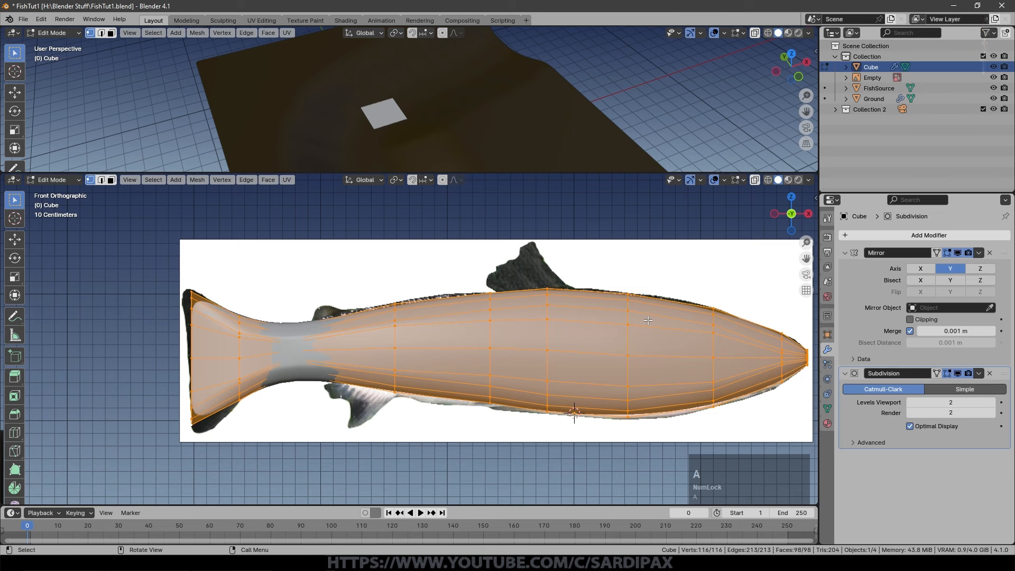
{"action": "key", "text": "u"}
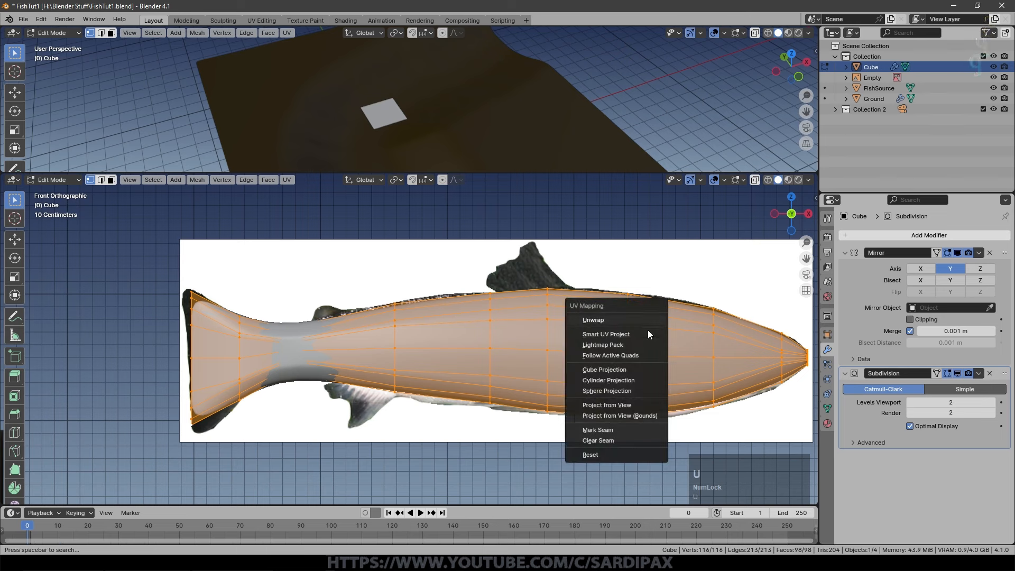
{"action": "left_click", "coordinate": [640, 415]}
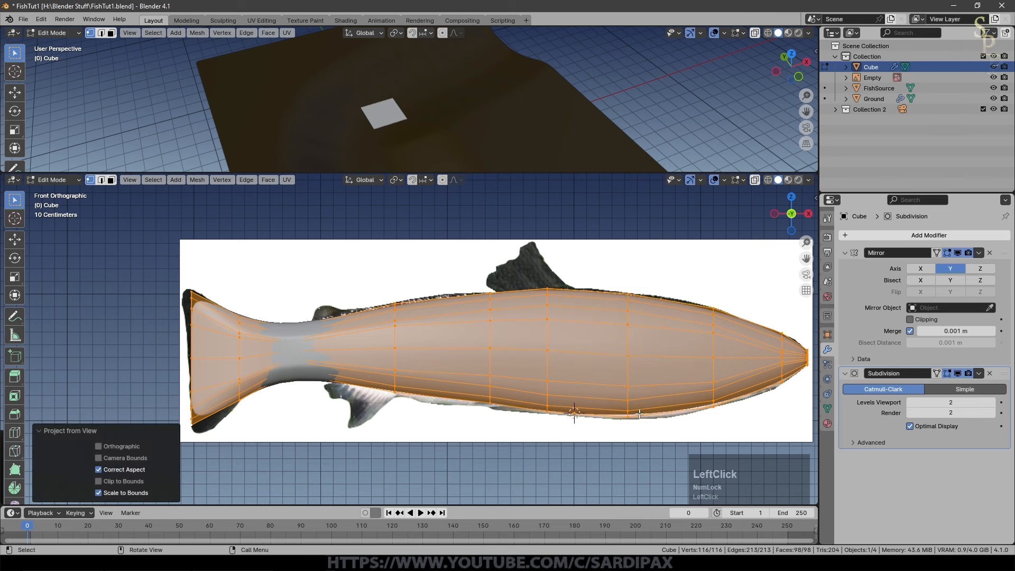
{"action": "key", "text": "Tab"}
- Rename the fish's material to "Fish"
{"action": "left_click", "coordinate": [828, 424]}
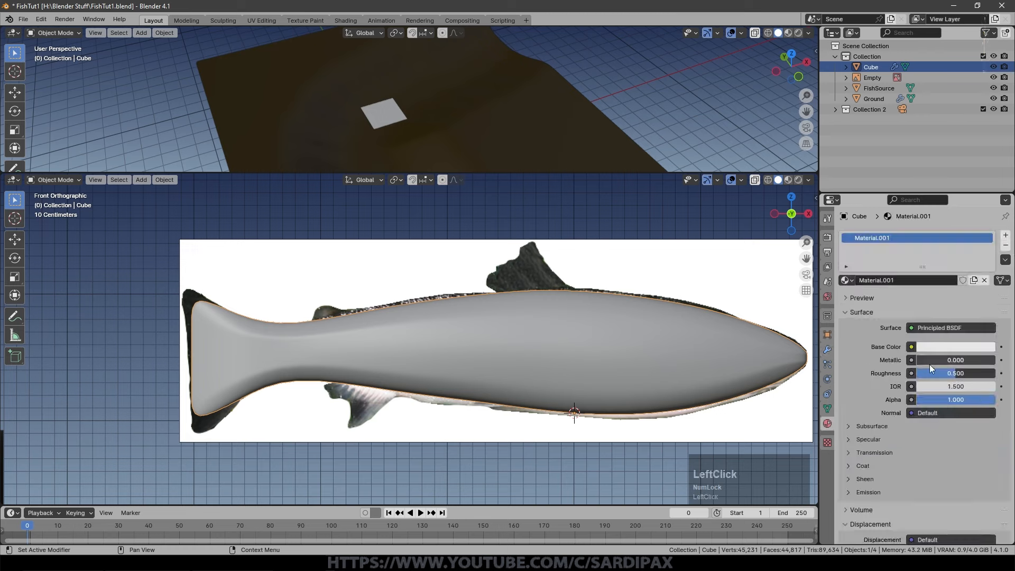
{"action": "double_click", "coordinate": [871, 280]}
{"action": "type", "text": "Fish"}
{"action": "key", "text": "Return"}
- Show the Fish material in the Shader Editor and add an Image Texture node beside the Principled BSDF
{"action": "left_click", "coordinate": [13, 32]}
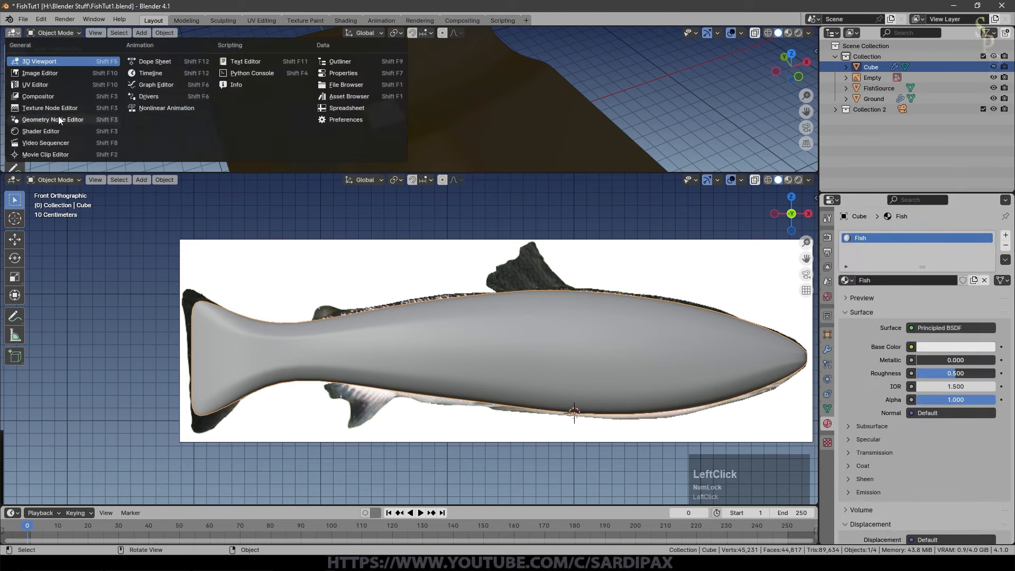
{"action": "left_click", "coordinate": [52, 131]}
{"action": "left_click", "coordinate": [130, 33]}
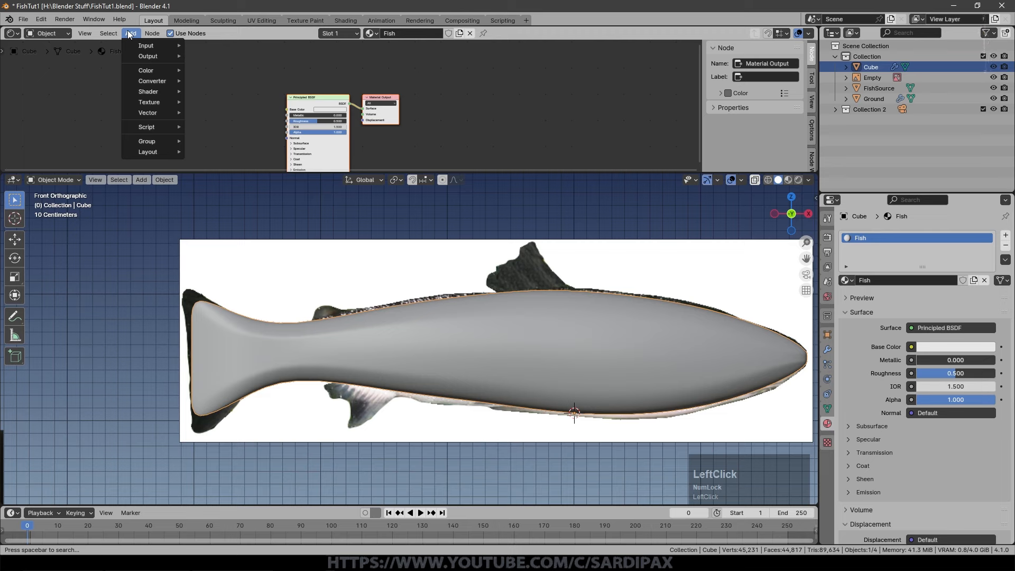
{"action": "mouse_move", "coordinate": [158, 103]}
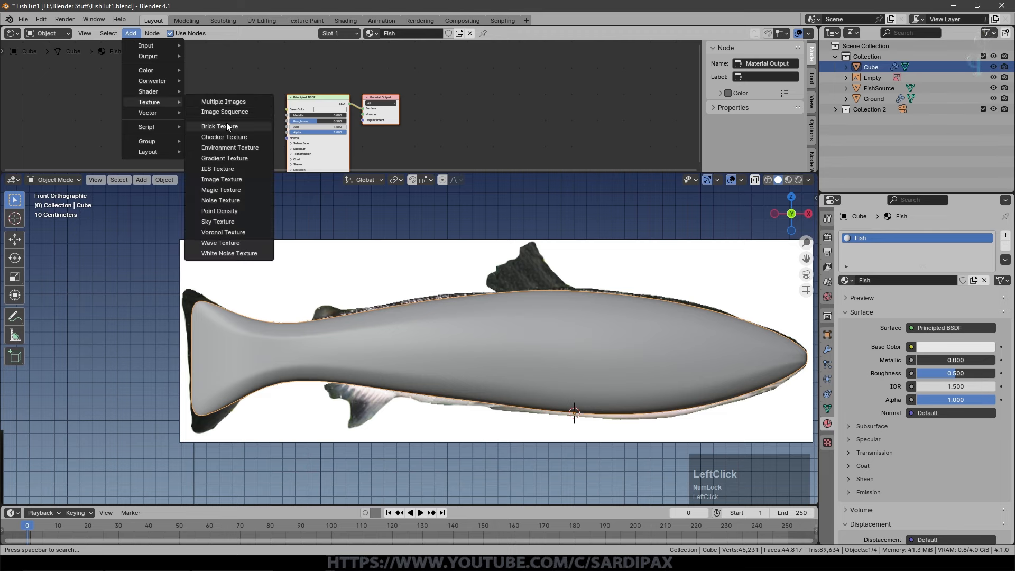
{"action": "left_click", "coordinate": [222, 179]}
{"action": "left_click", "coordinate": [233, 106]}
- Assign Trout1.png to the image texture, connect its Color to Base Color, and show the fish in Material Preview
{"action": "scroll", "coordinate": [232, 106], "scroll_direction": "up", "scroll_amount": 3}
{"action": "left_click", "coordinate": [67, 126]}
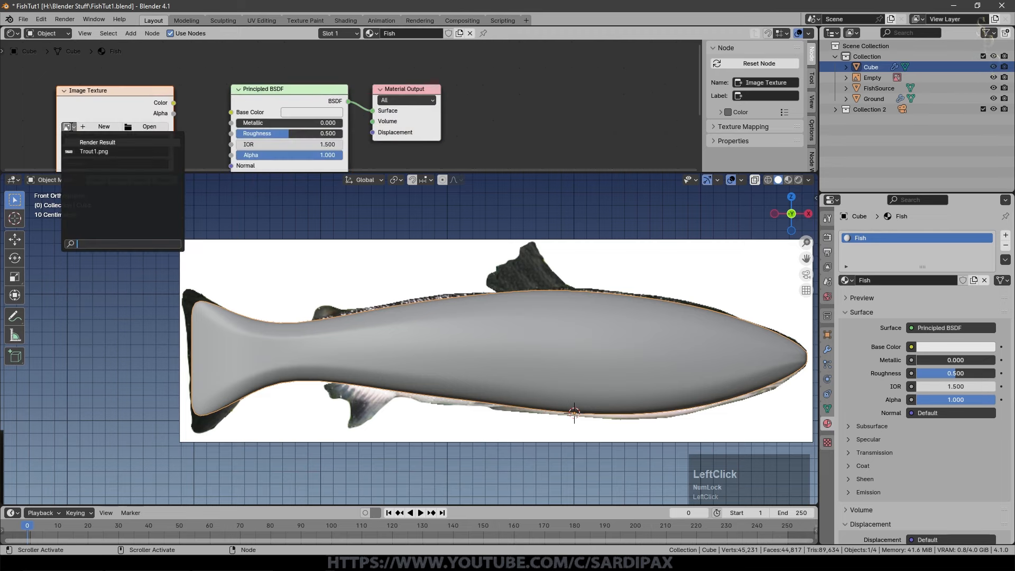
{"action": "left_click", "coordinate": [94, 151]}
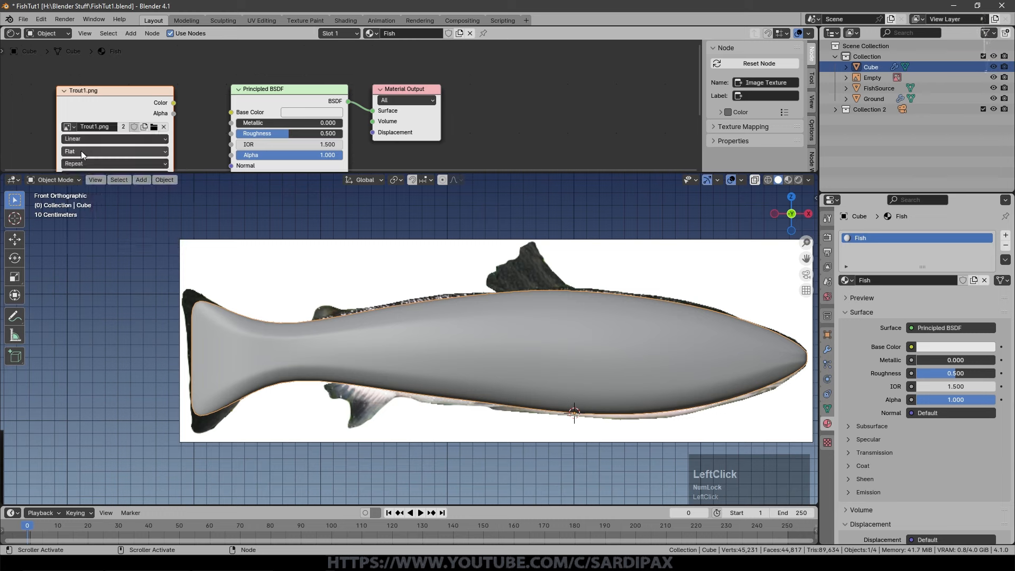
{"action": "left_click_drag", "start_coordinate": [173, 103], "coordinate": [244, 113]}
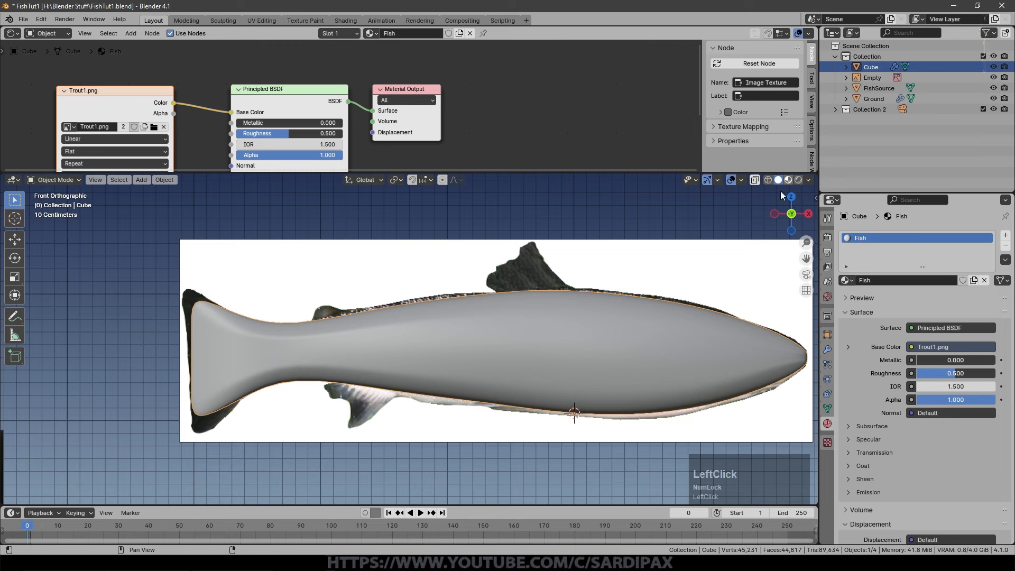
{"action": "left_click", "coordinate": [789, 180]}
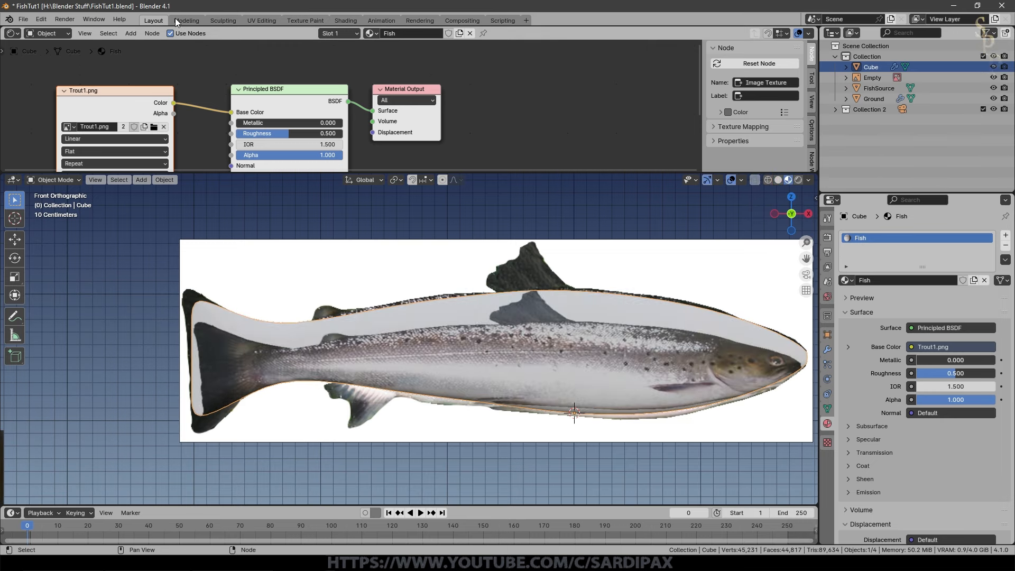
- Display Trout1.png in the UV Editor above the 3D view
{"action": "left_click", "coordinate": [11, 33]}
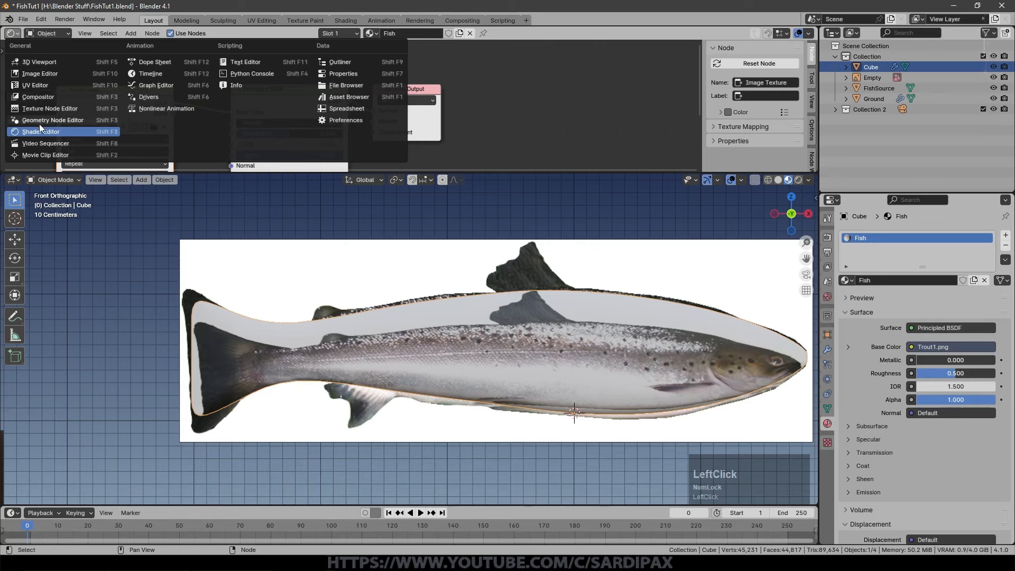
{"action": "left_click", "coordinate": [43, 86]}
{"action": "left_click", "coordinate": [364, 33]}
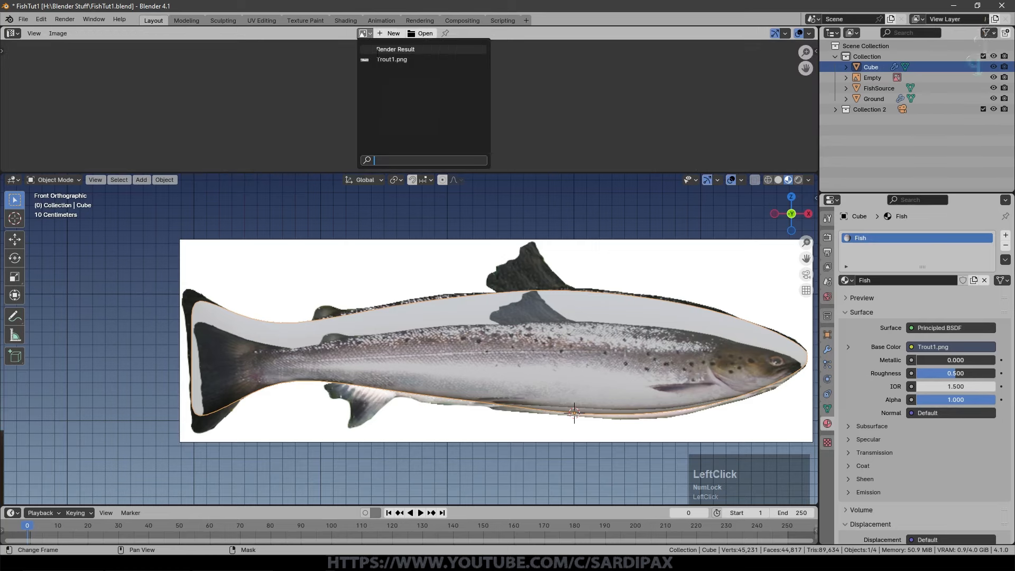
{"action": "left_click", "coordinate": [379, 60]}
{"action": "scroll", "coordinate": [561, 116], "scroll_direction": "up", "scroll_amount": 3}
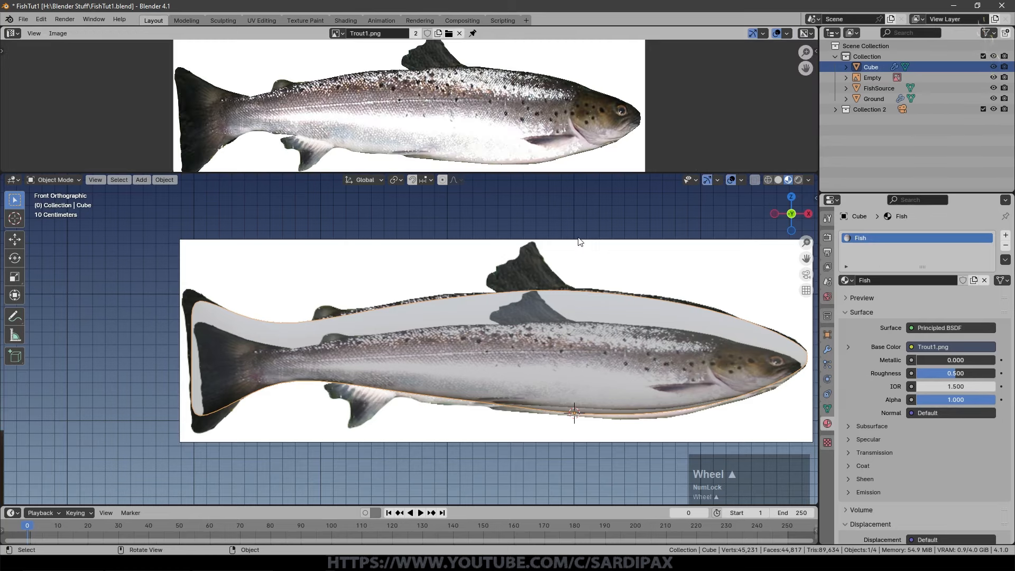
- Reproject the selected fish faces' UVs from the front using Project from View without scaling to bounds
{"action": "key", "text": "Tab"}
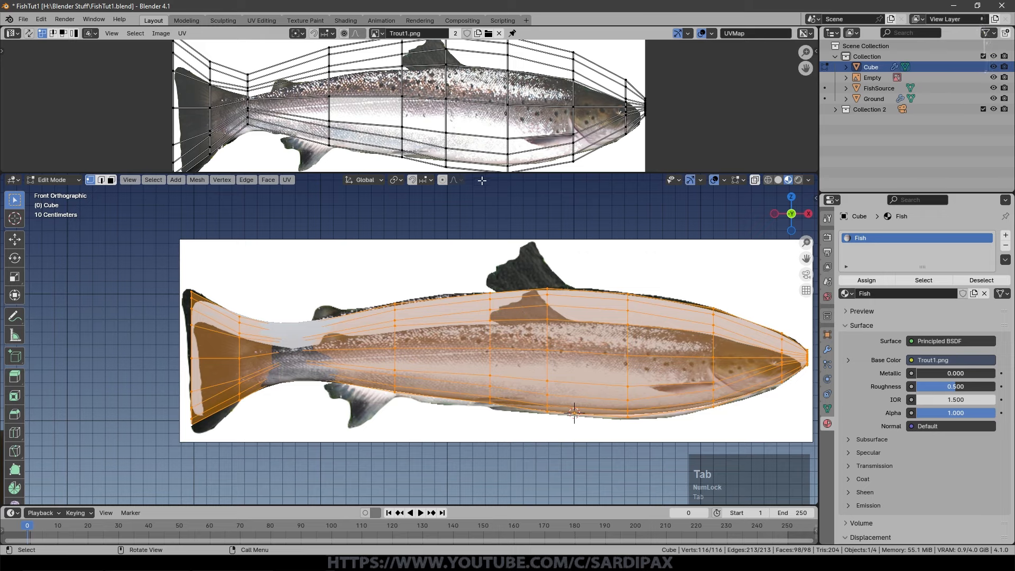
{"action": "scroll", "coordinate": [482, 180], "scroll_direction": "down", "scroll_amount": 2}
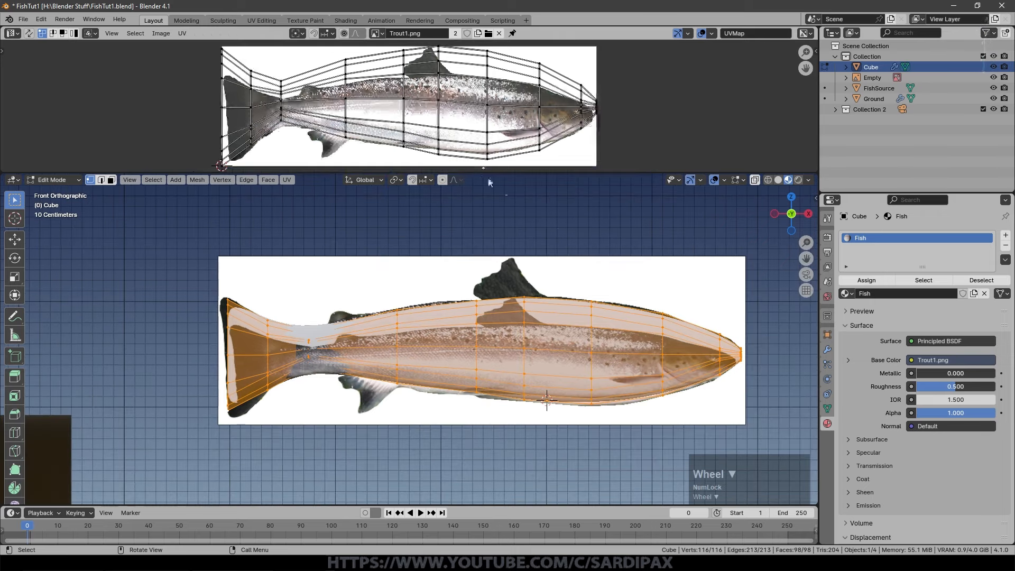
{"action": "key", "text": "u"}
{"action": "left_click", "coordinate": [622, 317]}
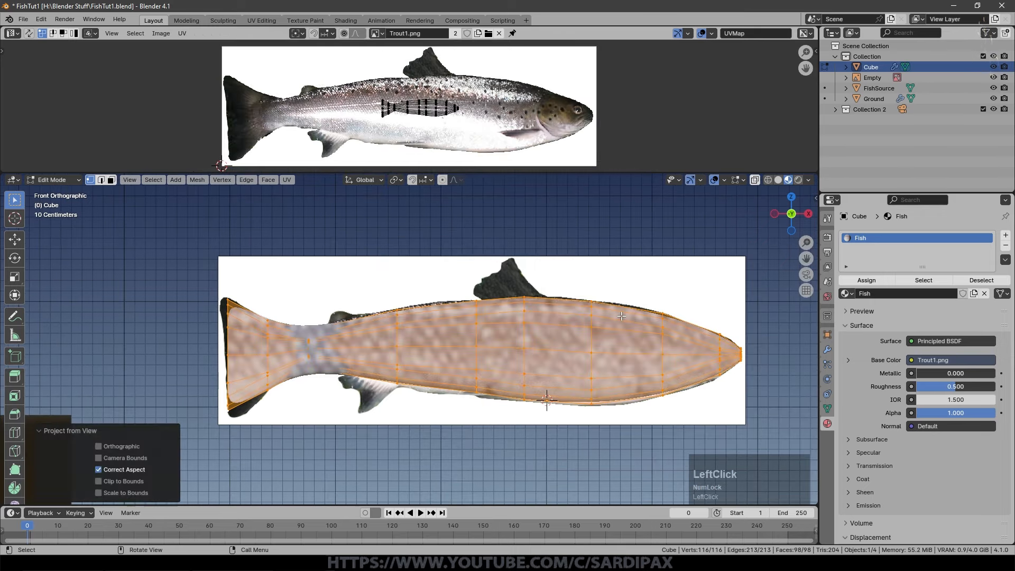
- Scale and move all the fish's UVs so their outline fits the trout in the image
{"action": "scroll", "coordinate": [518, 110], "scroll_direction": "up", "scroll_amount": 2}
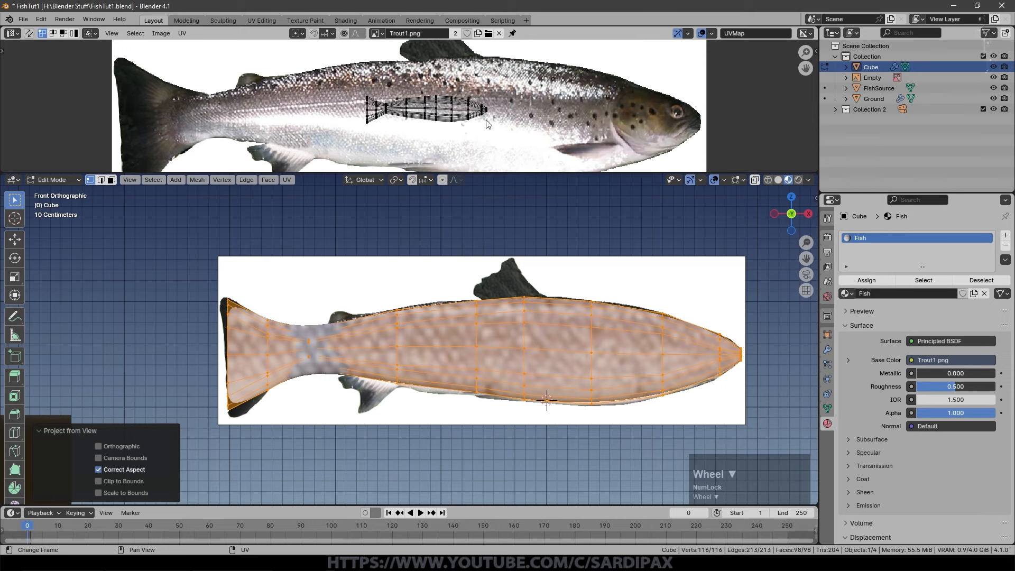
{"action": "key", "text": "a"}
{"action": "scroll", "coordinate": [487, 124], "scroll_direction": "down", "scroll_amount": 2}
{"action": "key", "text": "s"}
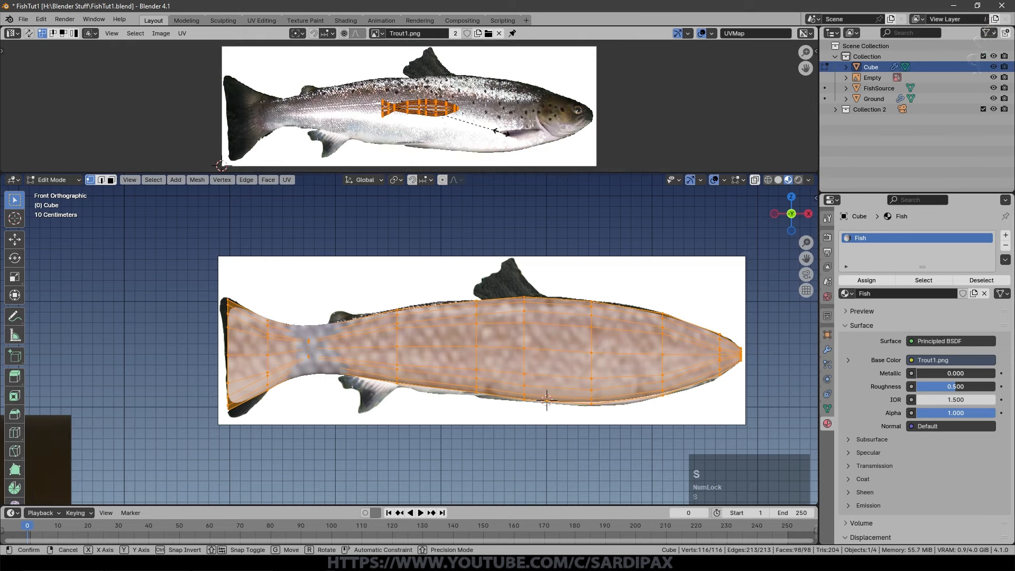
{"action": "left_click", "coordinate": [804, 168]}
{"action": "key", "text": "g"}
{"action": "left_click", "coordinate": [619, 103]}
{"action": "key", "text": "s"}
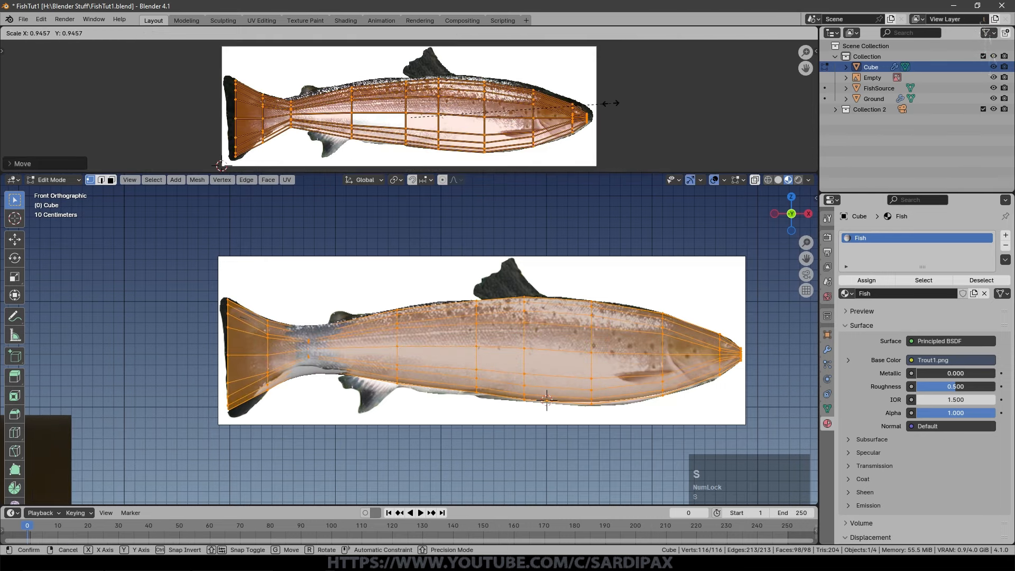
{"action": "left_click", "coordinate": [612, 102]}
- Select only the tail fin's UVs and move them slightly outward over the tail in the trout image
{"action": "key", "text": "a"}
{"action": "key", "text": "a"}
{"action": "key", "text": "c"}
{"action": "left_click_drag", "start_coordinate": [238, 93], "coordinate": [276, 125]}
{"action": "right_click", "coordinate": [286, 114]}
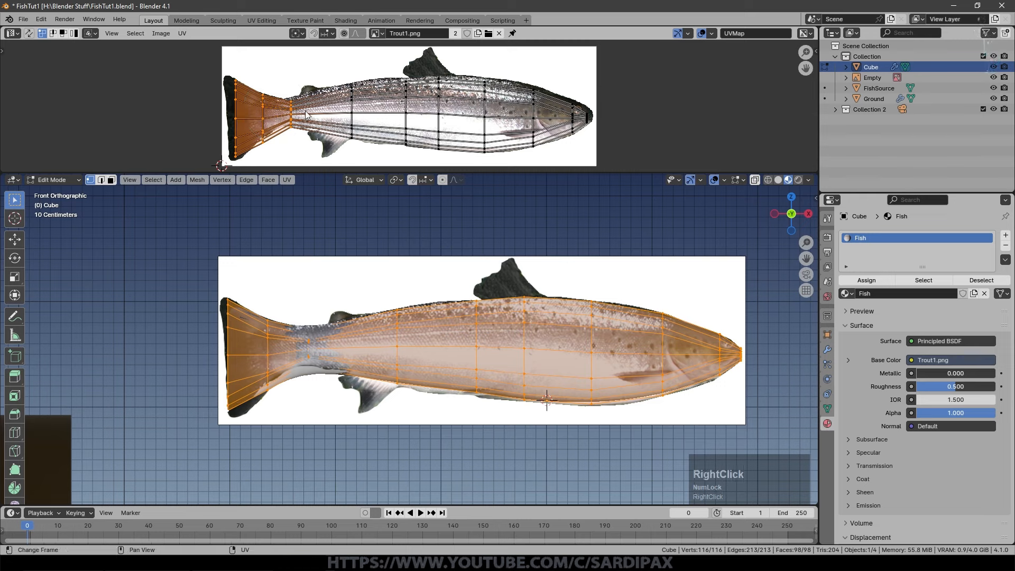
{"action": "key", "text": "g"}
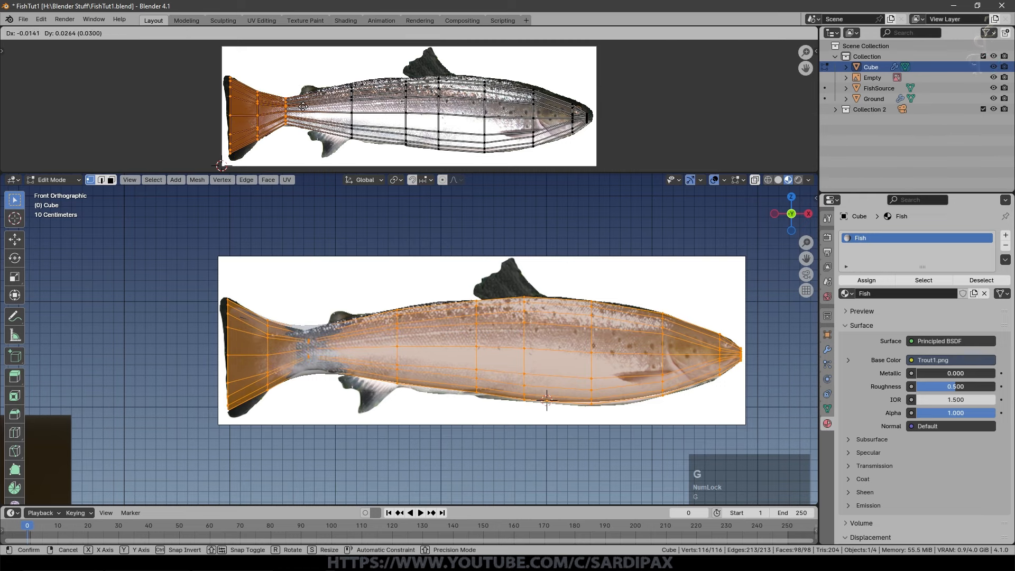
{"action": "left_click", "coordinate": [379, 117]}
- Turn on smooth proportional editing and nudge the upper UV vertices at the tail root down toward the trout's body
{"action": "key", "text": "o"}
{"action": "key", "text": "c"}
{"action": "scroll", "coordinate": [288, 94], "scroll_direction": "up", "scroll_amount": 4}
{"action": "left_click", "coordinate": [291, 95]}
{"action": "right_click", "coordinate": [291, 95]}
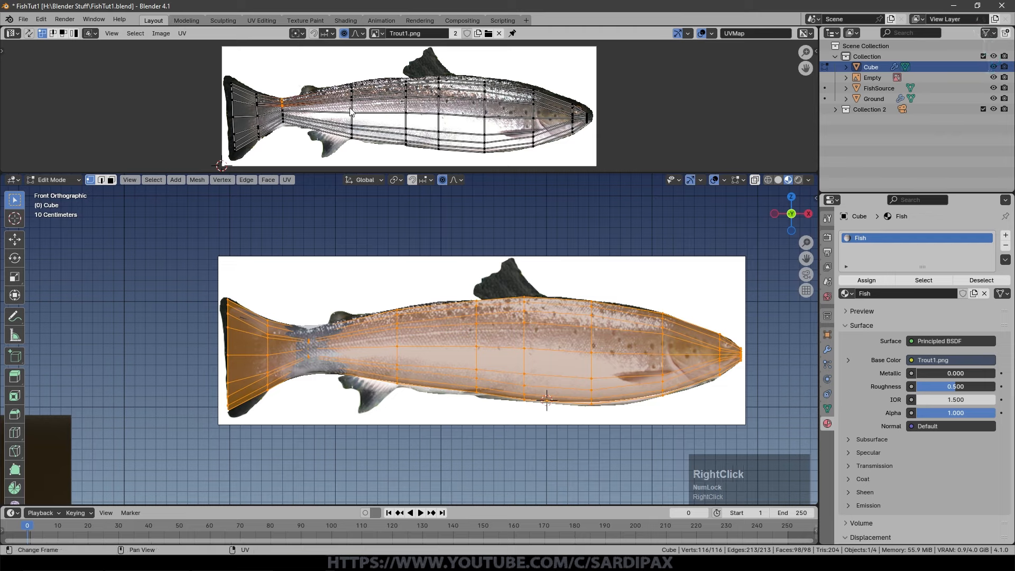
{"action": "key", "text": "g"}
{"action": "scroll", "coordinate": [328, 104], "scroll_direction": "up", "scroll_amount": 4}
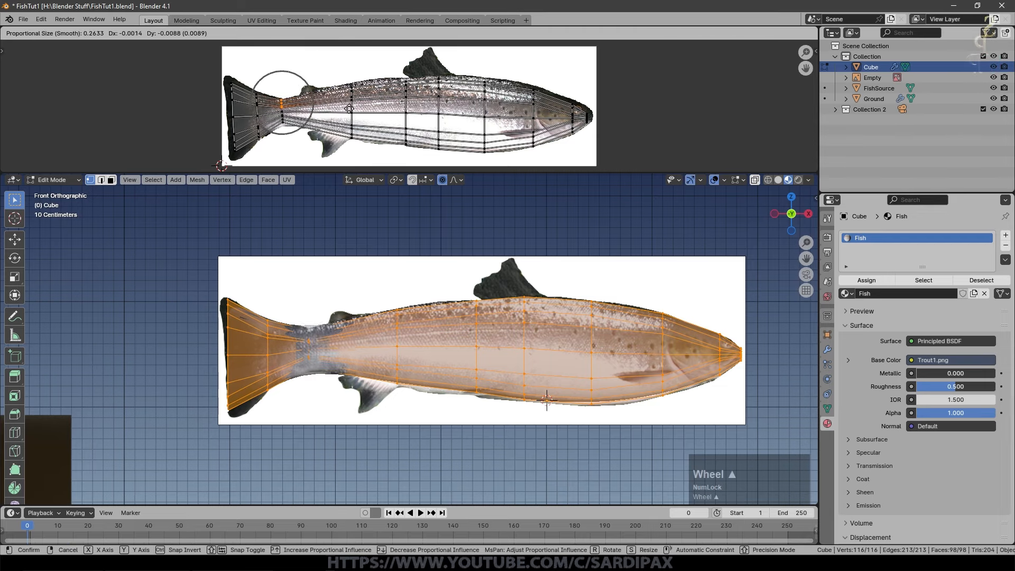
{"action": "left_click", "coordinate": [350, 103]}
{"action": "key", "text": "c"}
{"action": "scroll", "coordinate": [581, 120], "scroll_direction": "down", "scroll_amount": 3}
{"action": "right_click", "coordinate": [581, 121]}
- Return to Object Mode and hide the Empty reference image in the viewport and in renders
{"action": "key", "text": "Tab"}
{"action": "left_click", "coordinate": [975, 77]}
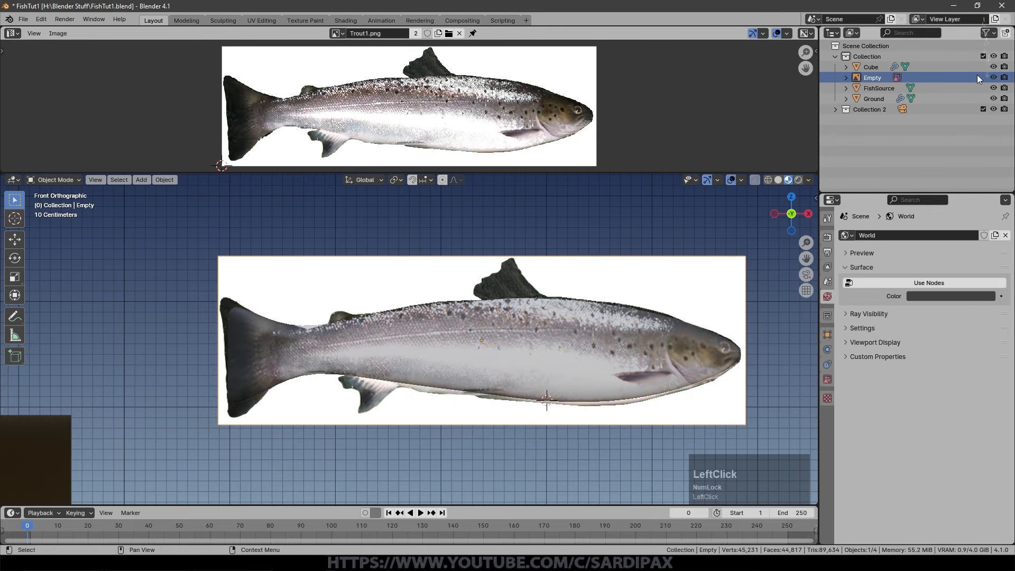
{"action": "left_click", "coordinate": [993, 77]}
{"action": "left_click", "coordinate": [1005, 77]}
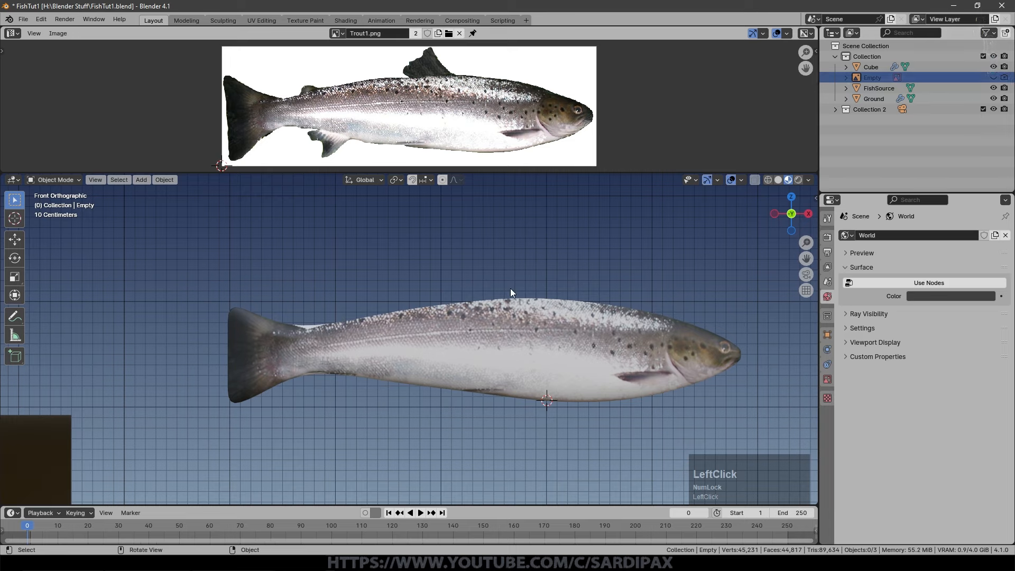
- Adjust the fish's tail-root UV column by moving it along Y and scaling it to fit inside the trout's outline
{"action": "left_click", "coordinate": [410, 338]}
{"action": "key", "text": "Tab"}
{"action": "scroll", "coordinate": [412, 103], "scroll_direction": "up", "scroll_amount": 5}
{"action": "key", "text": "g"}
{"action": "key", "text": "y"}
{"action": "left_click", "coordinate": [385, 117]}
{"action": "key", "text": "s"}
{"action": "key", "text": "Tab"}
- Unwrap all the fish's faces with the Angle Based method after checking the stretched texture along its back
{"action": "middle_click_drag", "start_coordinate": [539, 285], "coordinate": [469, 322]}
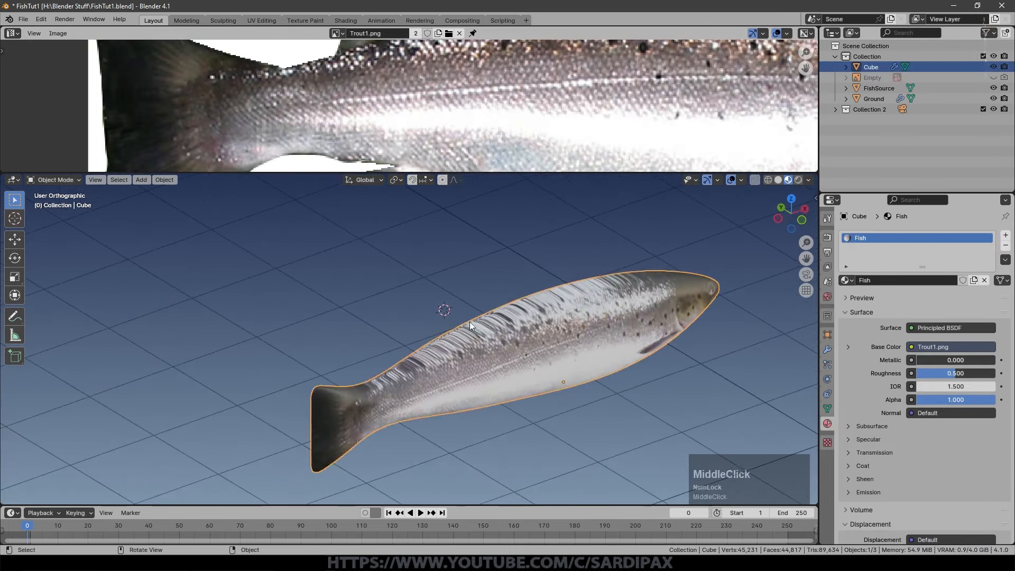
{"action": "middle_click_drag", "start_coordinate": [559, 247], "coordinate": [560, 222]}
{"action": "key", "text": "Tab"}
{"action": "key", "text": "u"}
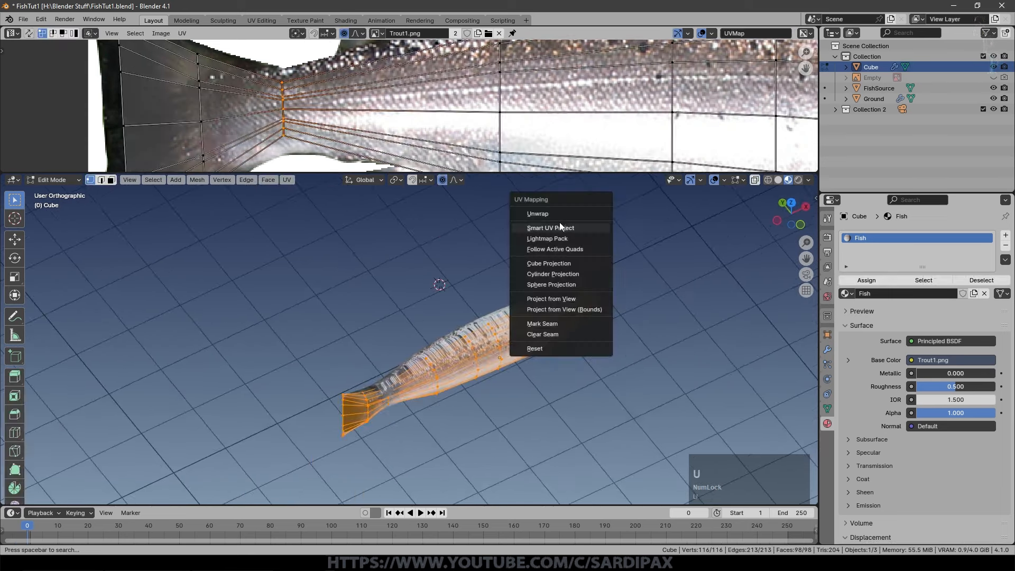
{"action": "left_click", "coordinate": [558, 214]}
{"action": "scroll", "coordinate": [613, 159], "scroll_direction": "down", "scroll_amount": 5}
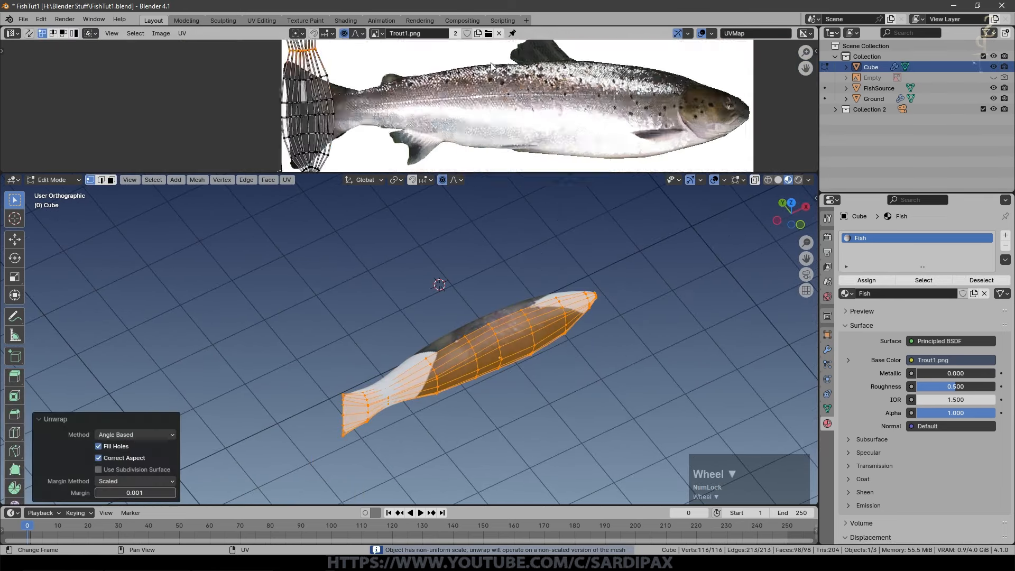
- Try to fit the unwrapped UVs over the trout image by turning them horizontal, enlarging them and moving them along the body
{"action": "key", "text": "a"}
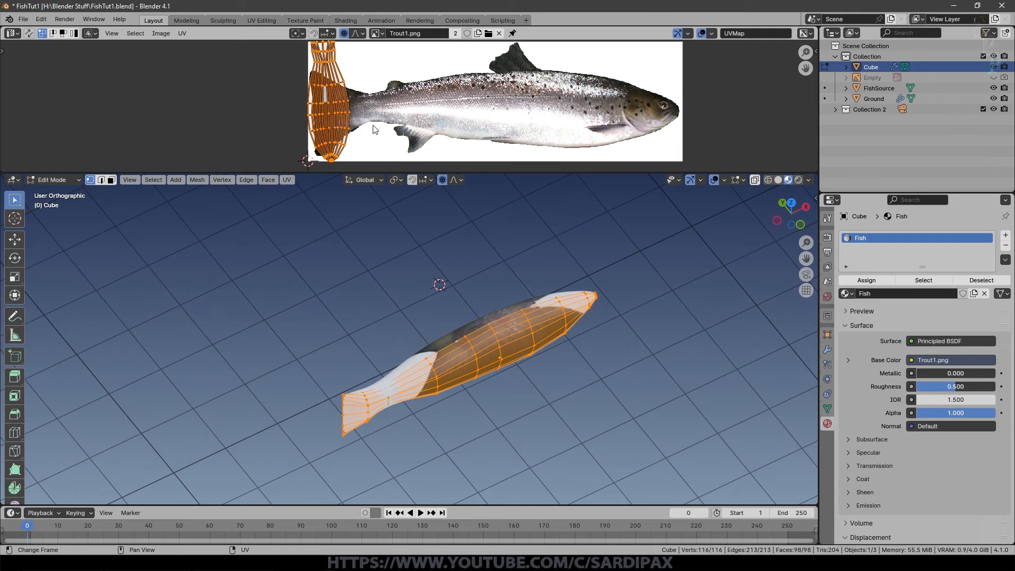
{"action": "key", "text": "s"}
{"action": "left_click", "coordinate": [638, 153]}
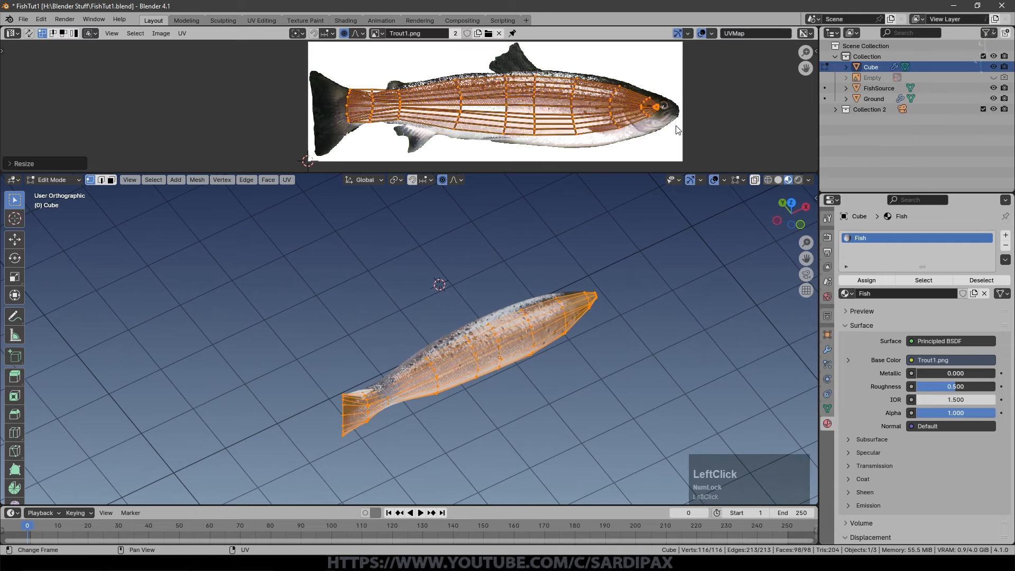
{"action": "key", "text": "g"}
{"action": "left_click", "coordinate": [605, 182]}
{"action": "middle_click_drag", "start_coordinate": [606, 296], "coordinate": [587, 265]}
{"action": "key", "text": "g"}
{"action": "left_click", "coordinate": [623, 153]}
{"action": "middle_click_drag", "start_coordinate": [555, 317], "coordinate": [581, 410]}
{"action": "scroll", "coordinate": [529, 323], "scroll_direction": "up", "scroll_amount": 2}
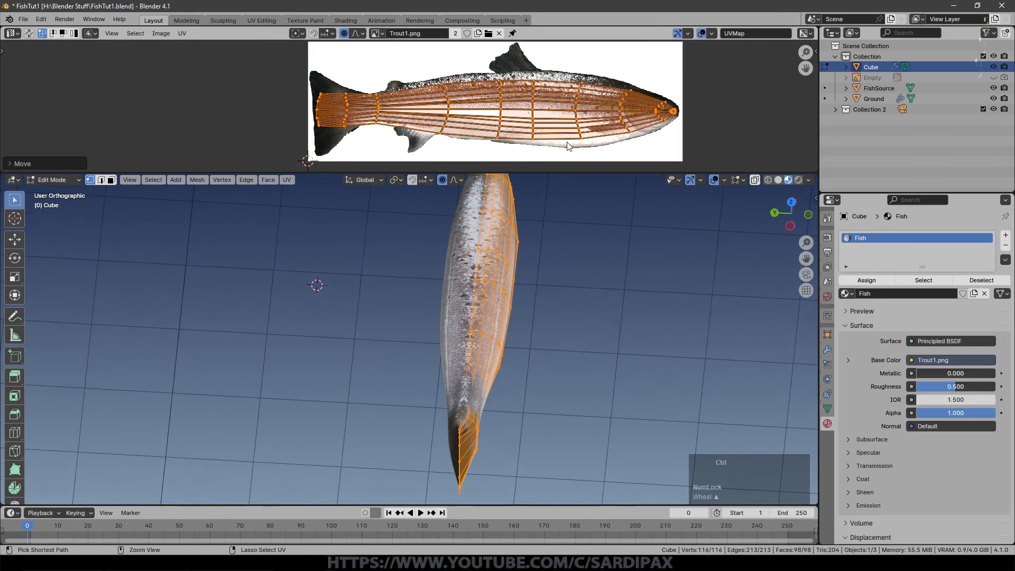
- Undo the Angle Based unwrap and the UV fitting, returning the fish to Object Mode with its earlier texture mapping
{"action": "key", "text": "ctrl+z"}
{"action": "key", "text": "ctrl+z"}
{"action": "key", "text": "ctrl+z"}
{"action": "key", "text": "ctrl+z"}
{"action": "key", "text": "ctrl+z"}
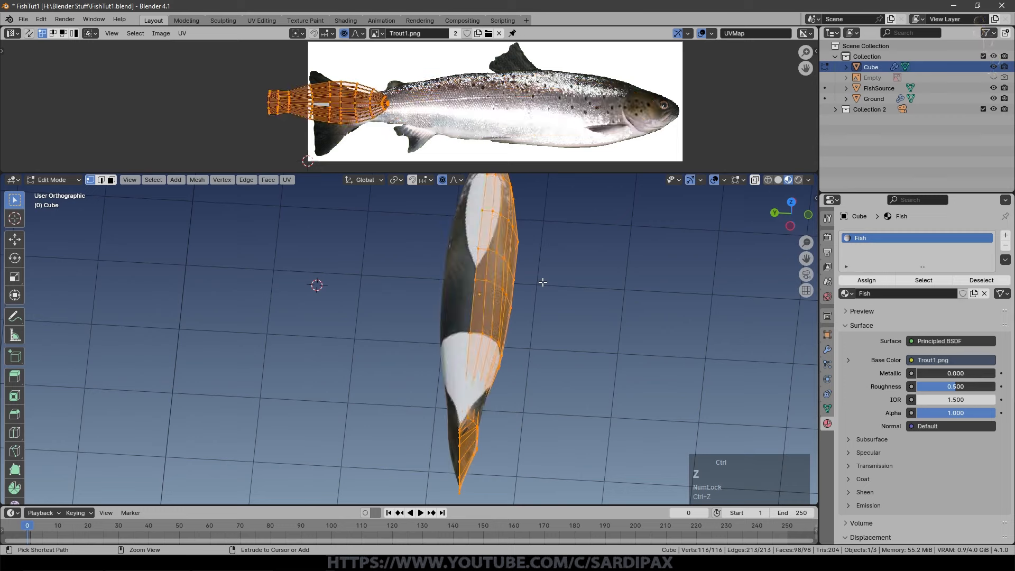
{"action": "key", "text": "ctrl+z"}
{"action": "middle_click_drag", "start_coordinate": [543, 282], "coordinate": [580, 373]}
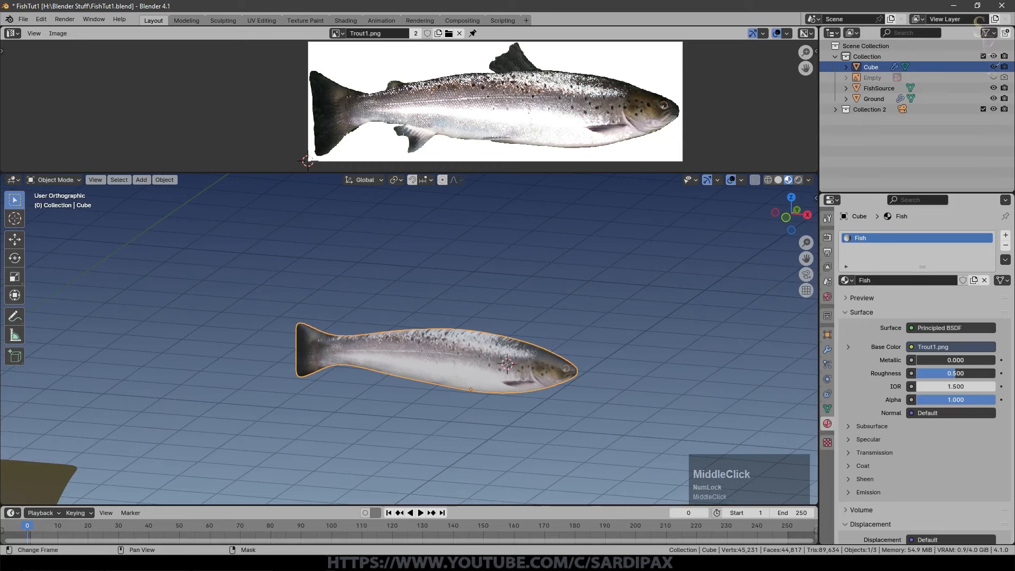
{"action": "scroll", "coordinate": [589, 301], "scroll_direction": "up", "scroll_amount": 4}
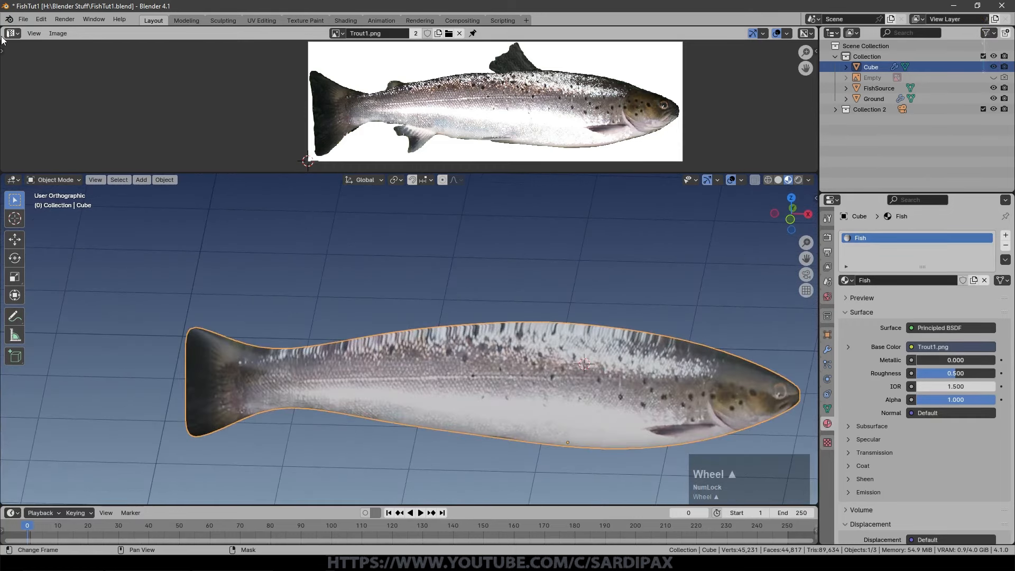
- In the Shader Editor, insert a Mix Color node and a Gamma node set to 1.2 between the trout image and Base Color
{"action": "left_click", "coordinate": [14, 34]}
{"action": "left_click", "coordinate": [52, 131]}
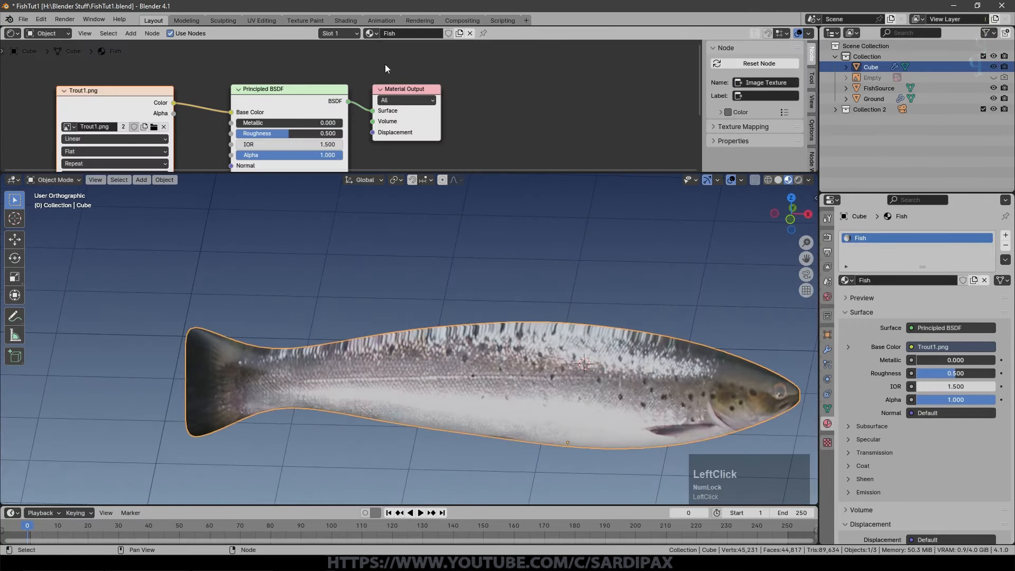
{"action": "left_click", "coordinate": [130, 34]}
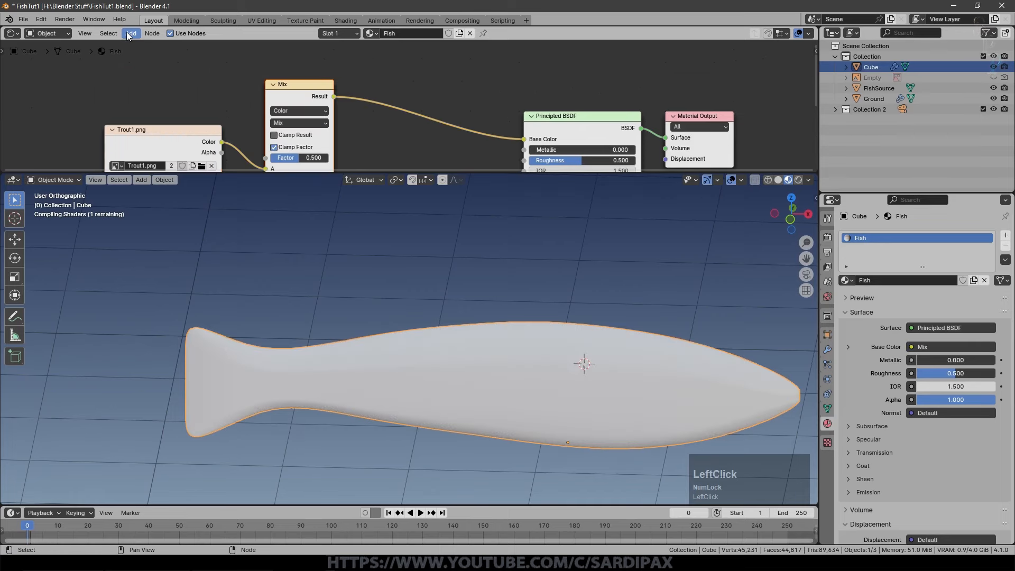
{"action": "left_click", "coordinate": [127, 33]}
{"action": "left_click", "coordinate": [205, 81]}
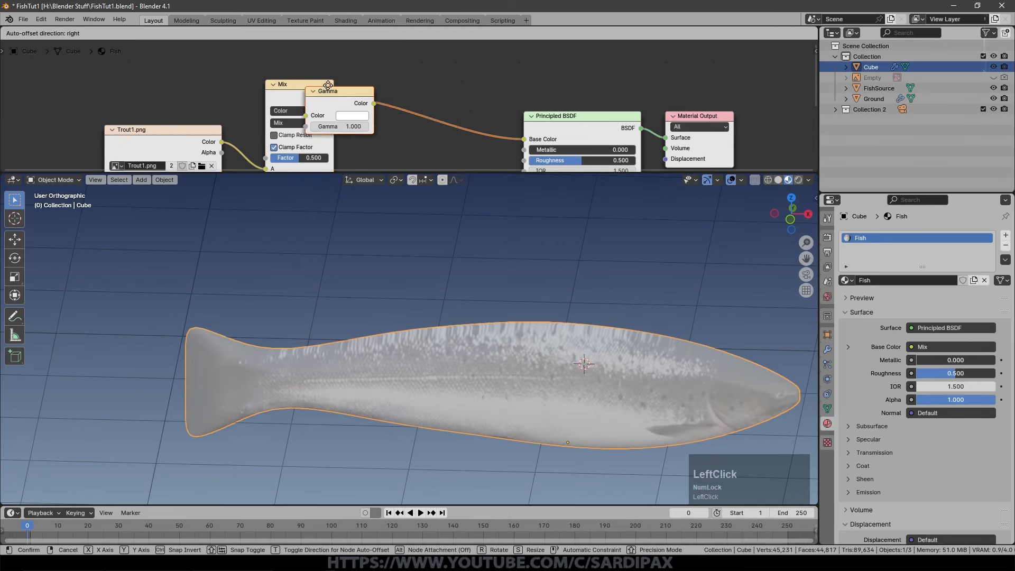
{"action": "left_click", "coordinate": [389, 93]}
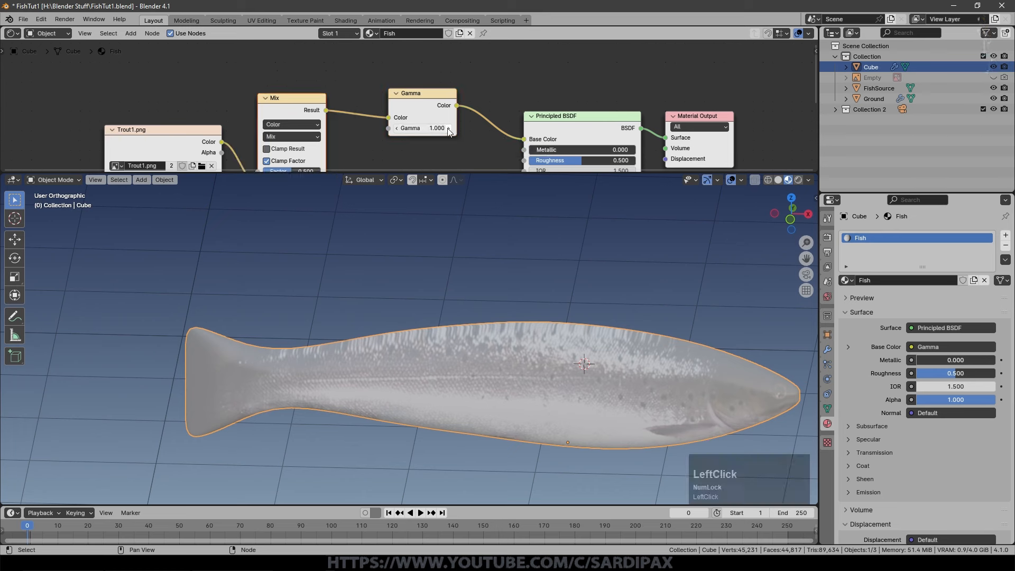
{"action": "left_click", "coordinate": [450, 129]}
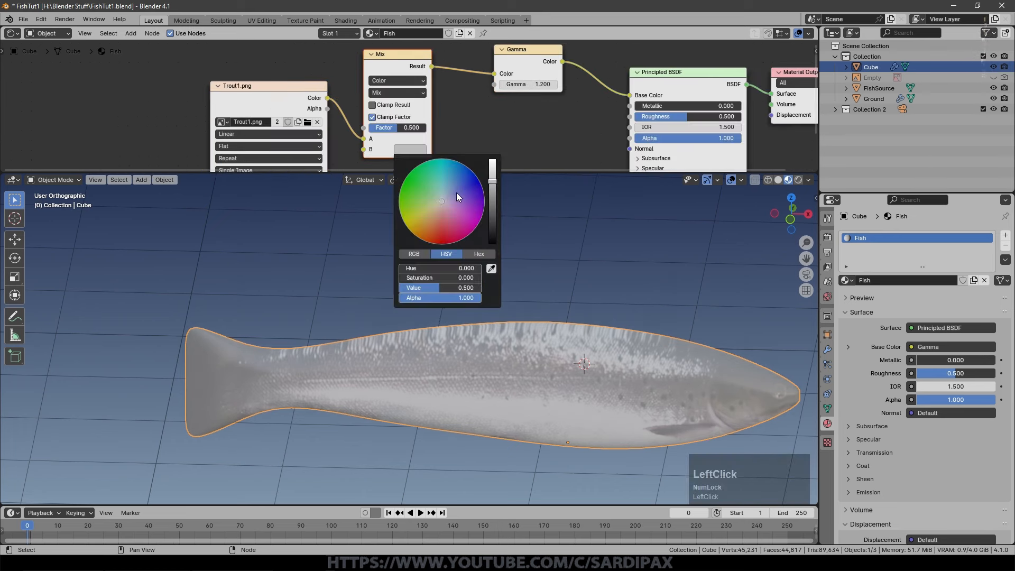
- Tint the Mix node's B colour purplish blue with saturation 0.566 and set its blending mode to Multiply
{"action": "left_click", "coordinate": [457, 194]}
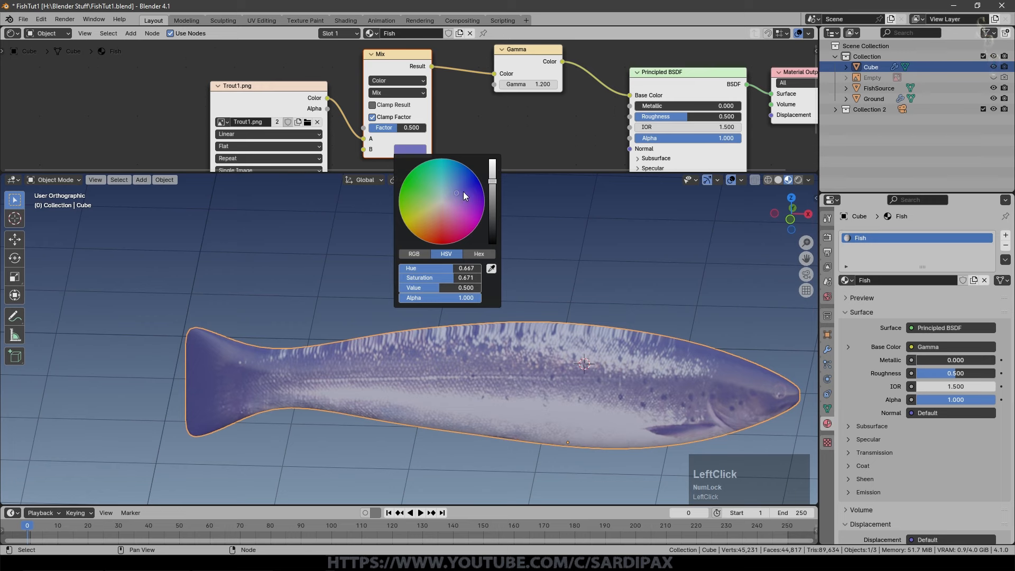
{"action": "left_click", "coordinate": [454, 194]}
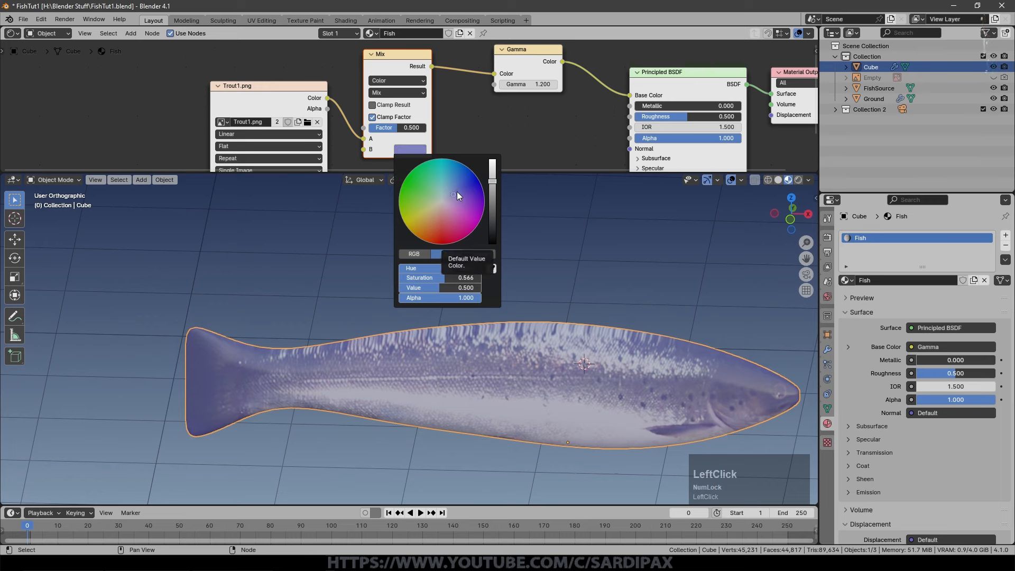
{"action": "left_click", "coordinate": [409, 93]}
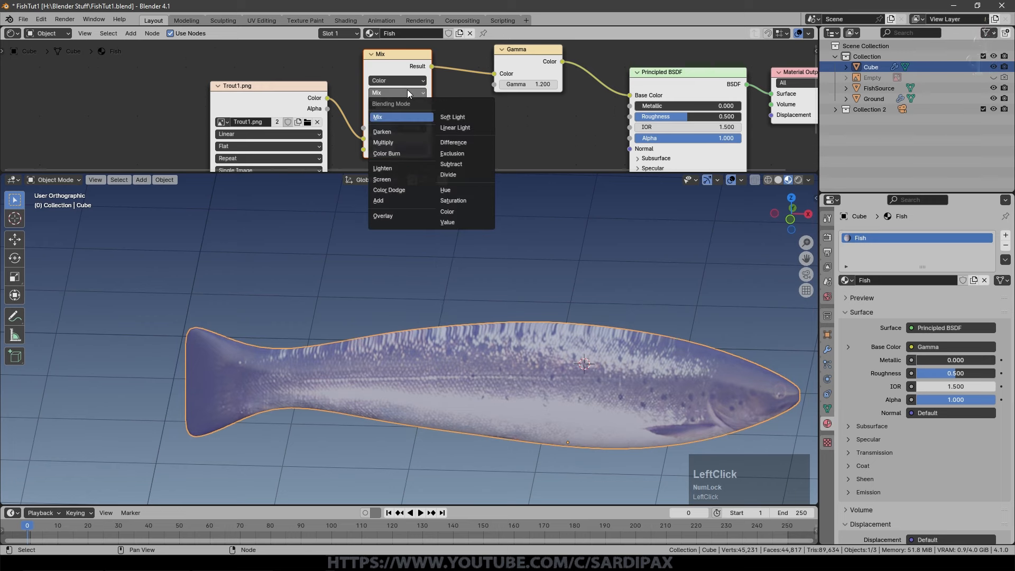
{"action": "left_click", "coordinate": [399, 142]}
- Adjust the Multiply node's factor to about 0.533 to balance the bluish tint on the fish
{"action": "left_click_drag", "start_coordinate": [402, 127], "coordinate": [408, 127]}
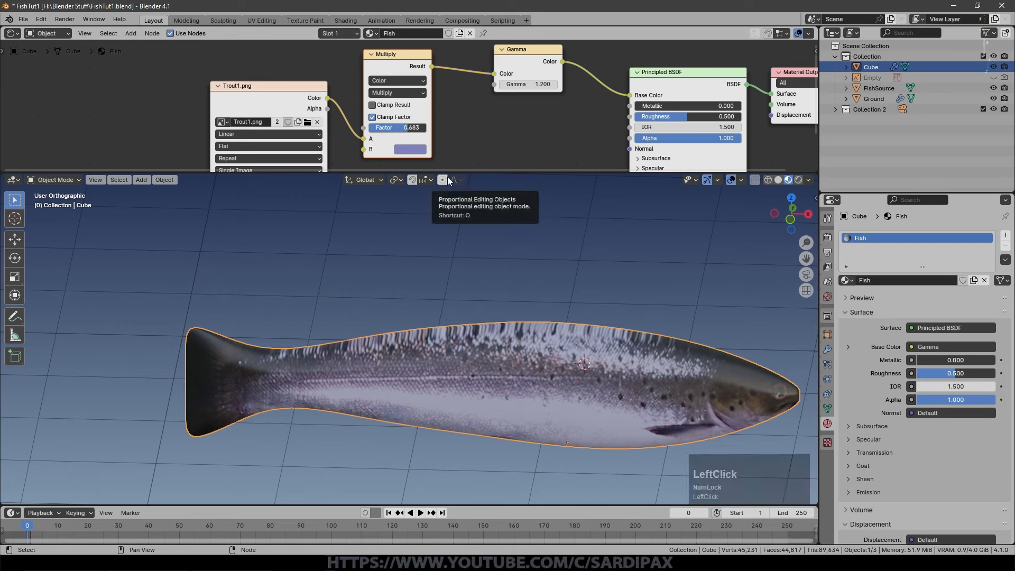
{"action": "left_click", "coordinate": [402, 127]}
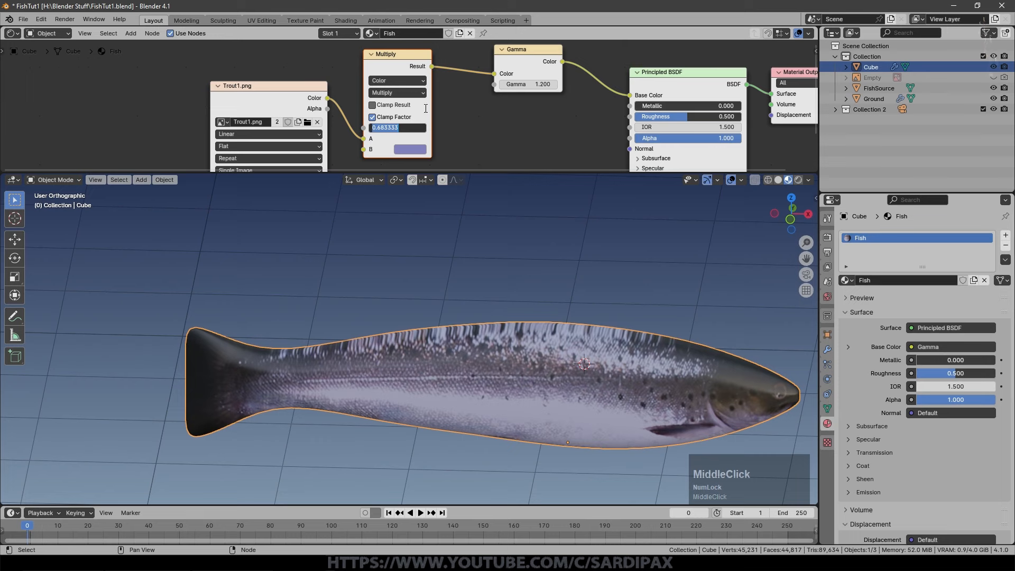
{"action": "left_click", "coordinate": [404, 128]}
{"action": "mouse_move", "coordinate": [403, 128]}
{"action": "left_mouse_down"}
{"action": "mouse_move", "coordinate": [386, 127]}
{"action": "mouse_move", "coordinate": [395, 128]}
{"action": "left_mouse_up"}
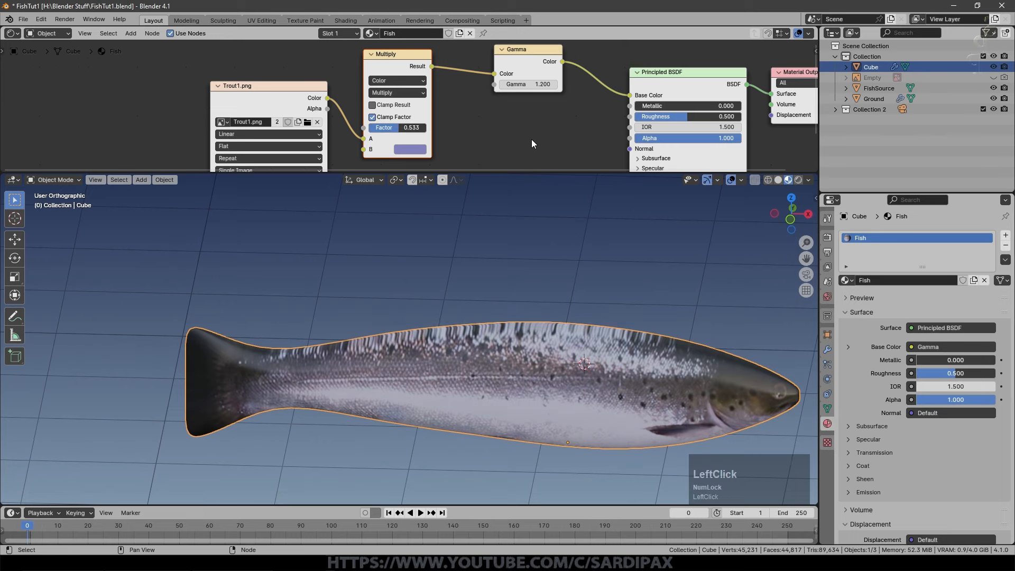
- Add a Color Ramp node driven by the trout image's colour and connect its Color output to the Principled BSDF's Metallic input
{"action": "scroll", "coordinate": [531, 139], "scroll_direction": "down", "scroll_amount": 1}
{"action": "left_click", "coordinate": [131, 34]}
{"action": "mouse_move", "coordinate": [159, 81]}
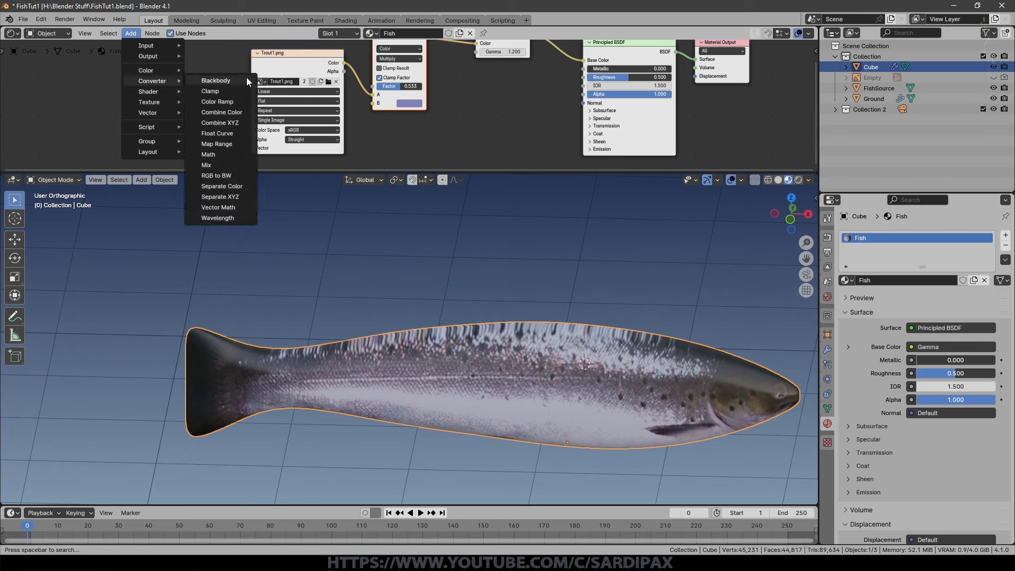
{"action": "left_click", "coordinate": [237, 104]}
{"action": "left_click", "coordinate": [375, 114]}
{"action": "scroll", "coordinate": [410, 74], "scroll_direction": "down", "scroll_amount": 2}
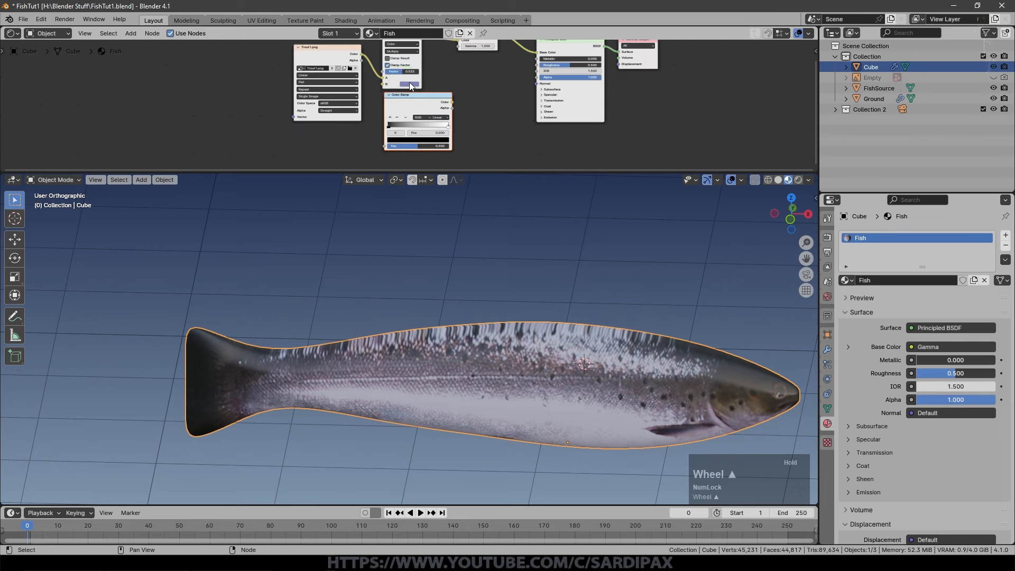
{"action": "scroll", "coordinate": [399, 75], "scroll_direction": "up", "scroll_amount": 1}
{"action": "left_click_drag", "start_coordinate": [353, 46], "coordinate": [388, 149]}
{"action": "middle_click_drag", "start_coordinate": [506, 88], "coordinate": [469, 111]}
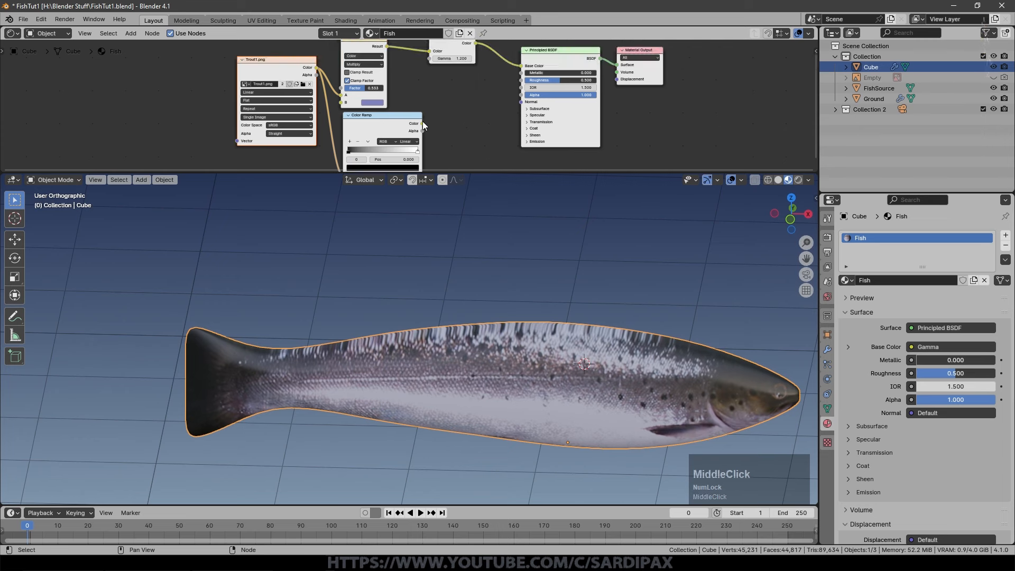
{"action": "left_click_drag", "start_coordinate": [422, 123], "coordinate": [442, 123]}
{"action": "left_click_drag", "start_coordinate": [502, 94], "coordinate": [522, 72]}
- Set the Color Ramp to Cardinal interpolation, with the black stop about a third along and the white stop at 0.532
{"action": "middle_click_drag", "start_coordinate": [468, 126], "coordinate": [474, 122]}
{"action": "scroll", "coordinate": [474, 123], "scroll_direction": "up", "scroll_amount": 3}
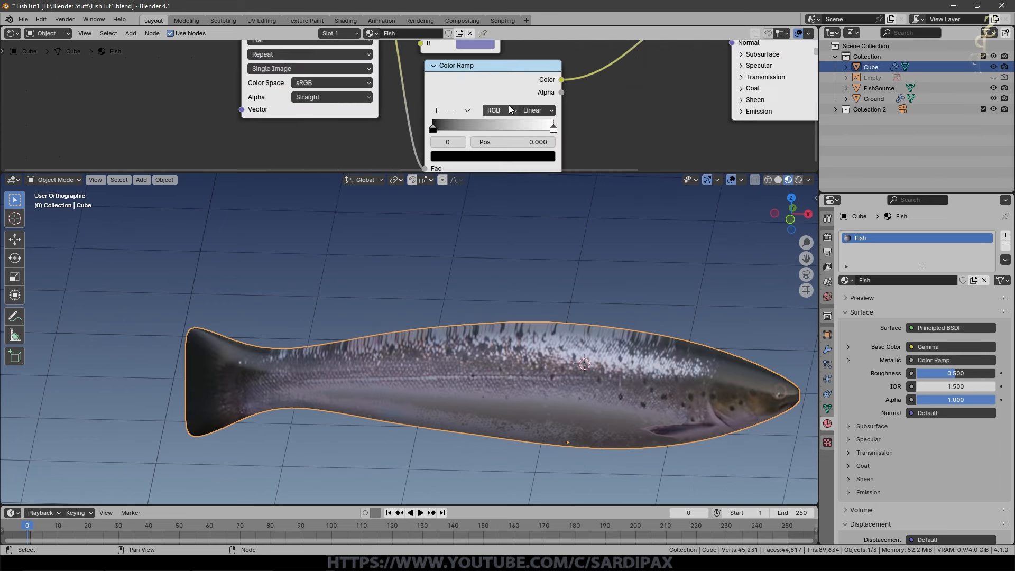
{"action": "left_click", "coordinate": [545, 110]}
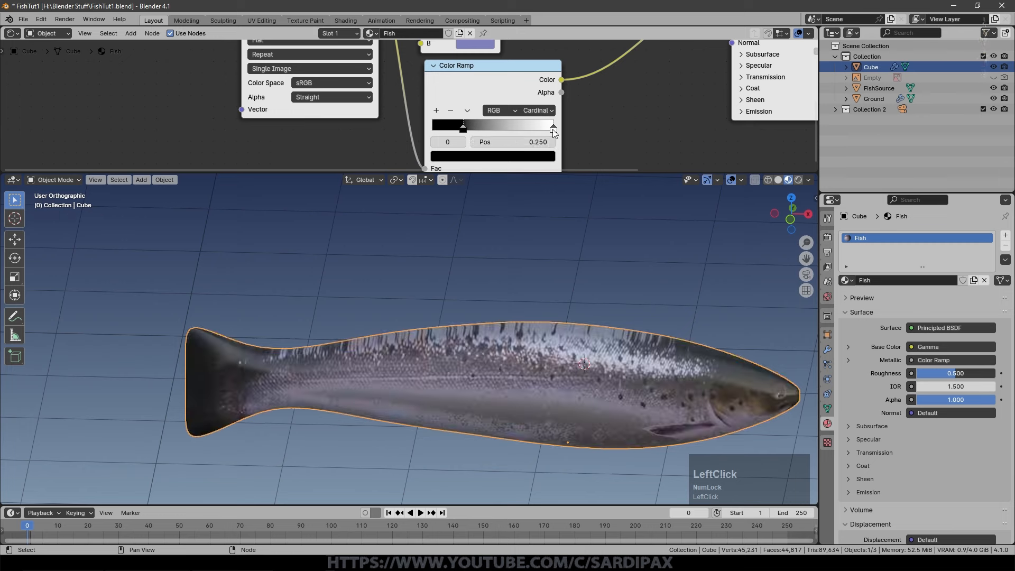
{"action": "left_click_drag", "start_coordinate": [553, 129], "coordinate": [471, 130]}
{"action": "left_click", "coordinate": [468, 128]}
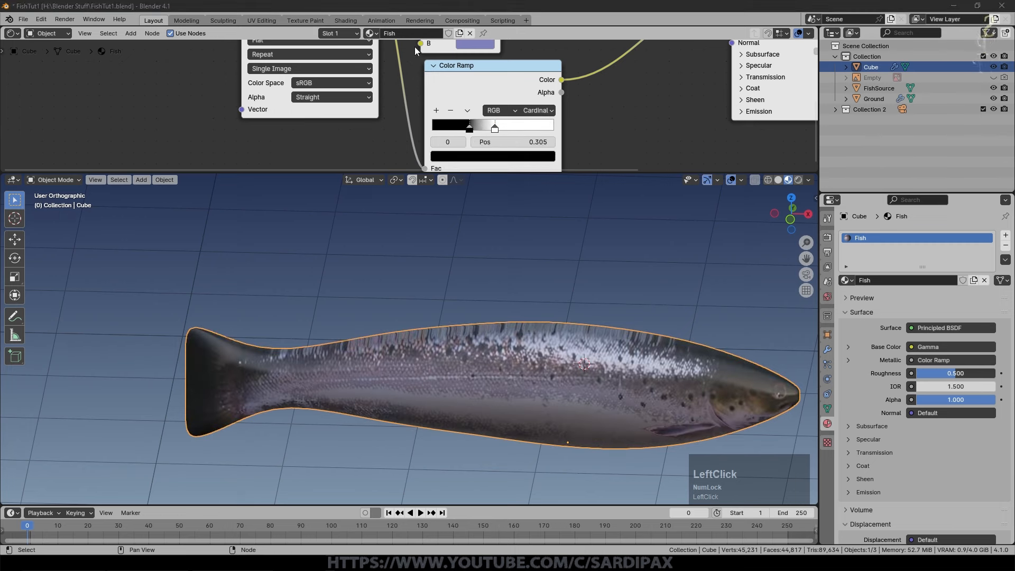
{"action": "left_click_drag", "start_coordinate": [470, 128], "coordinate": [473, 126]}
{"action": "left_click", "coordinate": [496, 128]}
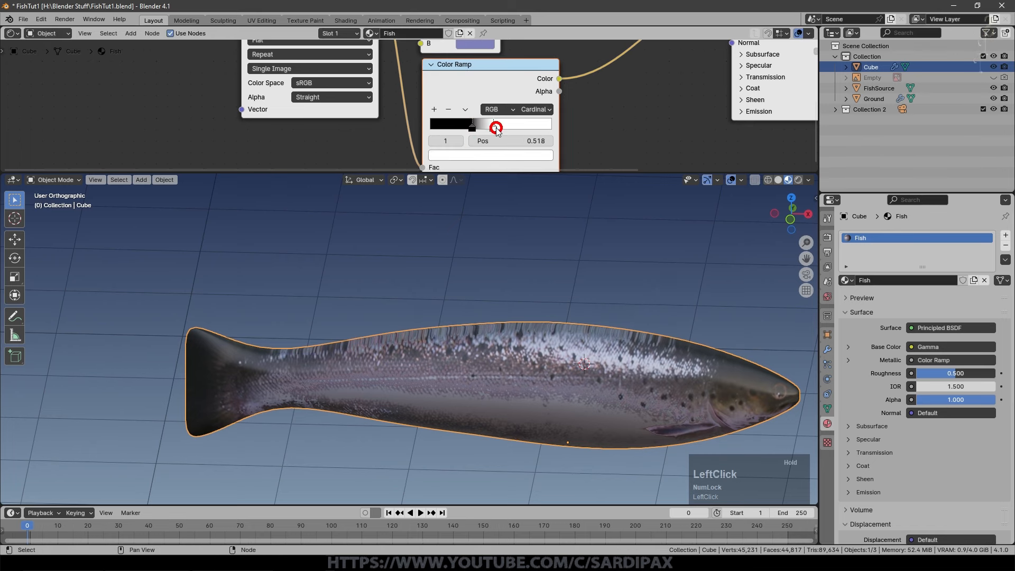
{"action": "left_click_drag", "start_coordinate": [497, 129], "coordinate": [497, 130]}
{"action": "scroll", "coordinate": [405, 134], "scroll_direction": "down", "scroll_amount": 3}
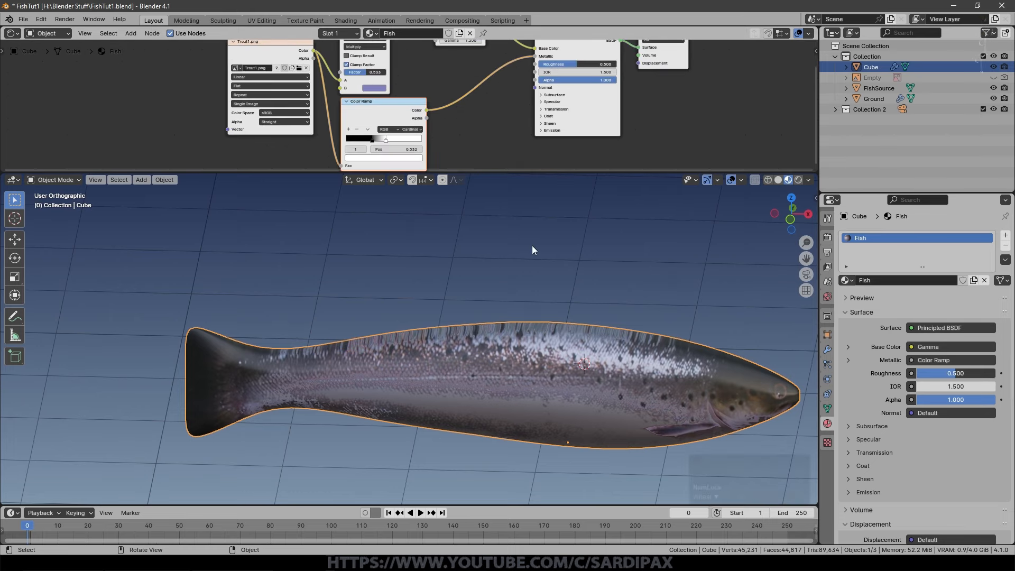
{"action": "middle_click_drag", "start_coordinate": [570, 375], "coordinate": [591, 361]}
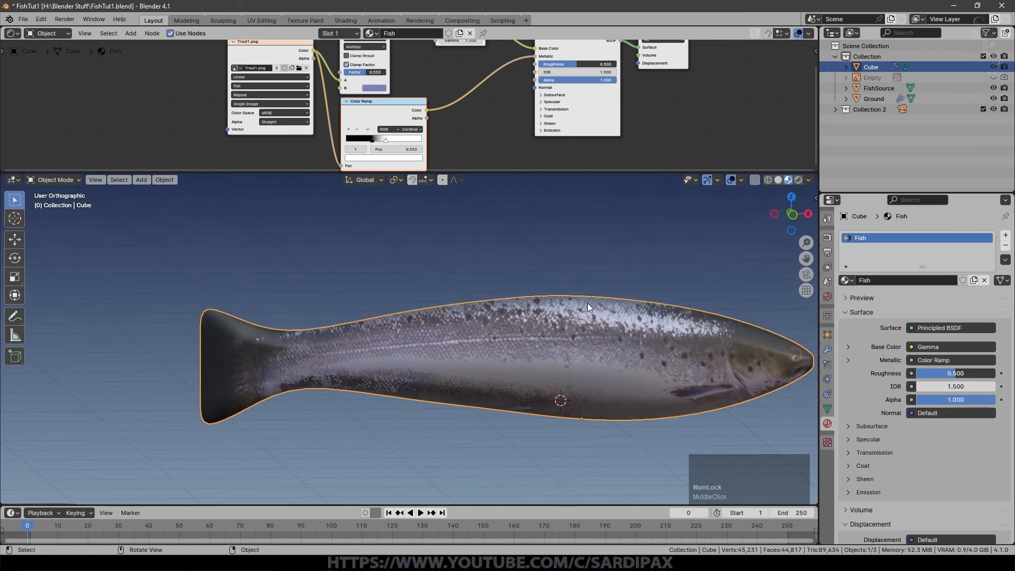
- Add a Bump node, connecting the Color Ramp's colour to its Height and its output to the Principled BSDF's Normal
{"action": "scroll", "coordinate": [412, 104], "scroll_direction": "up", "scroll_amount": 2}
{"action": "left_click", "coordinate": [130, 33]}
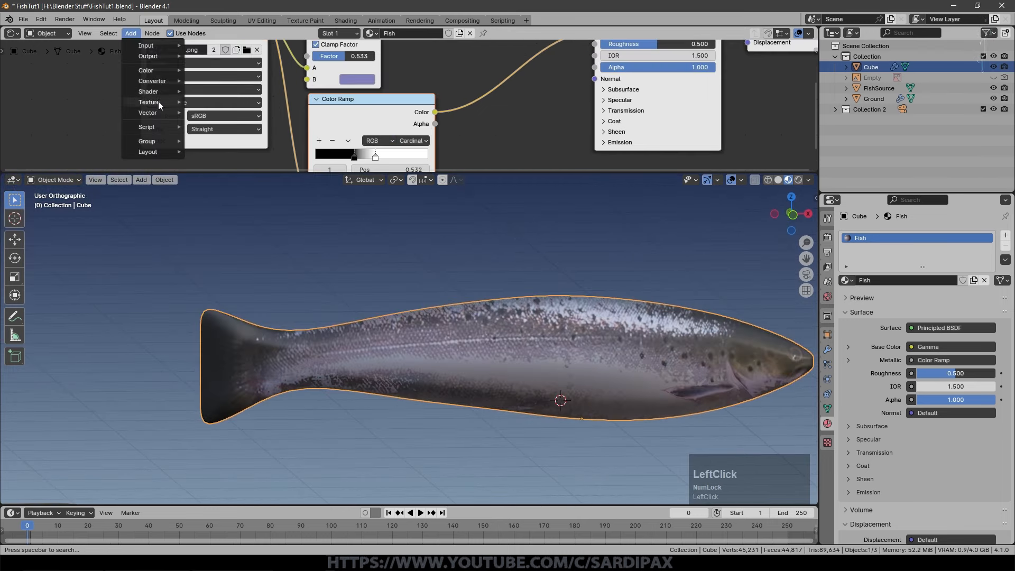
{"action": "left_click", "coordinate": [155, 112]}
{"action": "left_click", "coordinate": [245, 111]}
{"action": "left_click", "coordinate": [508, 127]}
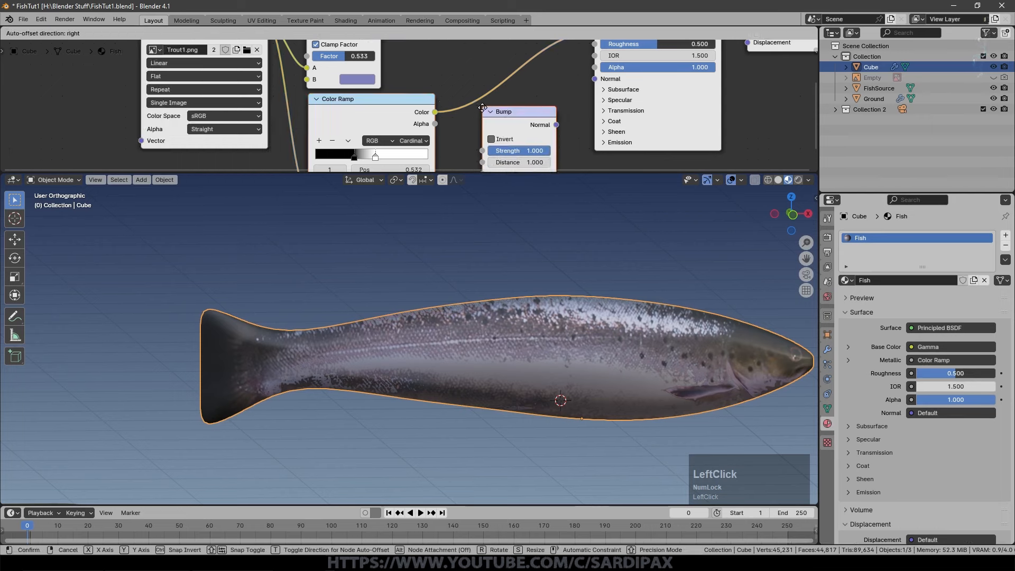
{"action": "scroll", "coordinate": [503, 127], "scroll_direction": "down", "scroll_amount": 1}
{"action": "left_click_drag", "start_coordinate": [494, 114], "coordinate": [527, 70]}
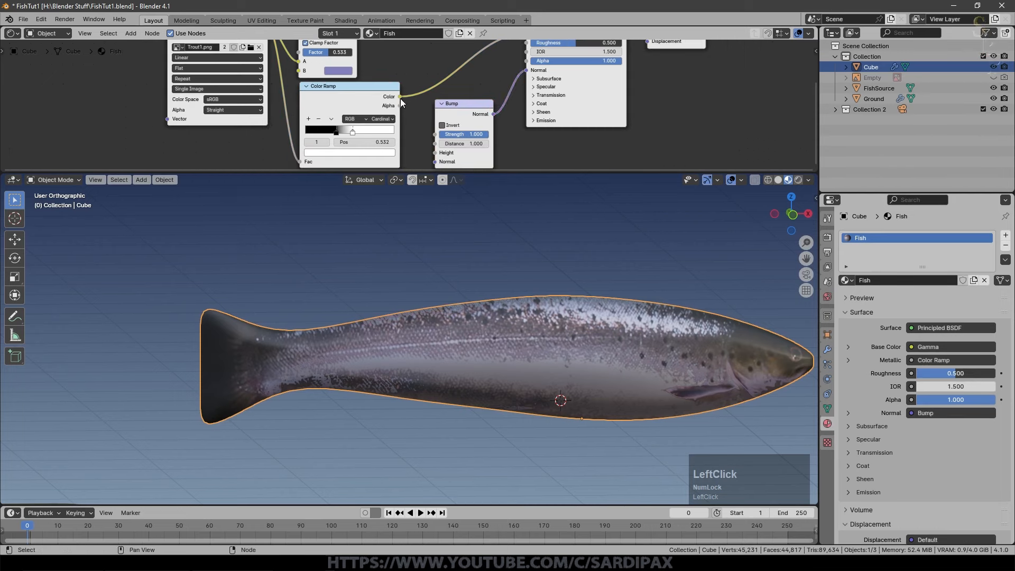
{"action": "left_click_drag", "start_coordinate": [400, 97], "coordinate": [445, 136]}
- Set the Bump node's strength to 0.3 and check the scale relief on the fish
{"action": "scroll", "coordinate": [519, 104], "scroll_direction": "up", "scroll_amount": 3}
{"action": "left_click", "coordinate": [518, 103]}
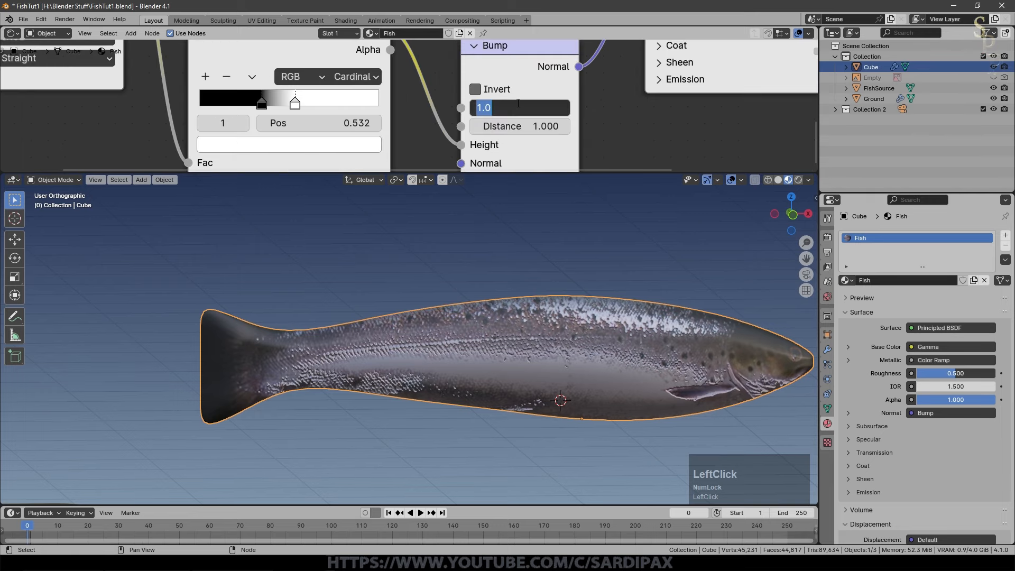
{"action": "type", "text": ".3"}
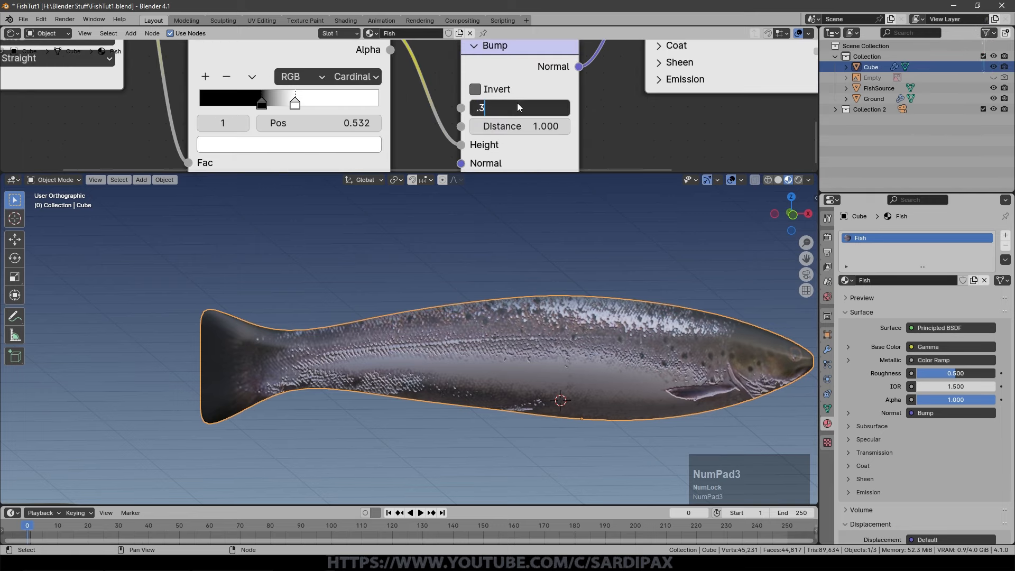
{"action": "key", "text": "KP_Enter"}
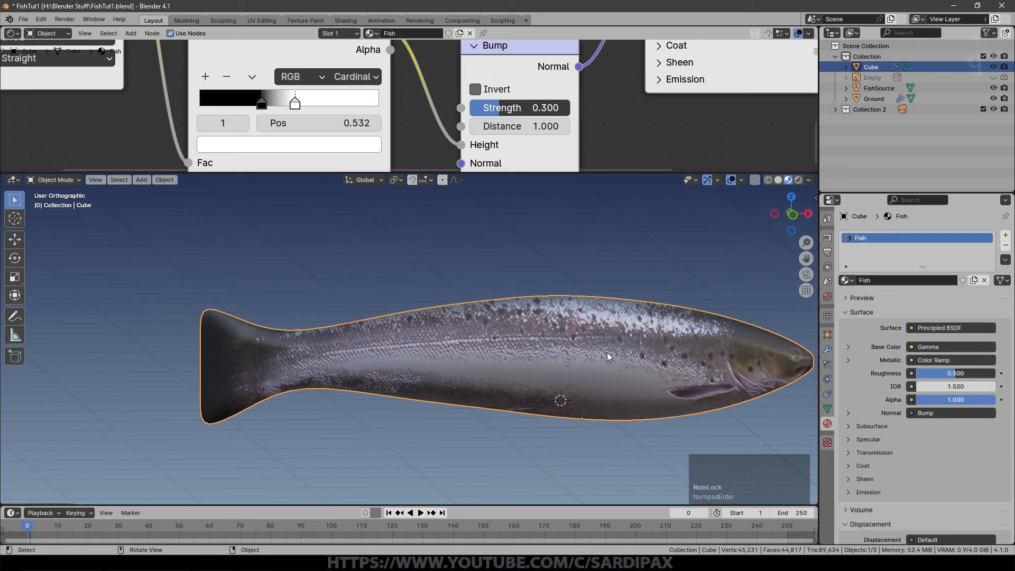
{"action": "middle_click_drag", "start_coordinate": [564, 363], "coordinate": [579, 379]}
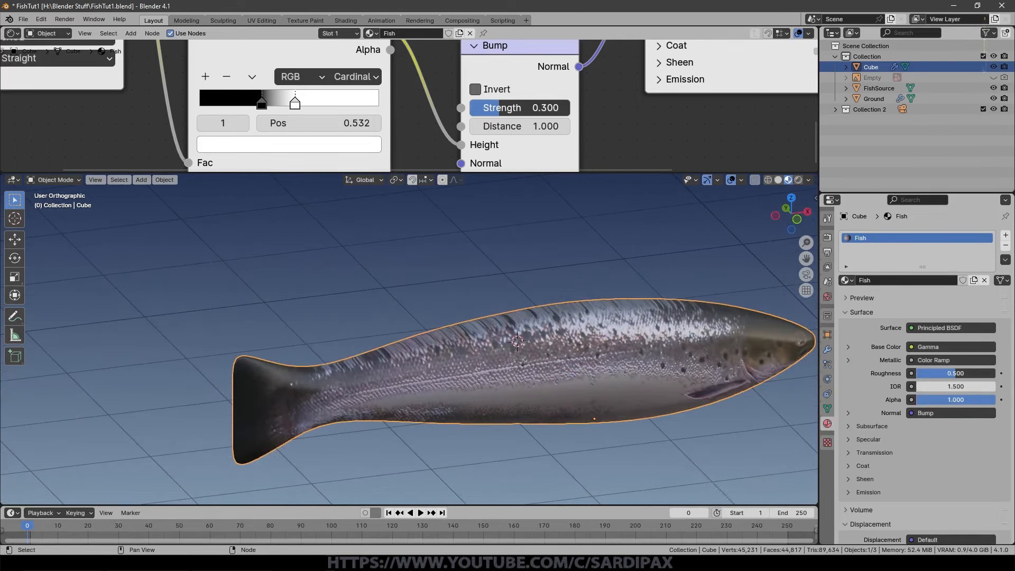
- Lower the Principled BSDF's roughness to about 0.177 for a wet, glossy fish skin
{"action": "middle_click_drag", "start_coordinate": [661, 64], "coordinate": [591, 98]}
{"action": "left_click", "coordinate": [590, 98]}
{"action": "type", "text": ".05"}
{"action": "key", "text": "Return"}
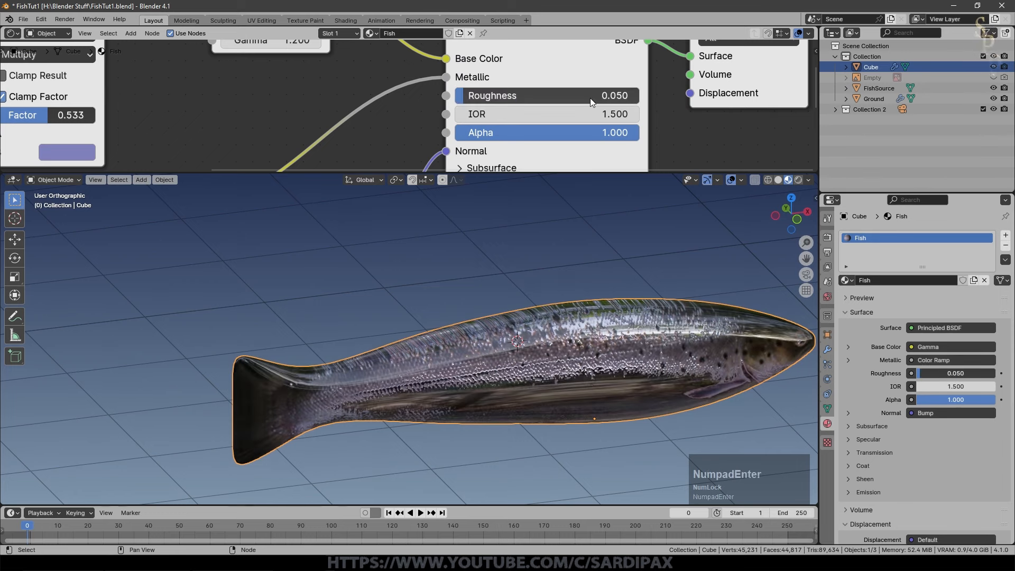
{"action": "left_click_drag", "start_coordinate": [461, 97], "coordinate": [486, 96]}
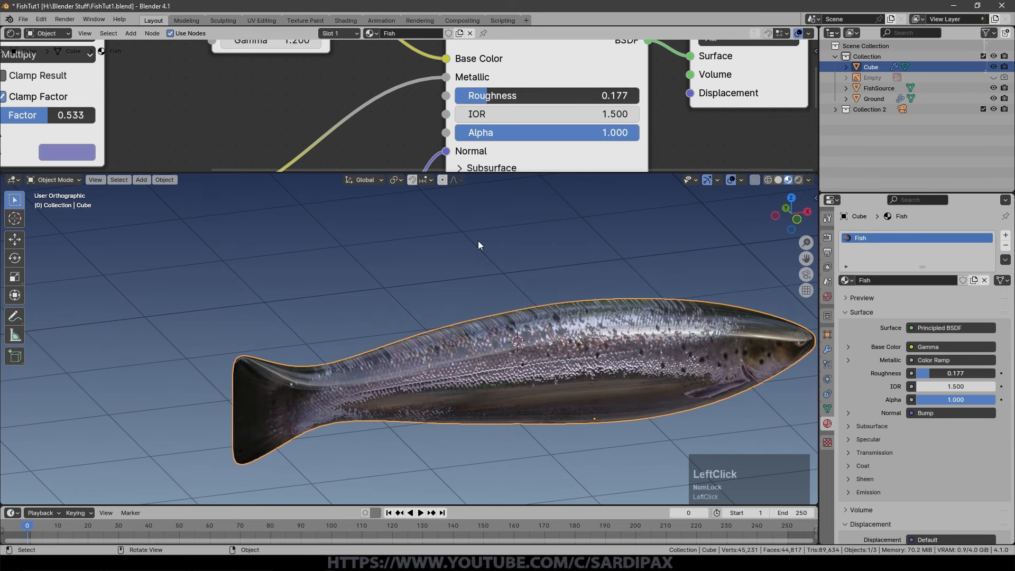
- In top view, move the fish about 41.6 m along X and -18.2 m along Y, well clear of the terrain
{"action": "scroll", "coordinate": [553, 269], "scroll_direction": "down", "scroll_amount": 12}
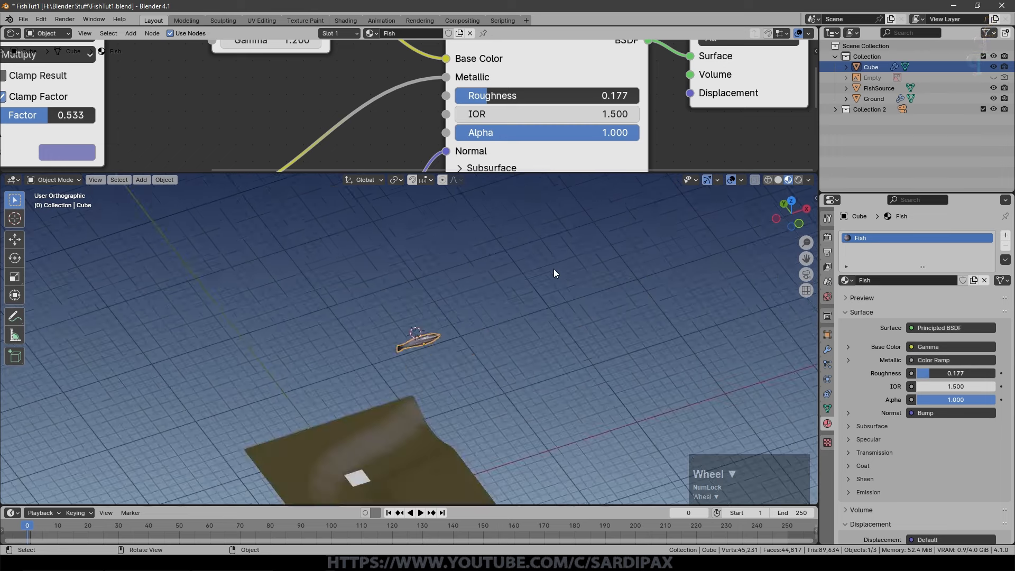
{"action": "key", "text": "KP_7"}
{"action": "key", "text": "g"}
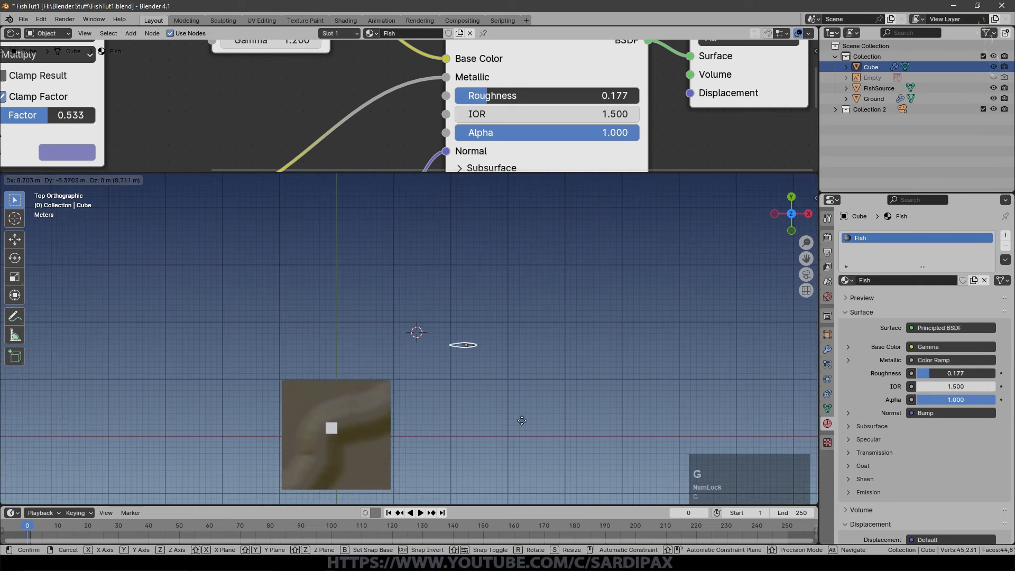
{"action": "left_click", "coordinate": [708, 263]}
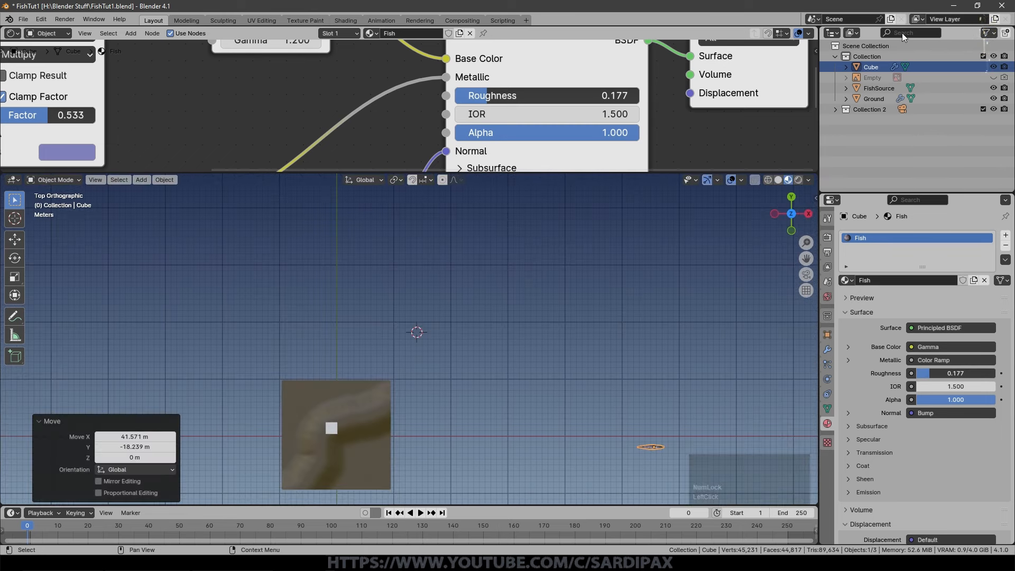
- Rename the Cube object as Fish and frame it in the viewport
{"action": "double_click", "coordinate": [871, 67]}
{"action": "type", "text": "Fish"}
{"action": "key", "text": "Return"}
{"action": "key", "text": "KP_Decimal"}
{"action": "middle_click_drag", "start_coordinate": [483, 394], "coordinate": [487, 276]}
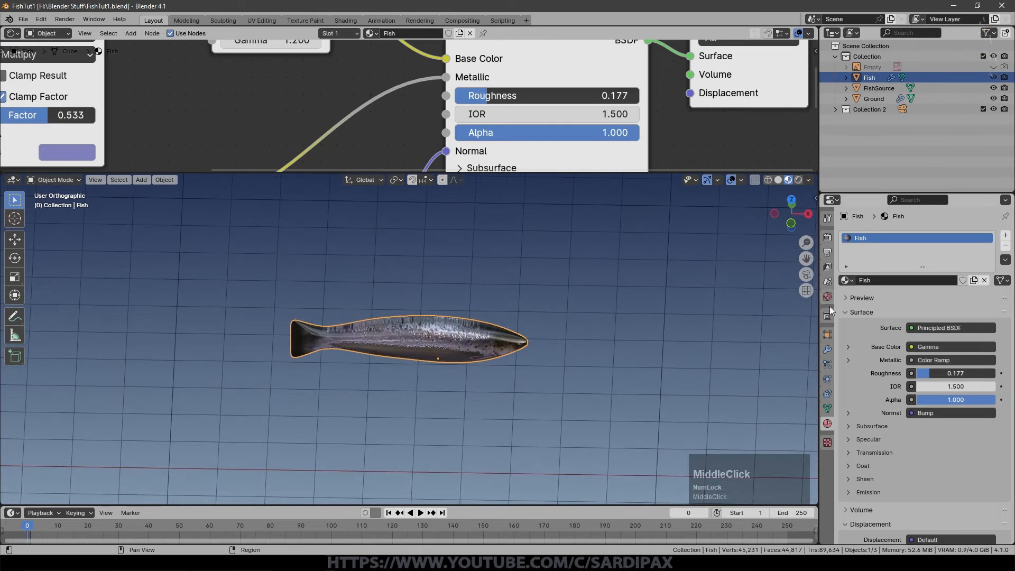
- Apply the fish's Mirror modifier, keeping the Subdivision modifier live, and save the file
{"action": "left_click", "coordinate": [828, 349]}
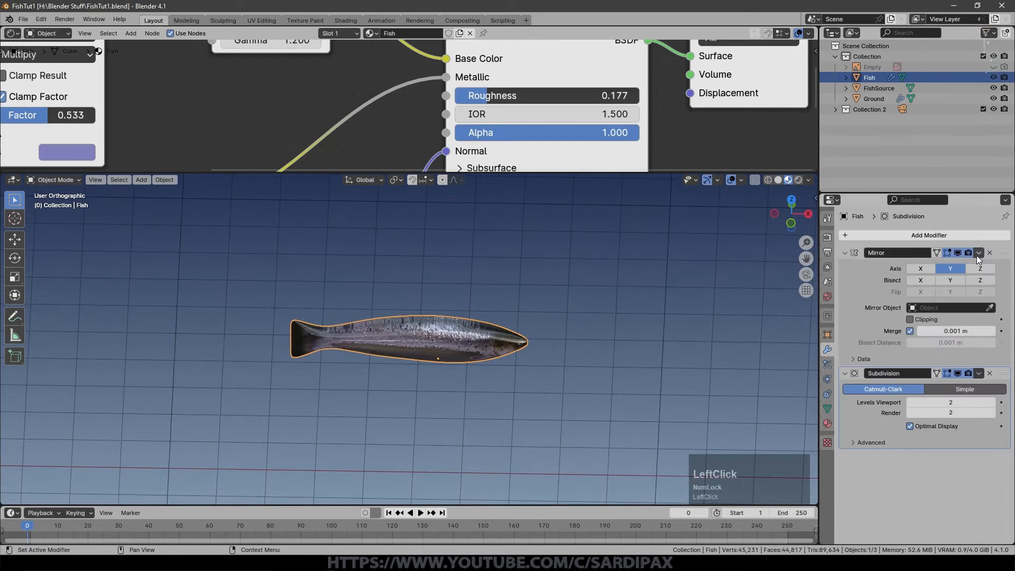
{"action": "scroll", "coordinate": [634, 312], "scroll_direction": "up", "scroll_amount": 3}
{"action": "scroll", "coordinate": [632, 307], "scroll_direction": "up", "scroll_amount": 1}
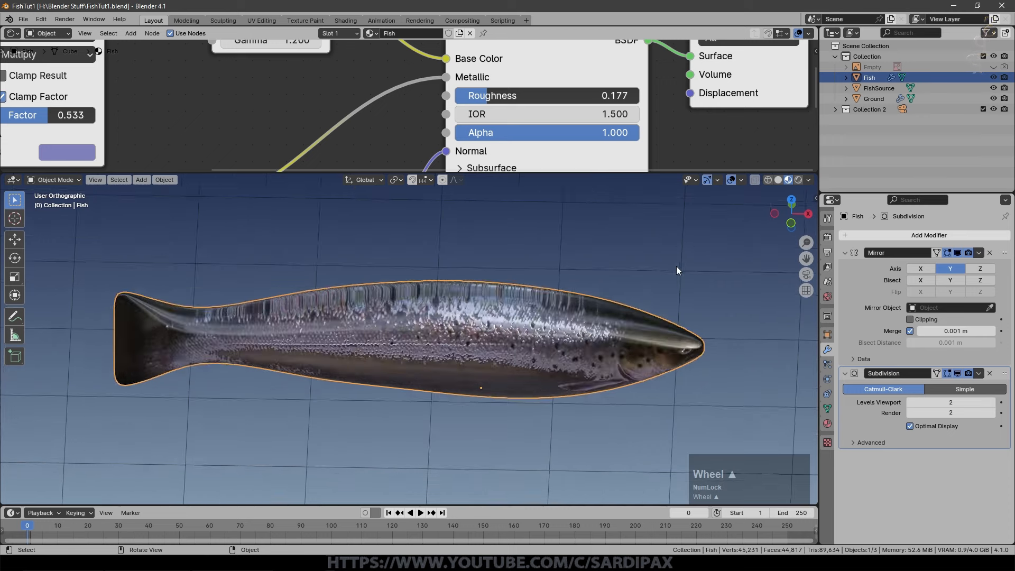
{"action": "middle_click_drag", "start_coordinate": [685, 279], "coordinate": [714, 275]}
{"action": "left_click", "coordinate": [979, 253]}
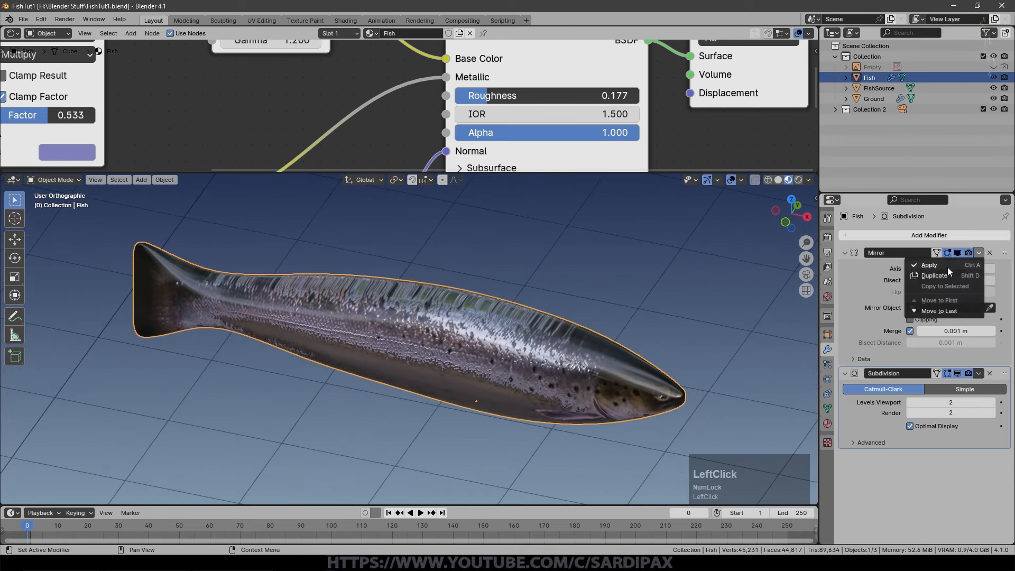
{"action": "left_click", "coordinate": [947, 266]}
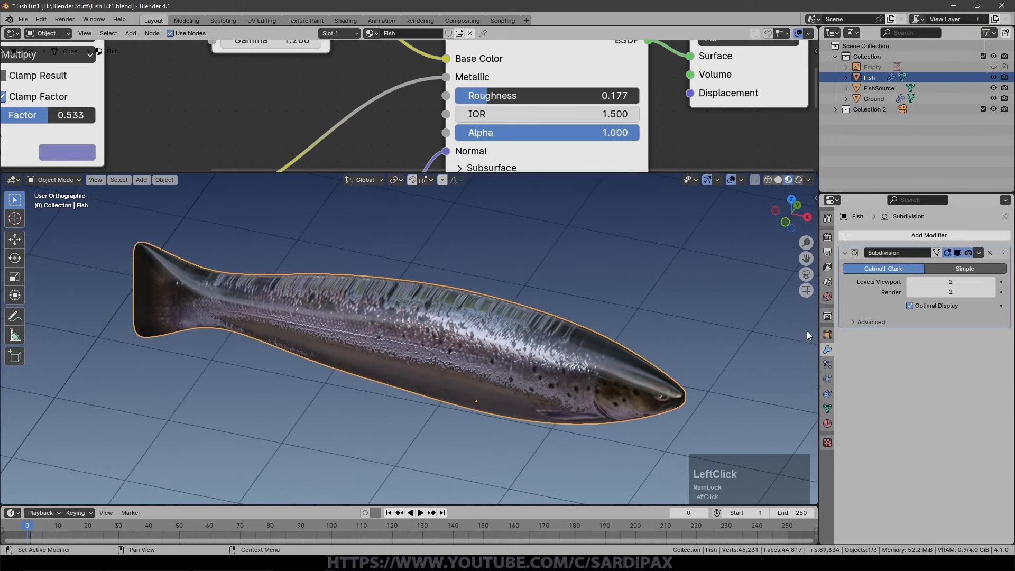
{"action": "middle_click_drag", "start_coordinate": [570, 328], "coordinate": [604, 322]}
{"action": "scroll", "coordinate": [592, 317], "scroll_direction": "down", "scroll_amount": 4}
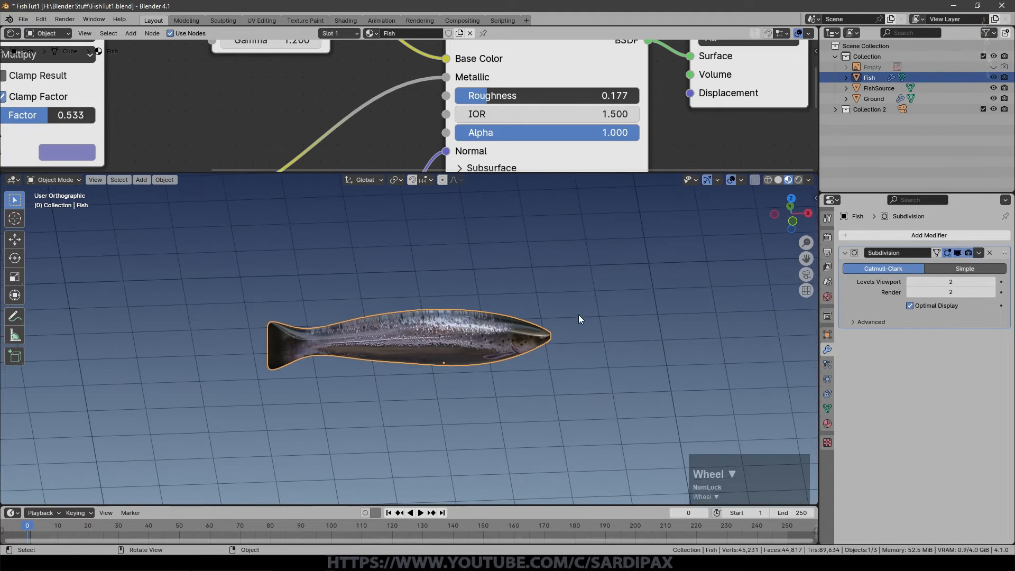
{"action": "key", "text": "ctrl+s"}
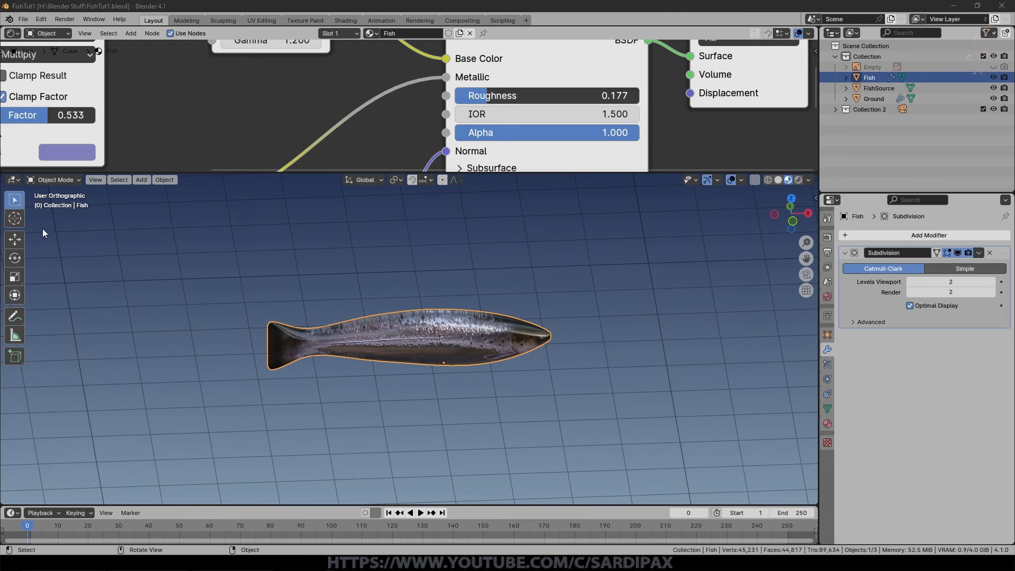
- Place the 3D cursor just ahead of the fish's nose and add a single-bone armature there in top view
{"action": "left_click", "coordinate": [16, 222]}
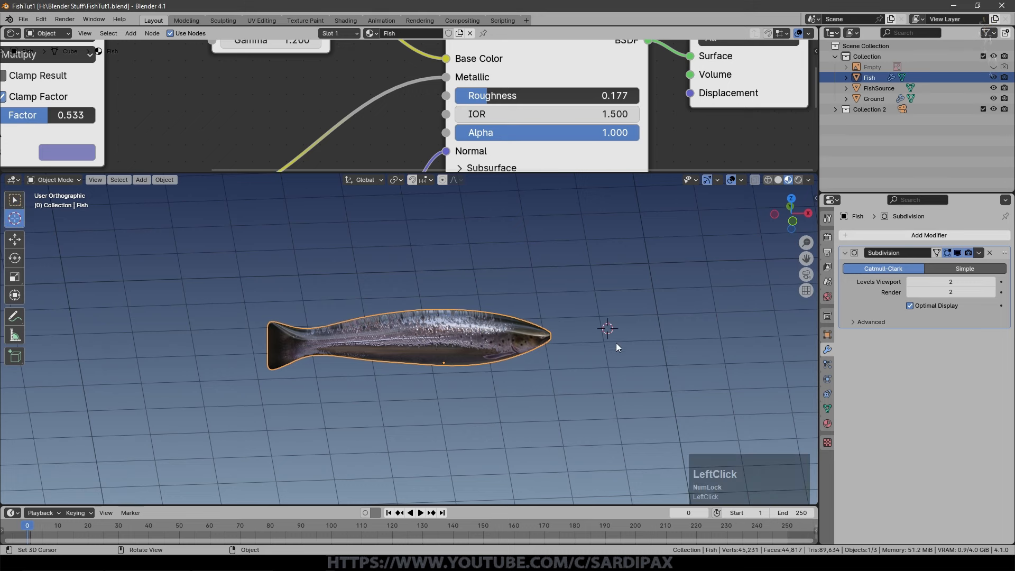
{"action": "key", "text": "KP_7"}
{"action": "key", "text": "shift+a"}
{"action": "mouse_move", "coordinate": [395, 251]}
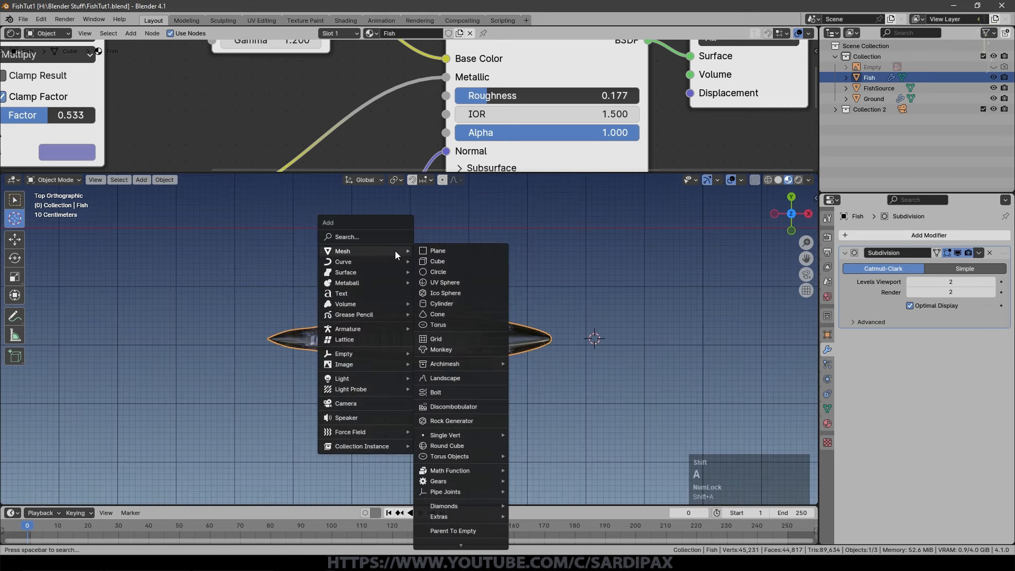
{"action": "mouse_move", "coordinate": [370, 329]}
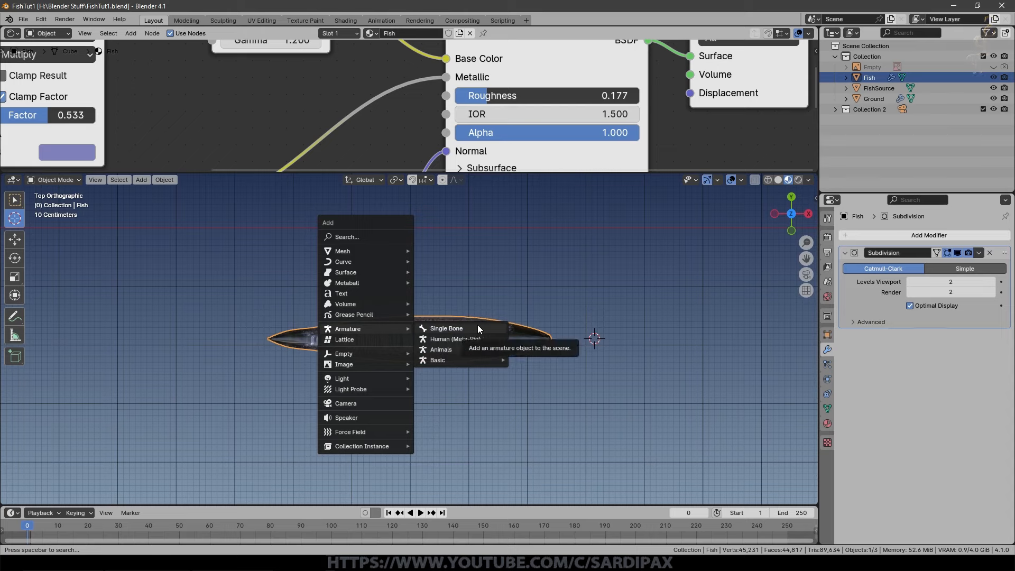
{"action": "left_click", "coordinate": [452, 328]}
- In front view, raise the armature about 6.18 m along Z to the fish's height
{"action": "key", "text": "KP_1"}
{"action": "scroll", "coordinate": [553, 398], "scroll_direction": "down", "scroll_amount": 3}
{"action": "key", "text": "g"}
{"action": "key", "text": "z"}
{"action": "left_click", "coordinate": [608, 305]}
{"action": "scroll", "coordinate": [639, 301], "scroll_direction": "up", "scroll_amount": 5}
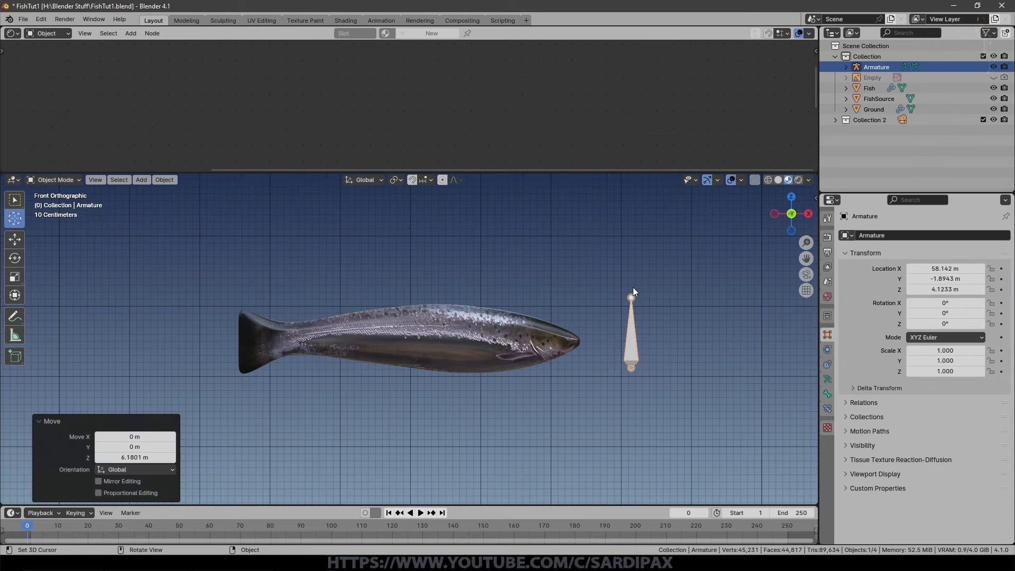
- Extrude a second, shorter bone from the base of the first one, about 0.28 m straight down along Z
{"action": "middle_click_drag", "start_coordinate": [634, 368], "coordinate": [467, 322], "text": "shift"}
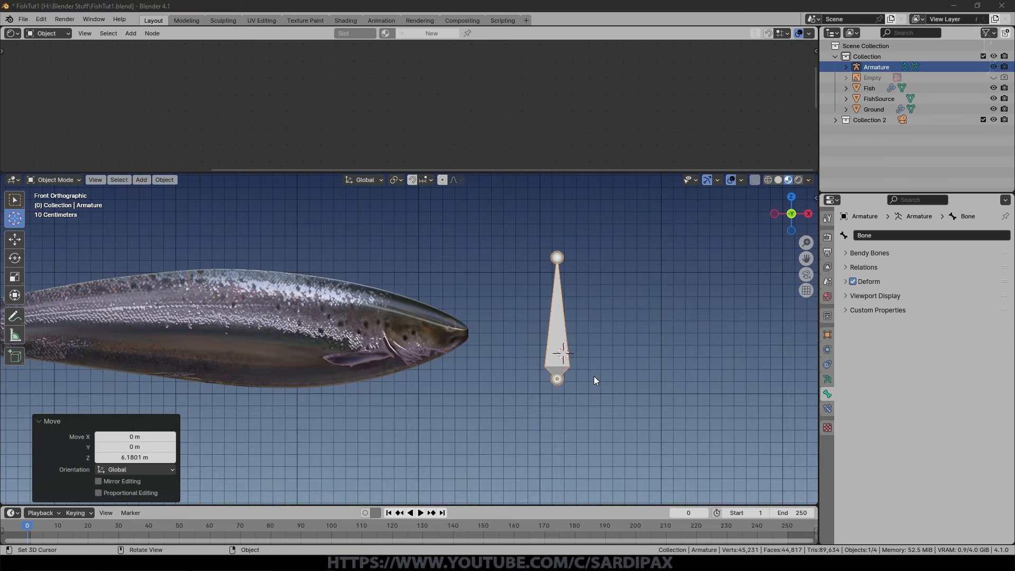
{"action": "left_click", "coordinate": [558, 380]}
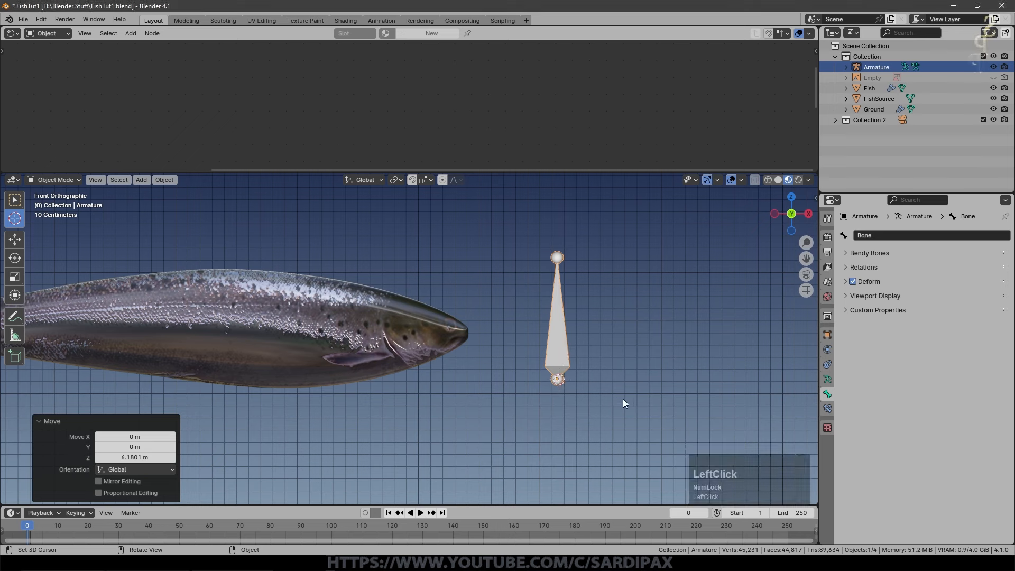
{"action": "key", "text": "Tab"}
{"action": "key", "text": "Tab"}
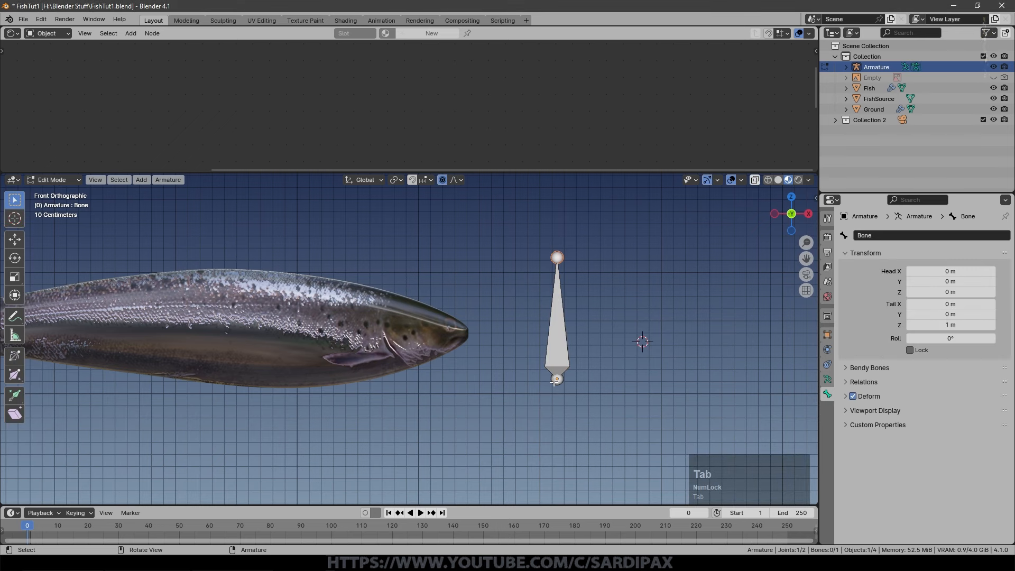
{"action": "key", "text": "Tab"}
{"action": "left_click", "coordinate": [558, 379]}
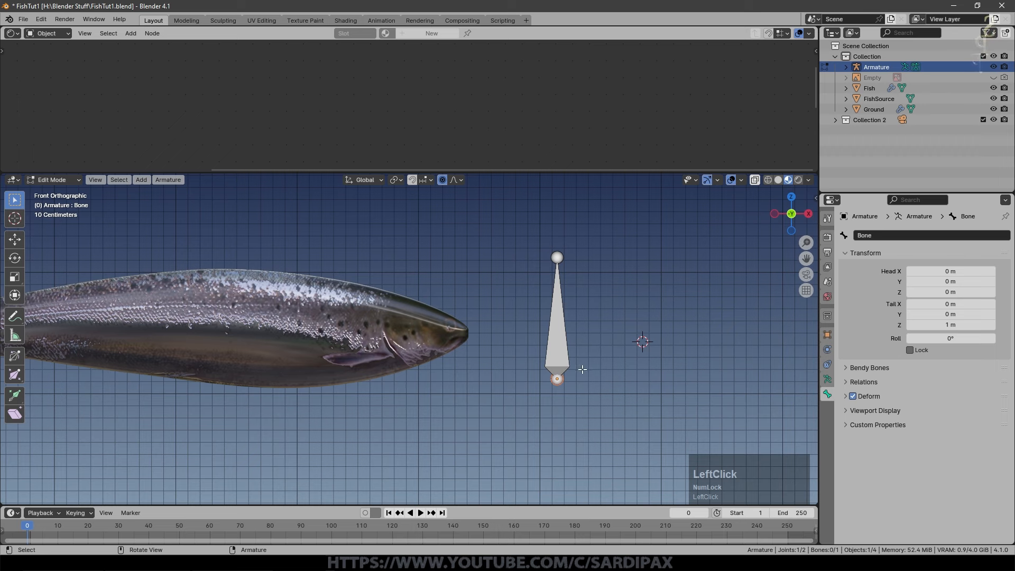
{"action": "key", "text": "e"}
{"action": "key", "text": "Escape"}
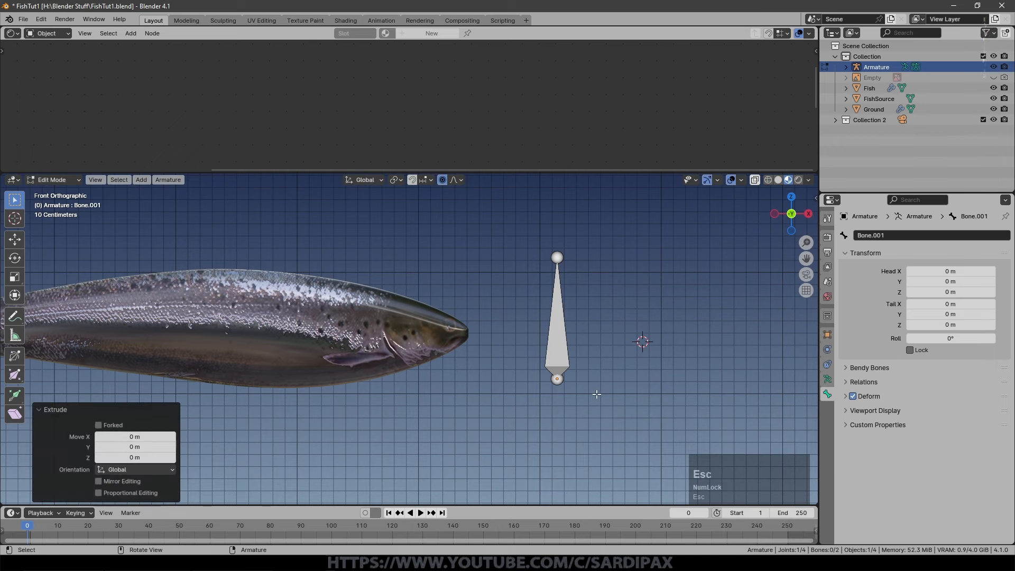
{"action": "key", "text": "g"}
{"action": "key", "text": "z"}
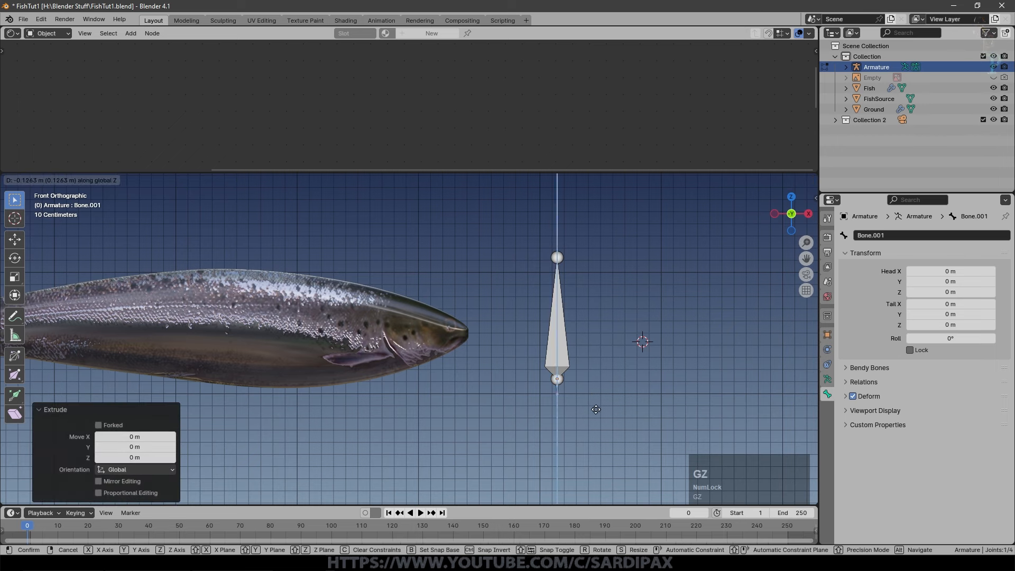
{"action": "left_click", "coordinate": [598, 429]}
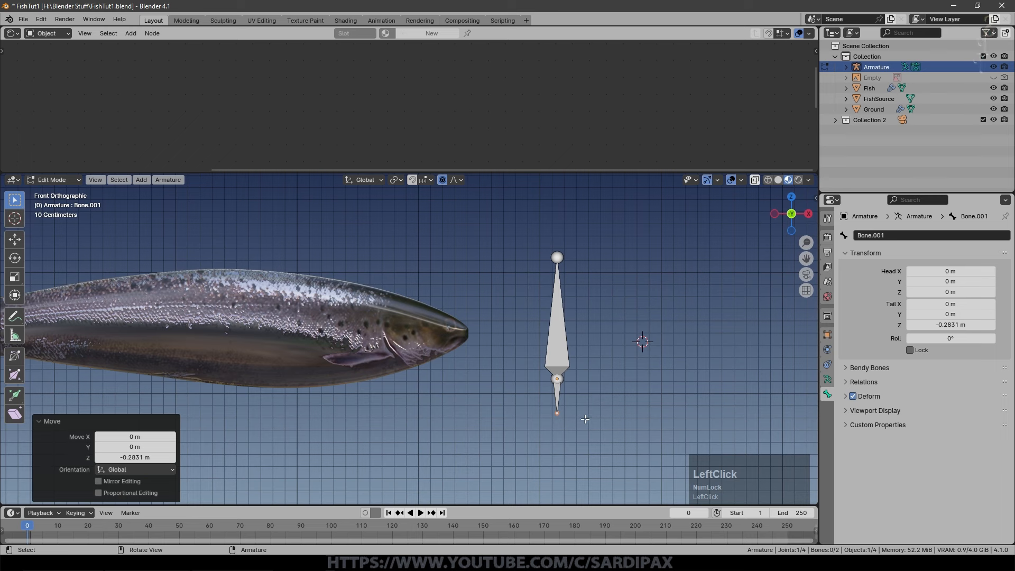
{"action": "key", "text": "Tab"}
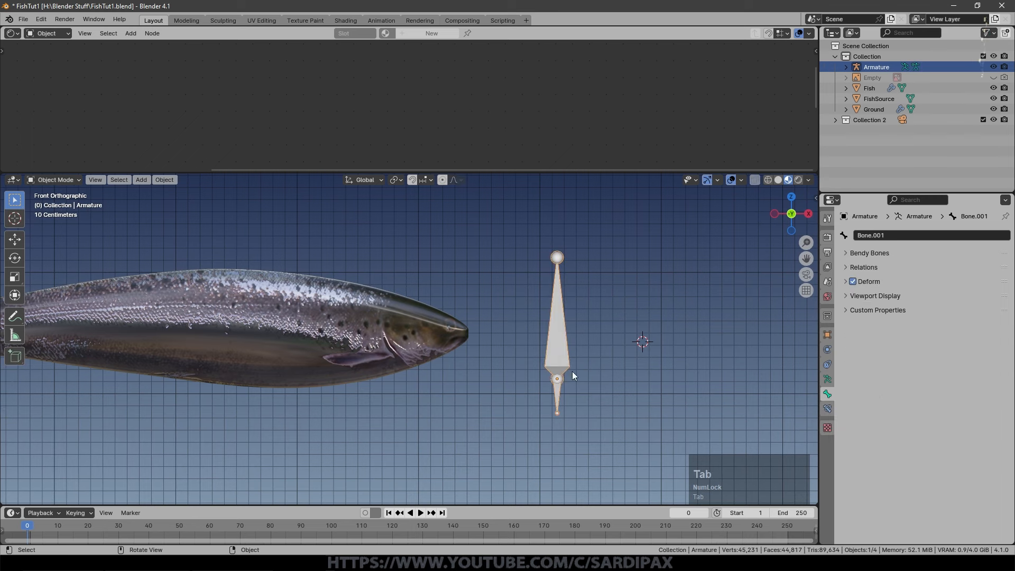
- Set the armature's viewport display to B-Bone
{"action": "left_click", "coordinate": [827, 379]}
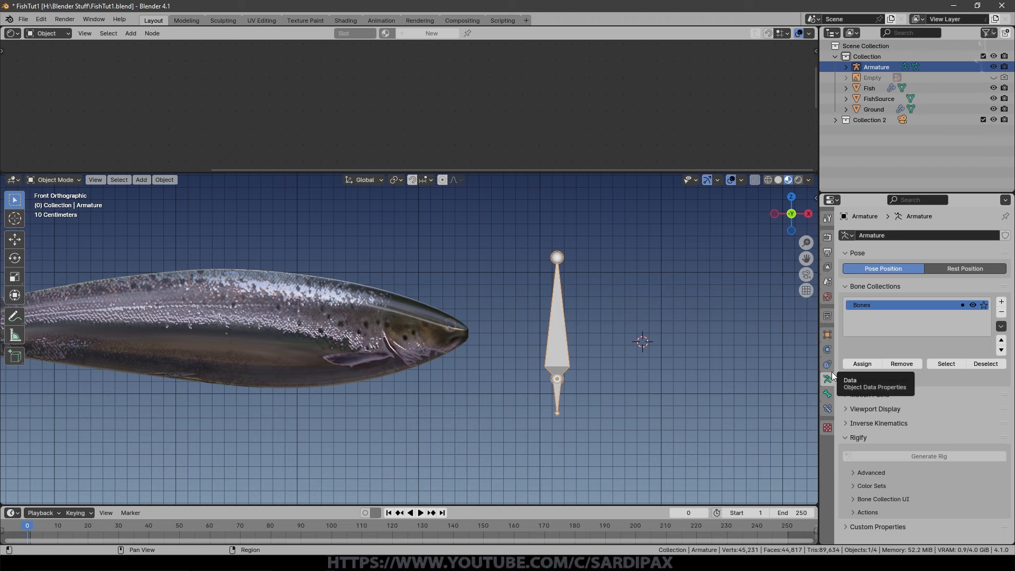
{"action": "left_click", "coordinate": [847, 409]}
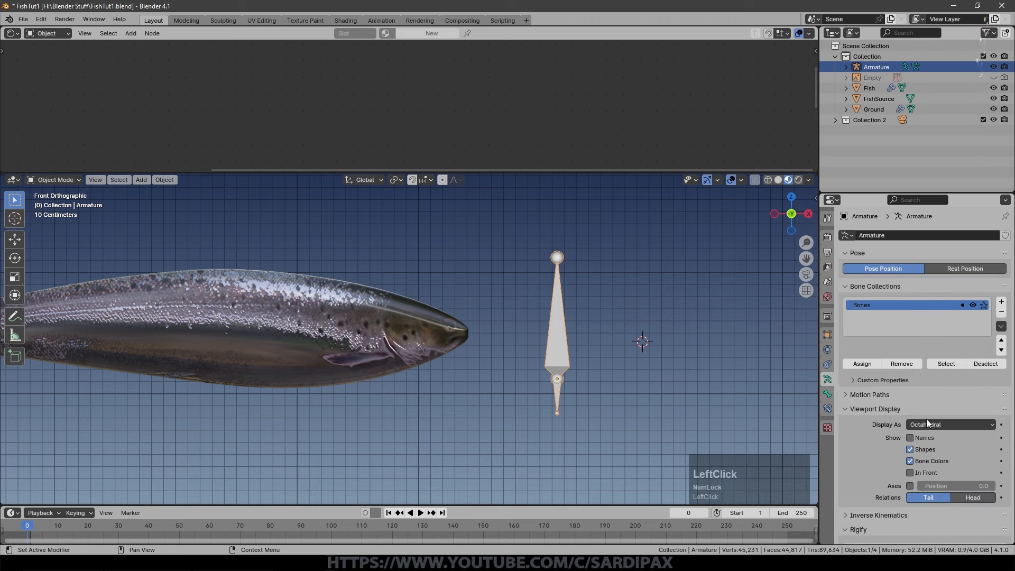
{"action": "left_click", "coordinate": [953, 424]}
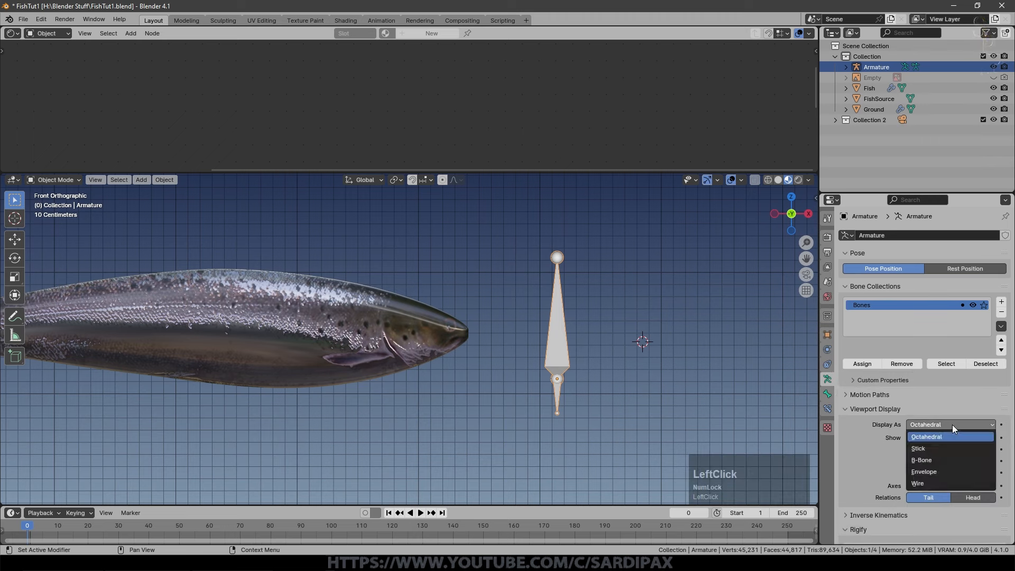
{"action": "left_click", "coordinate": [947, 457]}
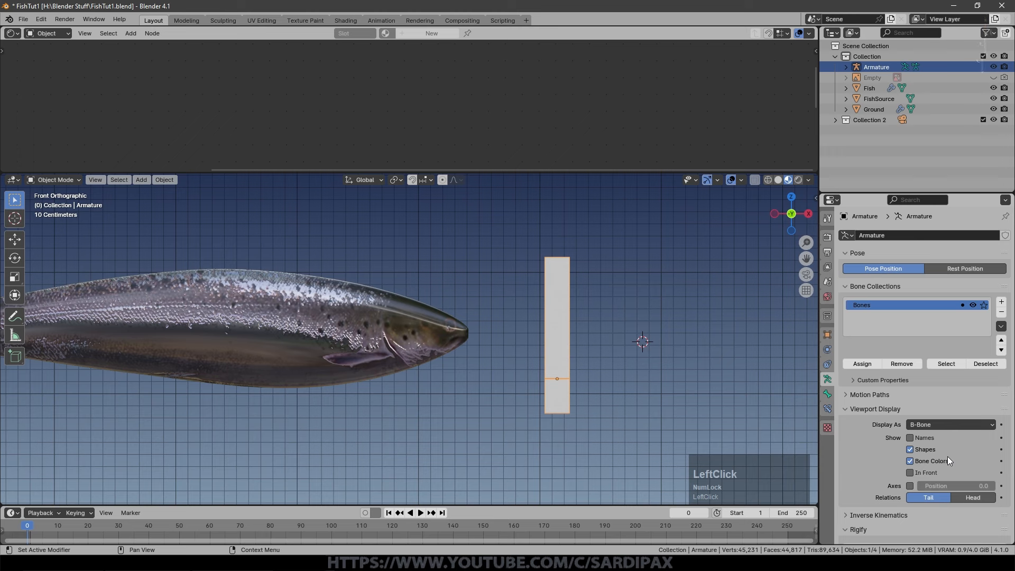
- In Edit Mode, rename the short lower bone as Tail
{"action": "middle_click_drag", "start_coordinate": [674, 312], "coordinate": [663, 303]}
{"action": "key", "text": "Tab"}
{"action": "left_click", "coordinate": [531, 385]}
{"action": "left_click", "coordinate": [537, 310]}
{"action": "left_click", "coordinate": [534, 401]}
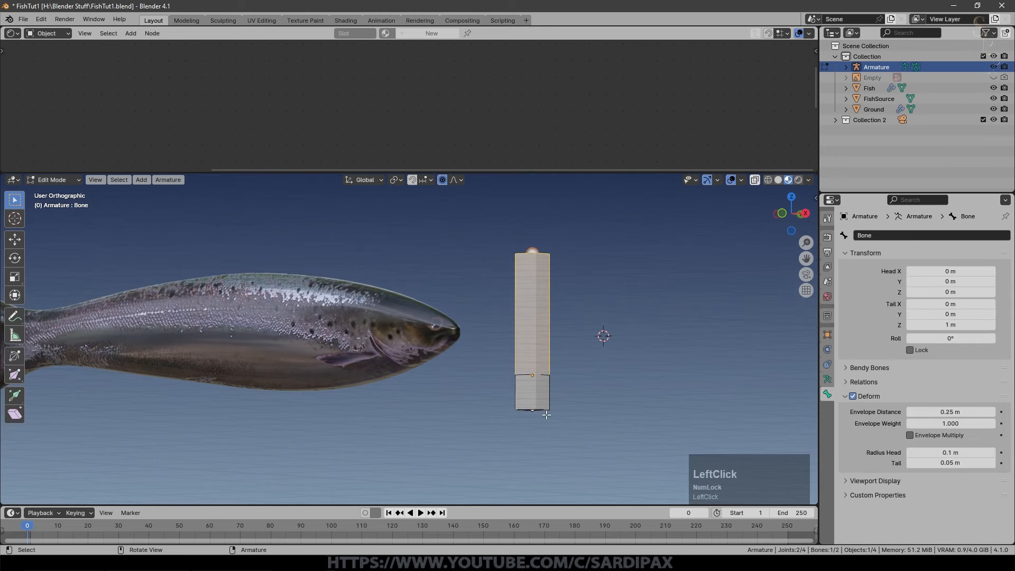
{"action": "left_click", "coordinate": [894, 234]}
{"action": "type", "text": "Tail"}
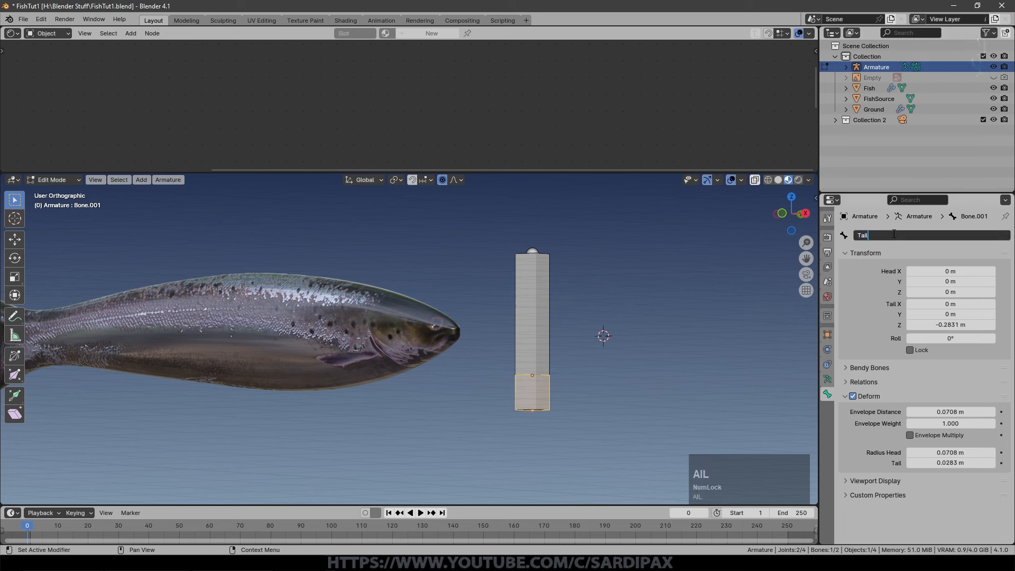
{"action": "key", "text": "KP_Enter"}
- Rename the long upper bone as Body
{"action": "left_click", "coordinate": [538, 314]}
{"action": "left_click", "coordinate": [874, 236]}
{"action": "type", "text": "Body"}
{"action": "key", "text": "Return"}
- Set the Tail bone's bendy-bone display size to 0.16 in both X and Z
{"action": "left_click", "coordinate": [544, 397]}
{"action": "left_click", "coordinate": [539, 311]}
{"action": "left_click", "coordinate": [544, 394]}
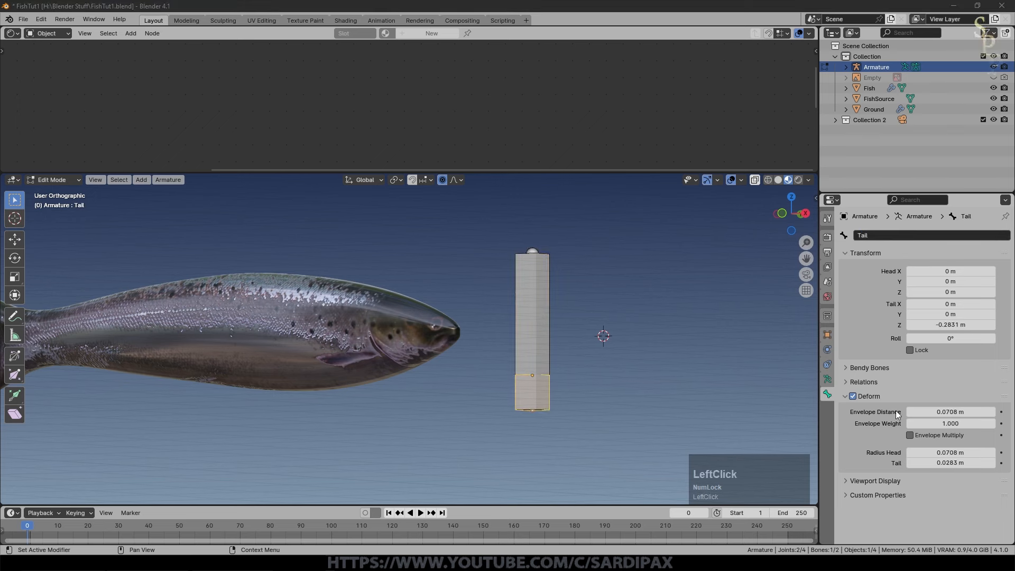
{"action": "left_click", "coordinate": [845, 368]}
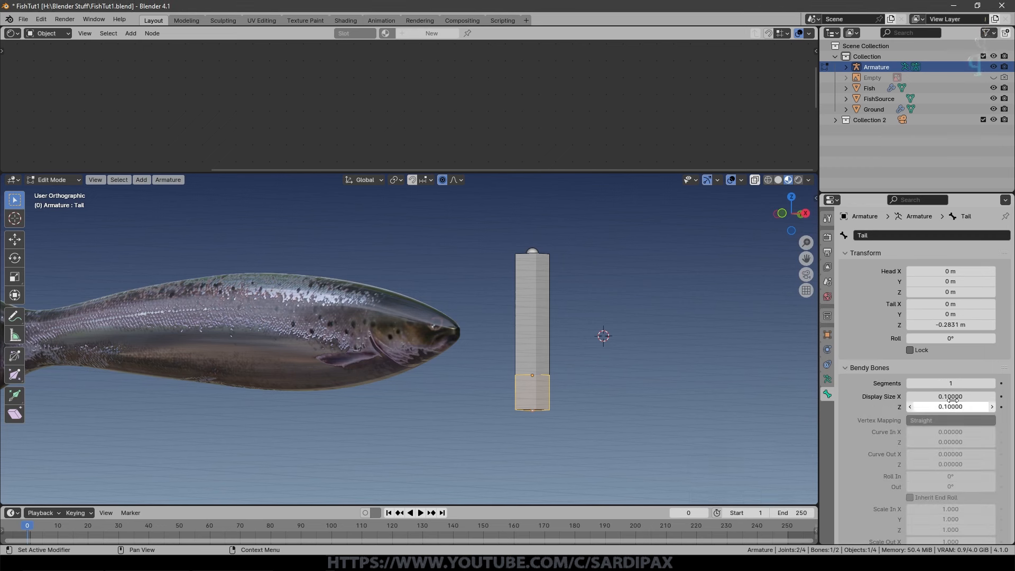
{"action": "left_click", "coordinate": [993, 396]}
{"action": "left_click", "coordinate": [994, 397]}
{"action": "left_click", "coordinate": [994, 396]}
{"action": "left_click", "coordinate": [994, 397]}
{"action": "left_click", "coordinate": [993, 396]}
{"action": "left_click", "coordinate": [992, 406]}
{"action": "left_click", "coordinate": [993, 407]}
{"action": "left_click", "coordinate": [993, 407]}
{"action": "left_click", "coordinate": [993, 407]}
{"action": "left_click", "coordinate": [992, 407]}
{"action": "left_click", "coordinate": [993, 407]}
{"action": "middle_click_drag", "start_coordinate": [598, 353], "coordinate": [550, 386]}
{"action": "scroll", "coordinate": [385, 429], "scroll_direction": "up", "scroll_amount": 1}
{"action": "left_click", "coordinate": [476, 446]}
{"action": "left_click", "coordinate": [476, 445]}
{"action": "left_click", "coordinate": [476, 445]}
{"action": "left_click", "coordinate": [476, 445]}
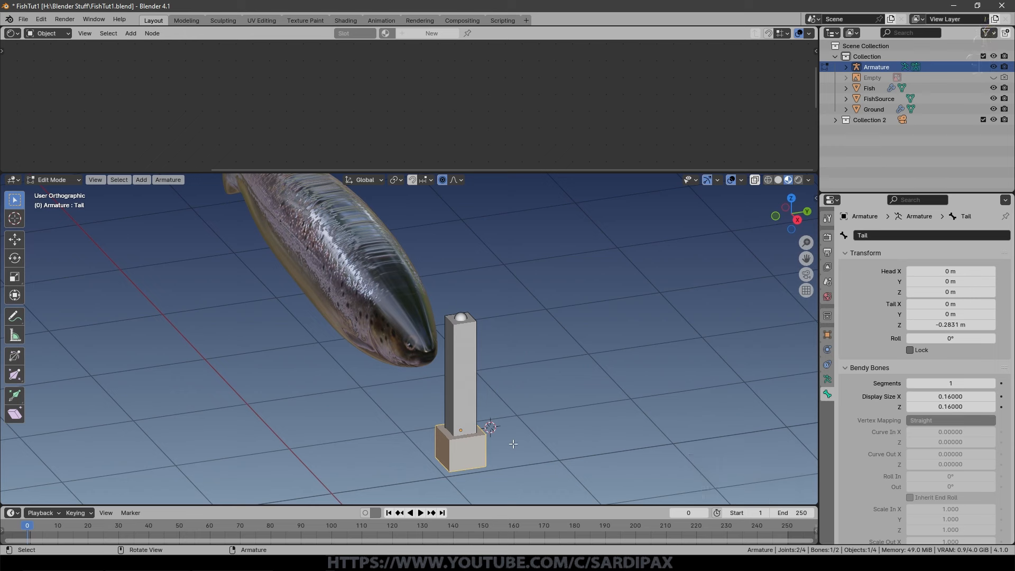
- In Object Mode, rotate the armature 90° about X and 90° about Z to align it with the fish's length
{"action": "key", "text": "Tab"}
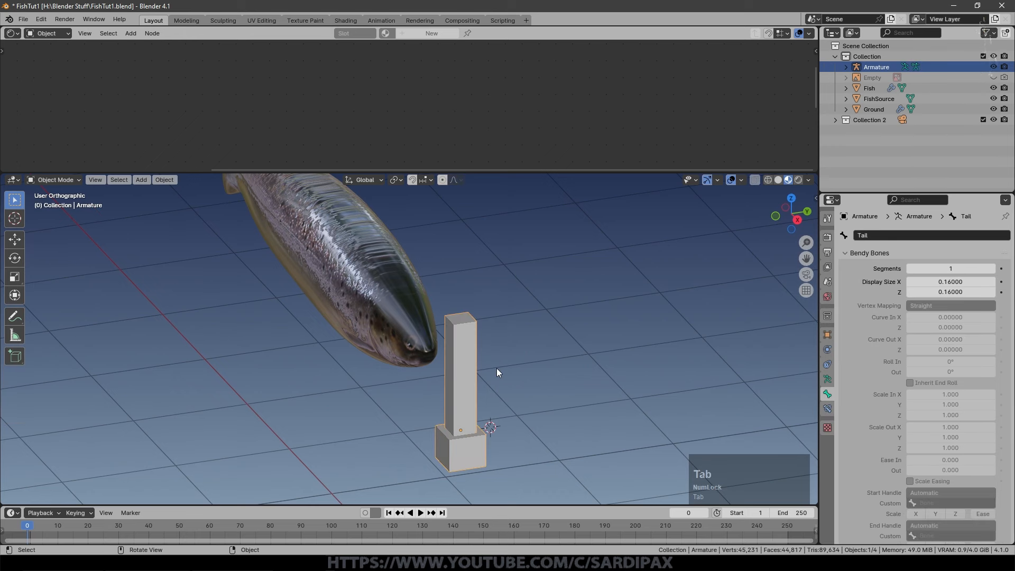
{"action": "key", "text": "r"}
{"action": "key", "text": "x"}
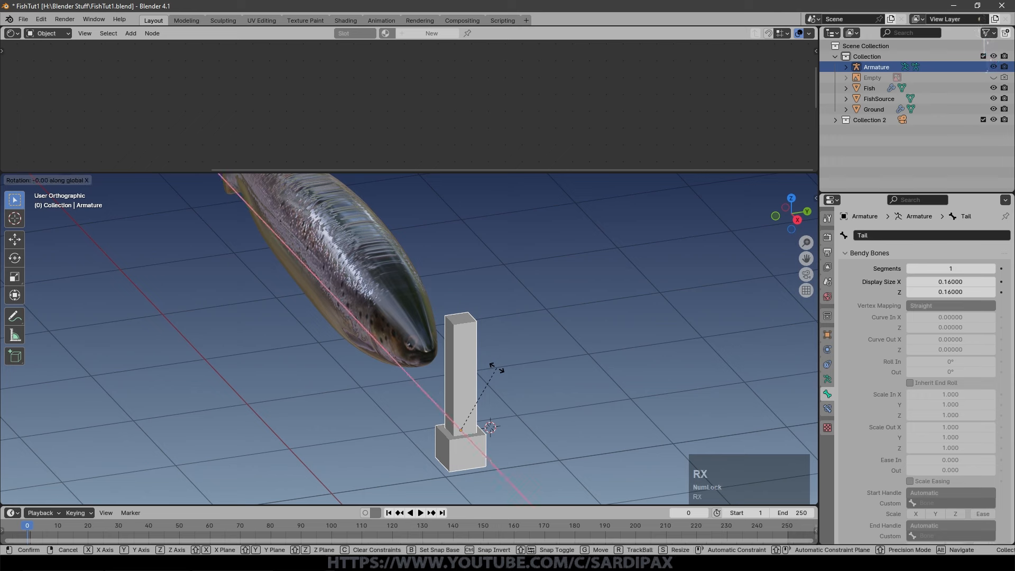
{"action": "key", "text": "KP_9"}
{"action": "key", "text": "KP_0"}
{"action": "key", "text": "KP_Enter"}
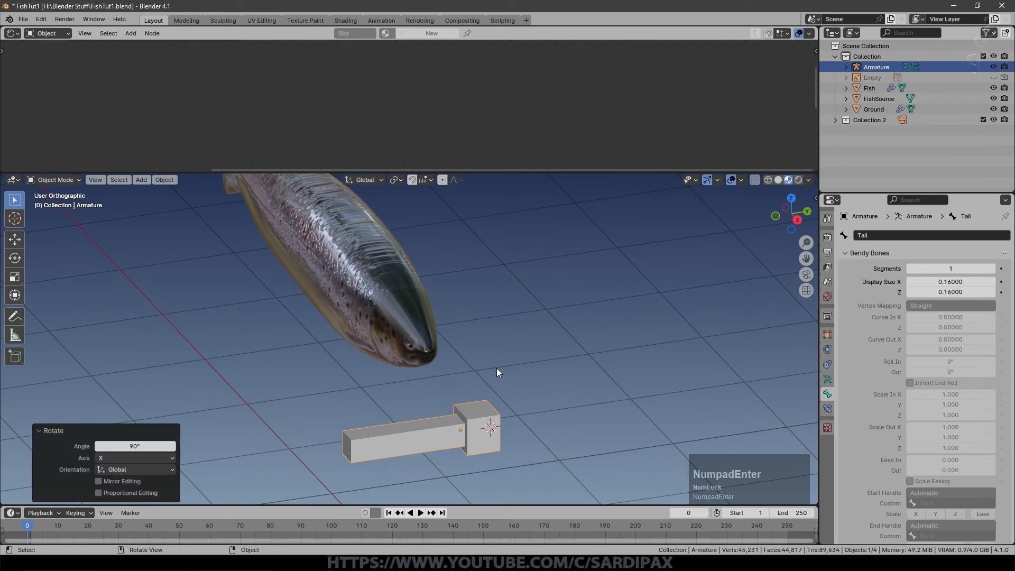
{"action": "key", "text": "r"}
{"action": "key", "text": "z"}
{"action": "key", "text": "KP_9"}
{"action": "key", "text": "KP_0"}
{"action": "key", "text": "KP_Enter"}
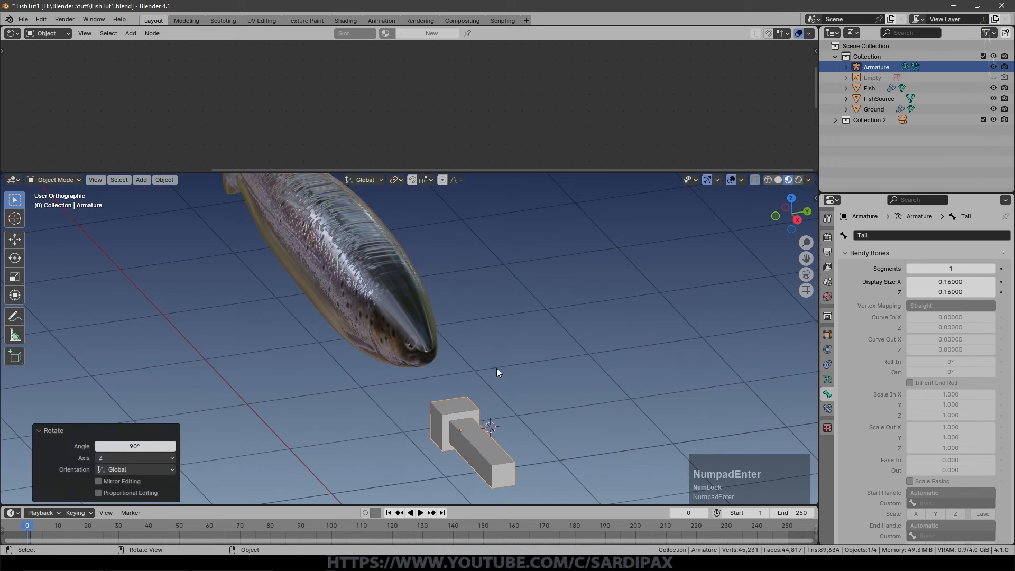
- In top view, scale the armature up uniformly by about 2.08
{"action": "key", "text": "KP_7"}
{"action": "key", "text": "s"}
{"action": "left_click", "coordinate": [646, 368]}
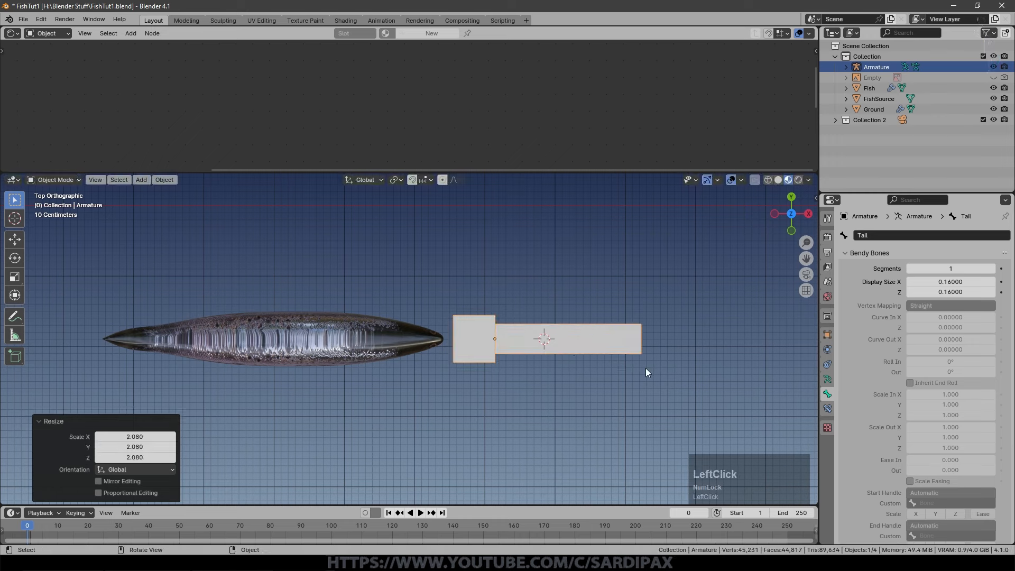
- Move the armature about -3.9 m along X into the fish, then shift it about 0.07 m in X and 0.47 m up in front view
{"action": "key", "text": "g"}
{"action": "key", "text": "x"}
{"action": "left_click", "coordinate": [427, 363]}
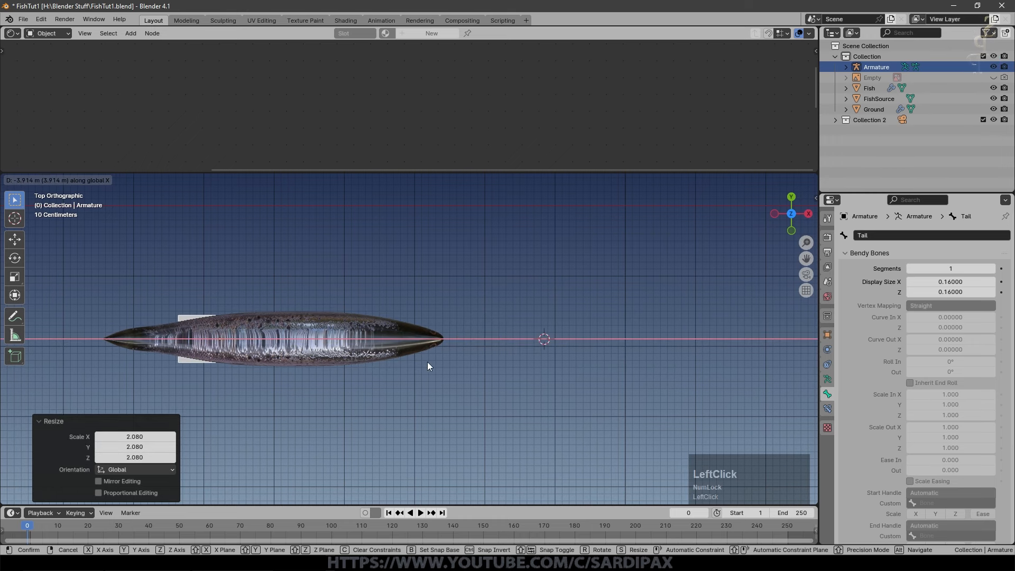
{"action": "key", "text": "KP_1"}
{"action": "key", "text": "g"}
{"action": "left_click", "coordinate": [408, 415]}
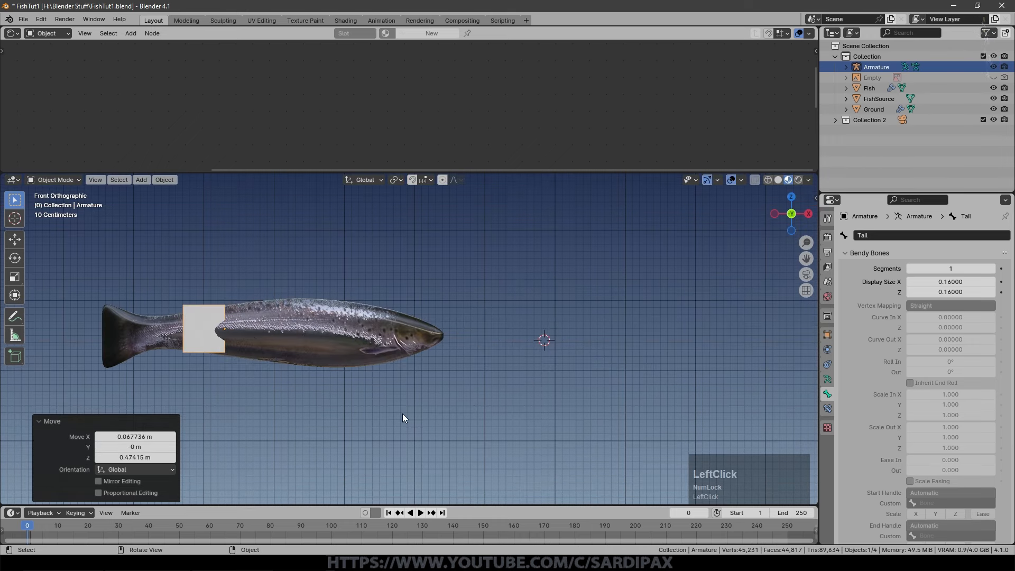
- Scale the armature up uniformly by about 1.44 in front view
{"action": "key", "text": "s"}
{"action": "left_click", "coordinate": [524, 411]}
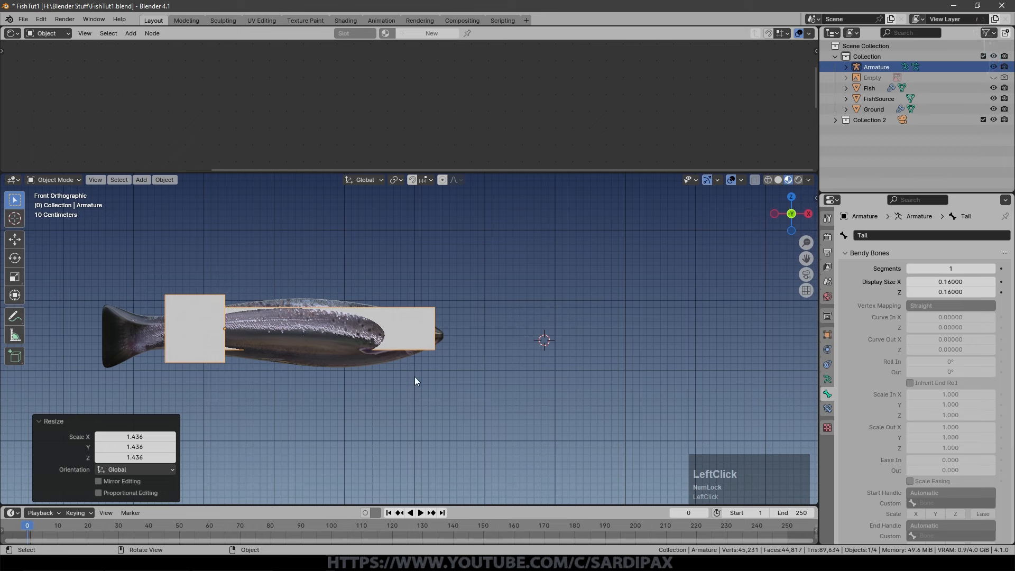
{"action": "key", "text": "g"}
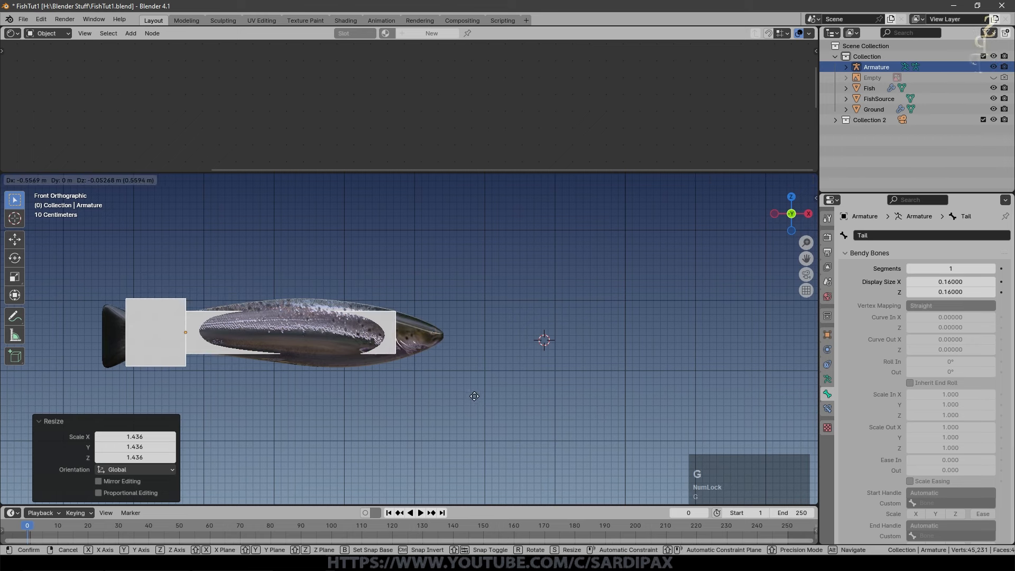
{"action": "key", "text": "Escape"}
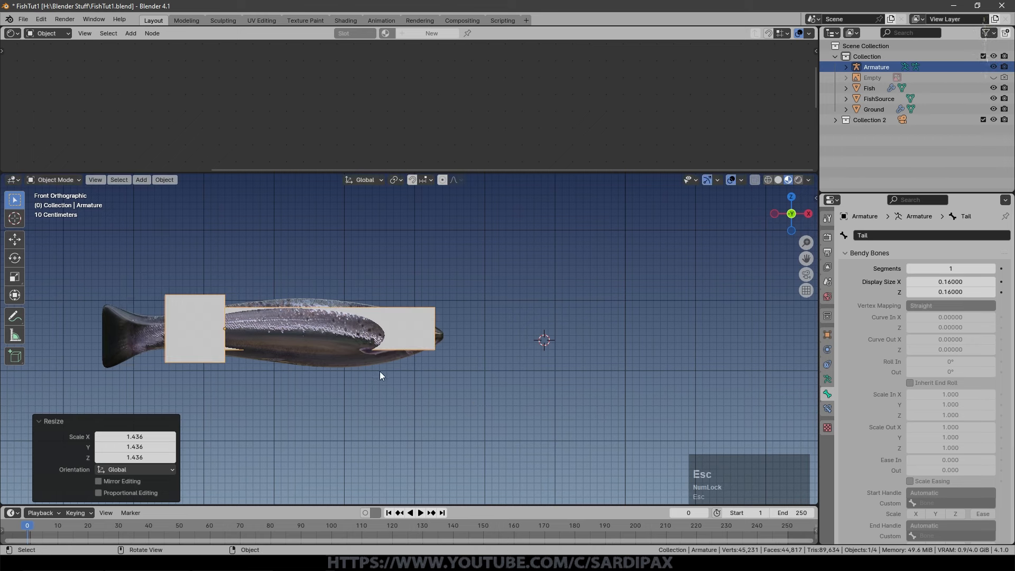
- Set the armature to display in front of the fish mesh in the viewport
{"action": "left_click", "coordinate": [828, 381]}
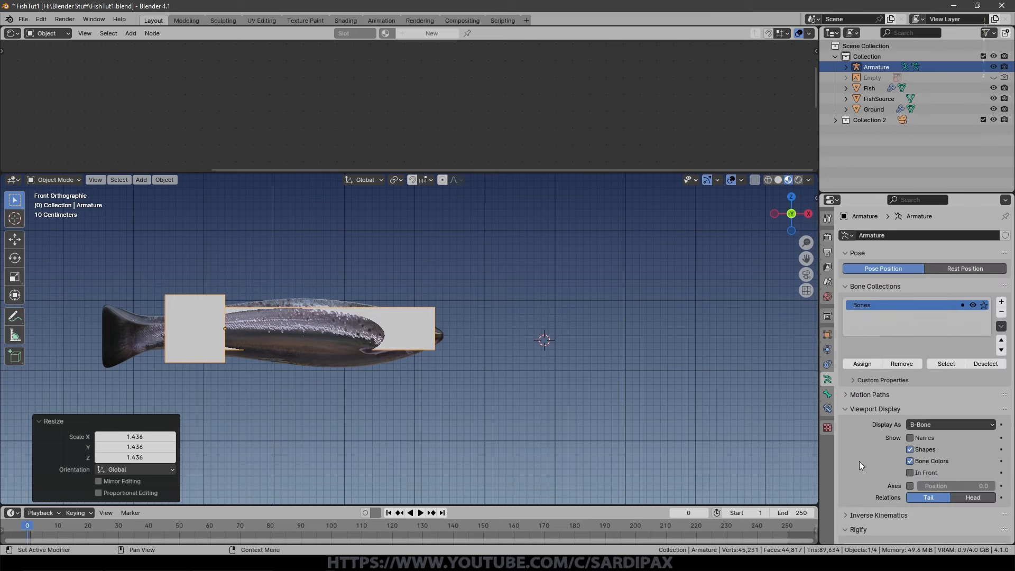
{"action": "left_click", "coordinate": [909, 474]}
{"action": "mouse_move", "coordinate": [527, 407]}
{"action": "middle_mouse_down"}
{"action": "mouse_move", "coordinate": [539, 468]}
{"action": "mouse_move", "coordinate": [555, 261]}
{"action": "mouse_move", "coordinate": [544, 386]}
{"action": "mouse_move", "coordinate": [548, 200]}
{"action": "mouse_move", "coordinate": [580, 258]}
{"action": "middle_mouse_up"}
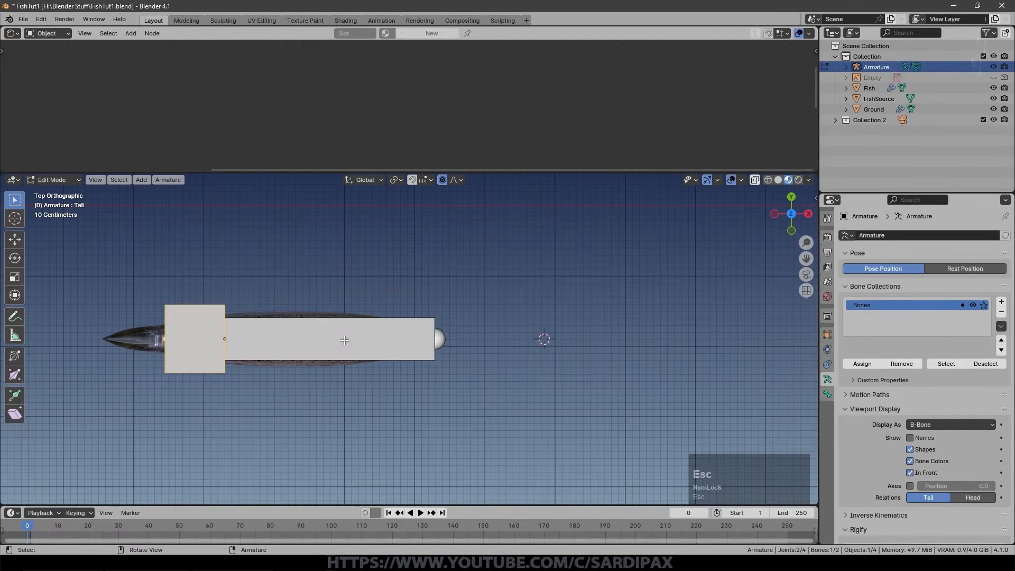
- In top view, scale the whole armature up by about 1.14 in Object Mode and shift it toward the fish's tail
{"action": "key", "text": "grave"}
{"action": "key", "text": "Escape"}
{"action": "key", "text": "Tab"}
{"action": "key", "text": "s"}
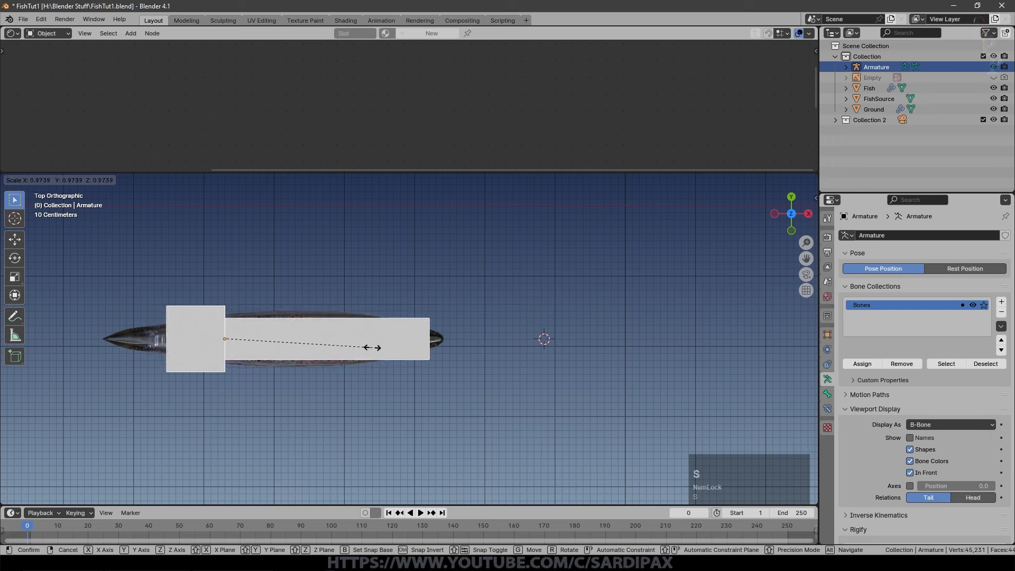
{"action": "left_click", "coordinate": [426, 375]}
{"action": "key", "text": "g"}
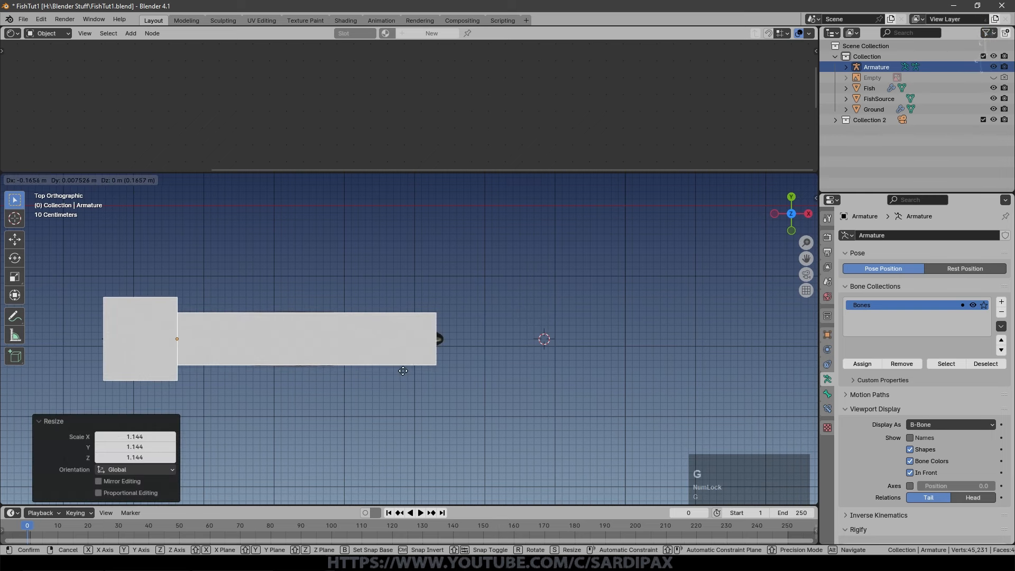
{"action": "left_click", "coordinate": [407, 374]}
- Scale the armature up by about 1.02, then nudge it about -0.06 m along X in front view
{"action": "key", "text": "s"}
{"action": "left_click", "coordinate": [461, 366]}
{"action": "key", "text": "KP_1"}
{"action": "key", "text": "g"}
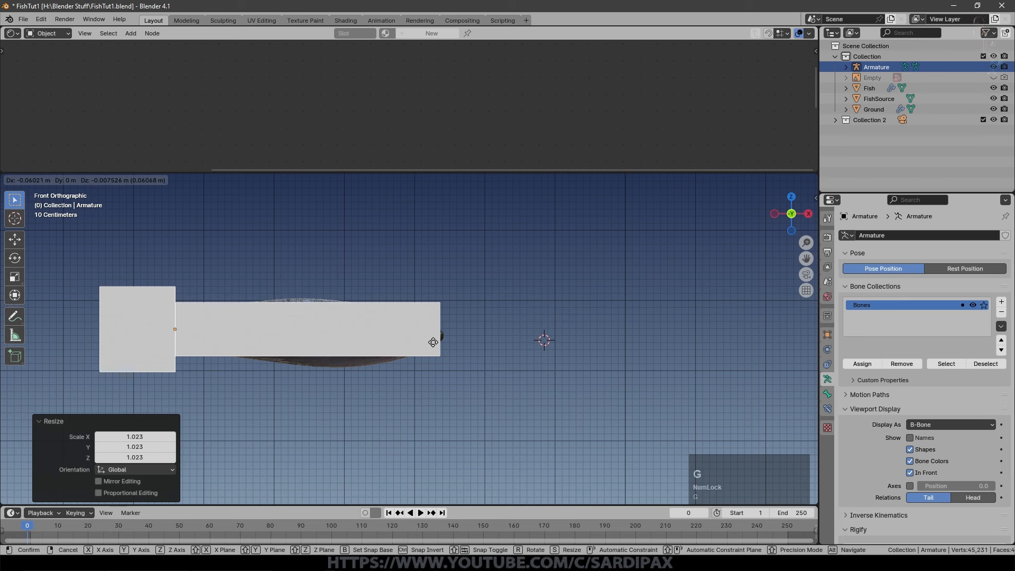
- In Edit Mode, set the Body bone's bendy-bone display size to 0.05 in both X and Z
{"action": "key", "text": "Tab"}
{"action": "left_click", "coordinate": [404, 339]}
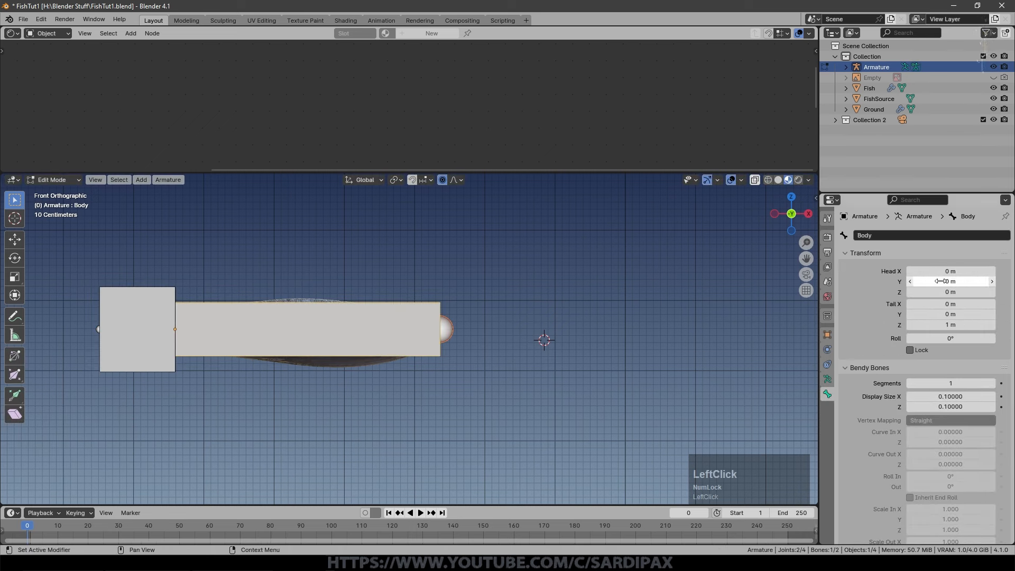
{"action": "left_click", "coordinate": [915, 396]}
{"action": "type", "text": "0.05"}
{"action": "key", "text": "KP_Enter"}
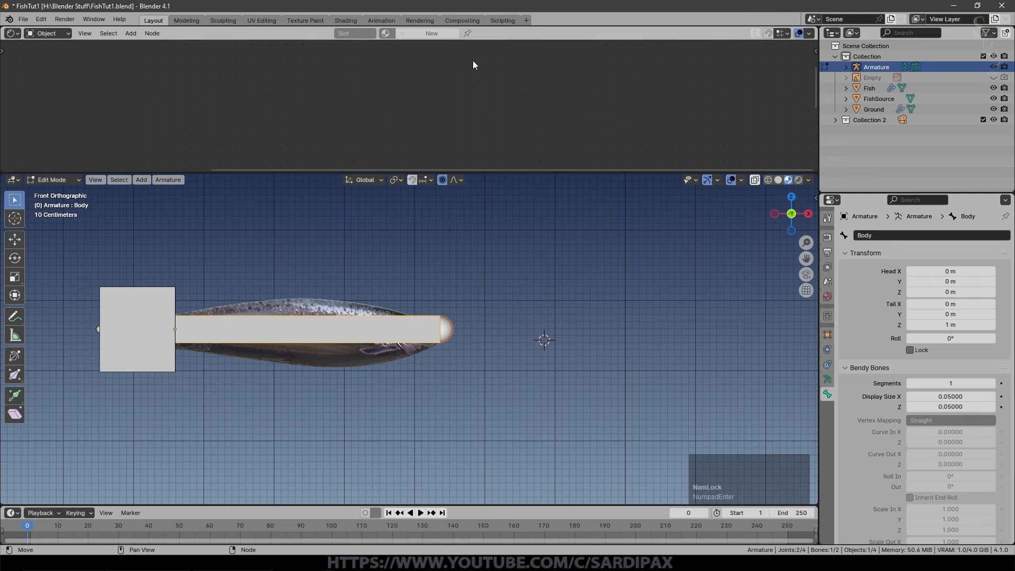
- Set the Tail bone's bendy-bone display size to 0.075 in X and 0.06 in Z, and return to Object Mode in front view
{"action": "left_click", "coordinate": [141, 317]}
{"action": "left_click", "coordinate": [950, 396]}
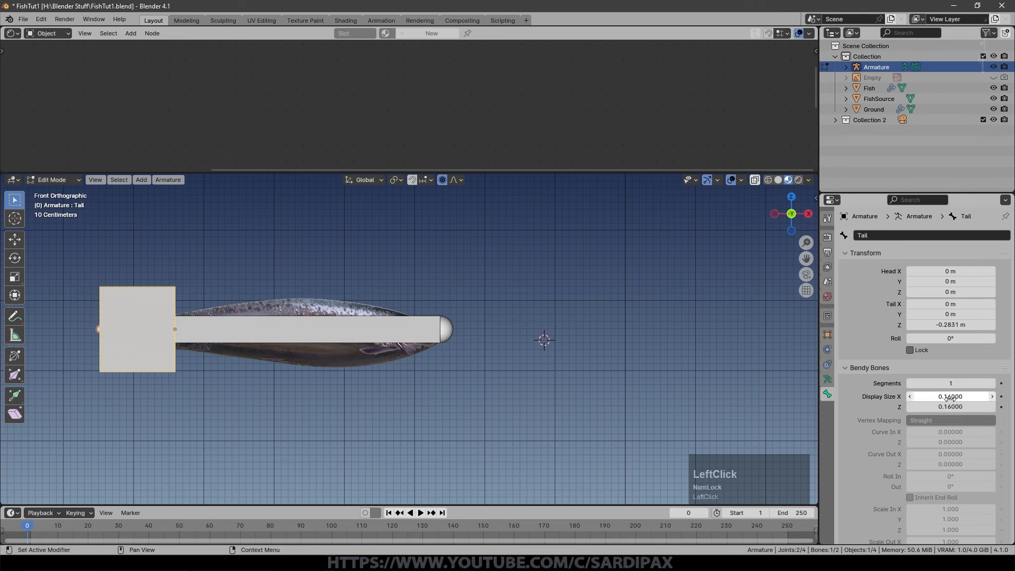
{"action": "type", "text": "0.075"}
{"action": "key", "text": "KP_Enter"}
{"action": "key", "text": "Tab"}
{"action": "middle_click_drag", "start_coordinate": [367, 237], "coordinate": [348, 277]}
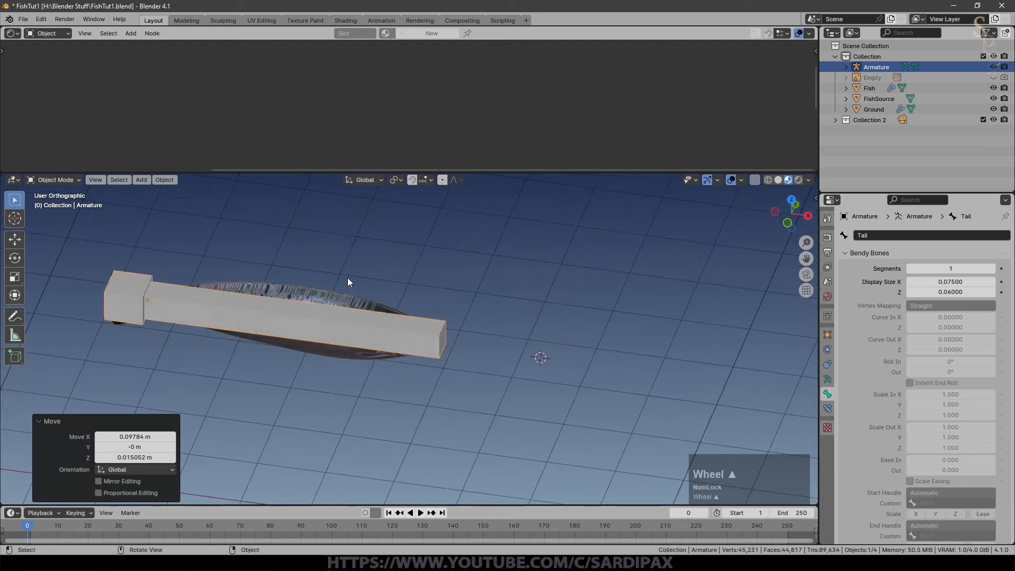
{"action": "key", "text": "KP_1"}
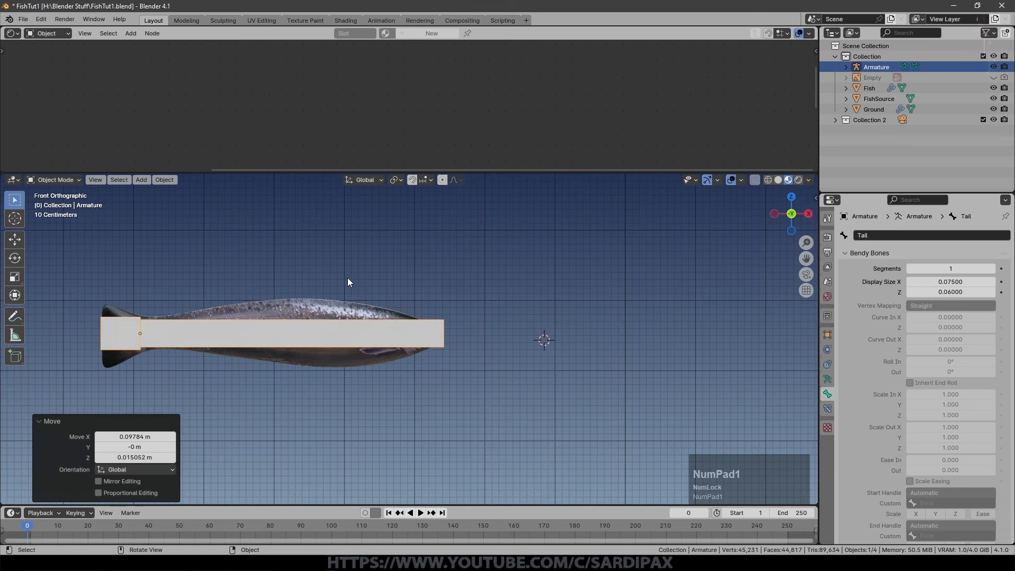
- In Edit Mode, move the Body bone's head-end joint about -0.2 m along X to shorten it within the fish's snout
{"action": "key", "text": "Tab"}
{"action": "left_click", "coordinate": [261, 332]}
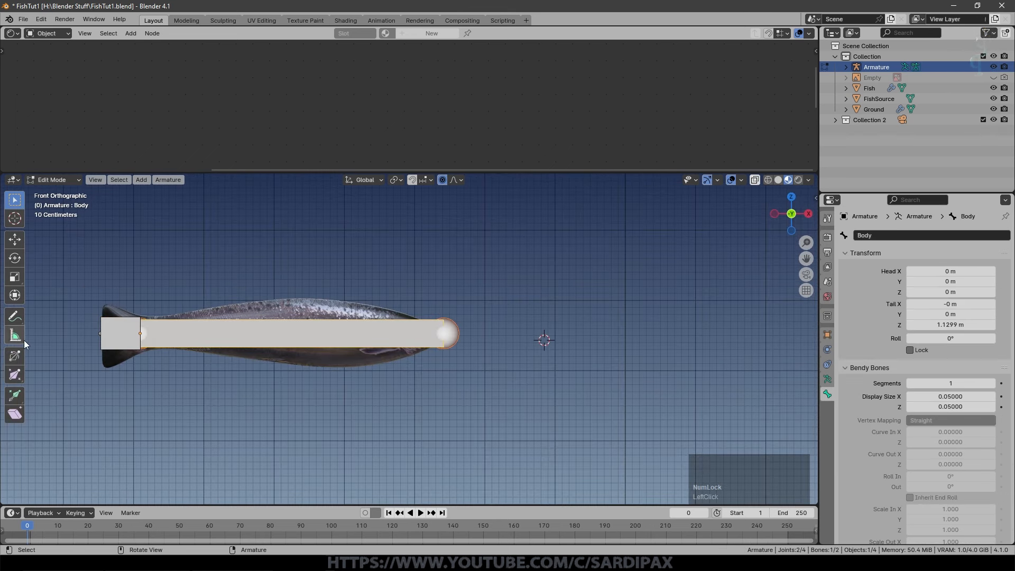
{"action": "left_click", "coordinate": [113, 332]}
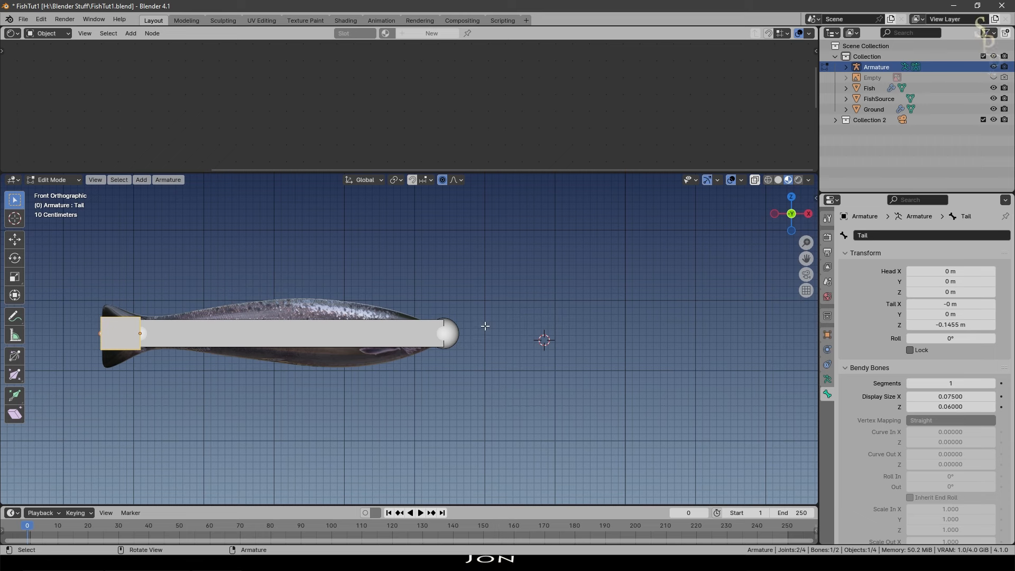
{"action": "left_click", "coordinate": [444, 334]}
{"action": "key", "text": "g"}
{"action": "key", "text": "x"}
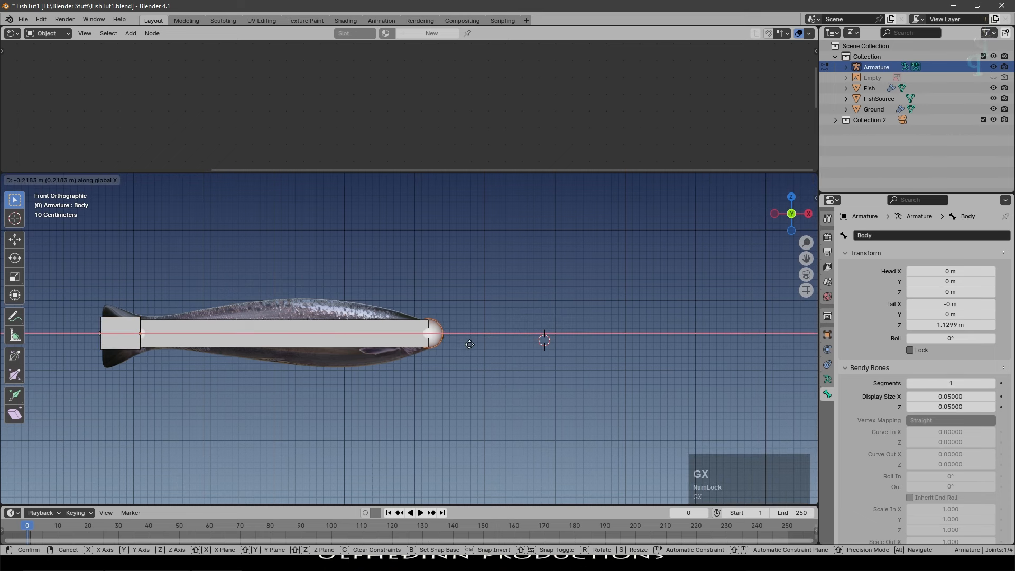
{"action": "left_click", "coordinate": [471, 345]}
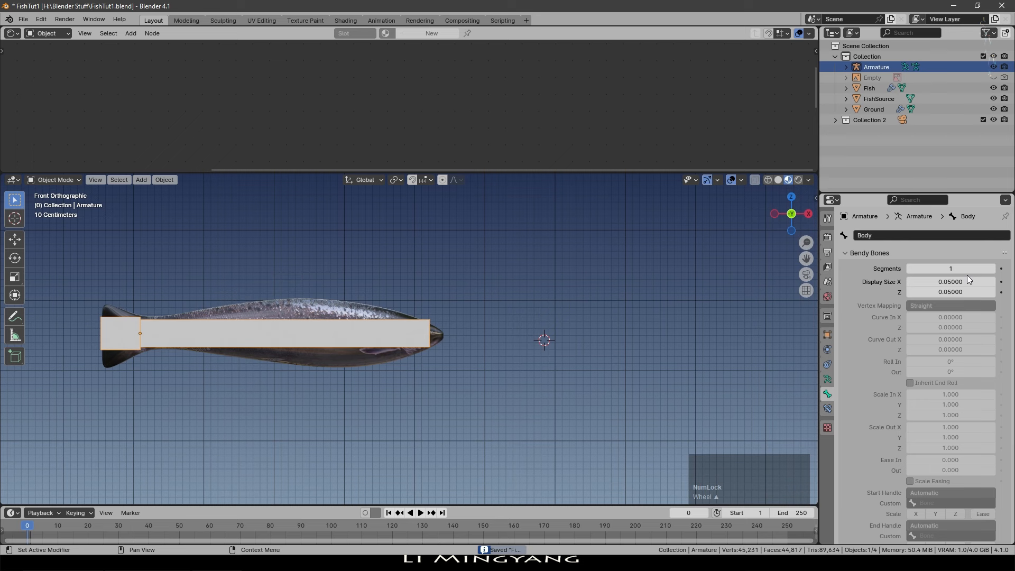
- Select the Body bone in Edit Mode
{"action": "left_click", "coordinate": [373, 322]}
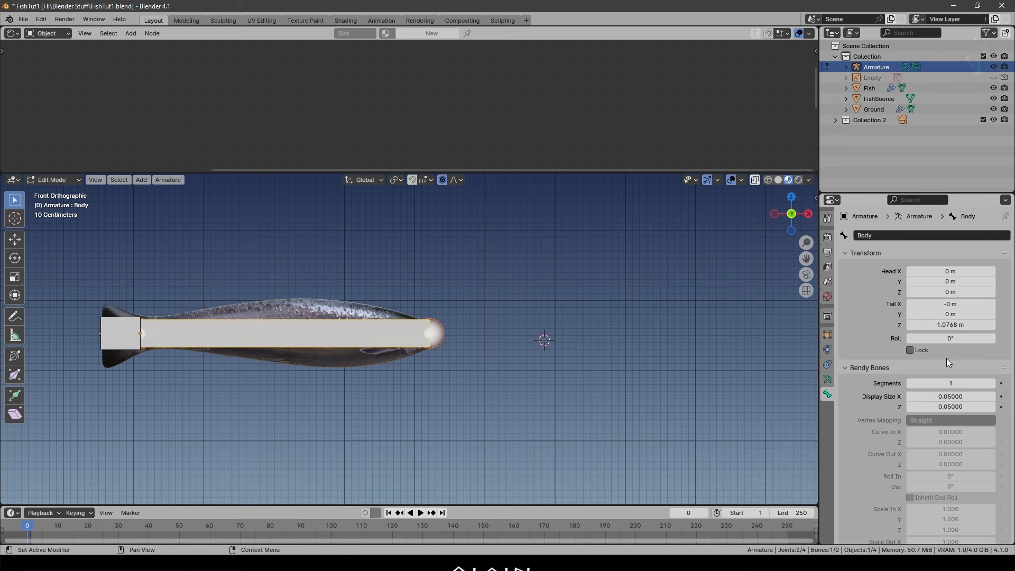
- Set the Body bone's bendy bone segments to 10
{"action": "left_click", "coordinate": [992, 384]}
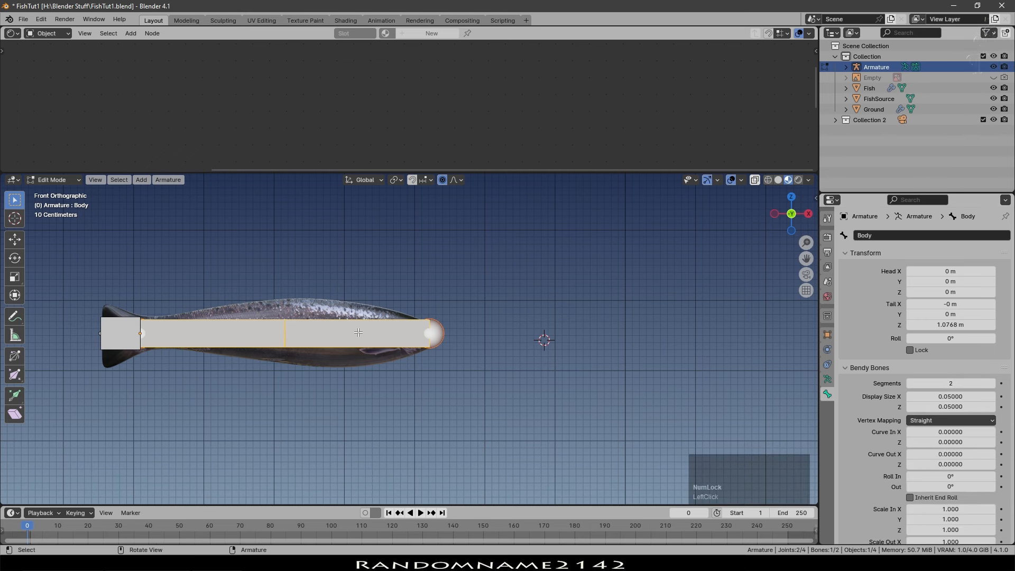
{"action": "left_click", "coordinate": [945, 384]}
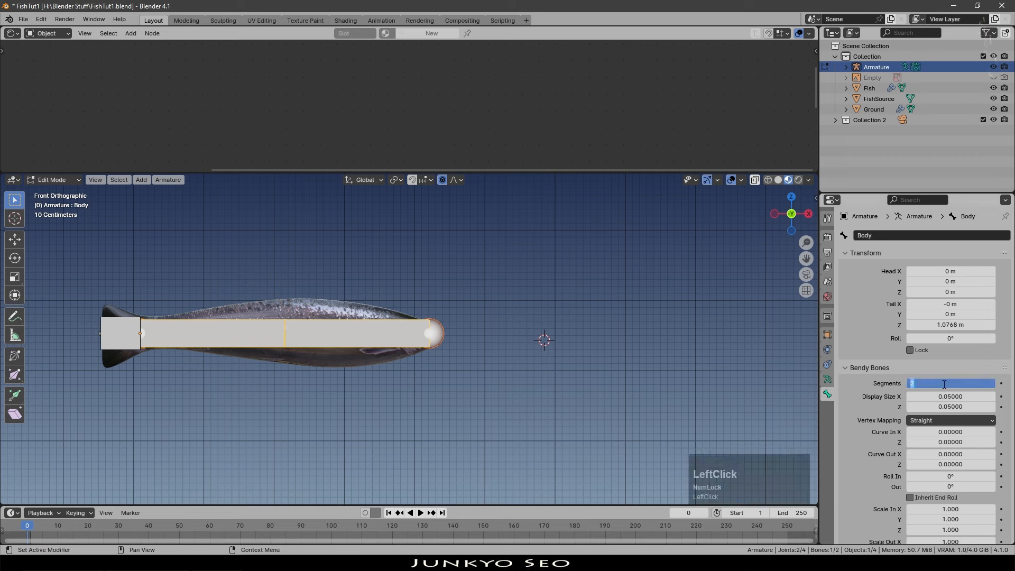
{"action": "type", "text": "10"}
{"action": "key", "text": "KP_Enter"}
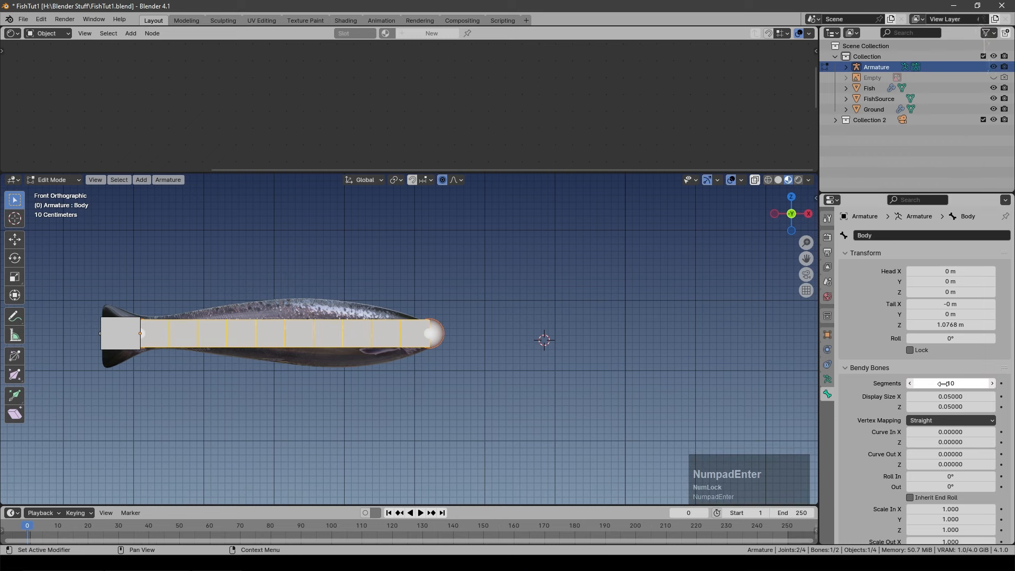
- Set the Body bone's bendy segments to 25, leave Edit Mode and save the file
{"action": "middle_click_drag", "start_coordinate": [365, 352], "coordinate": [373, 383]}
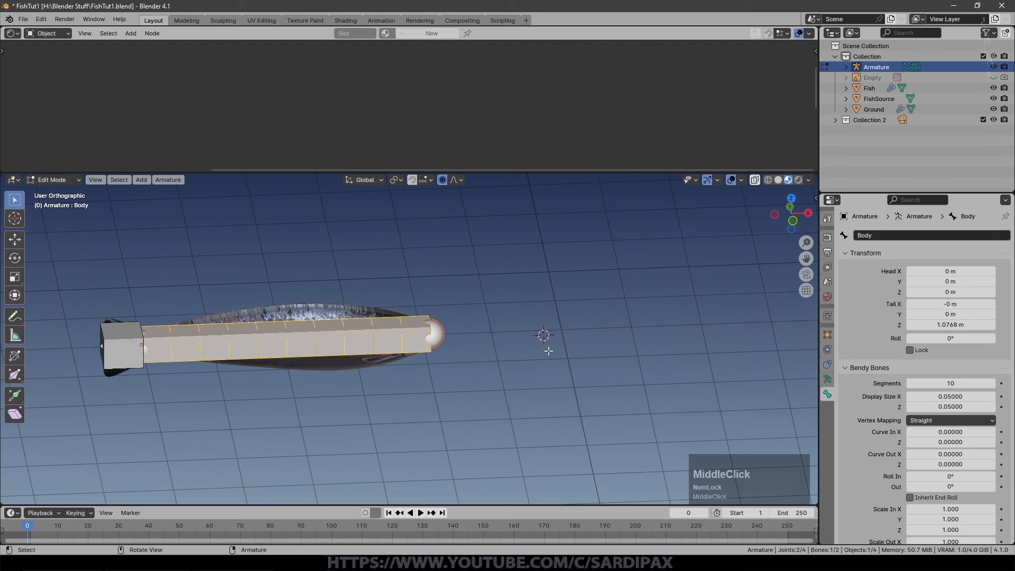
{"action": "left_click", "coordinate": [950, 382]}
{"action": "type", "text": "25"}
{"action": "key", "text": "KP_Enter"}
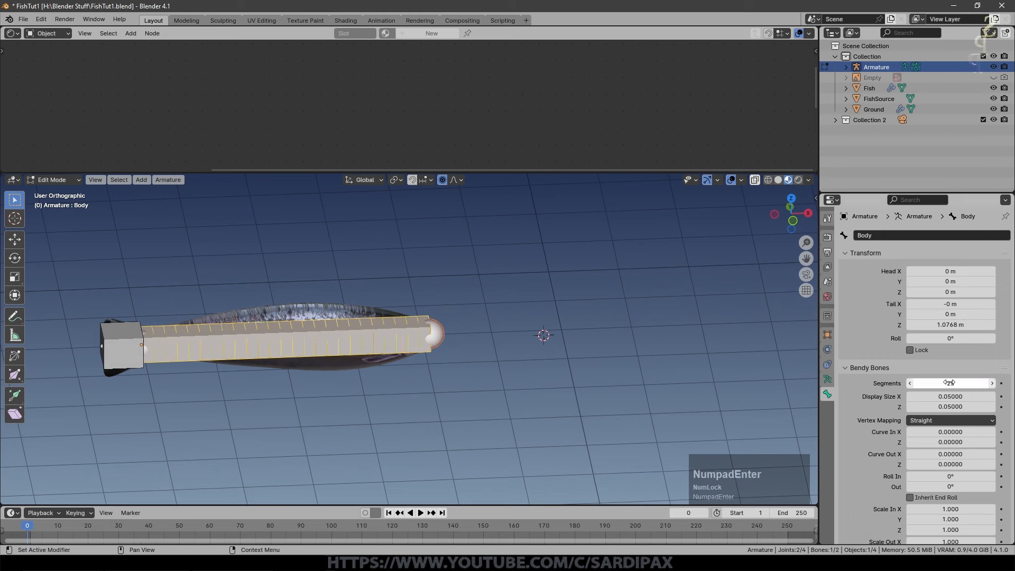
{"action": "key", "text": "Tab"}
{"action": "key", "text": "ctrl+s"}
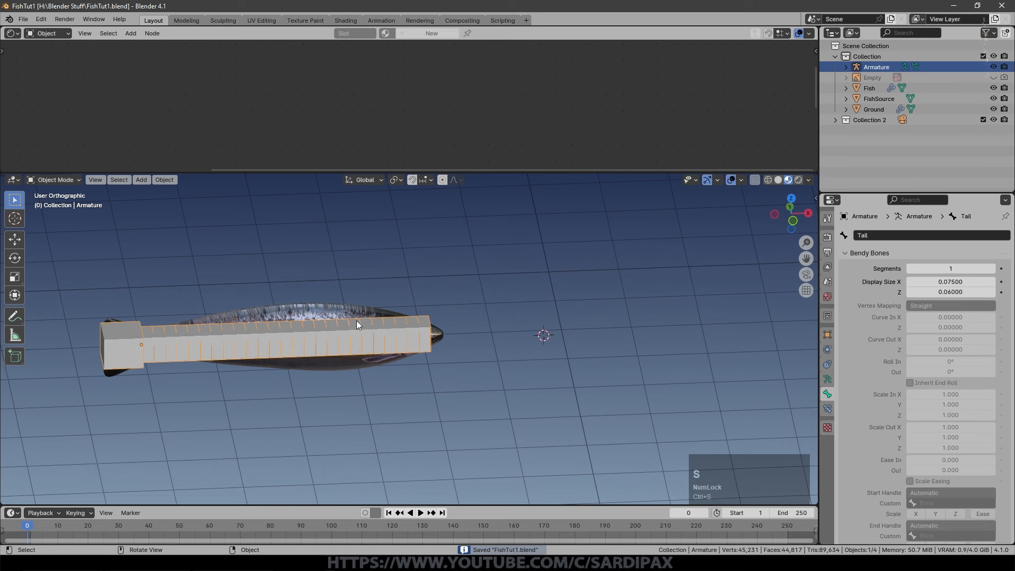
- In the armature's Edit Mode, set the Tail bone's parent to the Body bone
{"action": "left_click", "coordinate": [388, 336]}
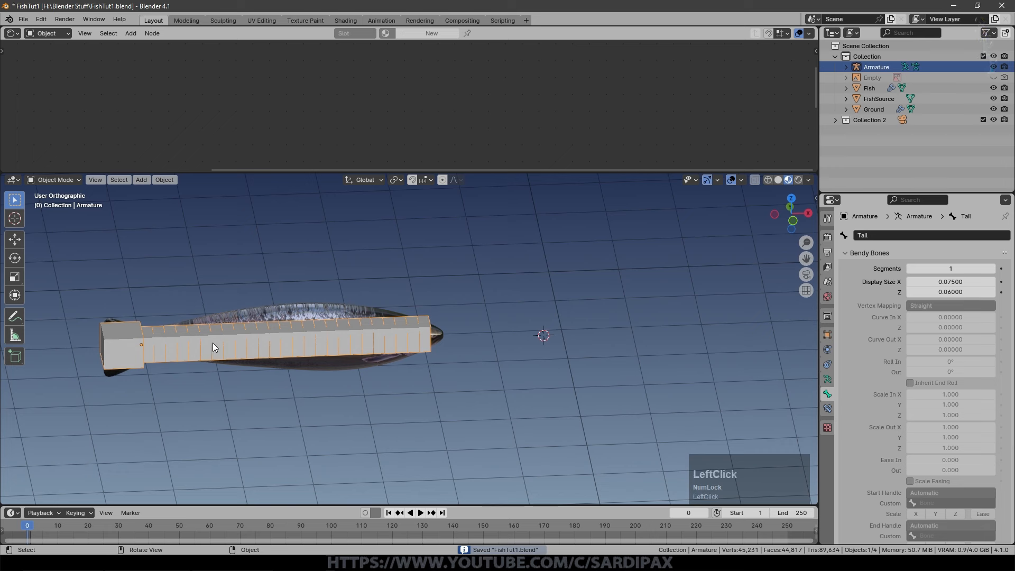
{"action": "left_click", "coordinate": [868, 253]}
{"action": "left_click", "coordinate": [62, 180]}
{"action": "left_click", "coordinate": [55, 203]}
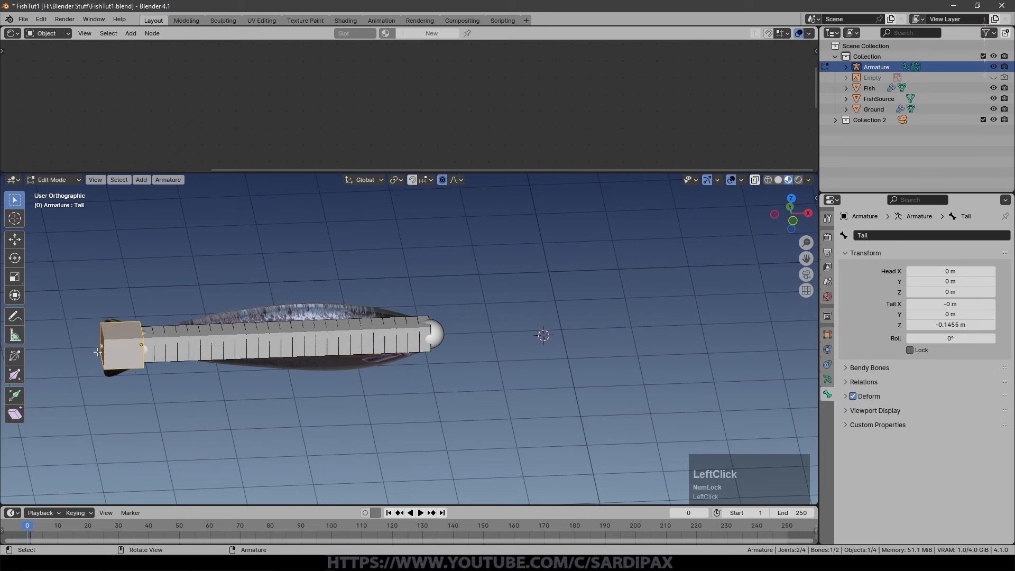
{"action": "left_click", "coordinate": [848, 381]}
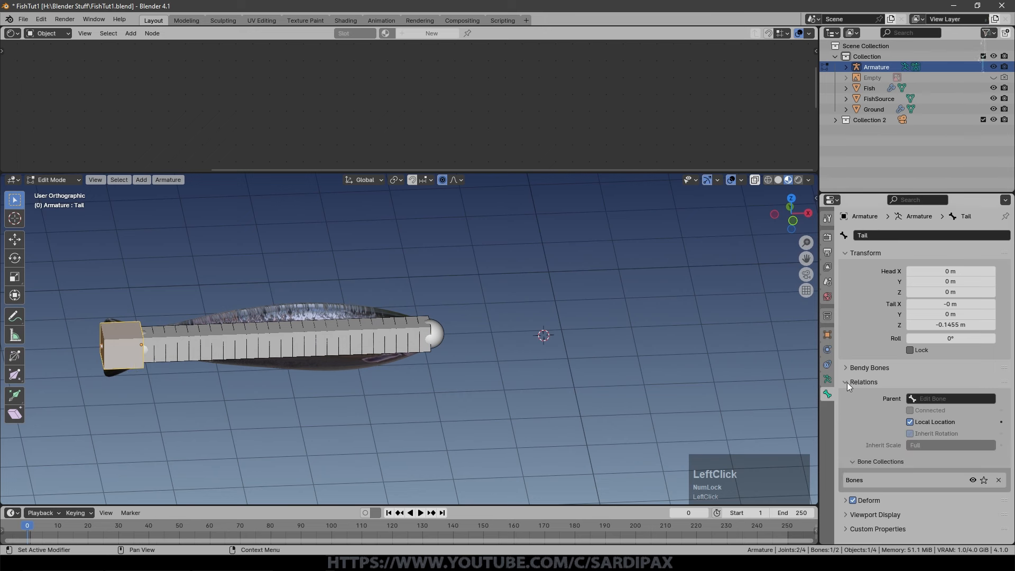
{"action": "left_click", "coordinate": [939, 397]}
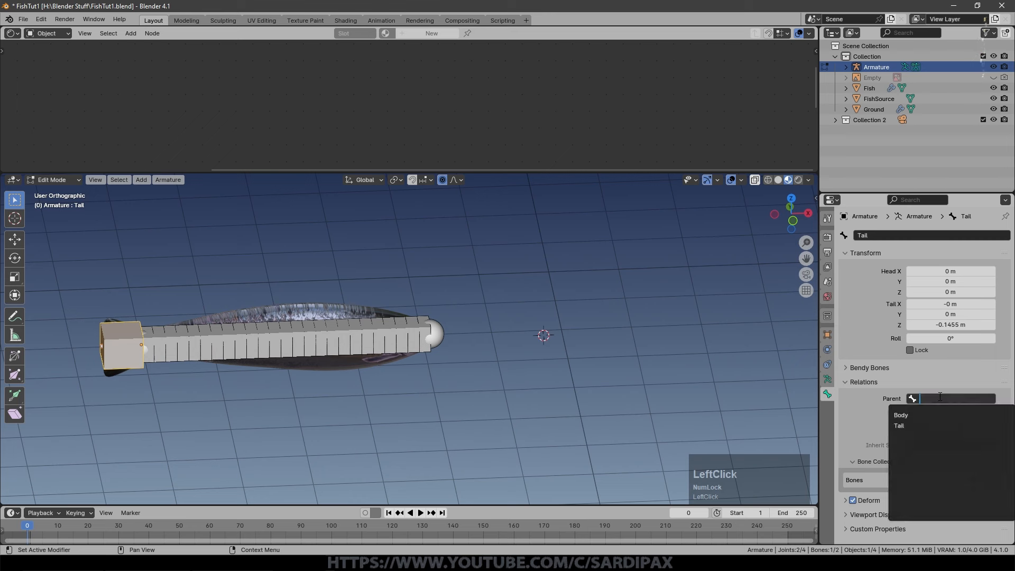
{"action": "left_click", "coordinate": [901, 415]}
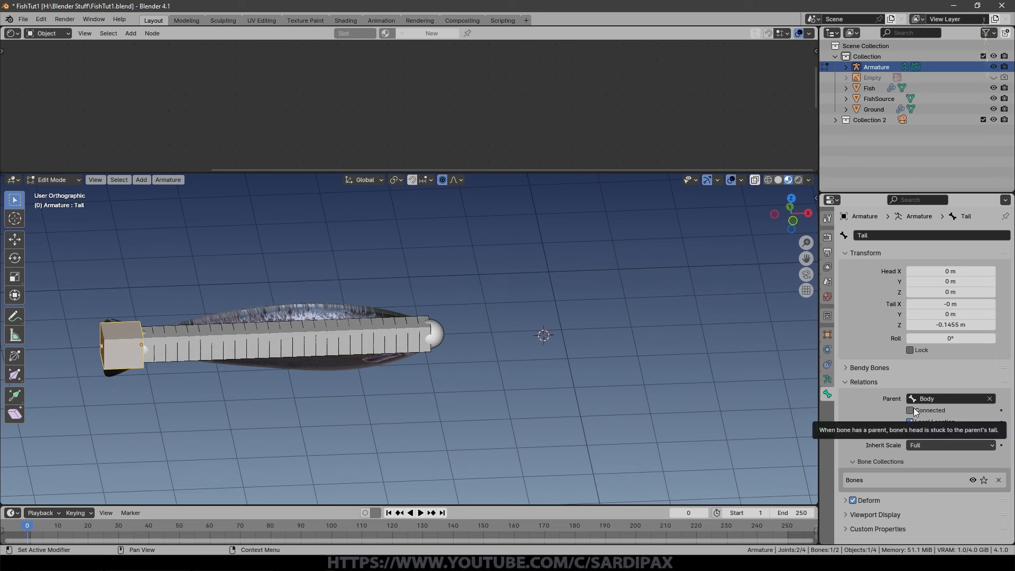
- Connect the Tail bone to its parent Body bone and rotate the armature 180° about the global Y axis
{"action": "left_click", "coordinate": [910, 411]}
{"action": "key", "text": "ctrl+z"}
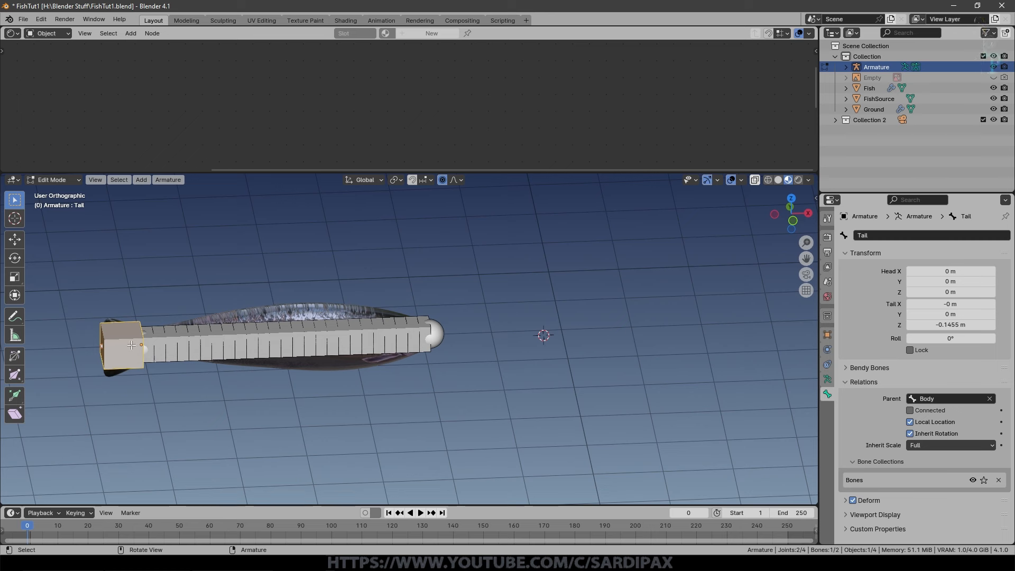
{"action": "left_click", "coordinate": [178, 349]}
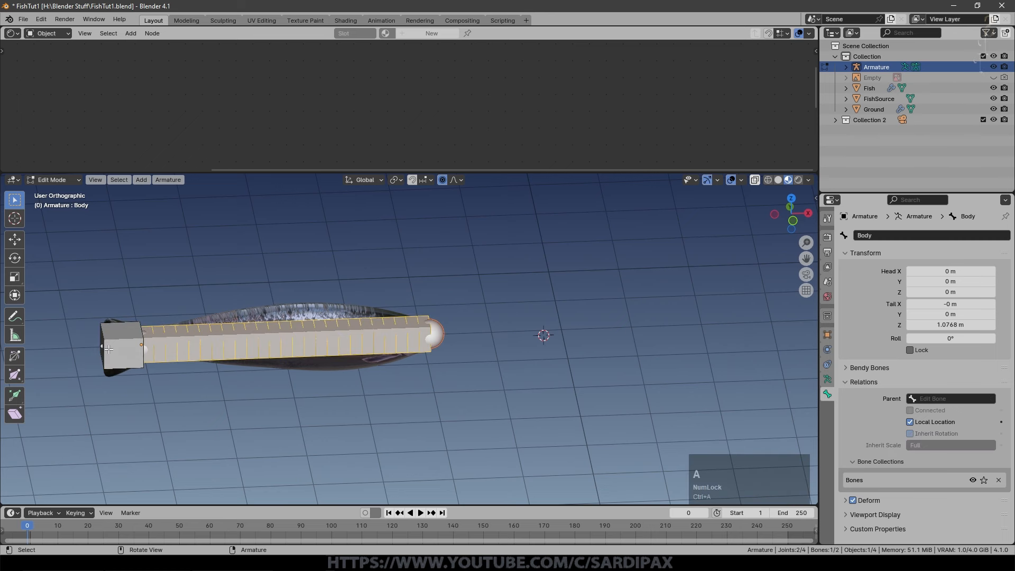
{"action": "left_click", "coordinate": [402, 338]}
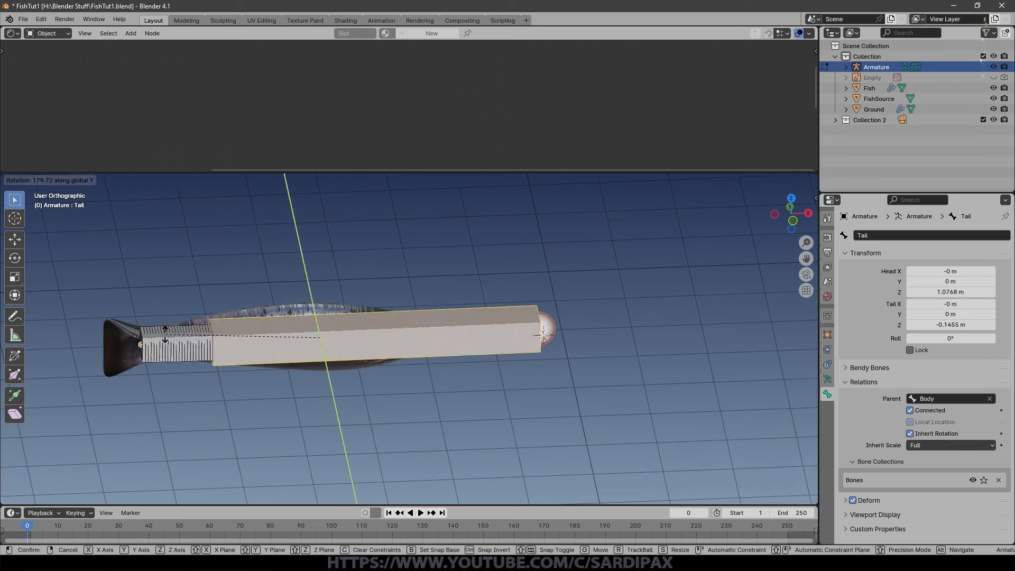
{"action": "key", "text": "Escape"}
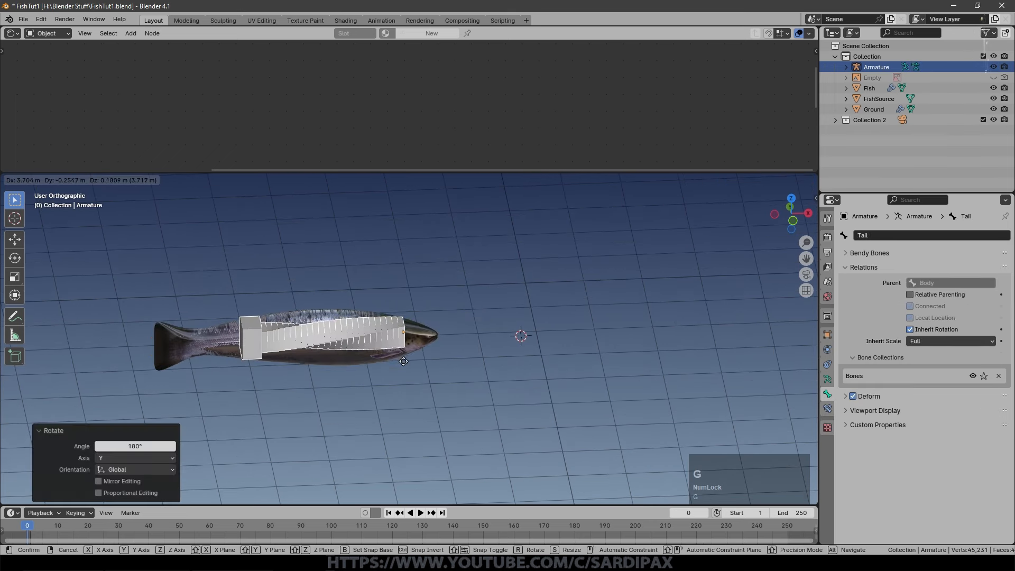
- Scale the armature by about 1.501 and move it over the fish's body in the front view
{"action": "left_click", "coordinate": [404, 363]}
{"action": "key", "text": "KP_1"}
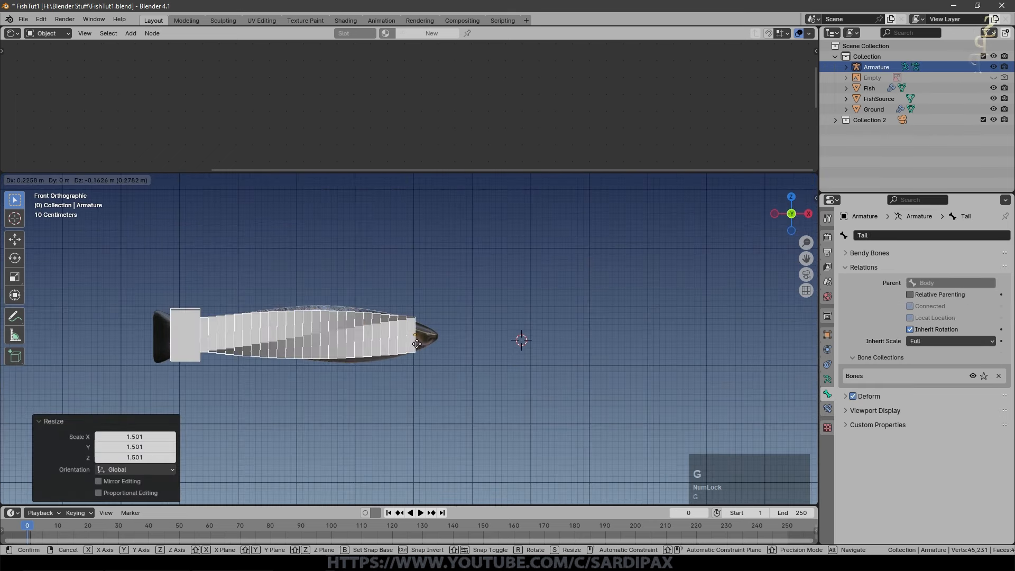
{"action": "left_click", "coordinate": [455, 285]}
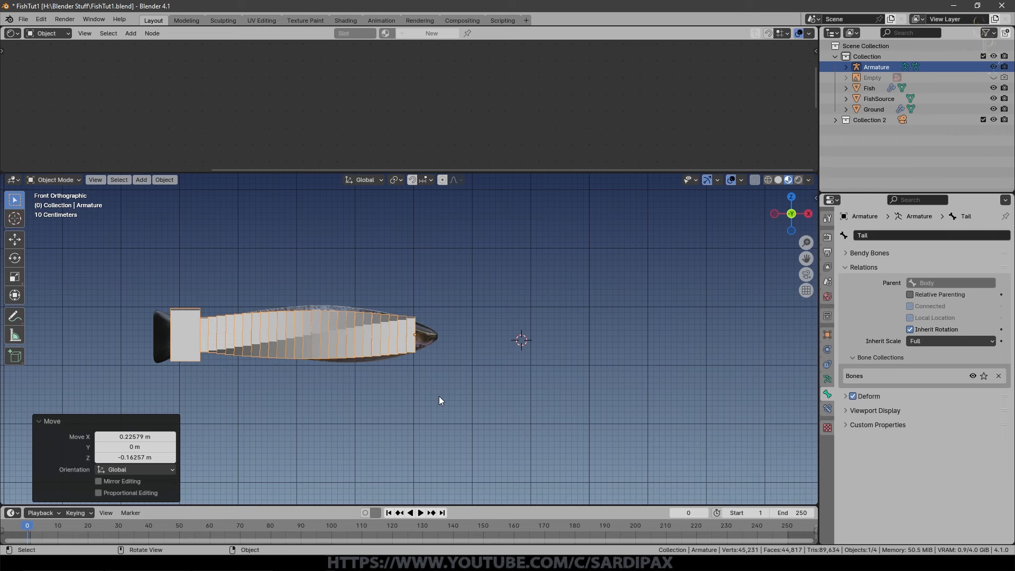
- Try moving and rotating the Tail bone in Edit Mode to test how the Body bone bends
{"action": "key", "text": "Tab"}
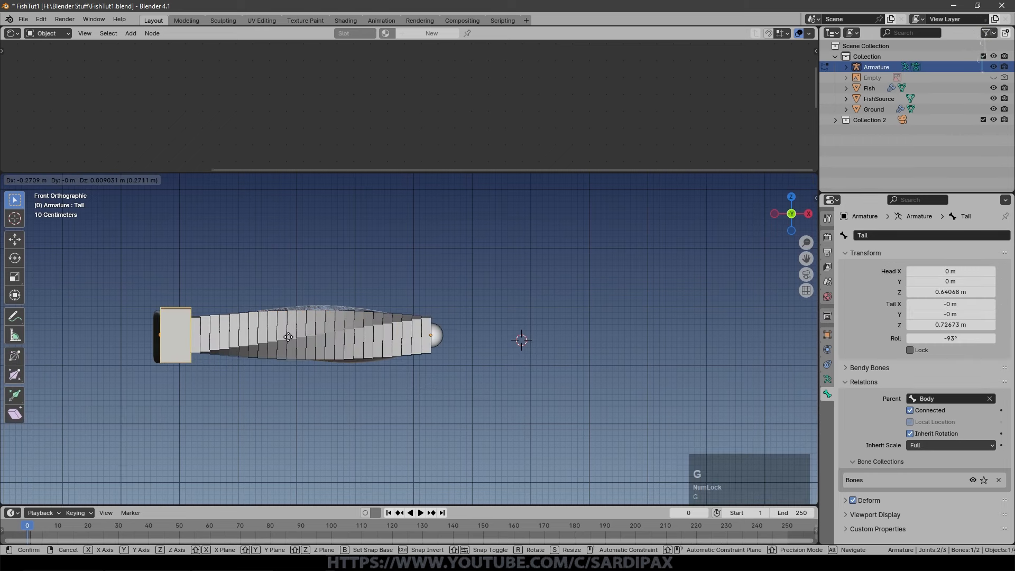
{"action": "key", "text": "g"}
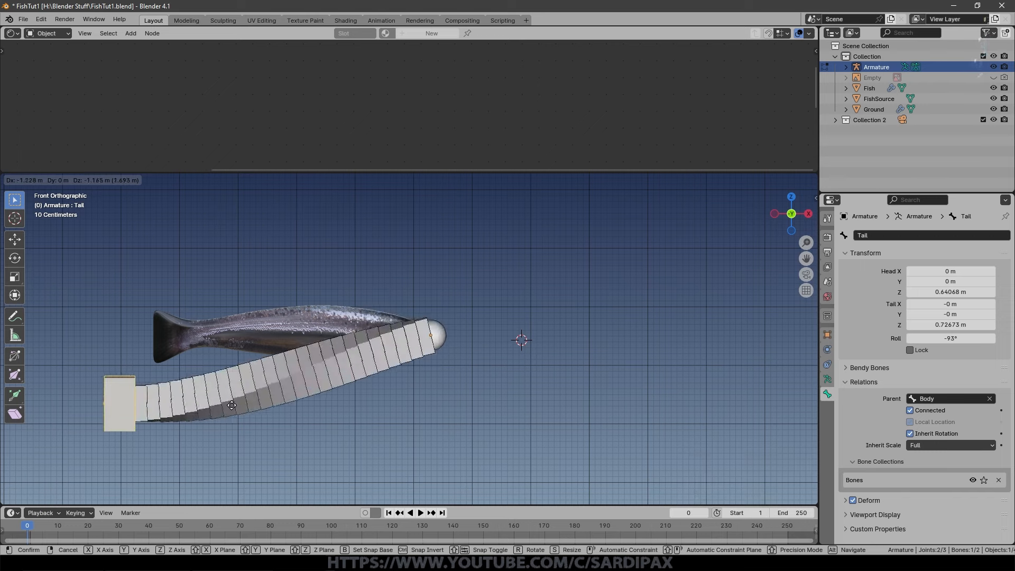
{"action": "key", "text": "Escape"}
{"action": "middle_click_drag", "start_coordinate": [248, 376], "coordinate": [333, 404]}
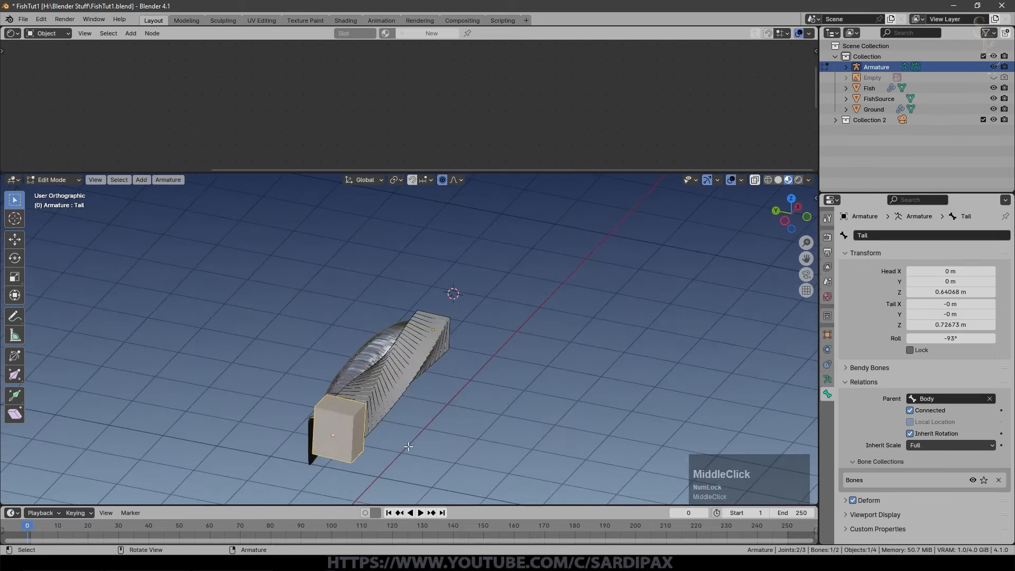
{"action": "key", "text": "g"}
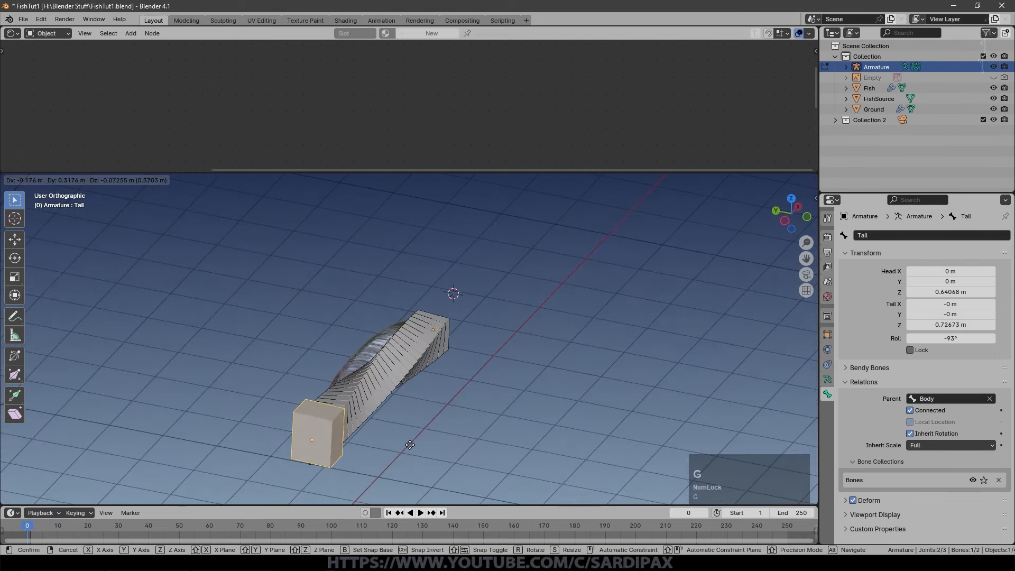
{"action": "key", "text": "Escape"}
{"action": "key", "text": "r"}
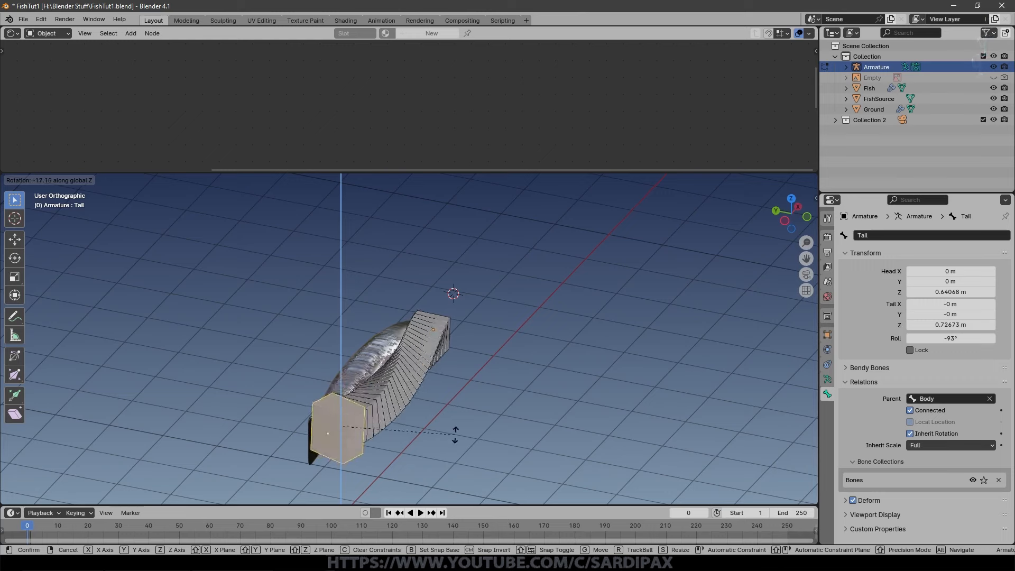
{"action": "key", "text": "Escape"}
- Clear the bone roll to 0° to straighten the twisted Body segments
{"action": "key", "text": "KP_7"}
{"action": "left_click", "coordinate": [206, 368]}
{"action": "key", "text": "alt+r"}
{"action": "left_click", "coordinate": [205, 369]}
{"action": "middle_click_drag", "start_coordinate": [359, 412], "coordinate": [356, 343]}
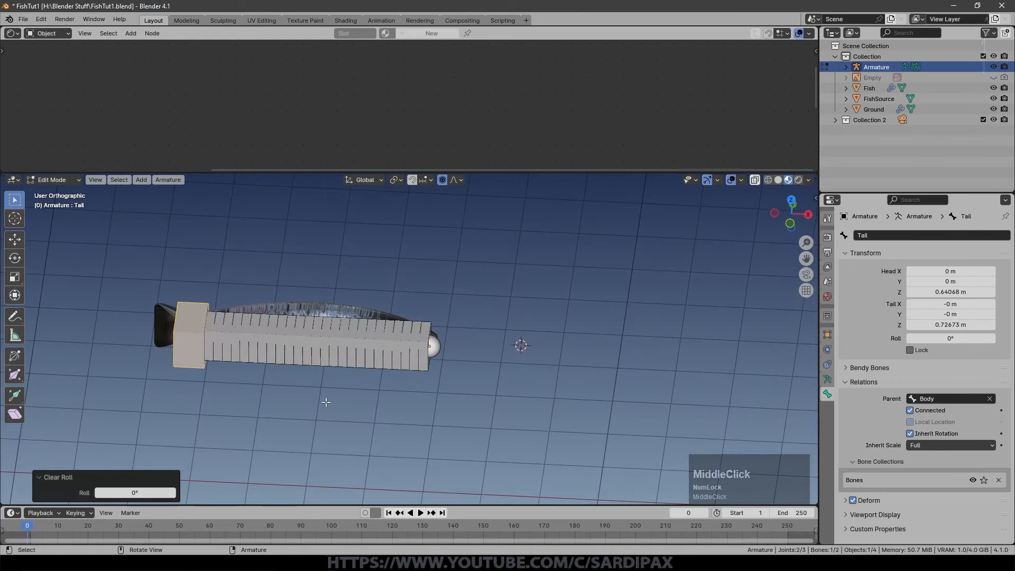
- Try moving the Tail bone freely and along the Y axis from the top view to test the bending
{"action": "key", "text": "Tab"}
{"action": "key", "text": "Tab"}
{"action": "key", "text": "g"}
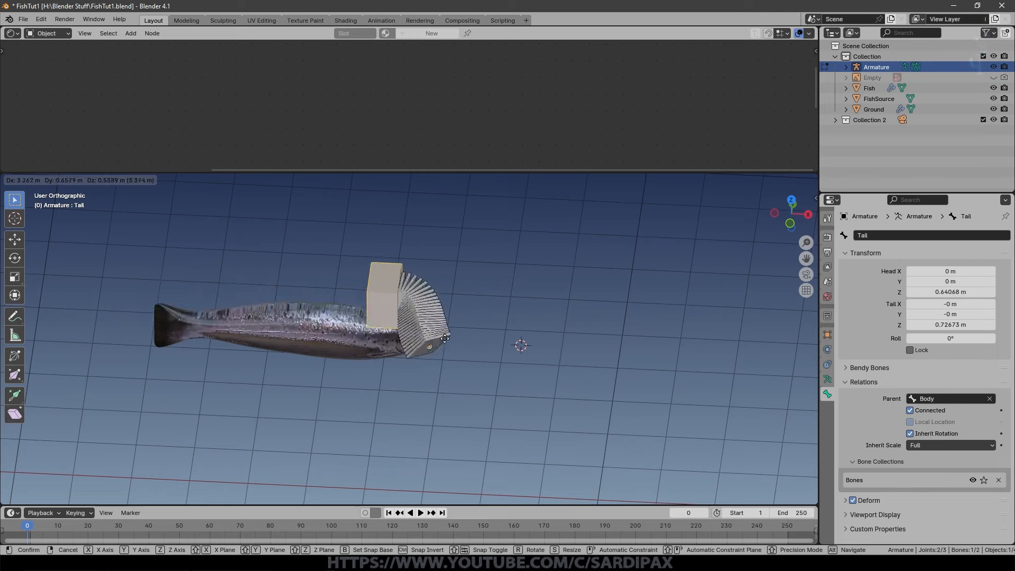
{"action": "key", "text": "Escape"}
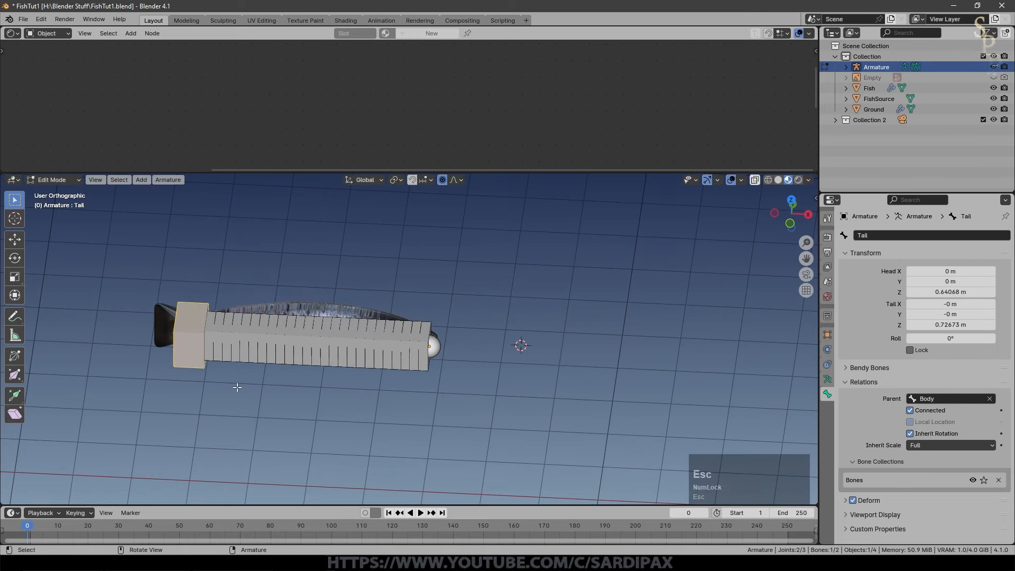
{"action": "key", "text": "KP_7"}
{"action": "key", "text": "g"}
{"action": "key", "text": "y"}
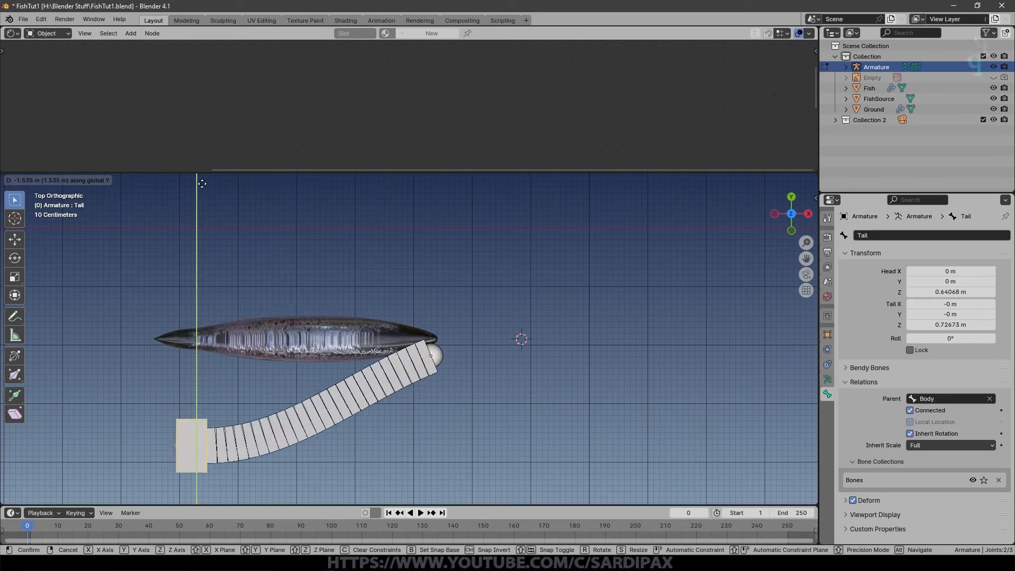
{"action": "key", "text": "Escape"}
- Leave Edit Mode, center the armature on the fish's body in the top view and save the file
{"action": "key", "text": "Tab"}
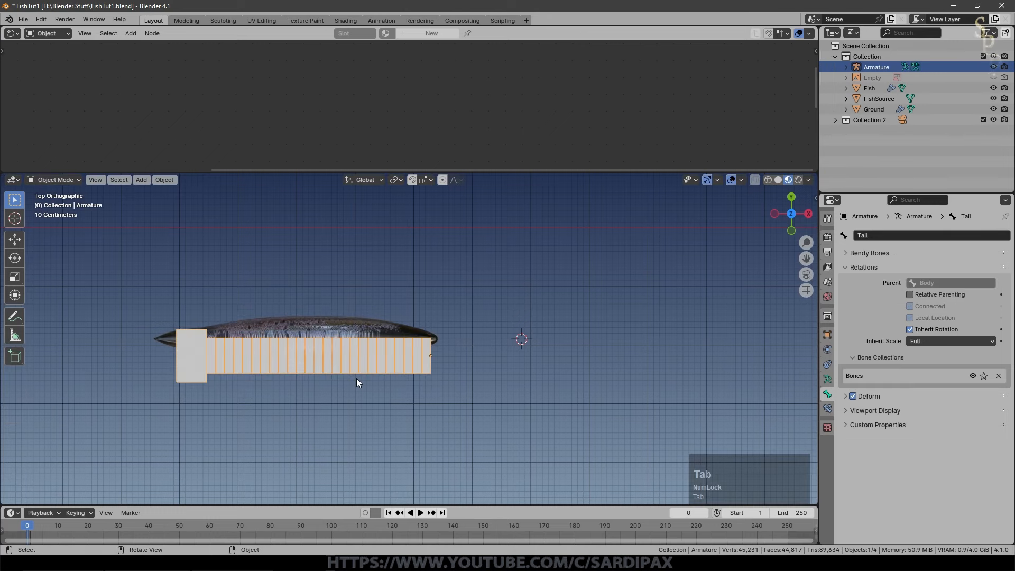
{"action": "key", "text": "g"}
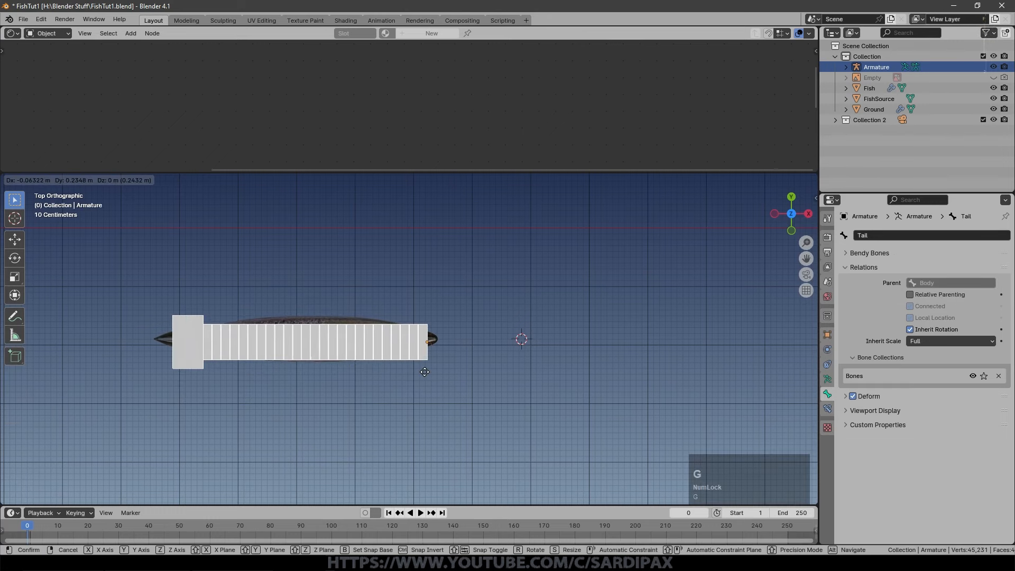
{"action": "key", "text": "shift"}
{"action": "left_click", "coordinate": [422, 369]}
{"action": "key", "text": "KP_1"}
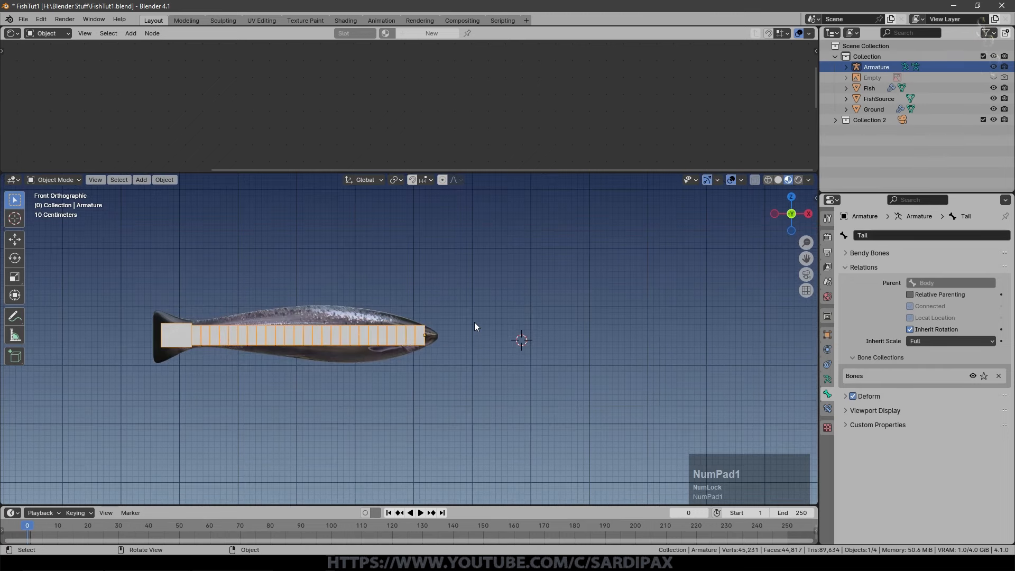
{"action": "left_click", "coordinate": [297, 328]}
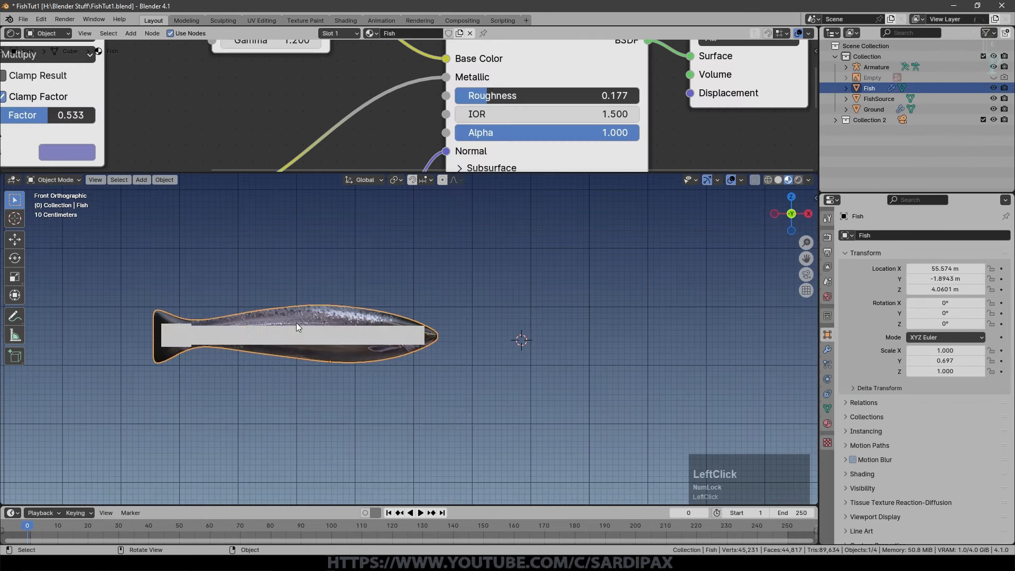
{"action": "left_click", "coordinate": [335, 339]}
{"action": "key", "text": "ctrl+s"}
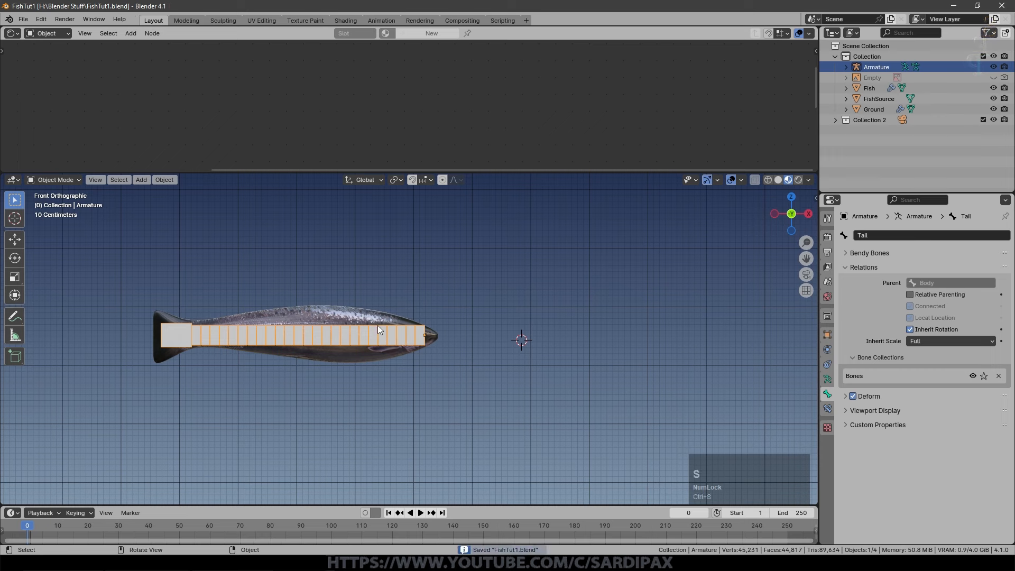
- Parent the fish mesh to the armature using Armature Deform With Envelope Weights
{"action": "left_click", "coordinate": [369, 317]}
{"action": "left_click", "coordinate": [363, 332], "text": "shift"}
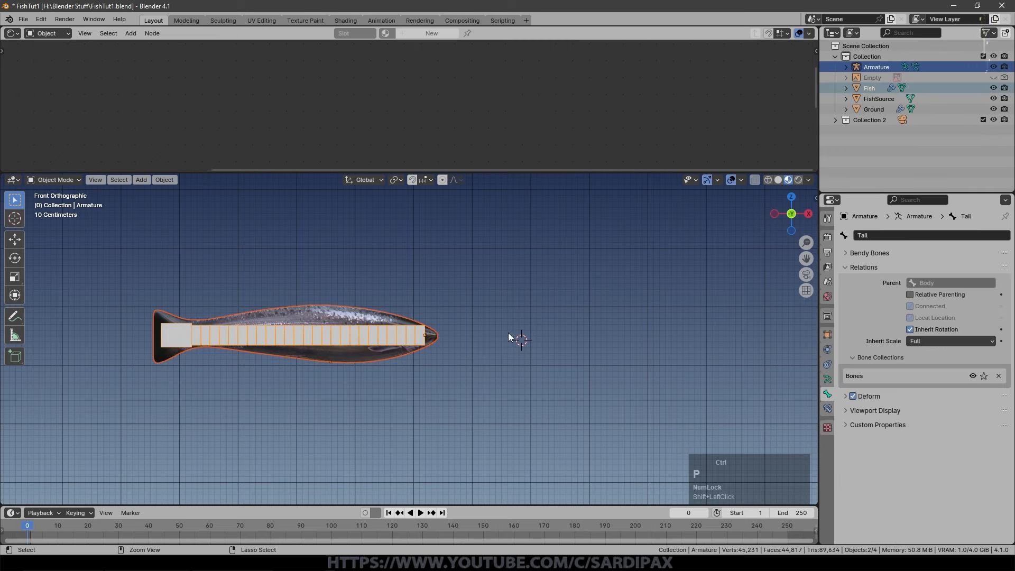
{"action": "key", "text": "ctrl+p"}
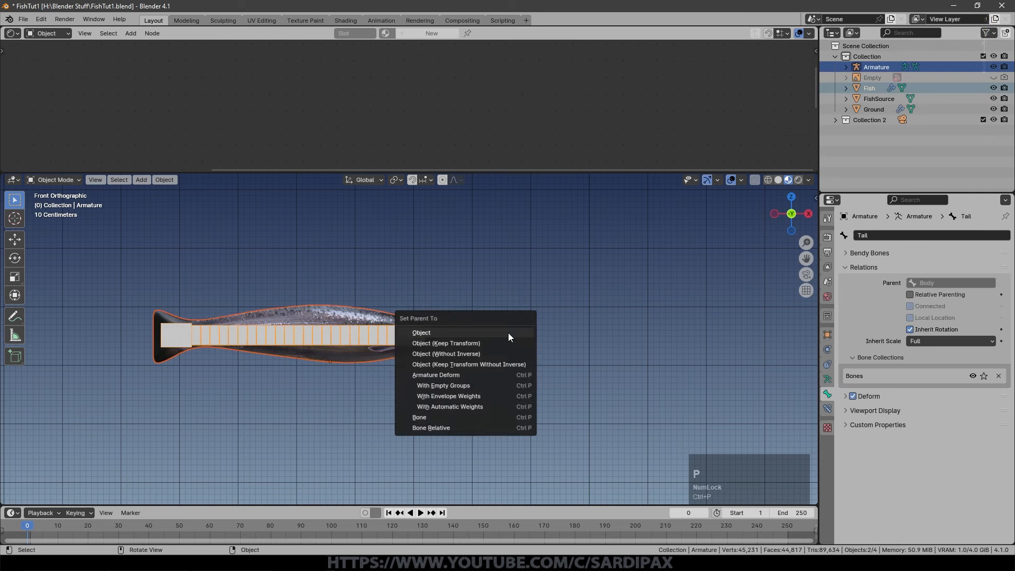
{"action": "left_click", "coordinate": [460, 398]}
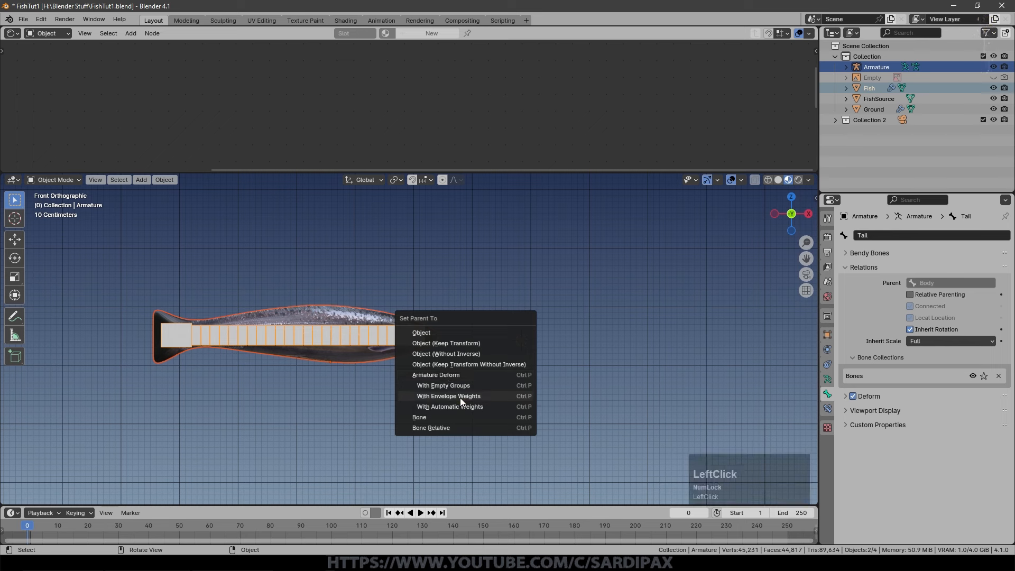
- Try rotating the Tail bone and moving the Body bone in Pose Mode to test the mesh deformation, cancelling each and returning to Object Mode
{"action": "left_click", "coordinate": [53, 181]}
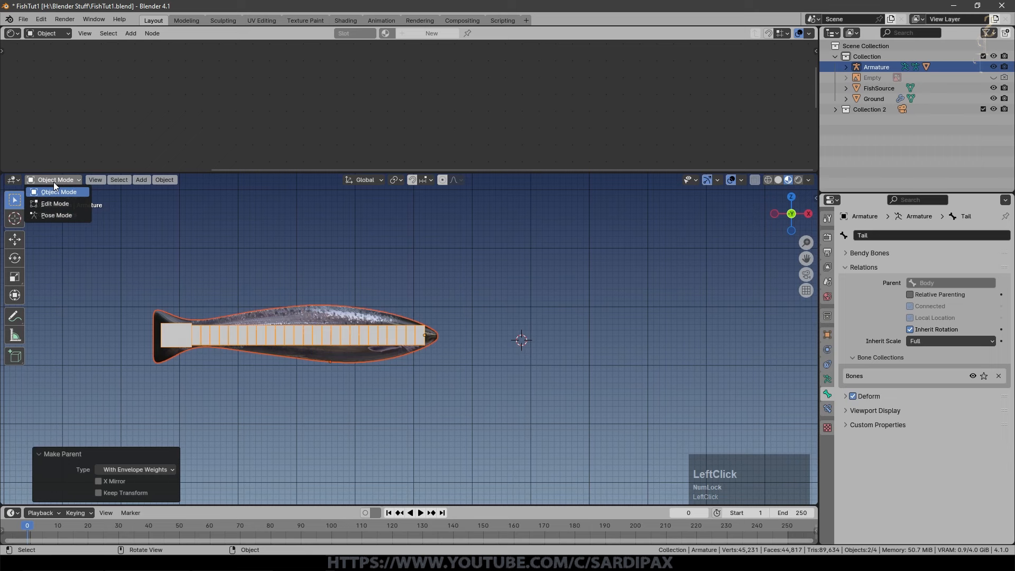
{"action": "left_click", "coordinate": [53, 215]}
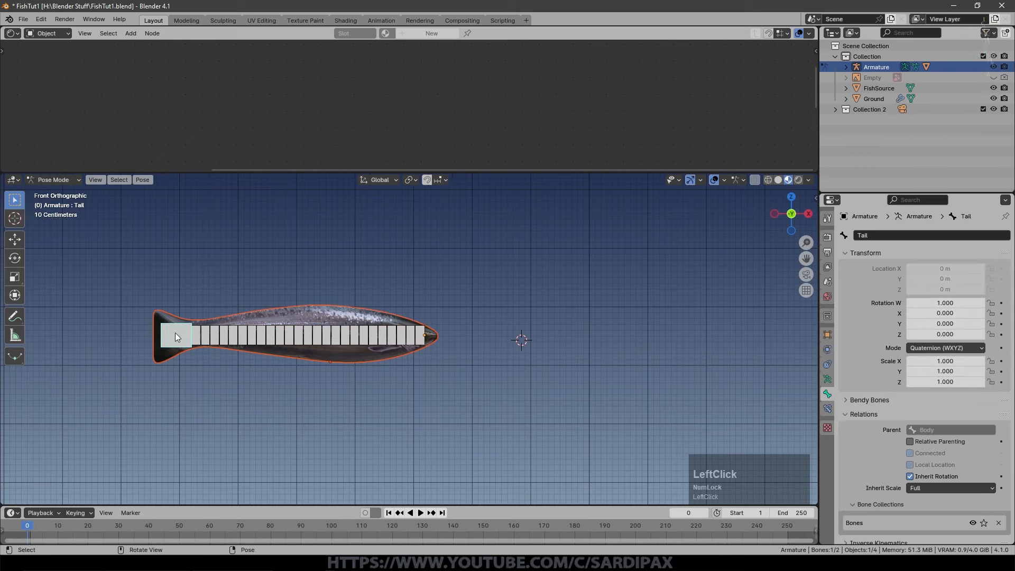
{"action": "key", "text": "r"}
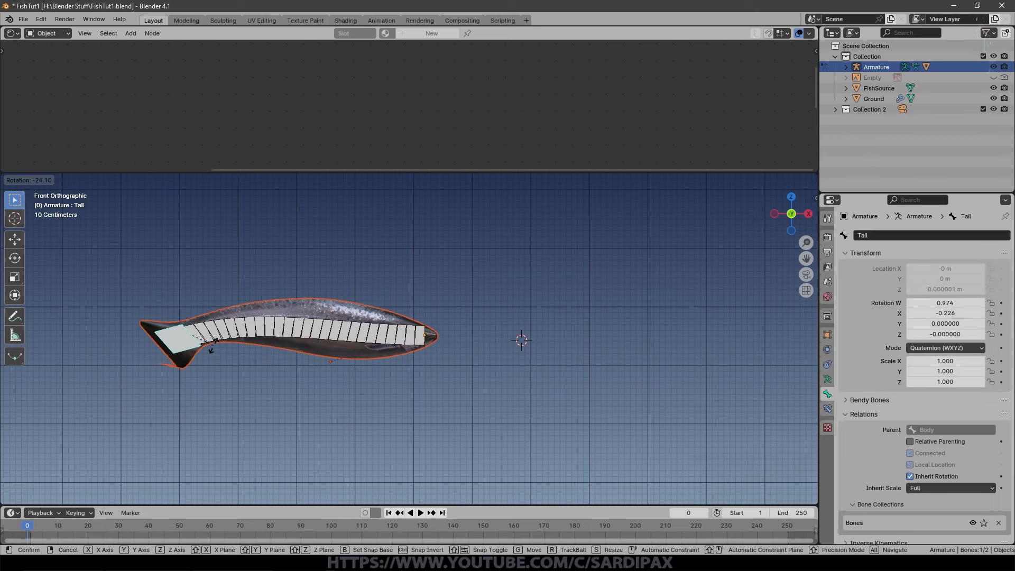
{"action": "key", "text": "Escape"}
{"action": "left_click", "coordinate": [418, 341]}
{"action": "key", "text": "g"}
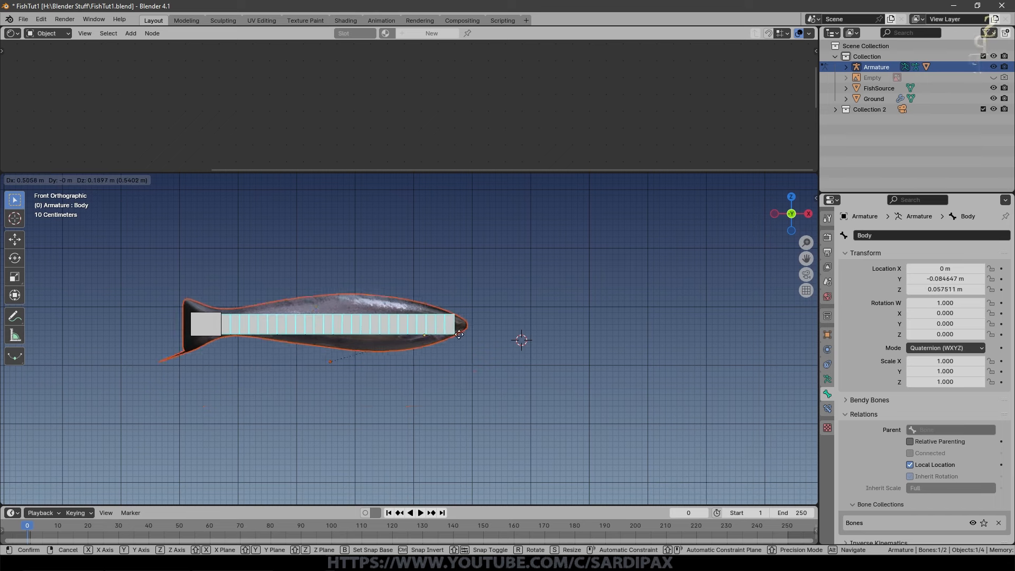
{"action": "key", "text": "Escape"}
{"action": "middle_click_drag", "start_coordinate": [286, 384], "coordinate": [479, 360], "text": "shift"}
{"action": "left_click", "coordinate": [53, 180]}
{"action": "left_click", "coordinate": [53, 192]}
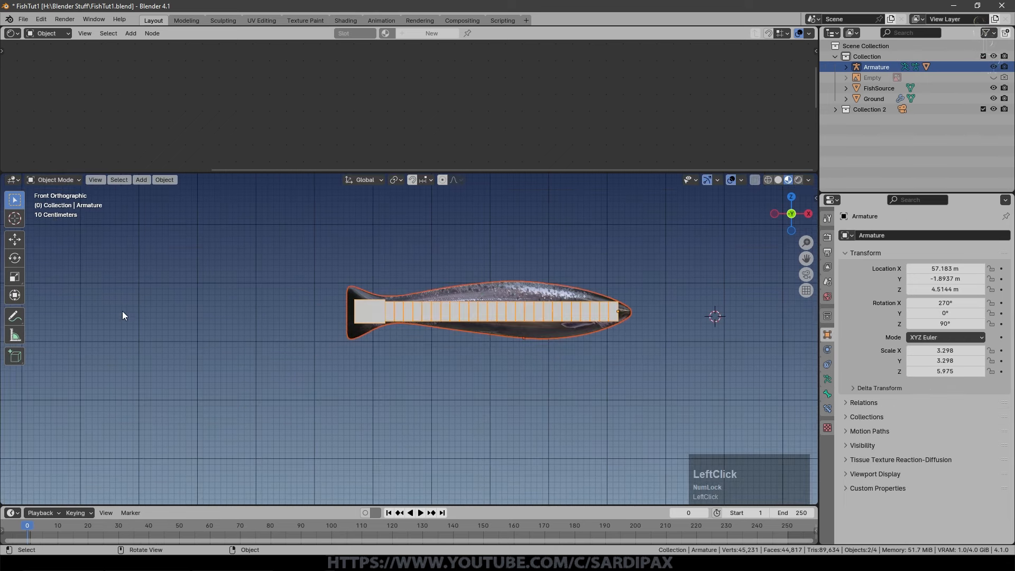
- Examine the Body and Tail vertex groups in the fish mesh's object data
{"action": "left_click", "coordinate": [506, 290]}
{"action": "left_click", "coordinate": [828, 409]}
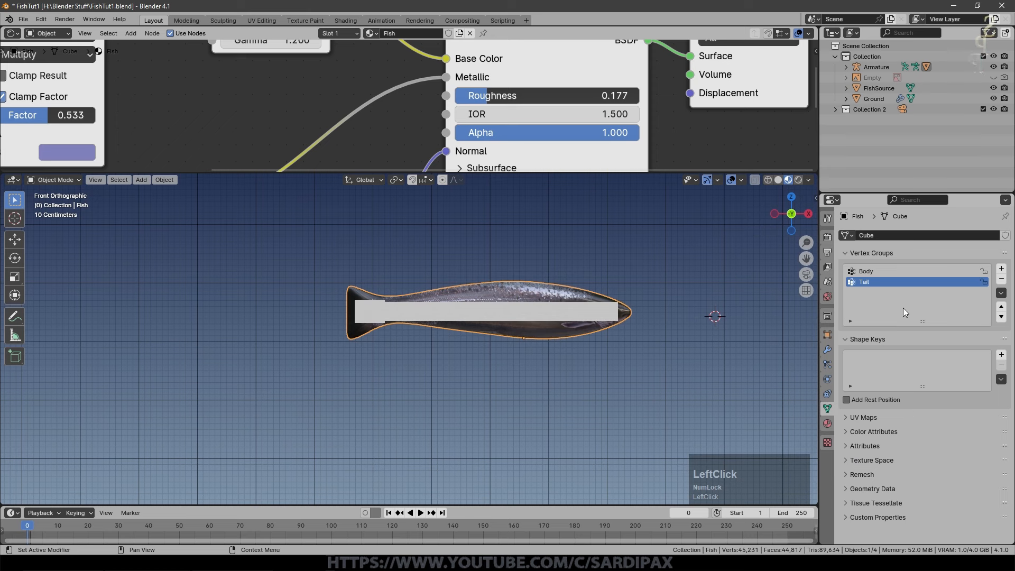
{"action": "left_click", "coordinate": [876, 271]}
{"action": "left_click", "coordinate": [872, 281]}
{"action": "left_click", "coordinate": [873, 272]}
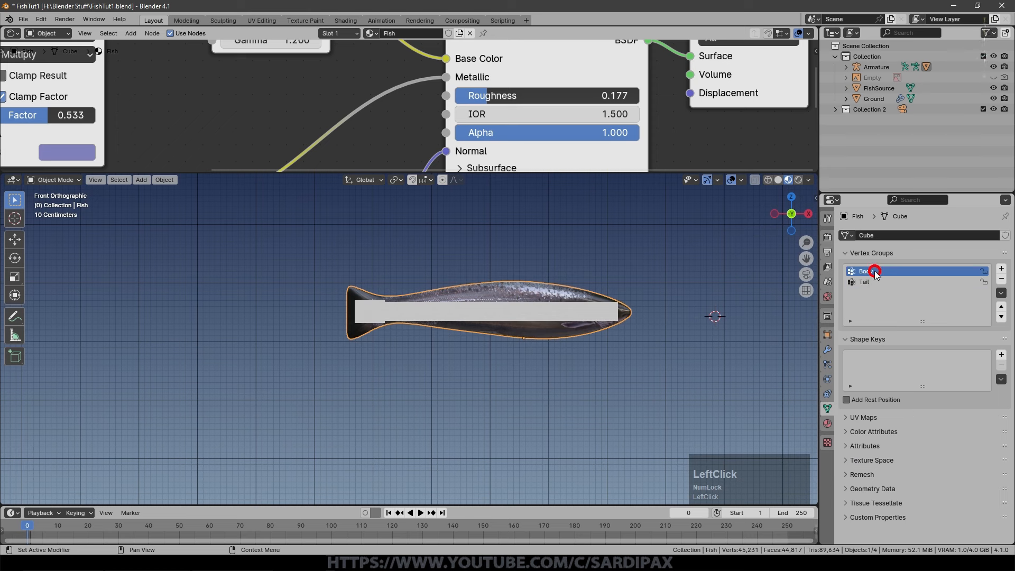
{"action": "left_click", "coordinate": [873, 281]}
{"action": "left_click", "coordinate": [878, 271]}
{"action": "key", "text": "Caps_Lock"}
{"action": "key", "text": "Caps_Lock"}
{"action": "left_click", "coordinate": [873, 282]}
- Save the file with the armature selected, switch to top view and change the shader editor area to a Graph Editor
{"action": "left_click", "coordinate": [639, 294]}
{"action": "key", "text": "ctrl+s"}
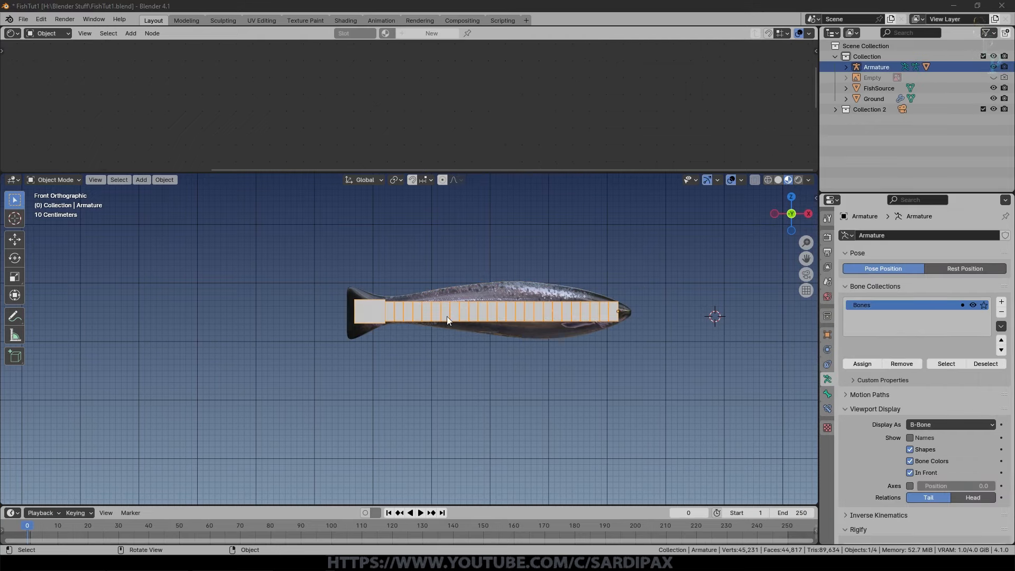
{"action": "key", "text": "KP_7"}
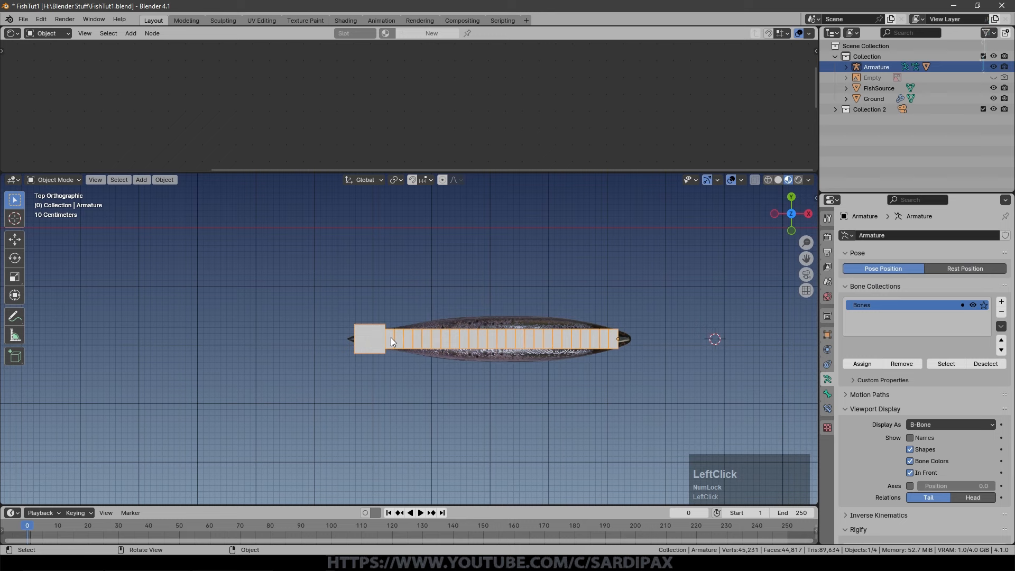
{"action": "left_click", "coordinate": [13, 33]}
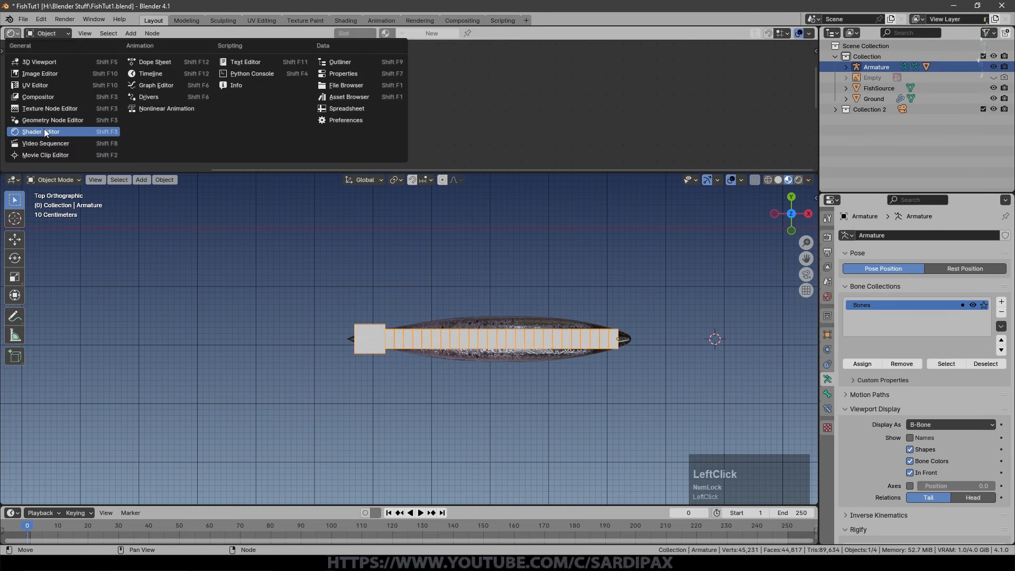
{"action": "left_click", "coordinate": [156, 85]}
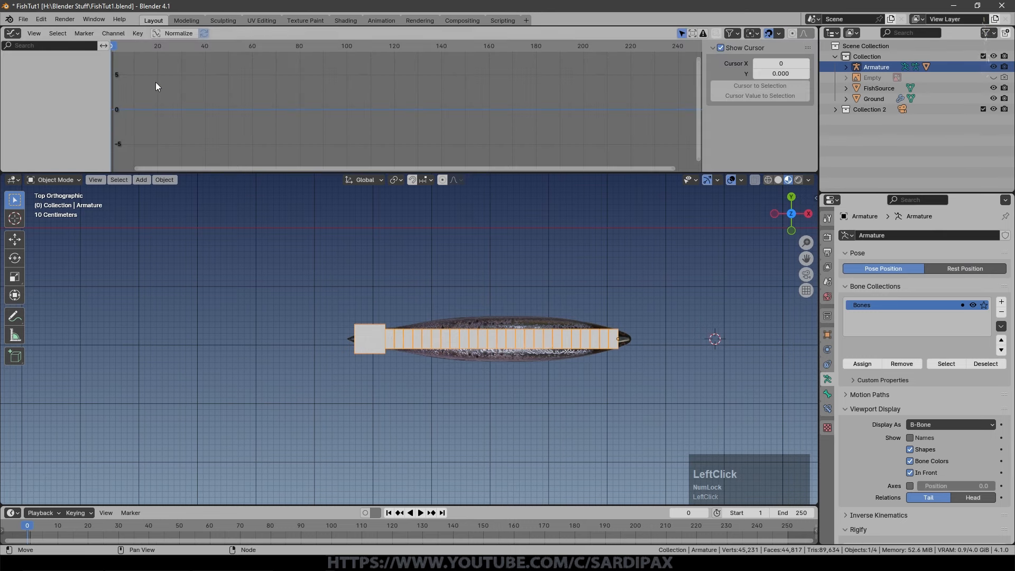
- Put the armature in Pose Mode and try rotating the Tail bone in the top view, cancelling the rotation
{"action": "left_click", "coordinate": [53, 180]}
{"action": "left_click", "coordinate": [50, 217]}
{"action": "key", "text": "g"}
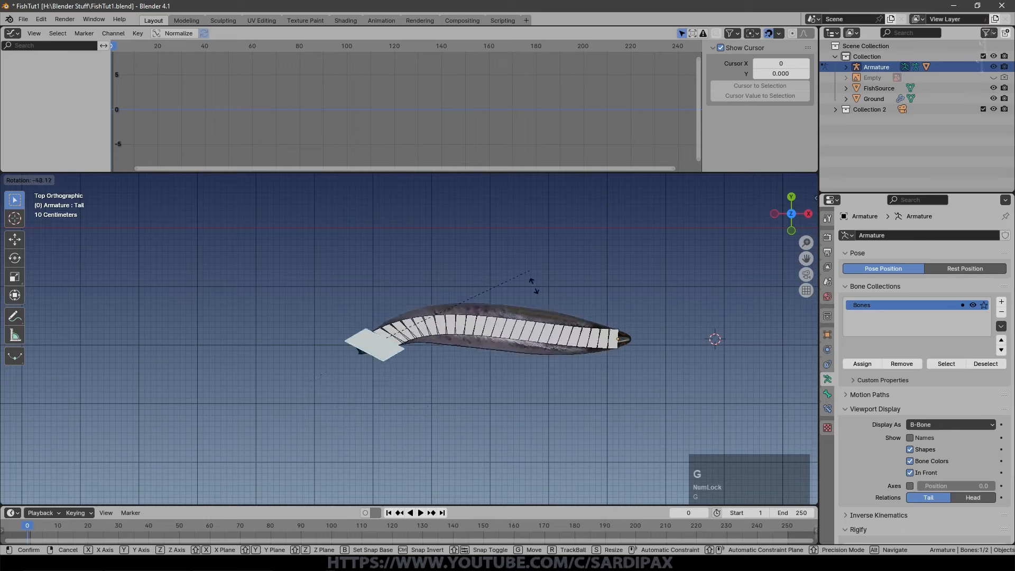
{"action": "key", "text": "Escape"}
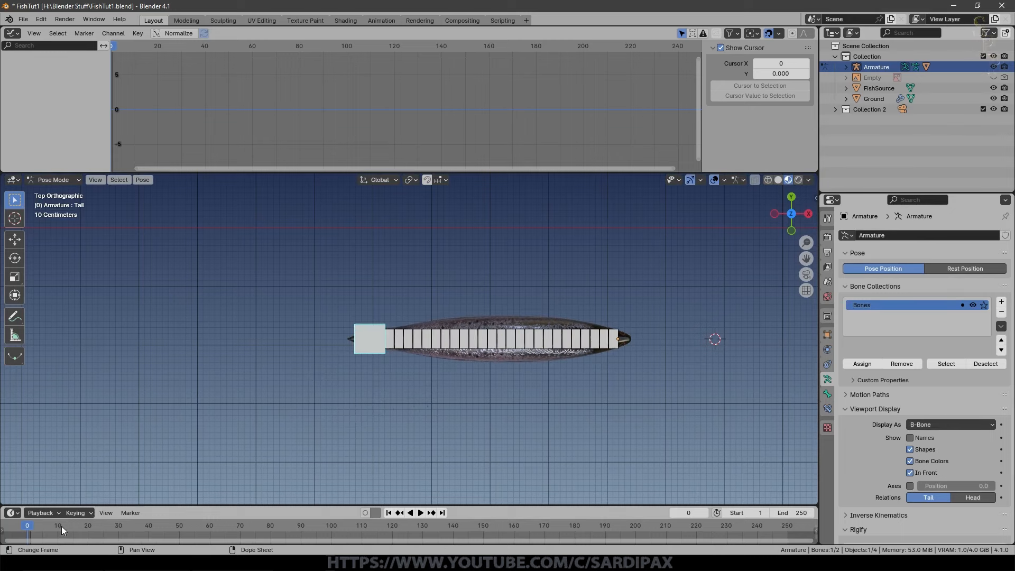
- Keyframe the Tail bone at frame 1 and select its Z Quaternion Rotation channel in the widened channel list
{"action": "left_click", "coordinate": [389, 513]}
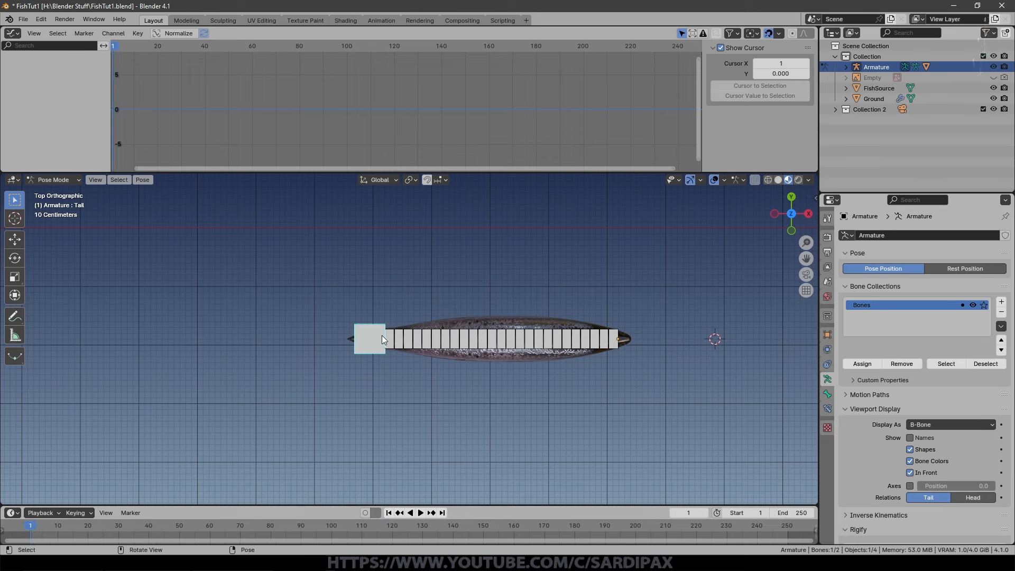
{"action": "key", "text": "i"}
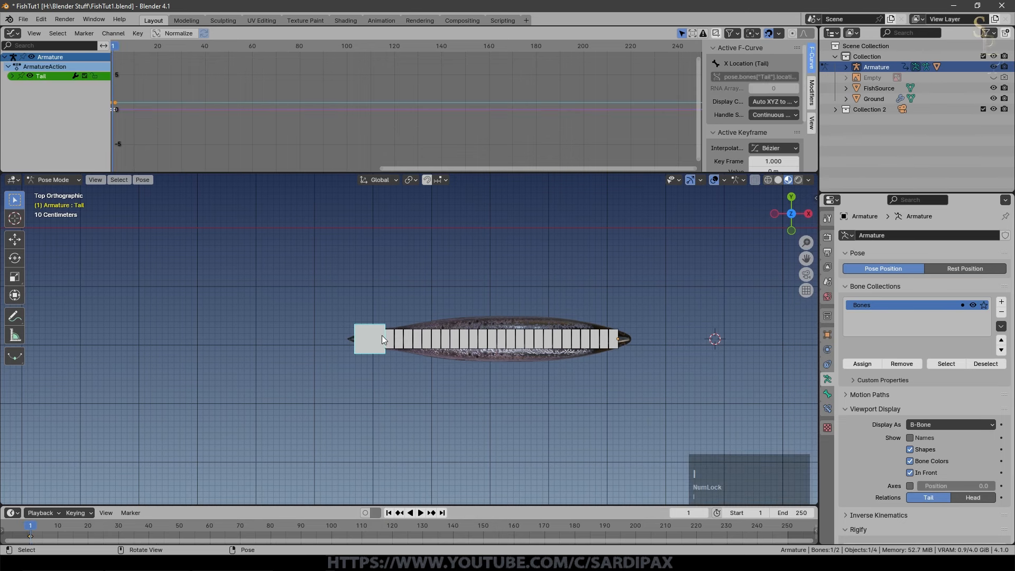
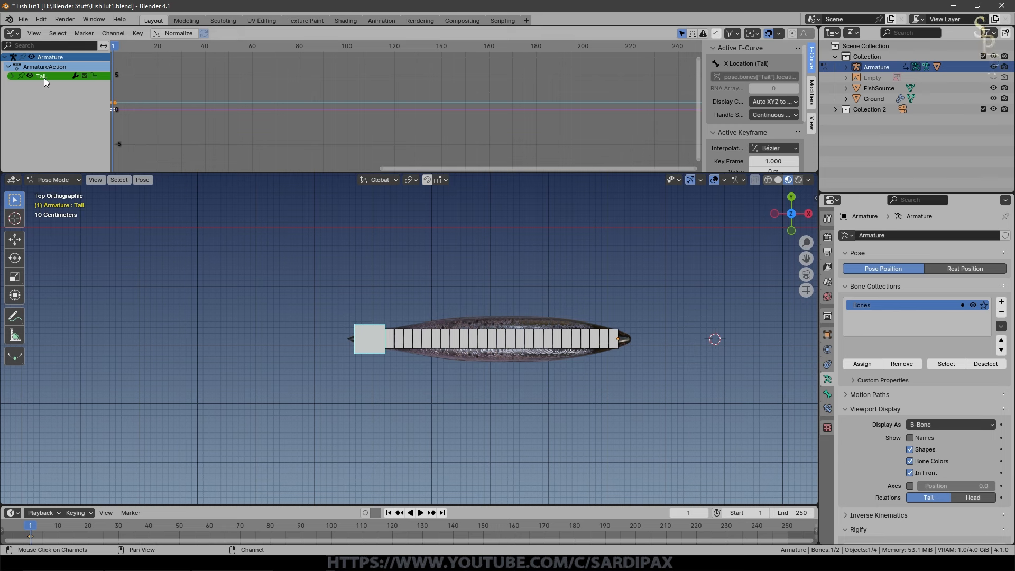
{"action": "left_click", "coordinate": [13, 78]}
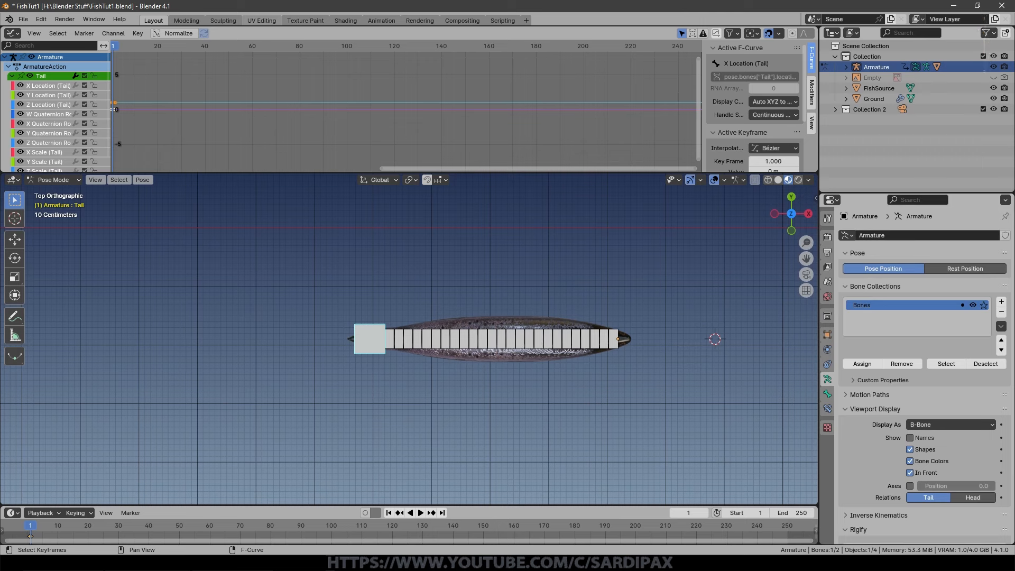
{"action": "left_click", "coordinate": [58, 141]}
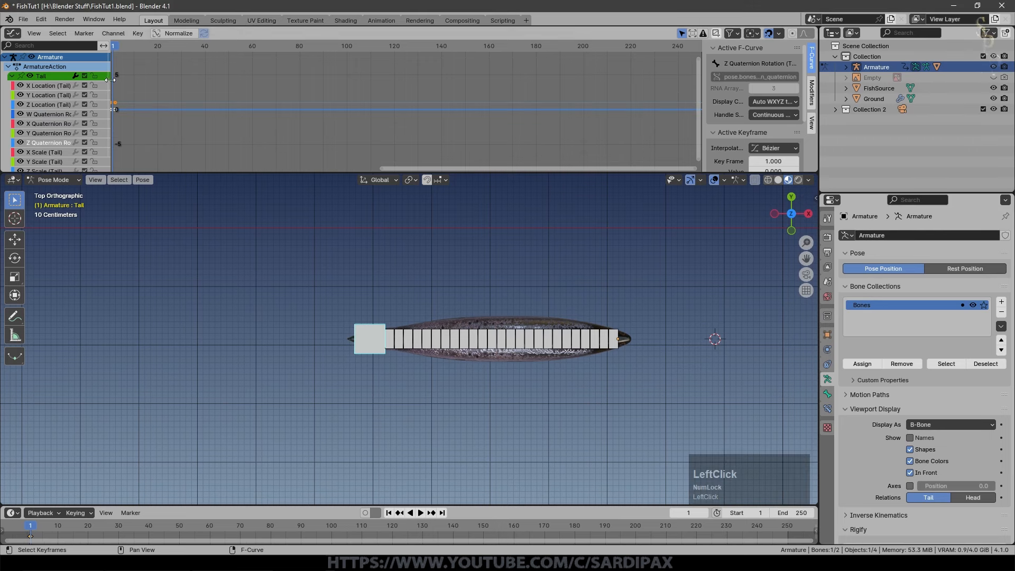
{"action": "left_click_drag", "start_coordinate": [110, 77], "coordinate": [161, 78]}
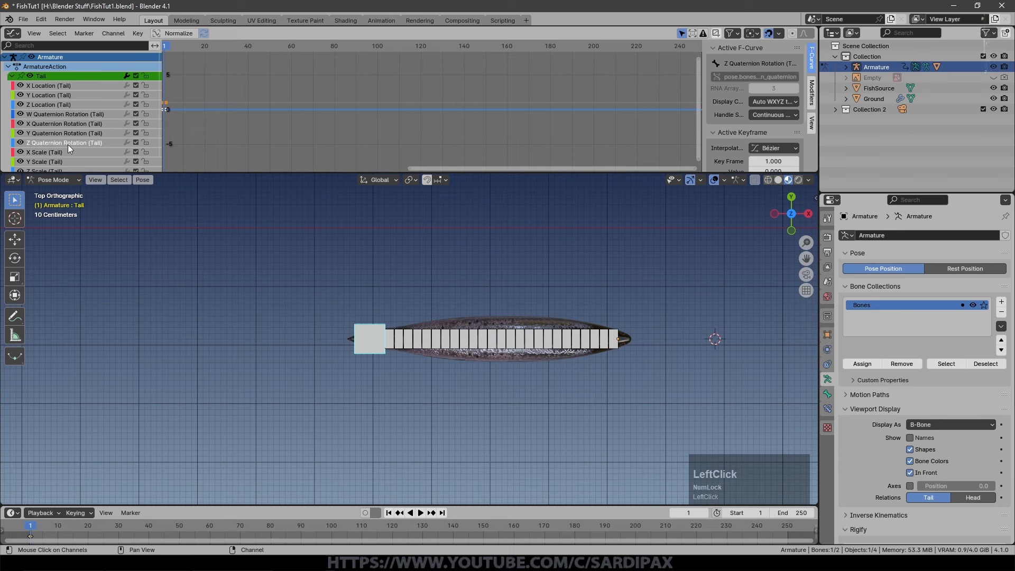
- Add a Built-In Function modifier to the Tail's Z Quaternion Rotation curve and play the animation to preview it
{"action": "left_click", "coordinate": [812, 93]}
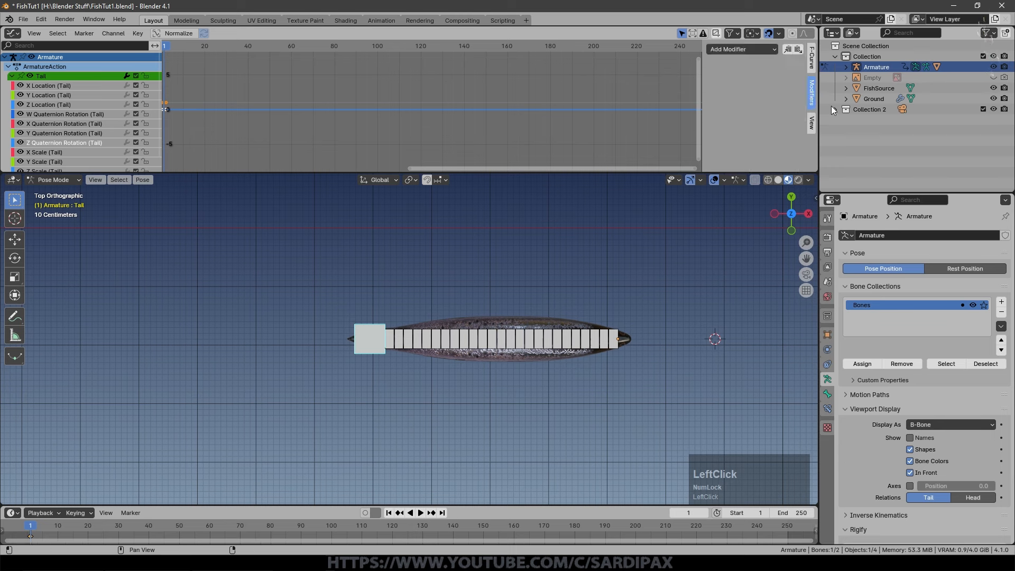
{"action": "key", "text": "n"}
{"action": "key", "text": "n"}
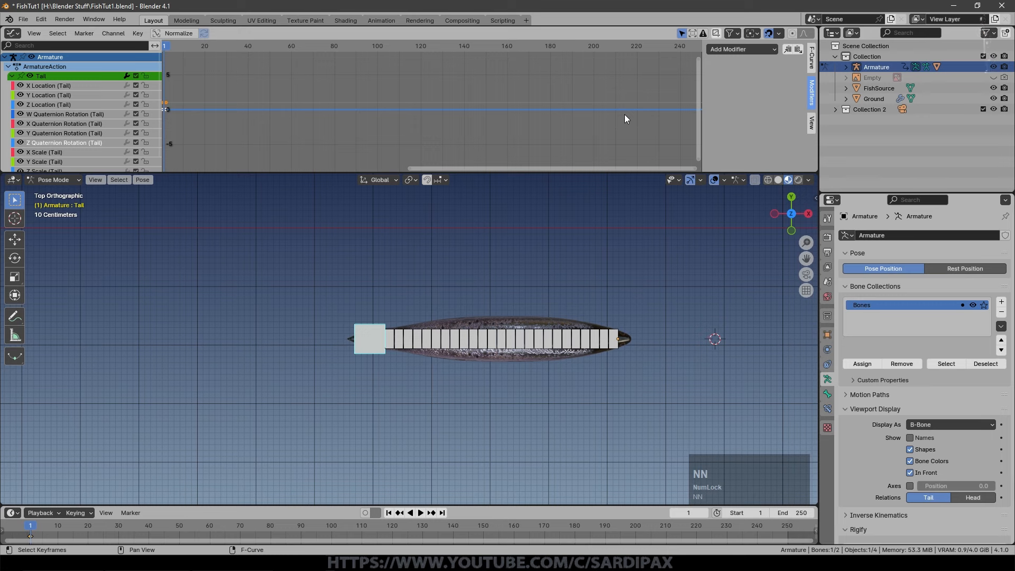
{"action": "left_click", "coordinate": [728, 49]}
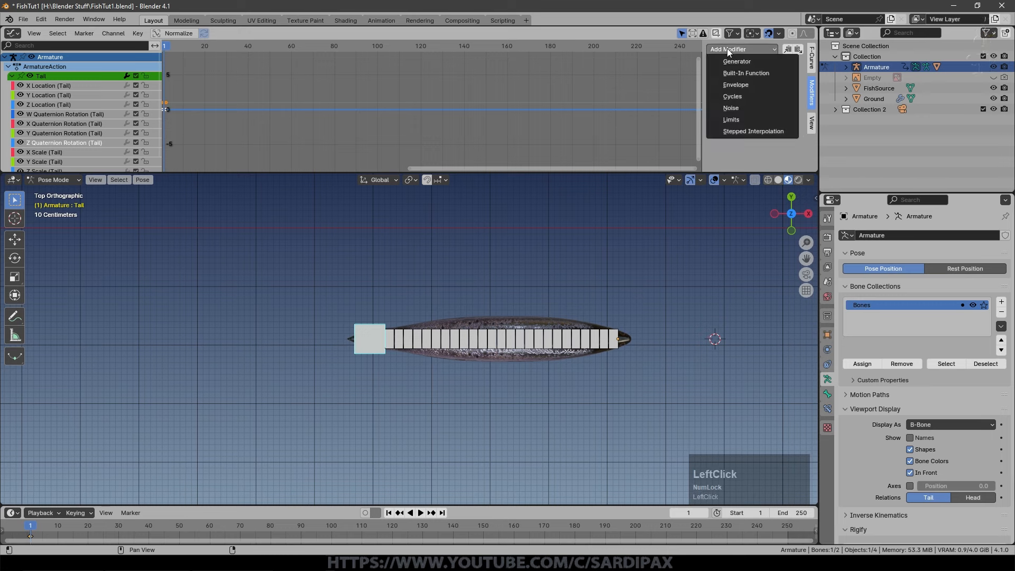
{"action": "left_click", "coordinate": [732, 73]}
{"action": "left_click", "coordinate": [421, 513]}
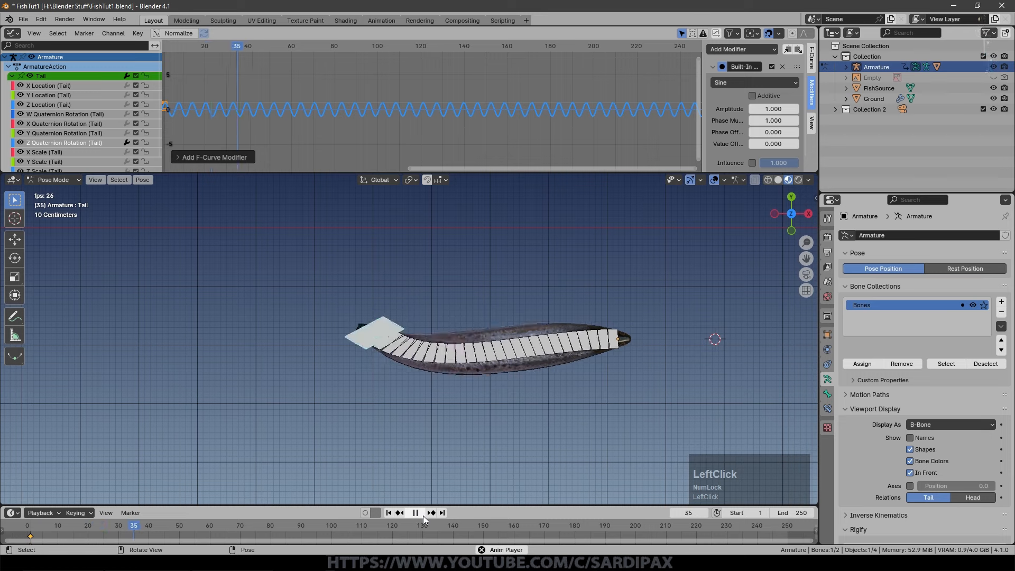
{"action": "key", "text": "Escape"}
- Set the Tail's sine modifier to amplitude 0.3, phase multiplier 0.1 and phase offset 3.7
{"action": "left_click", "coordinate": [771, 109]}
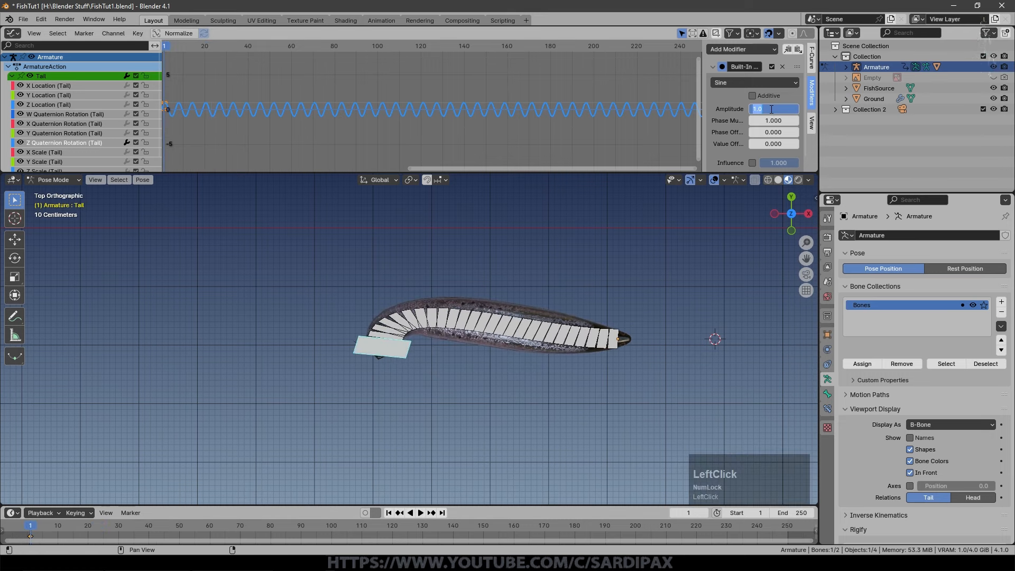
{"action": "type", "text": "0.3"}
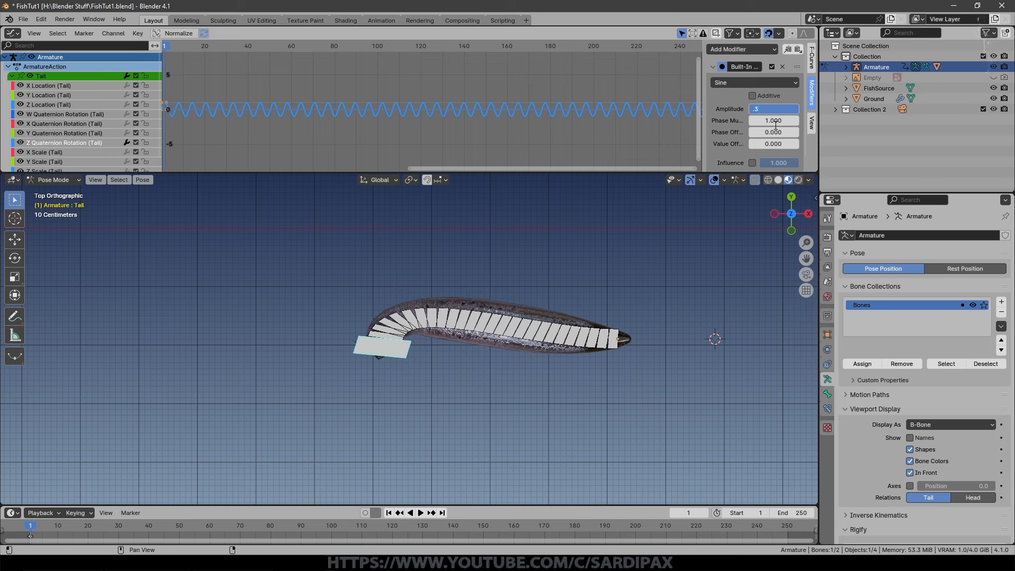
{"action": "left_click", "coordinate": [775, 122]}
{"action": "left_click", "coordinate": [775, 121]}
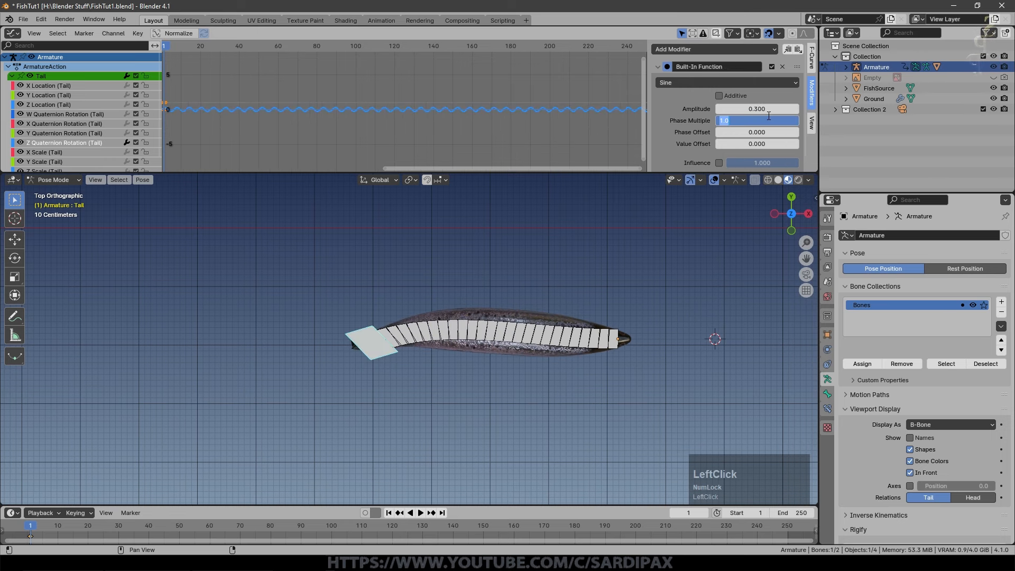
{"action": "type", "text": "0.1"}
{"action": "key", "text": "Return"}
{"action": "left_click_drag", "start_coordinate": [757, 133], "coordinate": [761, 132]}
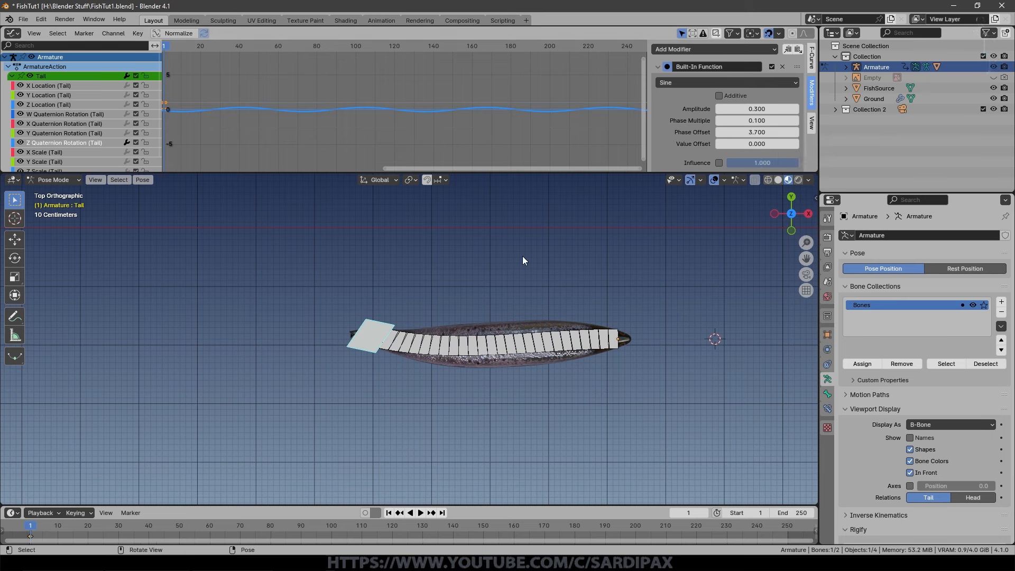
- Play the animation to check the slower tail swing, and return to frame 1
{"action": "scroll", "coordinate": [297, 120], "scroll_direction": "down", "scroll_amount": 2}
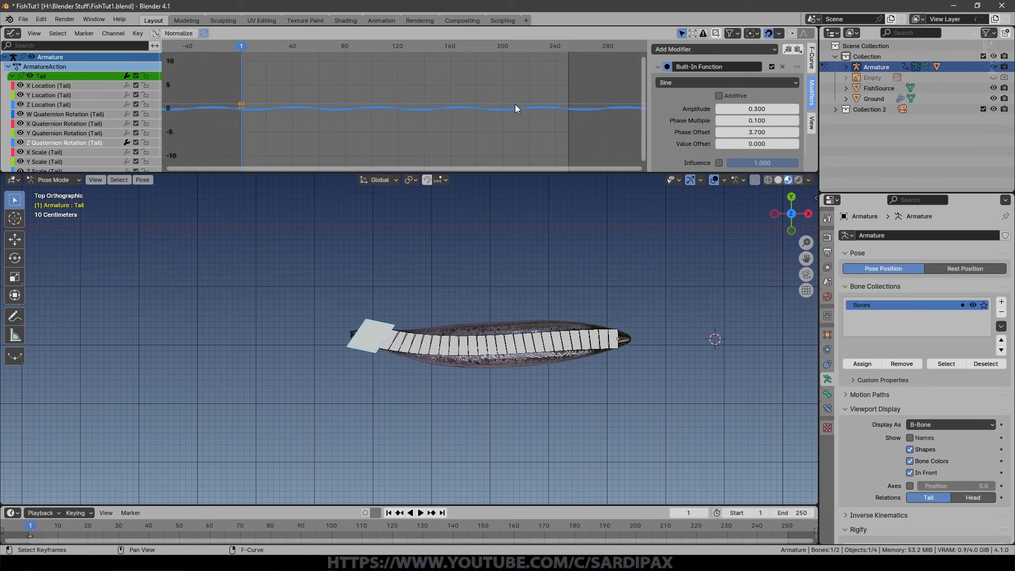
{"action": "left_click", "coordinate": [420, 513]}
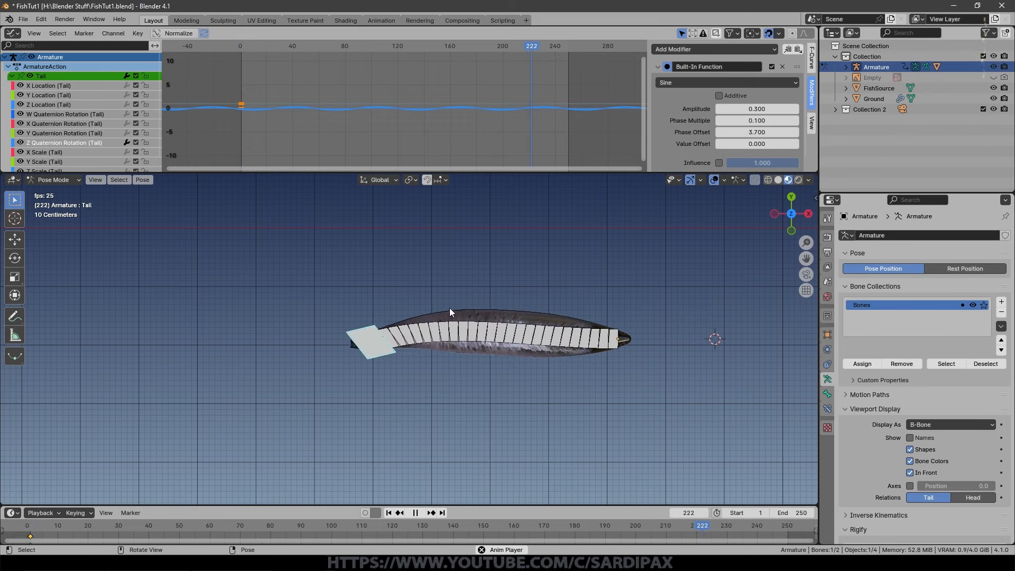
{"action": "left_click", "coordinate": [431, 342]}
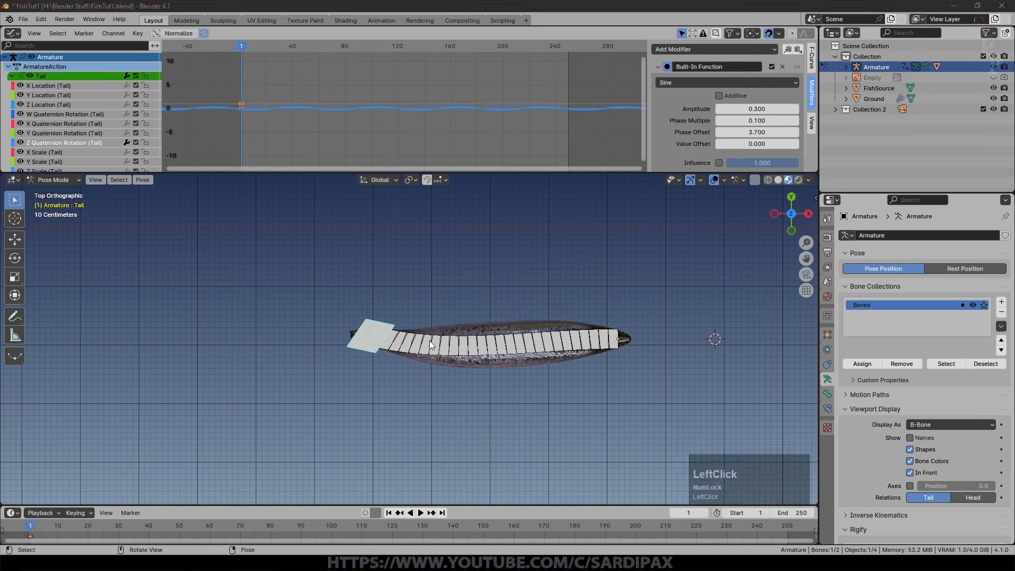
- Keyframe the Body bone at frame 1 and select its Z Quaternion Rotation channel
{"action": "left_click", "coordinate": [430, 345]}
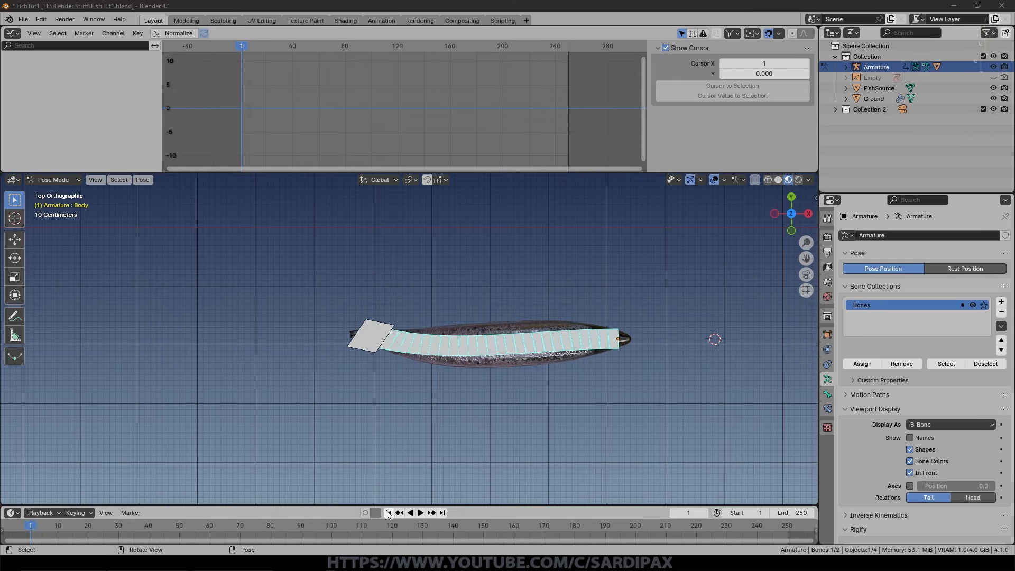
{"action": "key", "text": "i"}
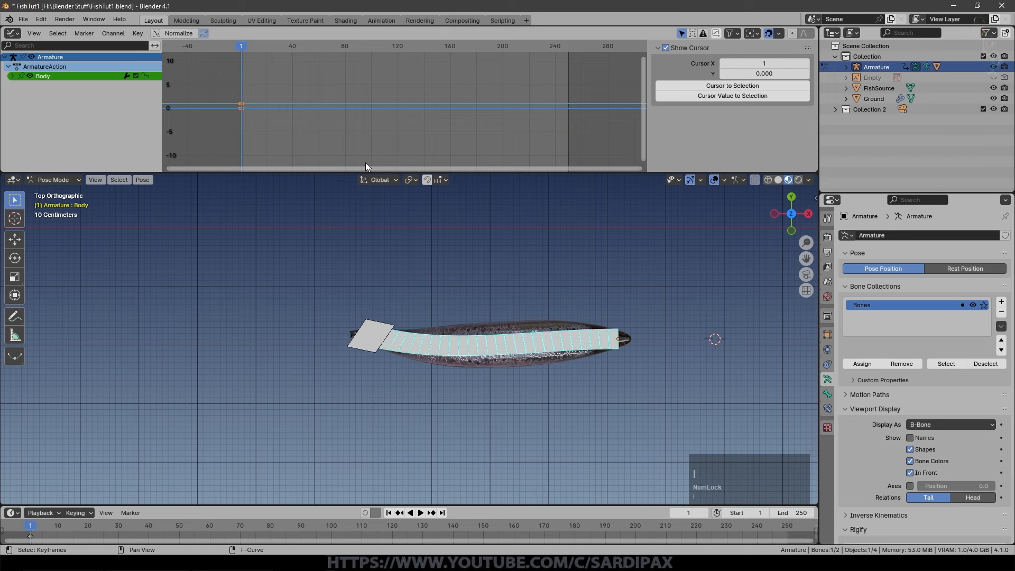
{"action": "left_click", "coordinate": [9, 77]}
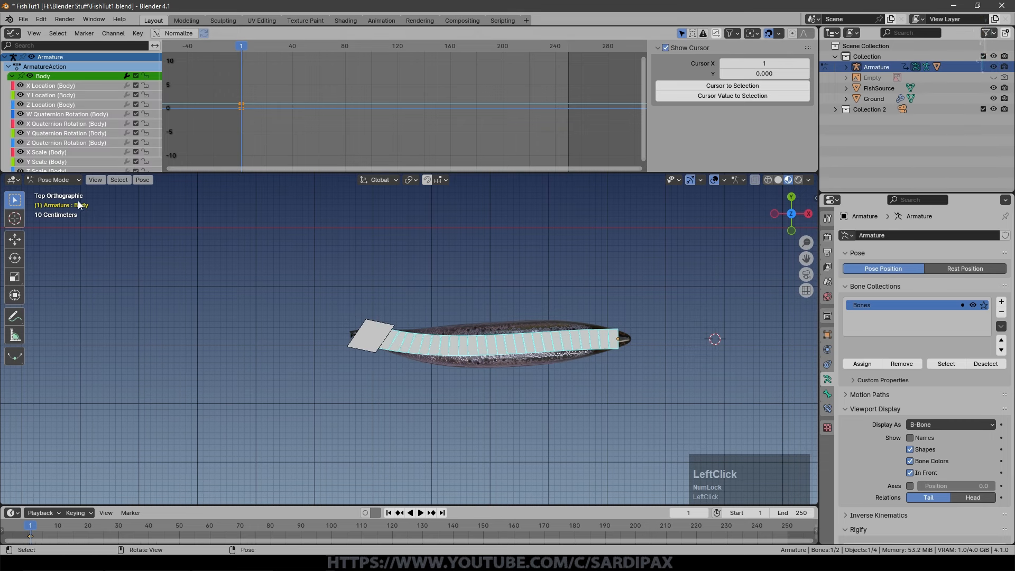
{"action": "left_click", "coordinate": [96, 141]}
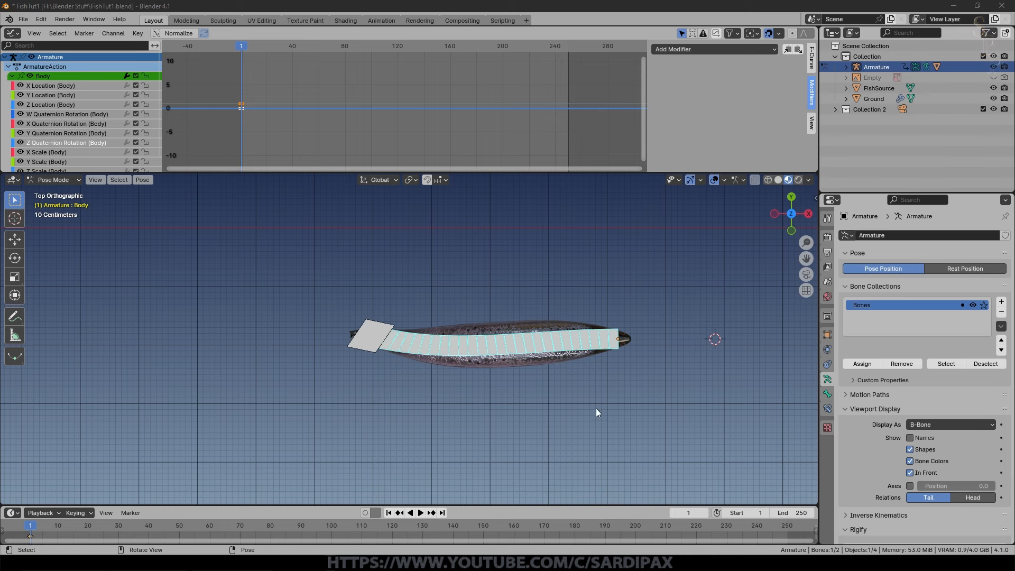
- Copy the sine modifier from the Tail bone's Z Quaternion Rotation curve and paste it onto the Body bone's Z Quaternion Rotation curve
{"action": "left_click", "coordinate": [388, 338]}
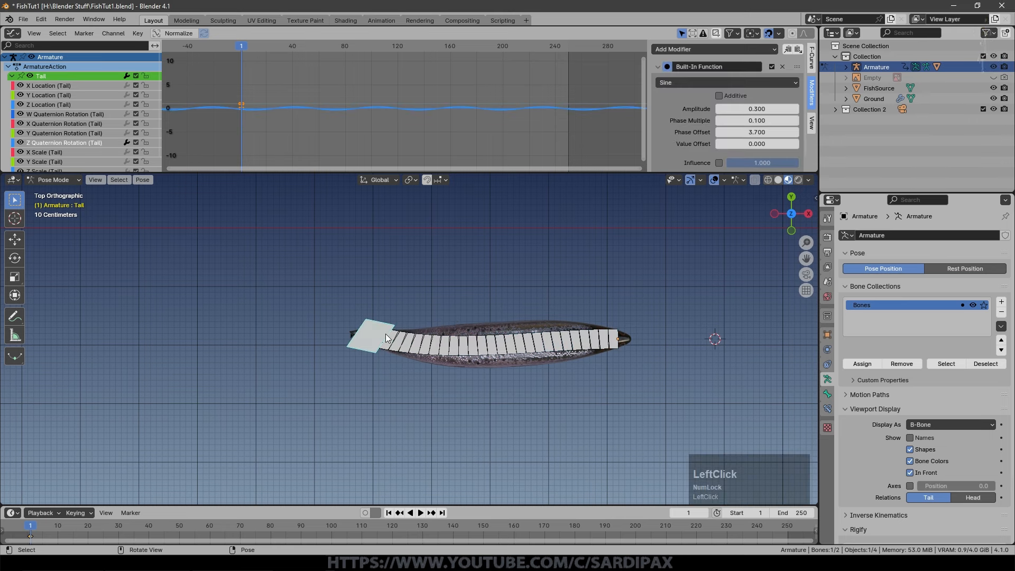
{"action": "left_click", "coordinate": [788, 50]}
{"action": "left_click", "coordinate": [420, 346]}
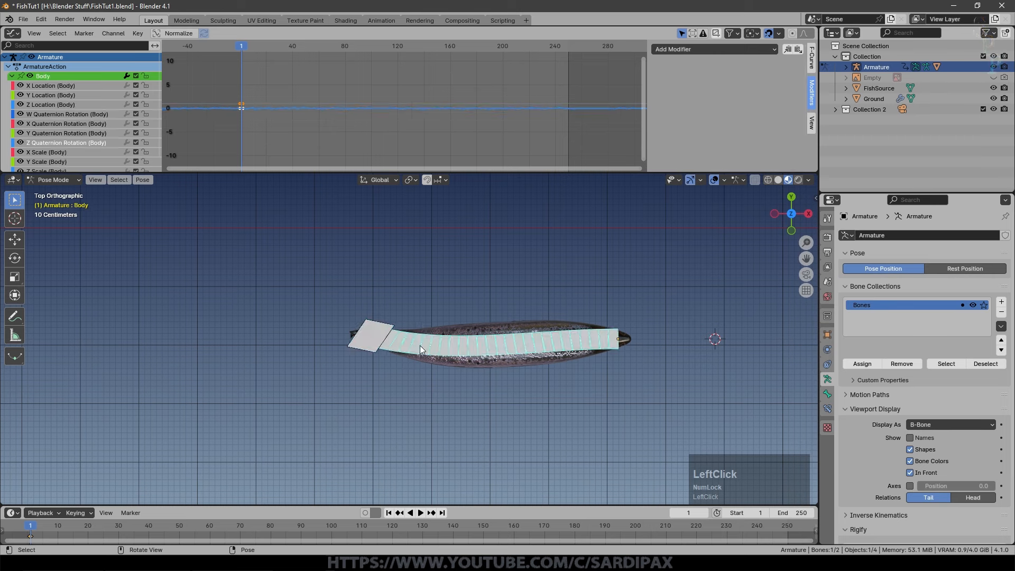
{"action": "left_click", "coordinate": [798, 50]}
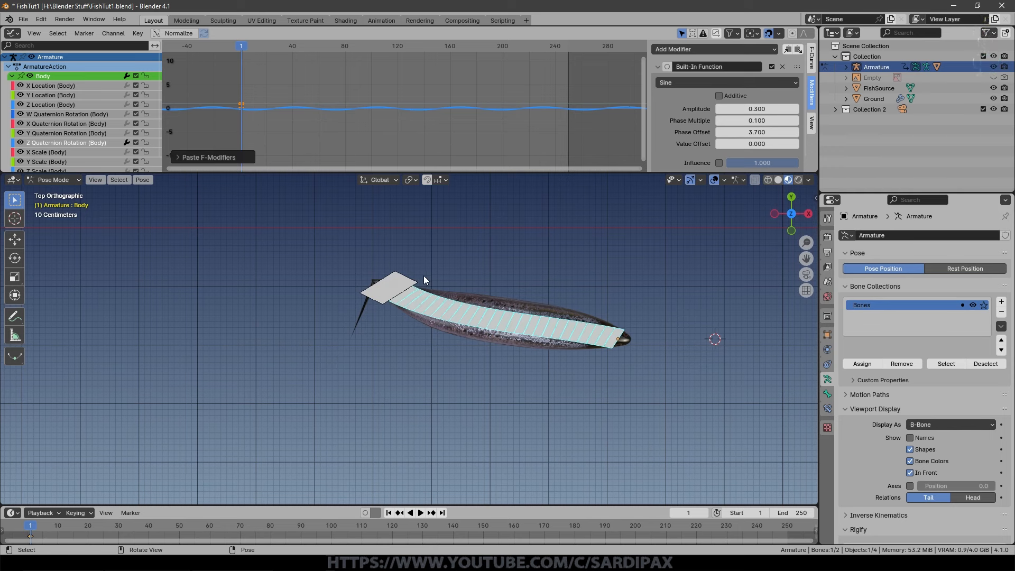
- Set the Body's sine modifier to amplitude 0.1 and phase offset -0.1, and play the animation to check the motion
{"action": "left_click", "coordinate": [758, 109]}
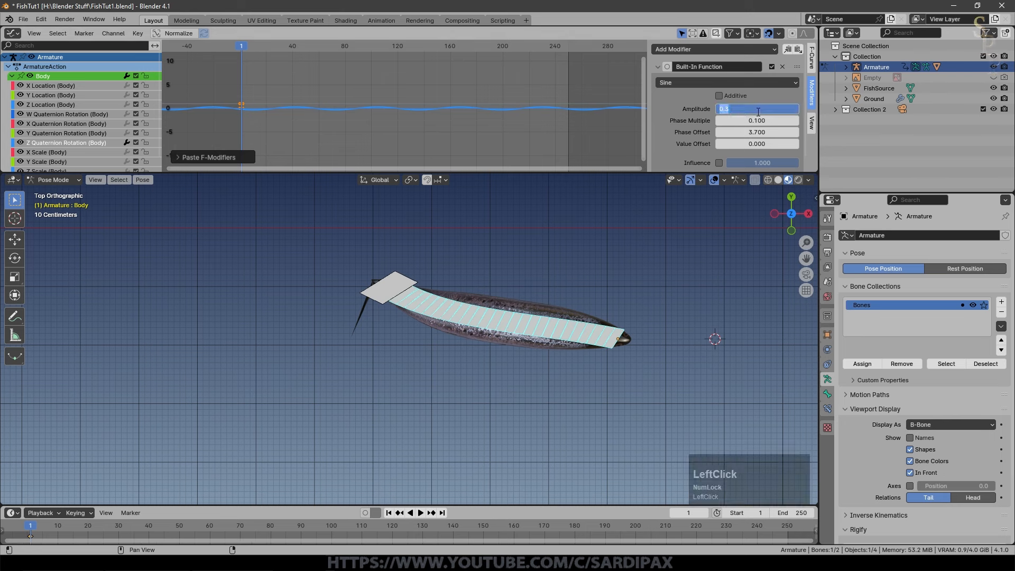
{"action": "type", "text": "."}
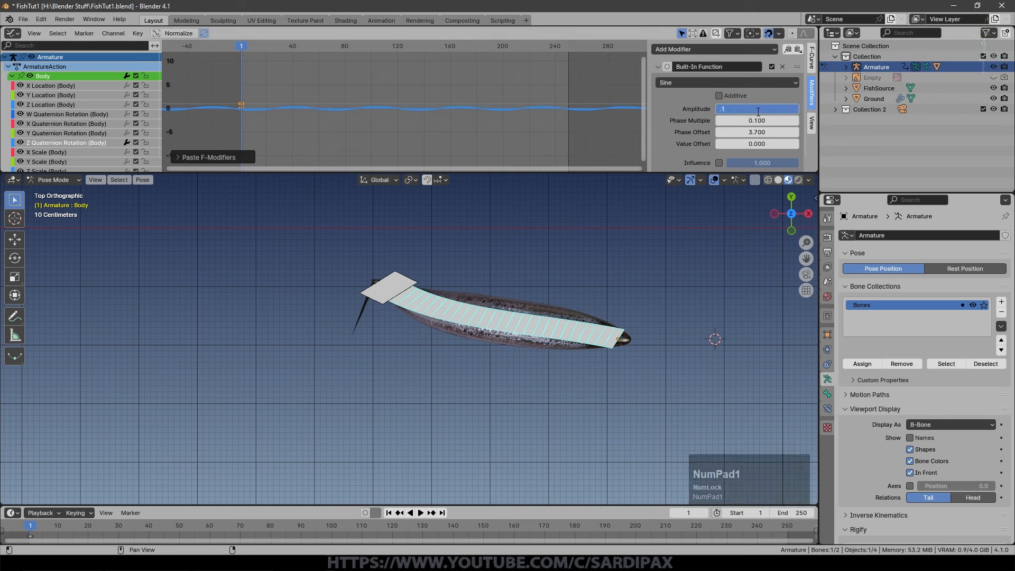
{"action": "type", "text": "1"}
{"action": "key", "text": "Return"}
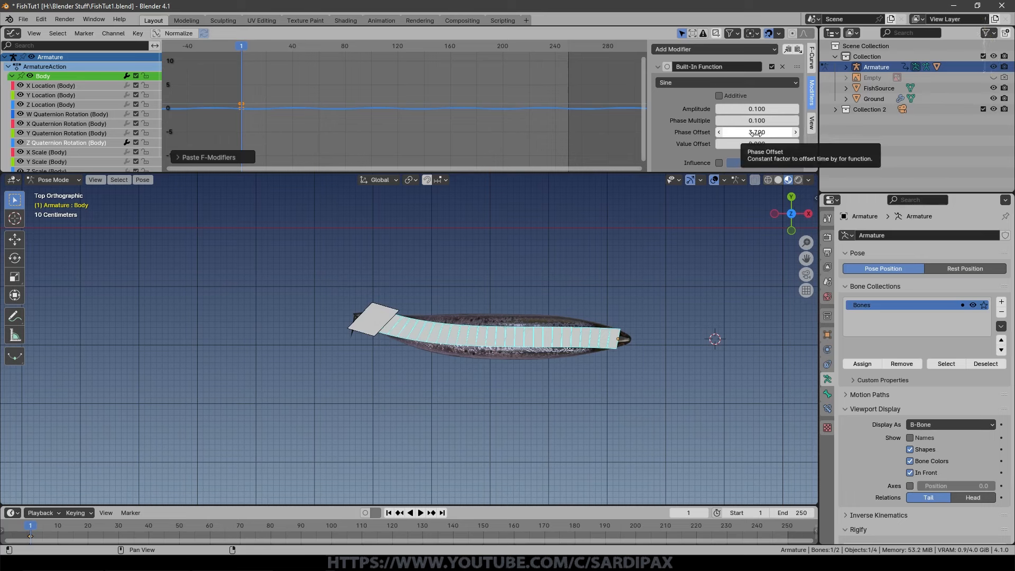
{"action": "left_click", "coordinate": [758, 132]}
{"action": "type", "text": "-0.1"}
{"action": "key", "text": "KP_Enter"}
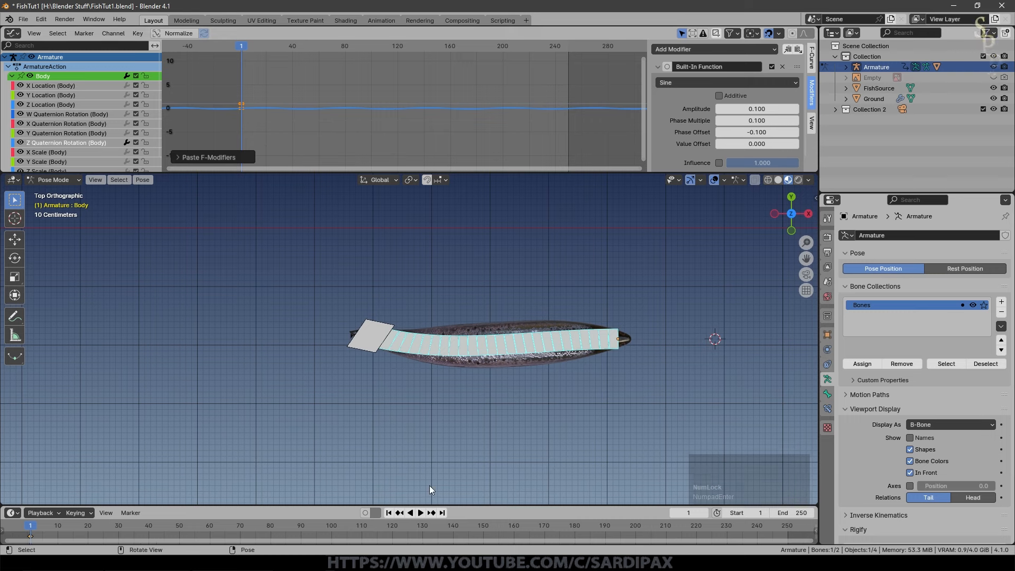
{"action": "left_click", "coordinate": [420, 514]}
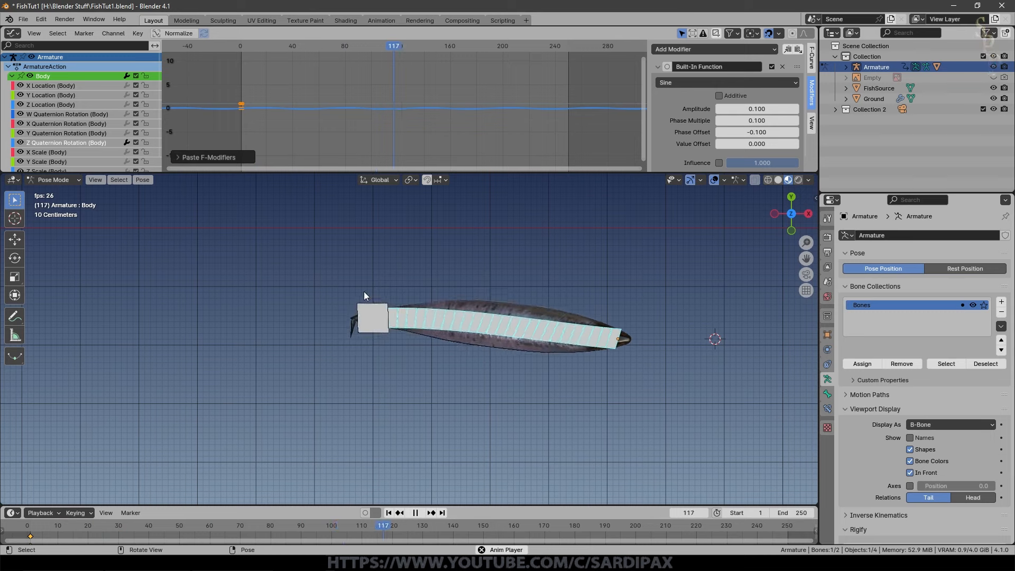
{"action": "left_click", "coordinate": [416, 513]}
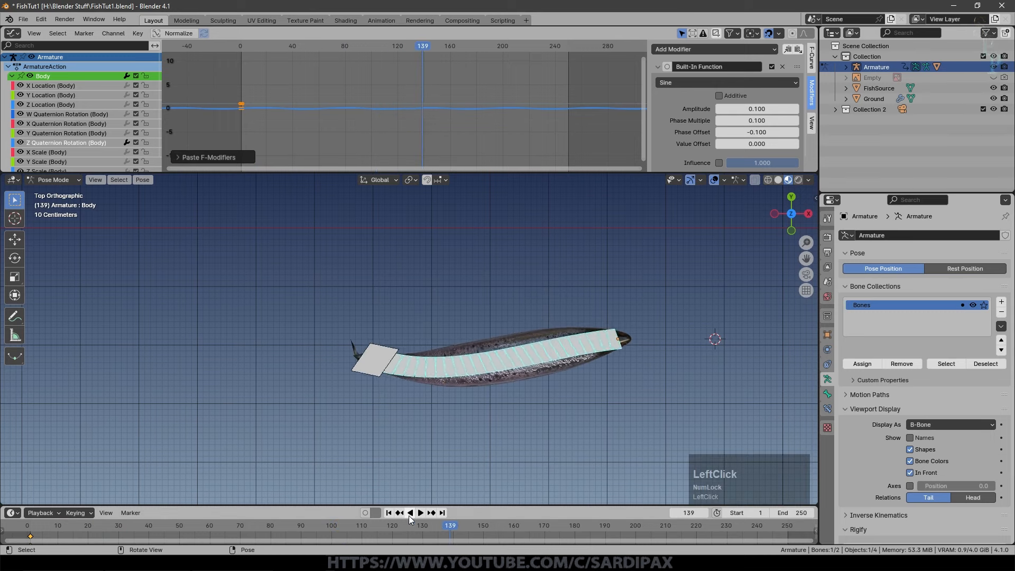
- Set the Tail's sine modifier phase offset to -1.1 and start the animation playback
{"action": "left_click", "coordinate": [373, 365]}
{"action": "left_click", "coordinate": [742, 131]}
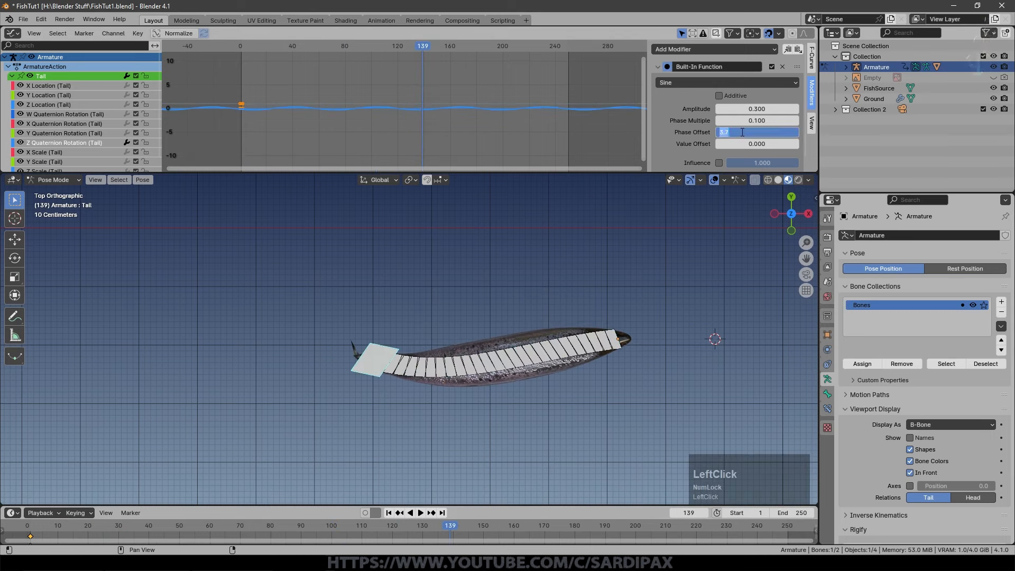
{"action": "type", "text": "-1.1"}
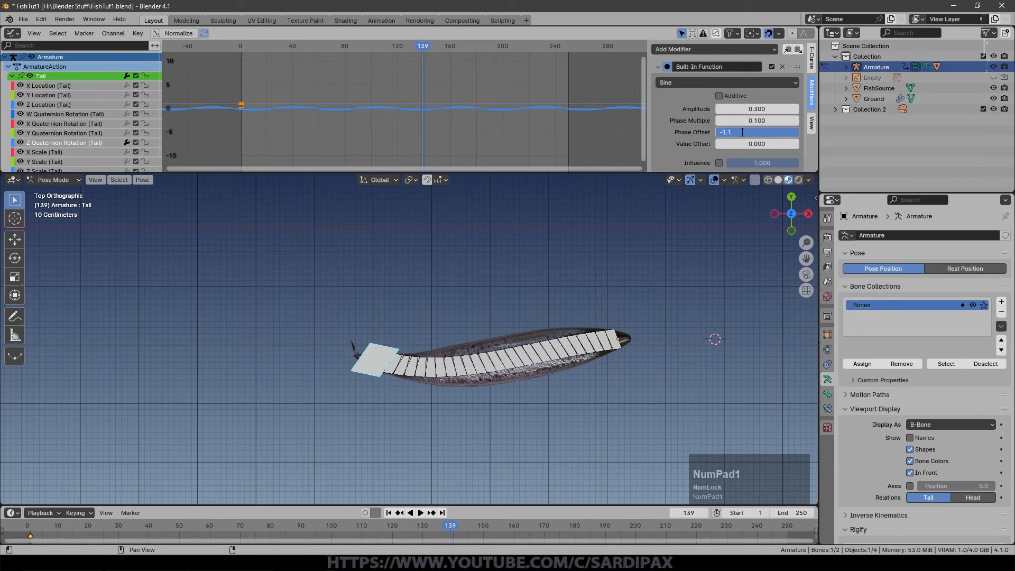
{"action": "key", "text": "Return"}
{"action": "left_click", "coordinate": [421, 513]}
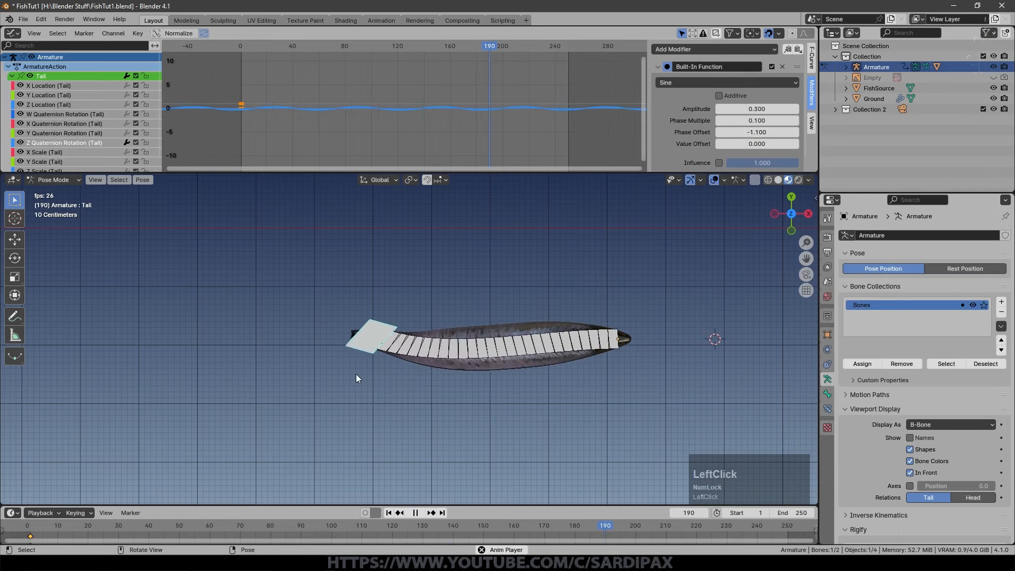
- Compare the sine modifier settings of the Body and Tail bones while the animation plays
{"action": "left_click", "coordinate": [501, 339]}
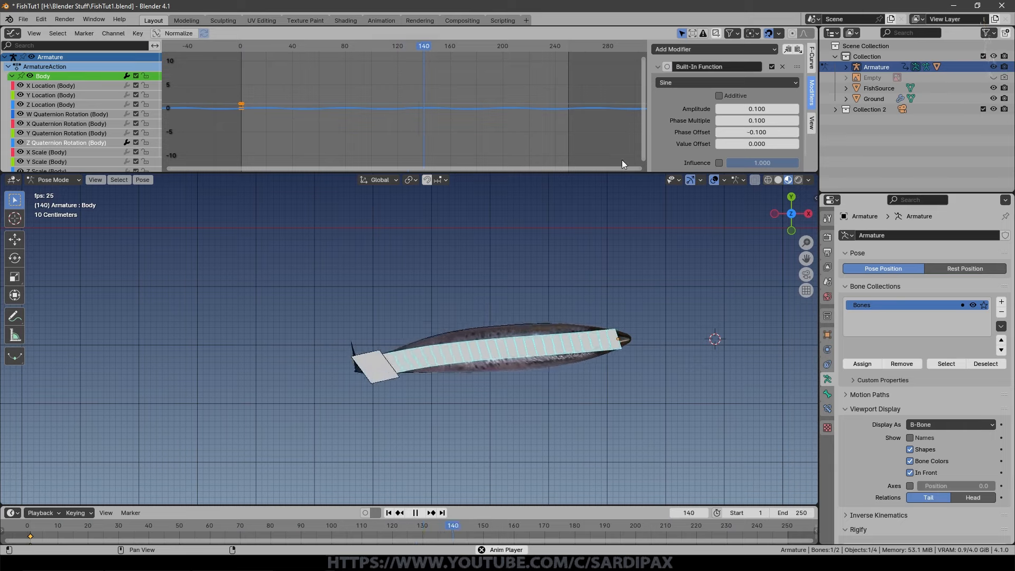
{"action": "left_click", "coordinate": [379, 330]}
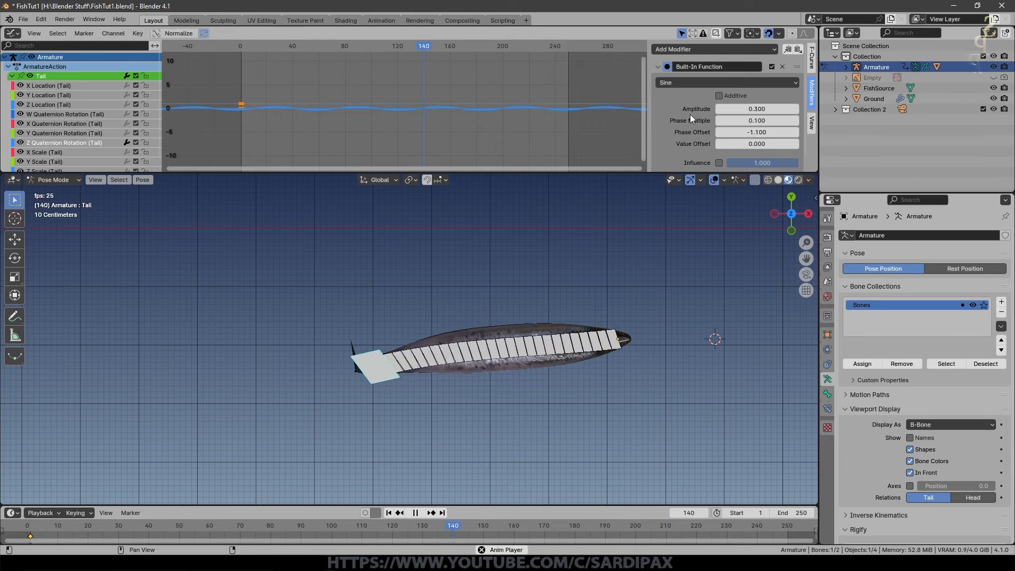
{"action": "left_click", "coordinate": [373, 323]}
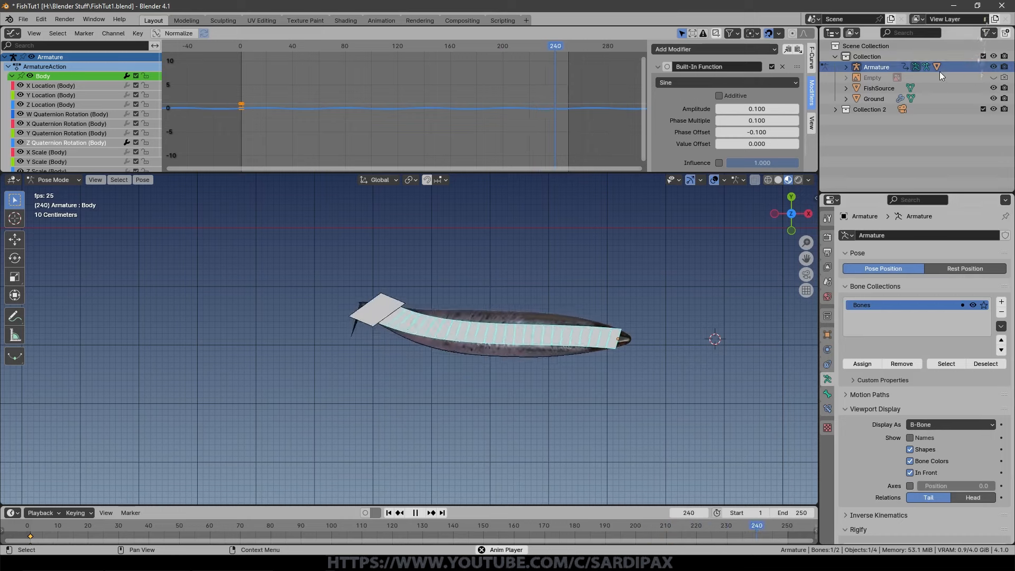
- Hide the armature to see the bare fish swimming, and stop the playback at frame 81
{"action": "left_click", "coordinate": [994, 66]}
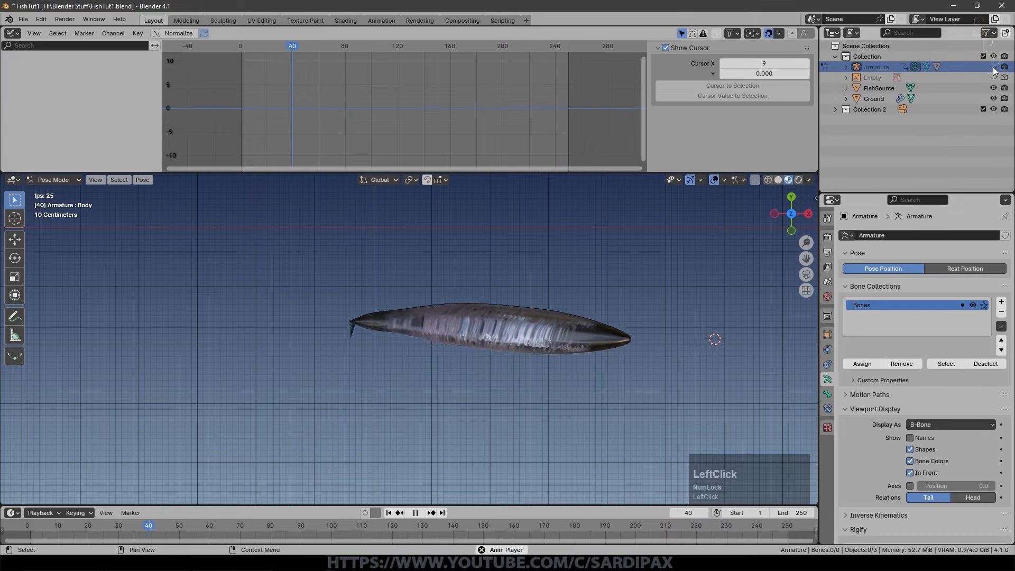
{"action": "left_click", "coordinate": [415, 512]}
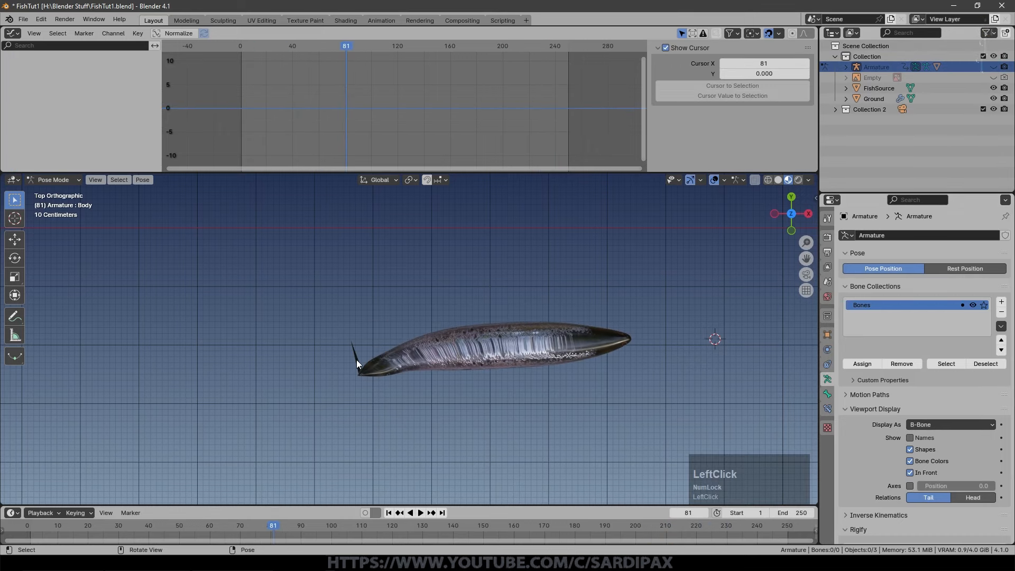
- Leave Pose Mode, select the fish mesh and switch it to Weight Paint mode
{"action": "left_click", "coordinate": [52, 181]}
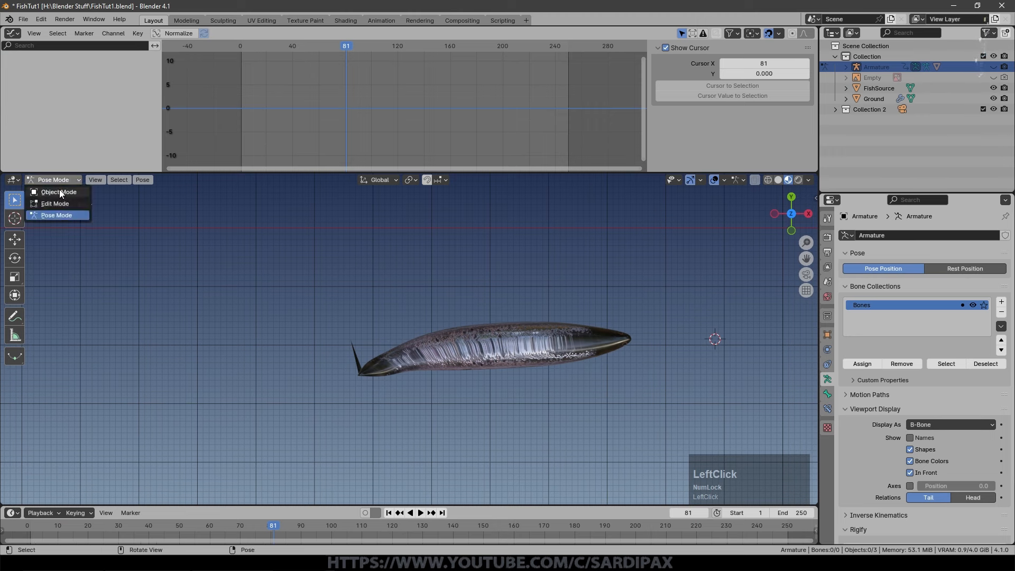
{"action": "left_click", "coordinate": [59, 191]}
{"action": "left_click", "coordinate": [455, 346]}
{"action": "left_click", "coordinate": [67, 181]}
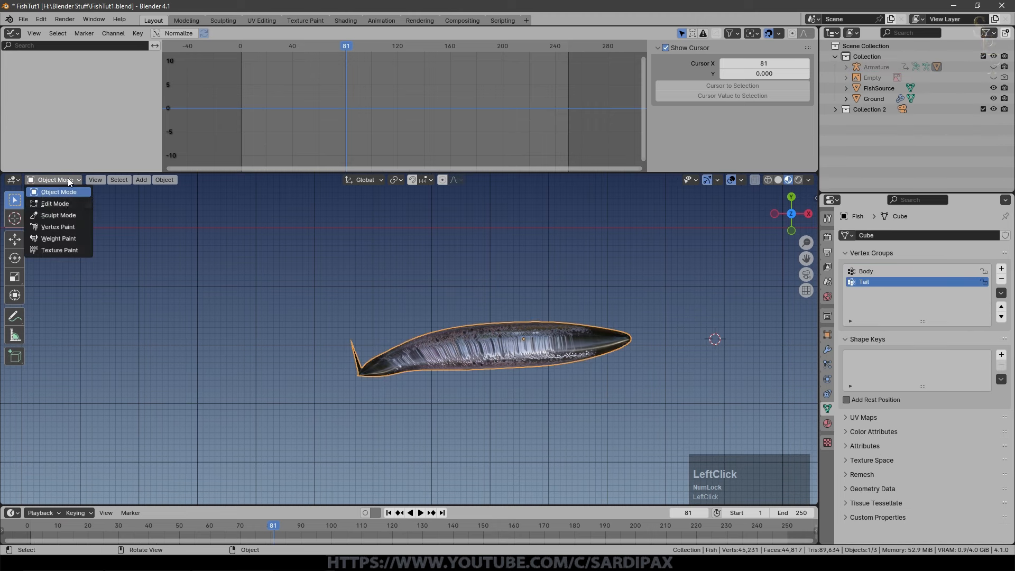
{"action": "left_click", "coordinate": [59, 238]}
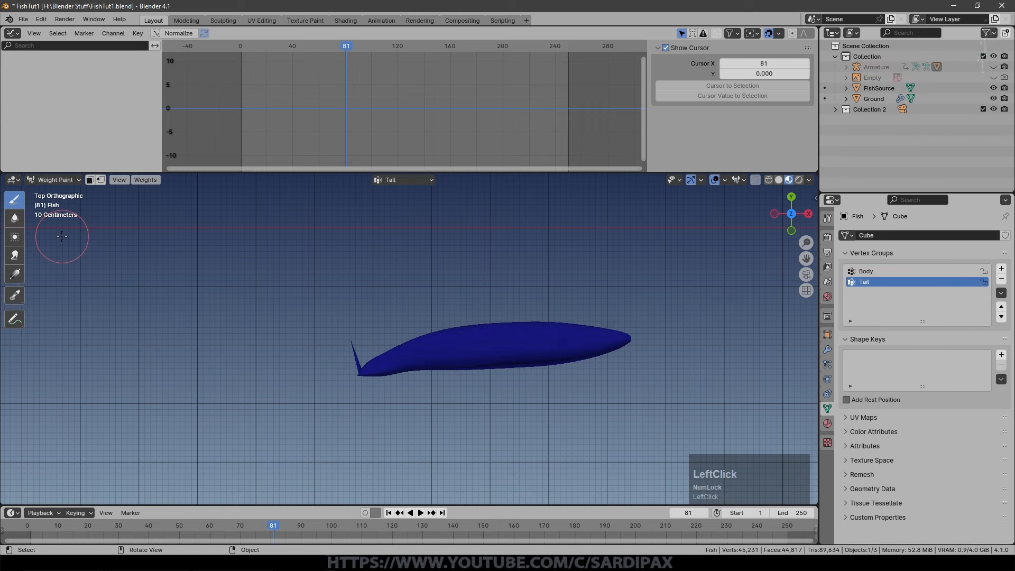
- Examine the Body vertex group's weights along the fish, especially around the tail fin
{"action": "middle_click_drag", "start_coordinate": [661, 317], "coordinate": [830, 433]}
{"action": "left_click", "coordinate": [869, 273]}
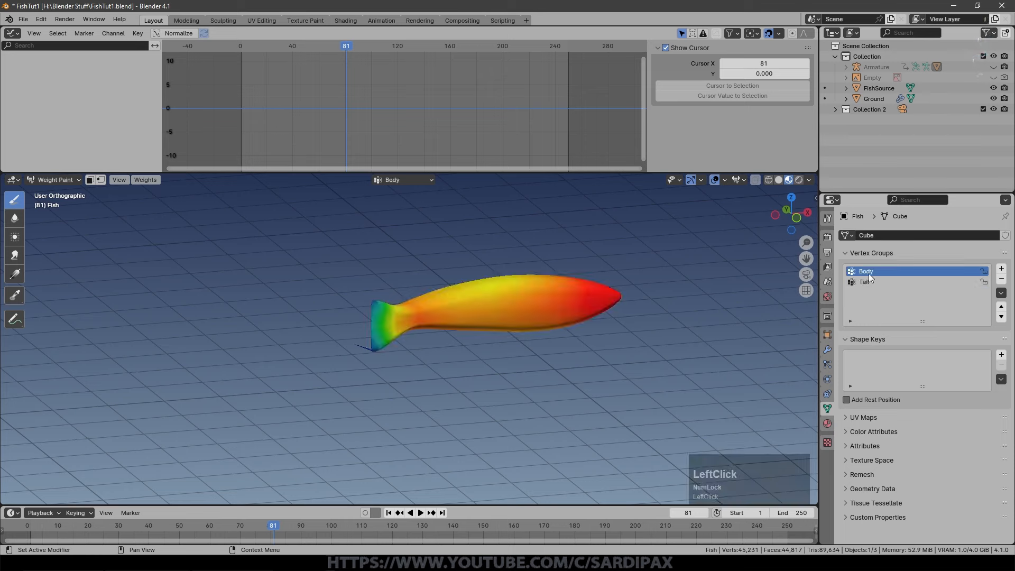
{"action": "middle_click_drag", "start_coordinate": [312, 374], "coordinate": [482, 408]}
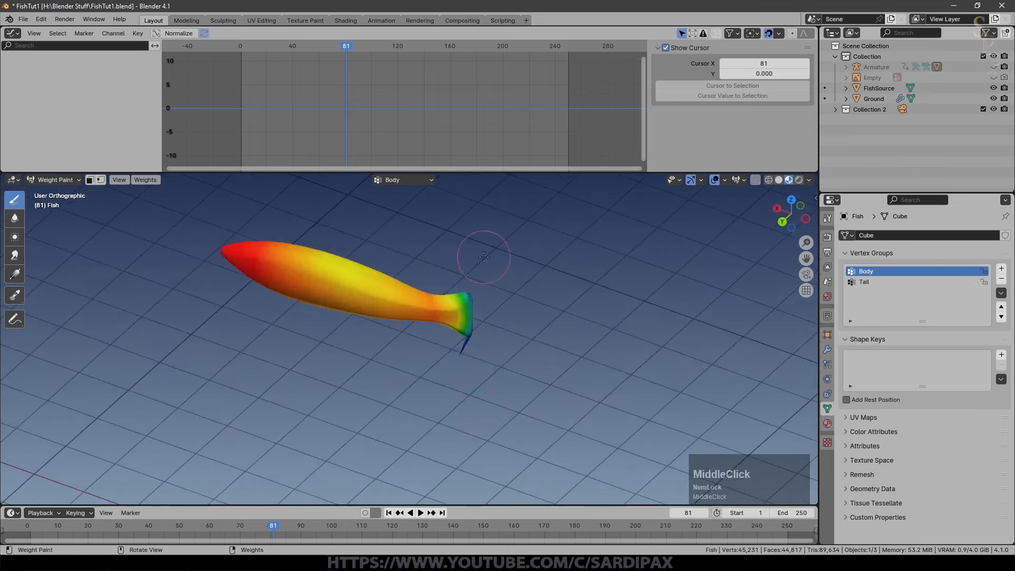
{"action": "scroll", "coordinate": [491, 271], "scroll_direction": "up", "scroll_amount": 4}
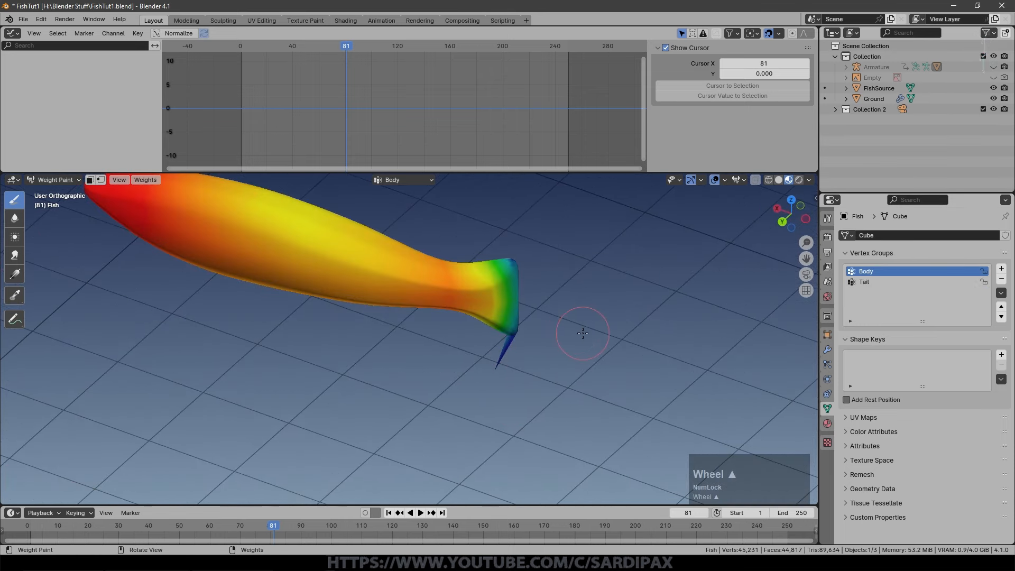
{"action": "middle_click_drag", "start_coordinate": [583, 333], "coordinate": [573, 347]}
{"action": "scroll", "coordinate": [585, 343], "scroll_direction": "up", "scroll_amount": 1}
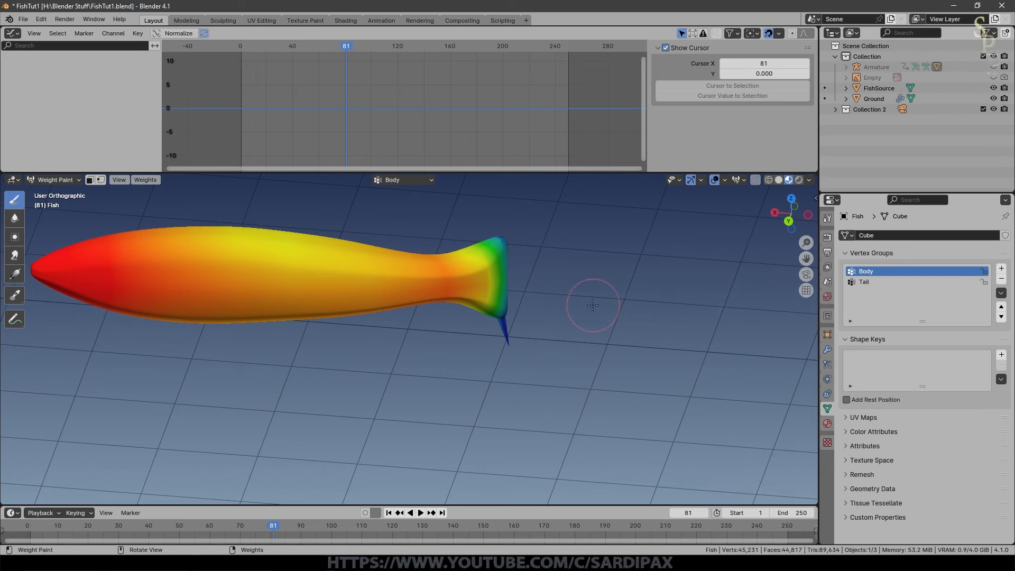
- Check in Edit Mode which vertices belong to the Body vertex group, and clear the selection
{"action": "key", "text": "Tab"}
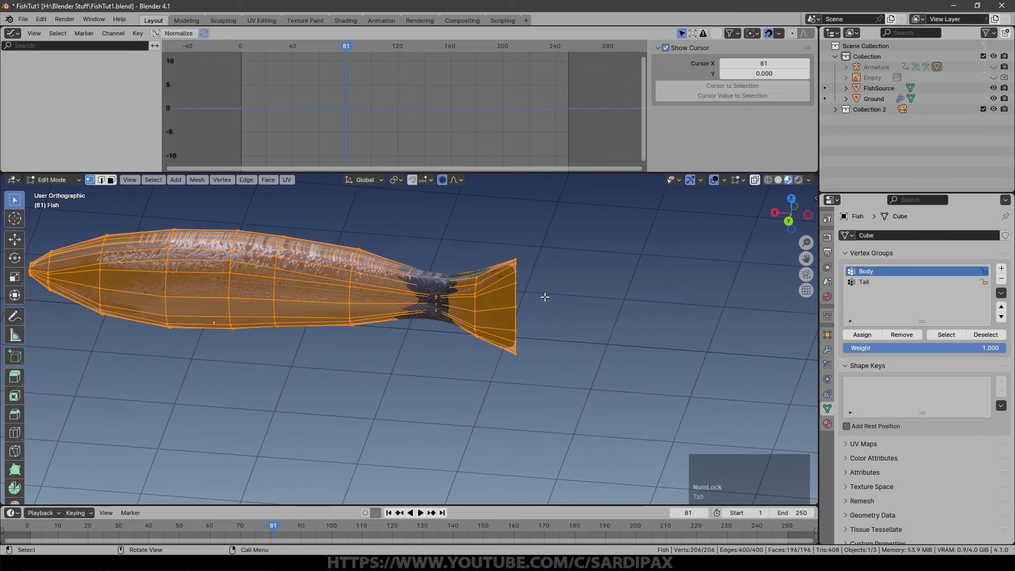
{"action": "key", "text": "a"}
{"action": "key", "text": "a"}
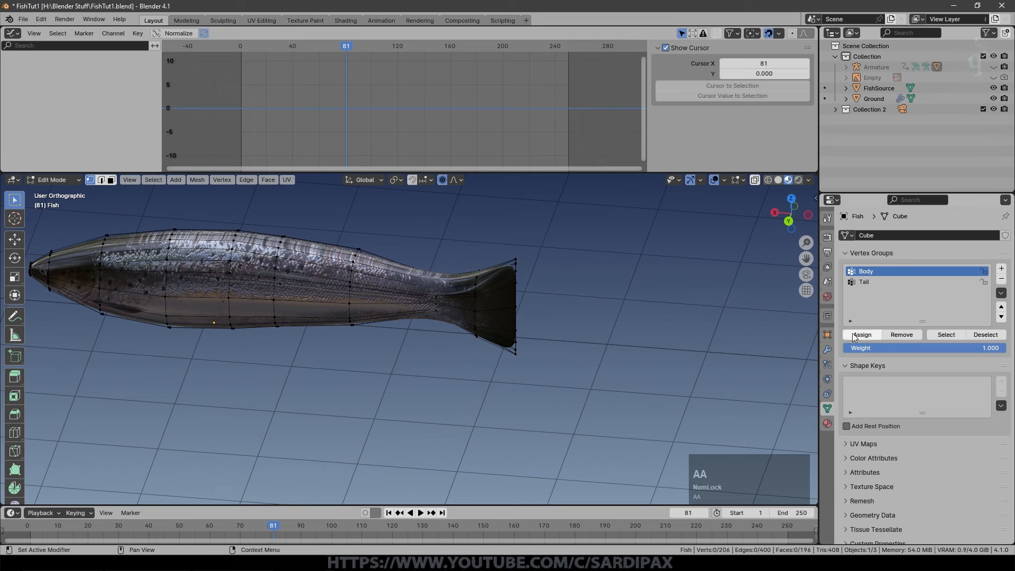
{"action": "left_click", "coordinate": [943, 337]}
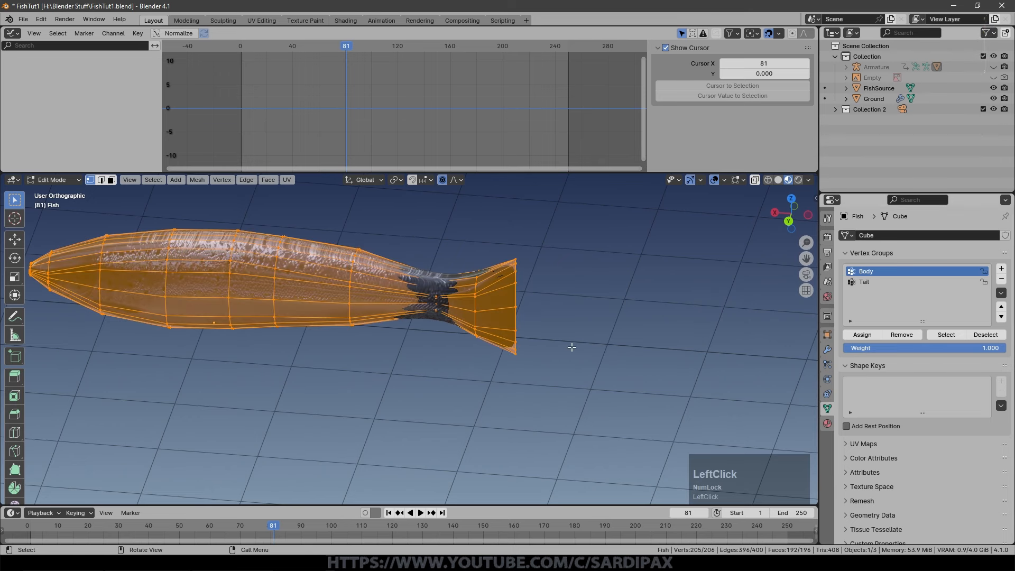
{"action": "key", "text": "a"}
{"action": "key", "text": "a"}
{"action": "key", "text": "a"}
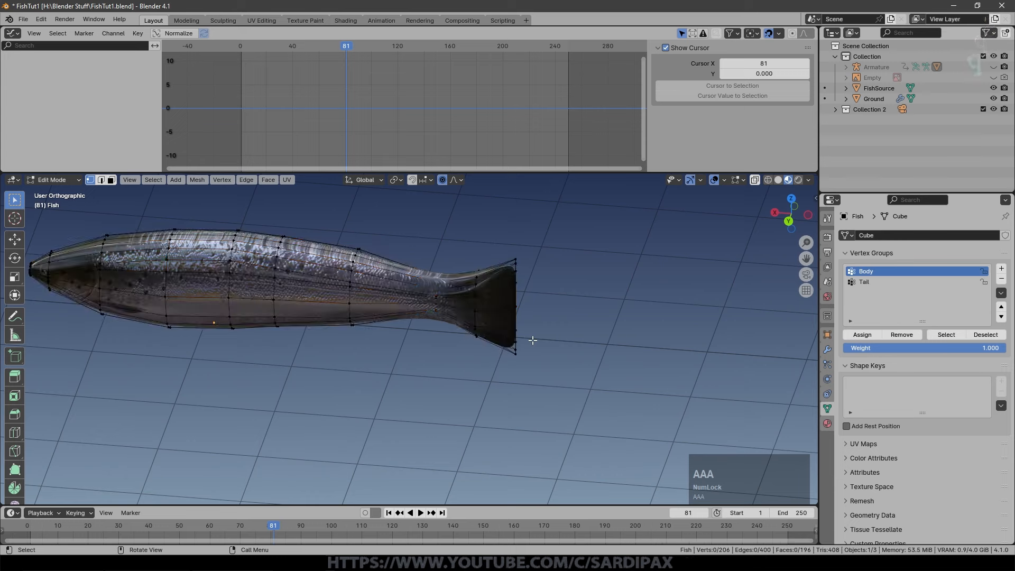
- Examine the Tail vertex group's weights on the fish in Weight Paint mode and compare them with the Body group's
{"action": "left_click", "coordinate": [866, 285]}
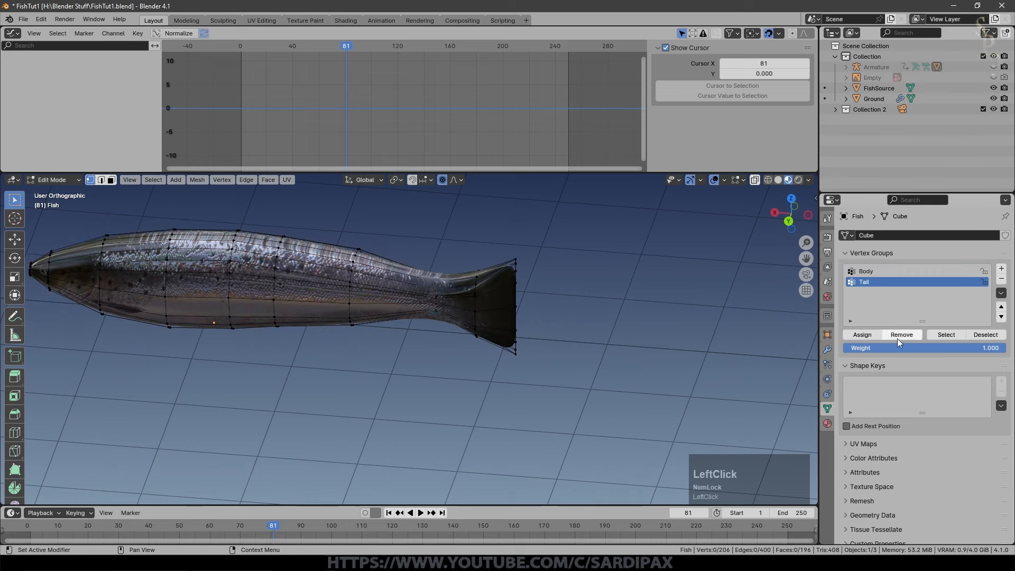
{"action": "middle_click_drag", "start_coordinate": [543, 279], "coordinate": [576, 294]}
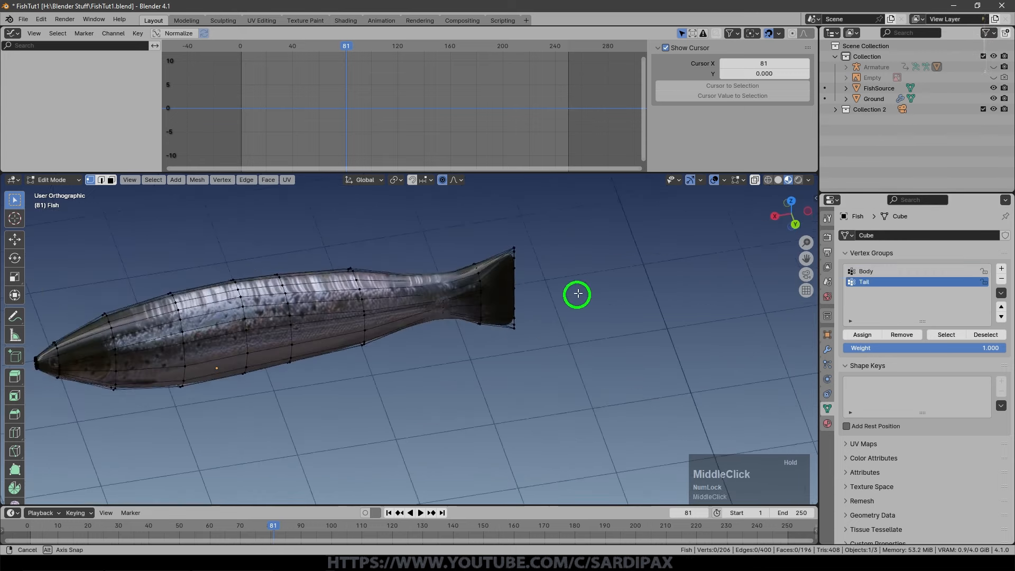
{"action": "key", "text": "Tab"}
{"action": "left_click", "coordinate": [865, 271]}
{"action": "left_click", "coordinate": [869, 281]}
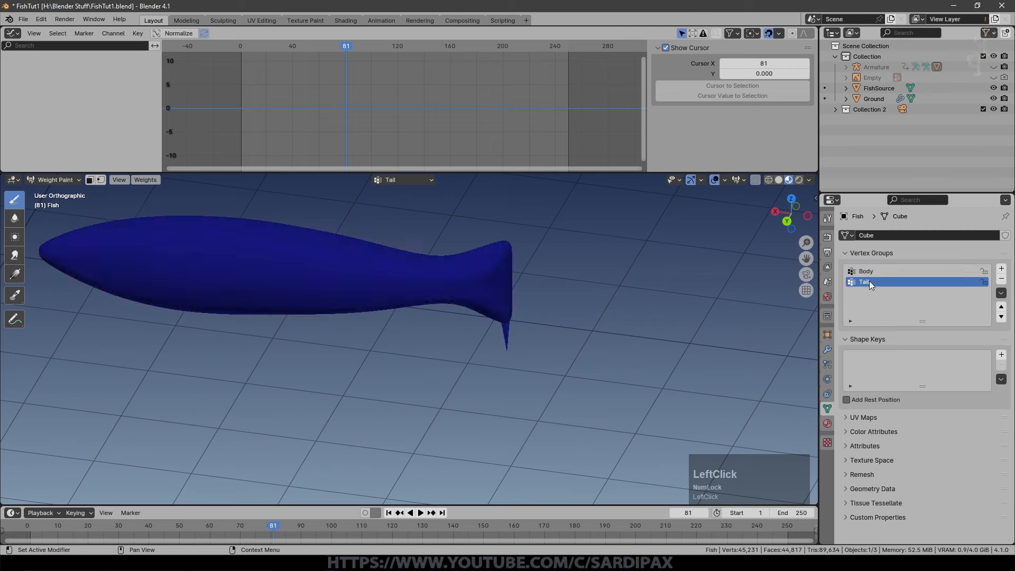
- Assign the tail-fin vertices to the Tail vertex group with weight 1.000, using wireframe display in Edit Mode
{"action": "key", "text": "Tab"}
{"action": "key", "text": "KP_Add"}
{"action": "left_click_drag", "start_coordinate": [264, 231], "coordinate": [370, 381]}
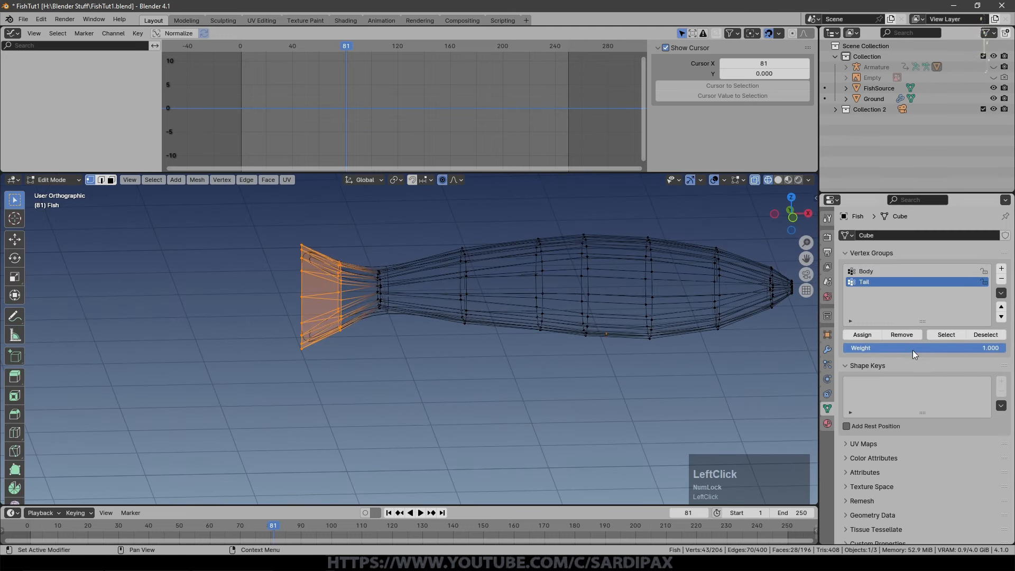
{"action": "left_click", "coordinate": [863, 335]}
{"action": "key", "text": "Tab"}
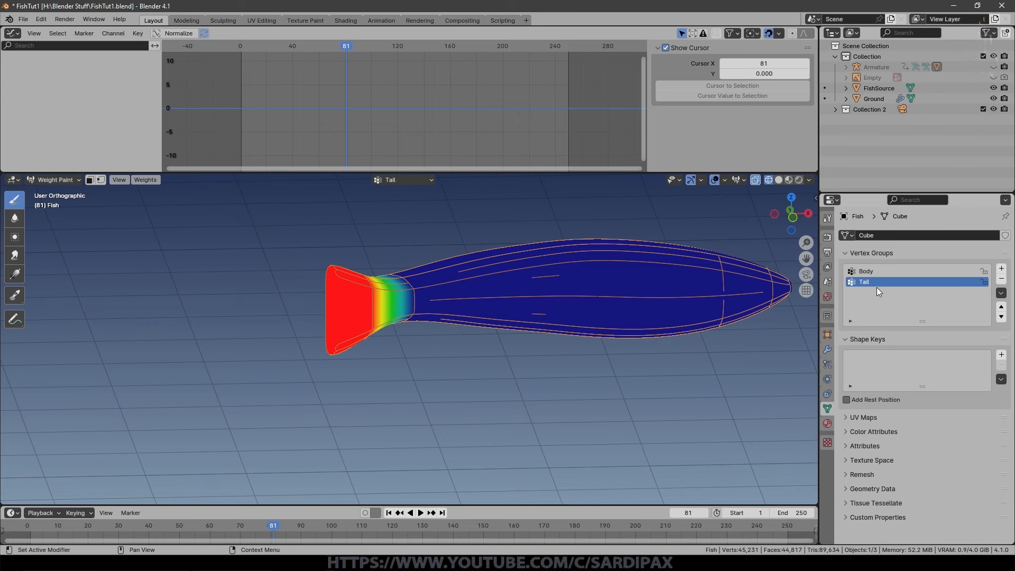
- Remove the selected tail-fin vertices from the Body vertex group and check the result in Weight Paint mode
{"action": "left_click", "coordinate": [873, 271]}
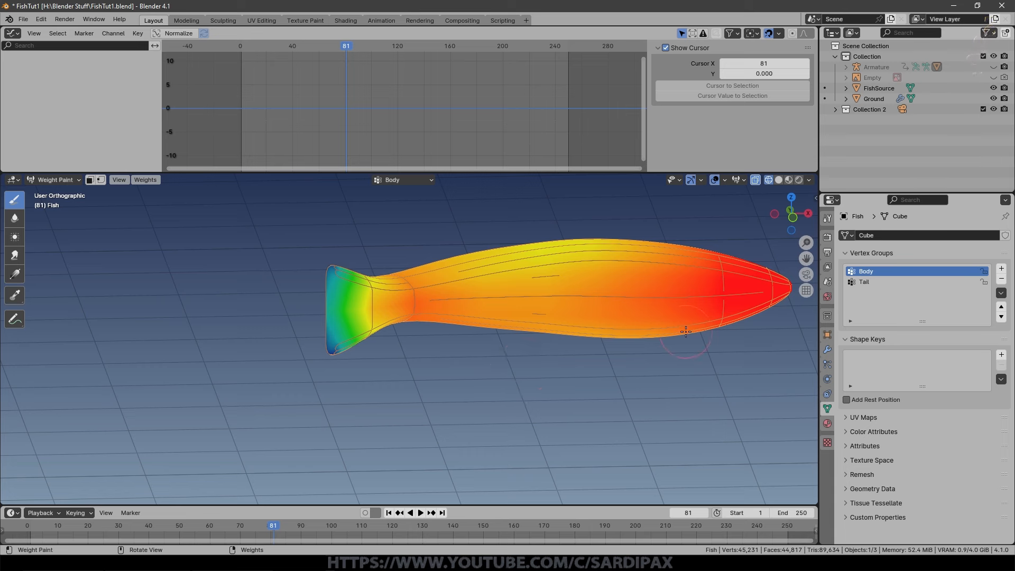
{"action": "key", "text": "Tab"}
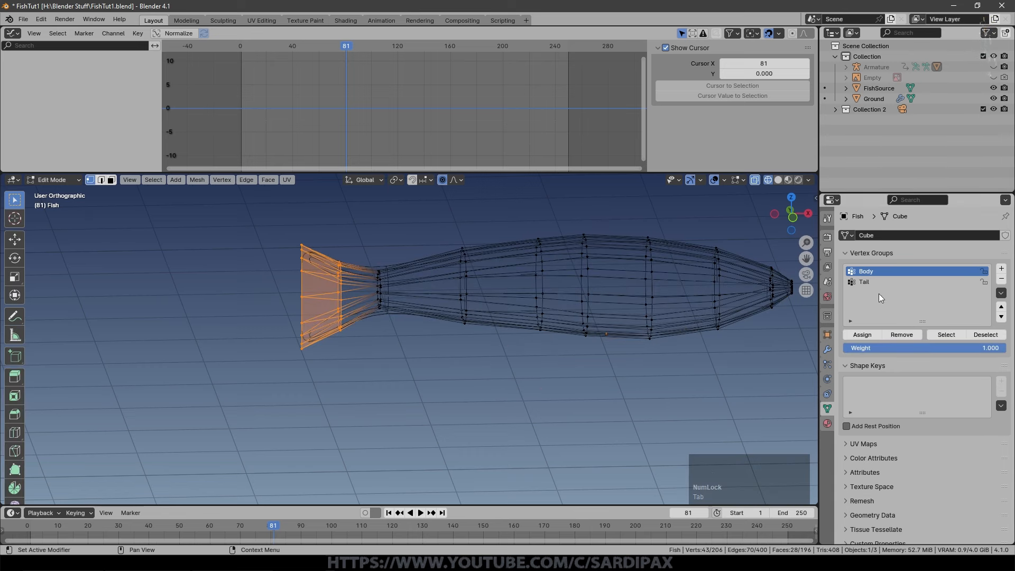
{"action": "left_click", "coordinate": [913, 333]}
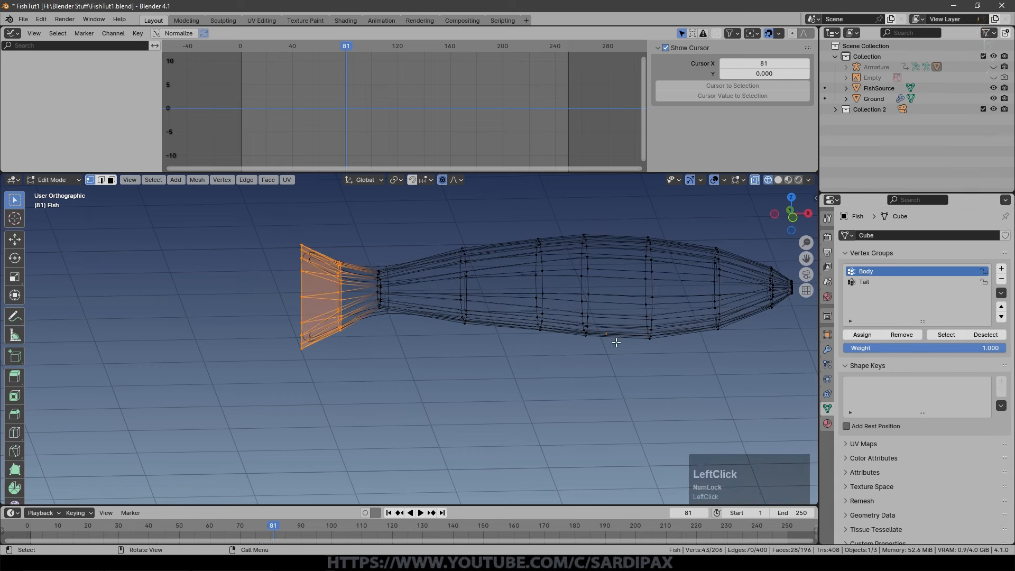
{"action": "key", "text": "Tab"}
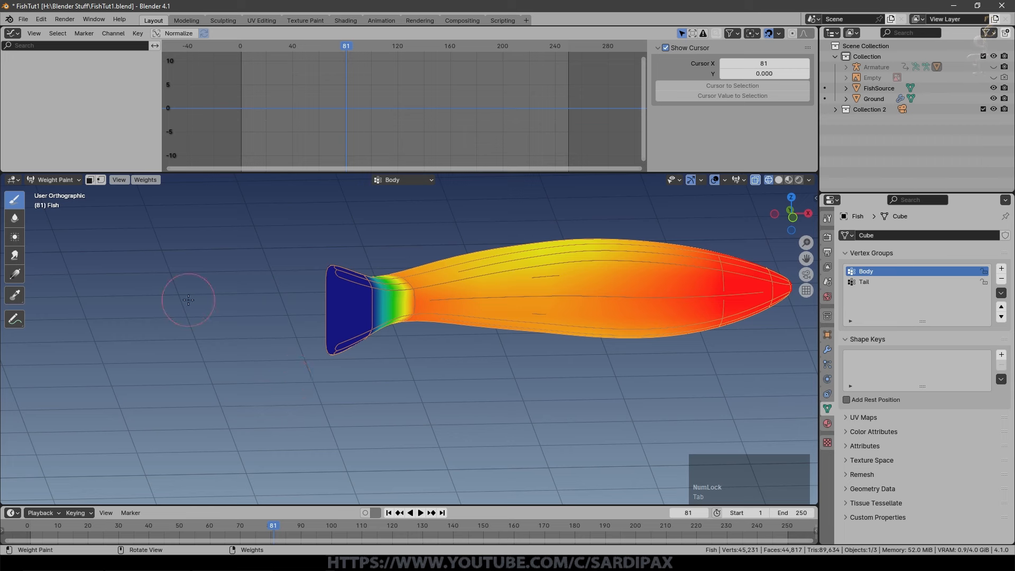
- Return the fish to Object Mode and display it with solid shading
{"action": "left_click", "coordinate": [61, 180]}
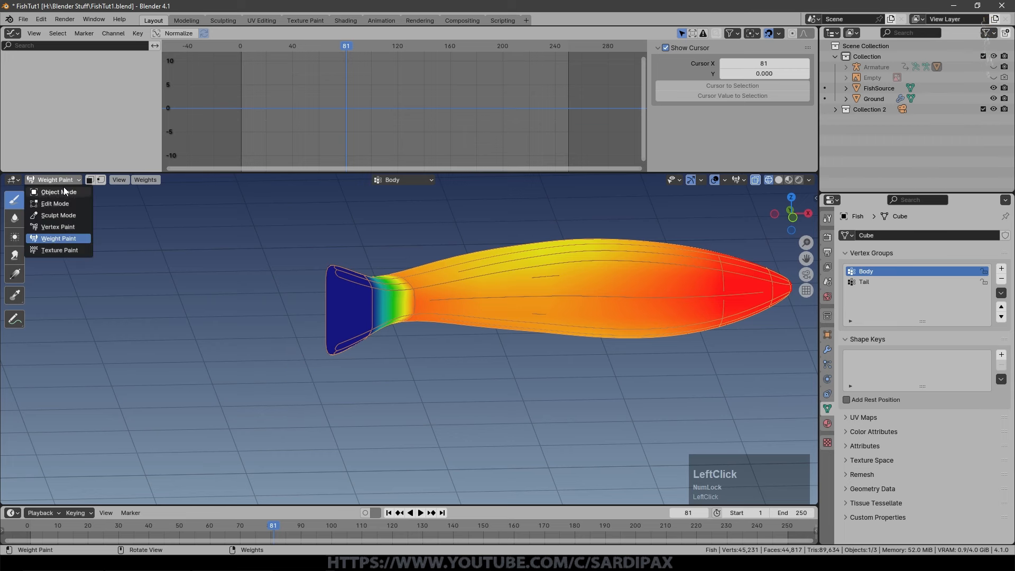
{"action": "left_click", "coordinate": [53, 191]}
{"action": "key", "text": "z"}
{"action": "left_click", "coordinate": [577, 267]}
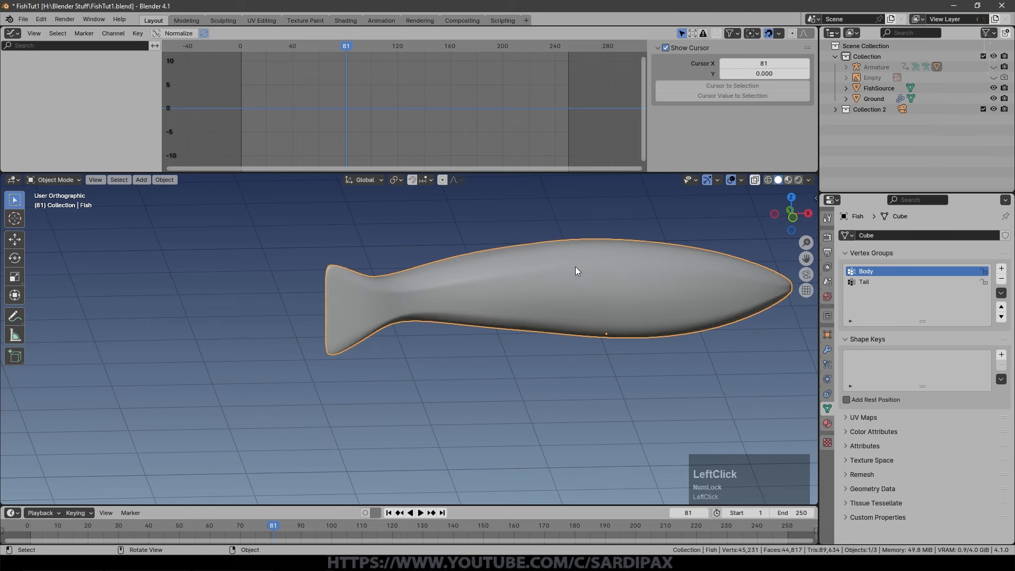
- Play the swimming animation, check the tail's motion at an angle and from above, and return to frame 1
{"action": "left_click", "coordinate": [421, 513]}
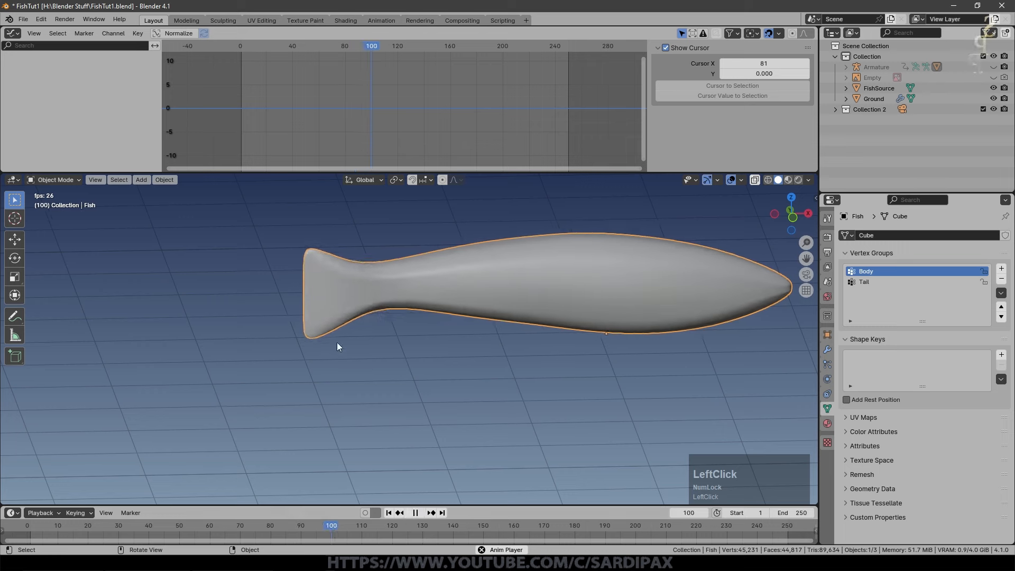
{"action": "middle_click_drag", "start_coordinate": [374, 381], "coordinate": [417, 412]}
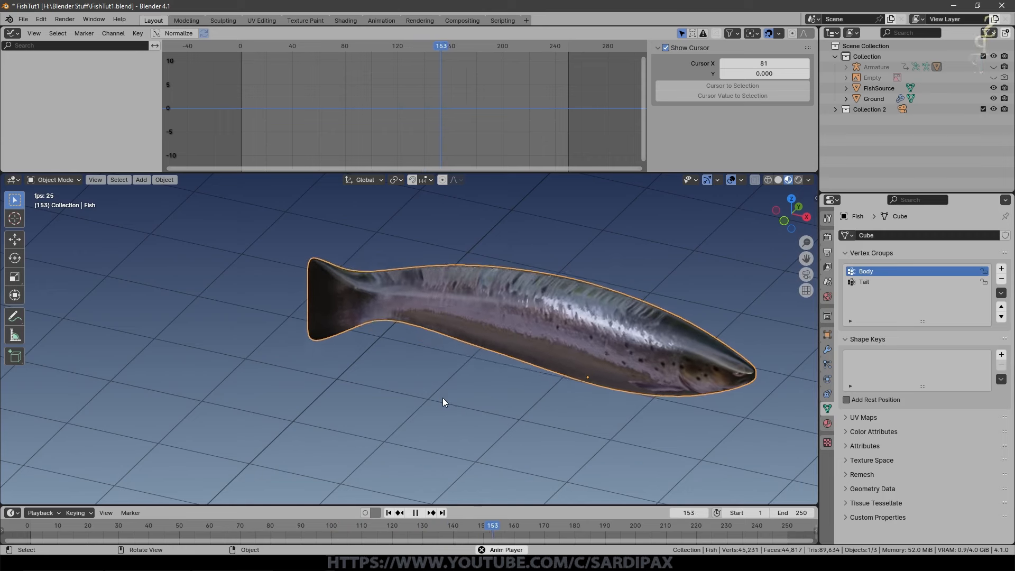
{"action": "key", "text": "KP_7"}
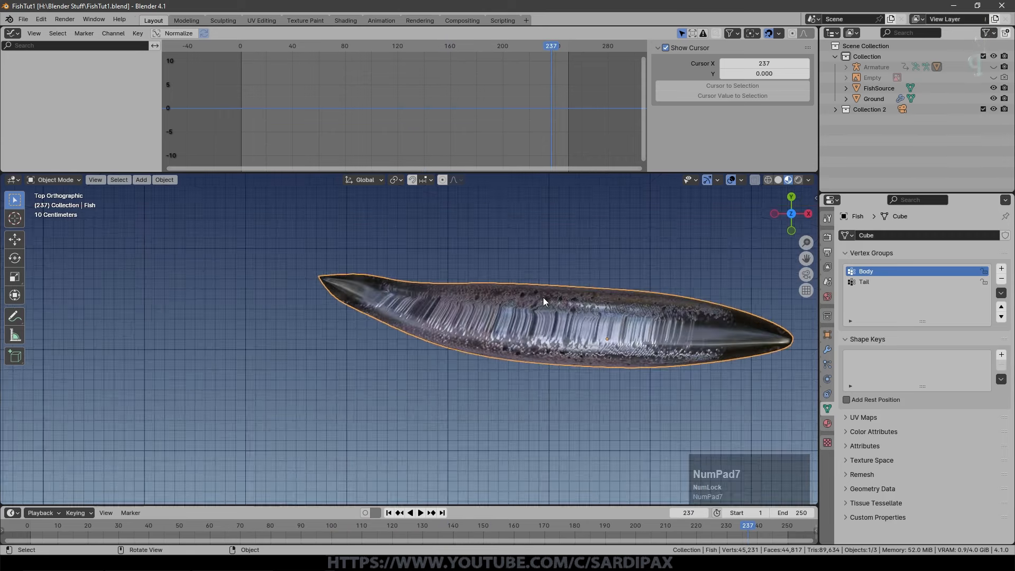
{"action": "scroll", "coordinate": [544, 301], "scroll_direction": "down", "scroll_amount": 2}
{"action": "left_click", "coordinate": [421, 513]}
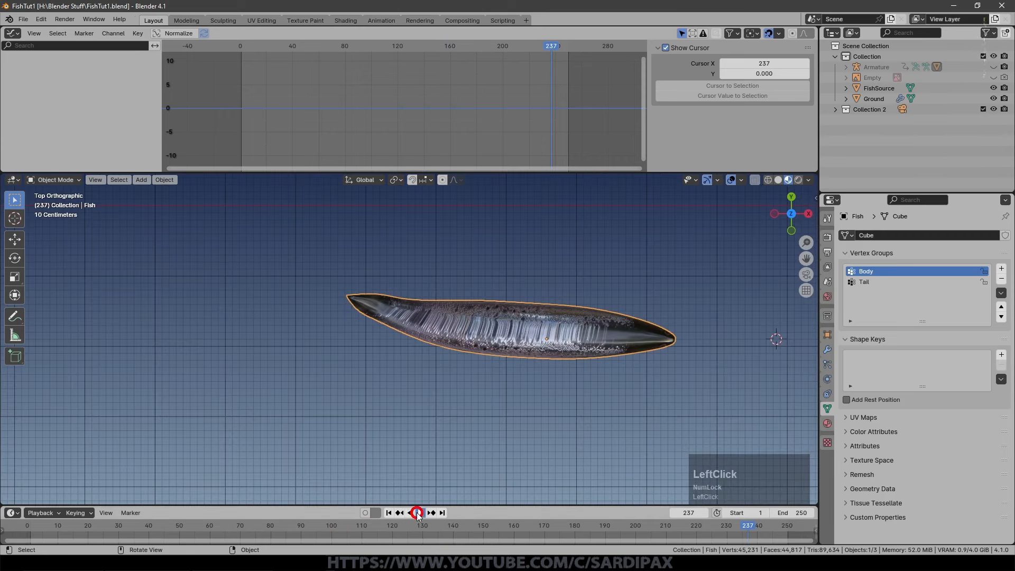
{"action": "left_click", "coordinate": [415, 513]}
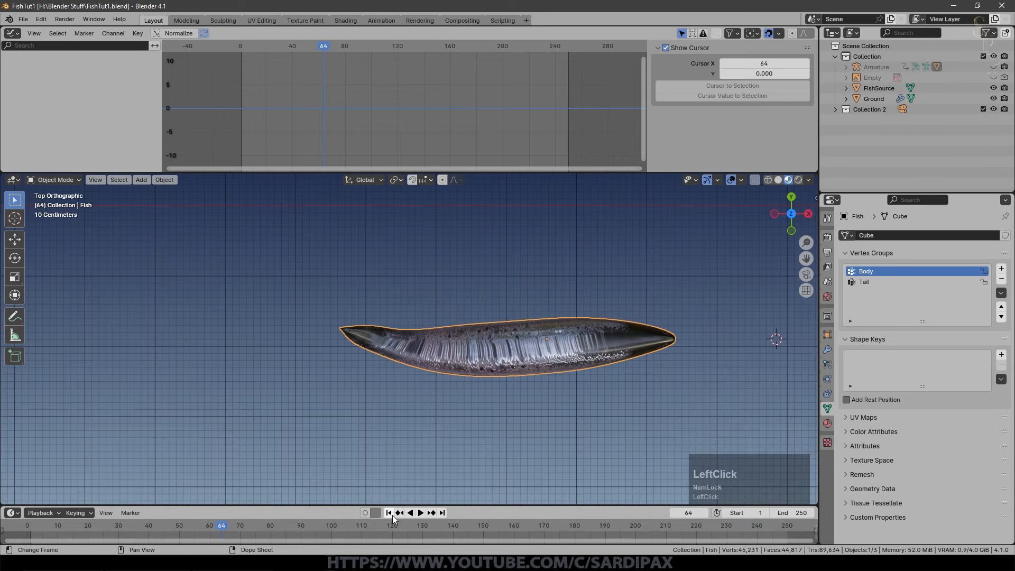
{"action": "left_click", "coordinate": [389, 513]}
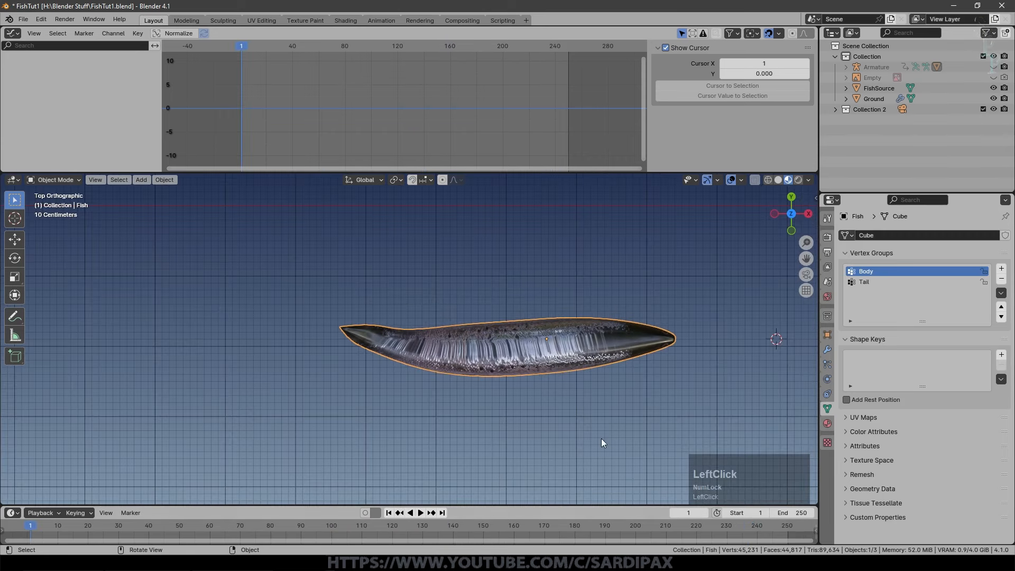
- Unhide the armature, select it together with the fish, and duplicate both about 1.86 m along negative Y
{"action": "scroll", "coordinate": [476, 360], "scroll_direction": "down", "scroll_amount": 3}
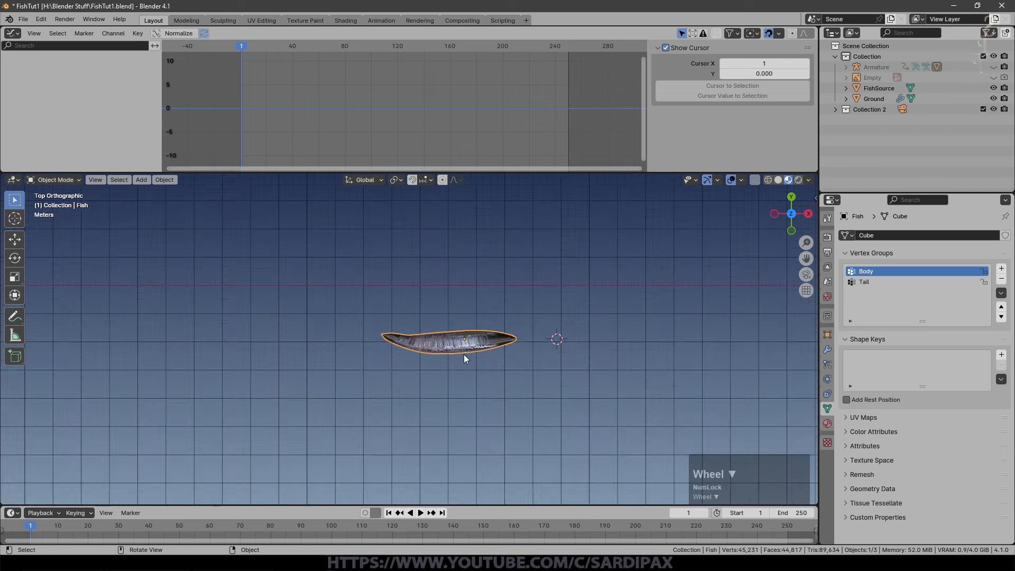
{"action": "left_click", "coordinate": [994, 67]}
{"action": "key", "text": "a"}
{"action": "key", "text": "a"}
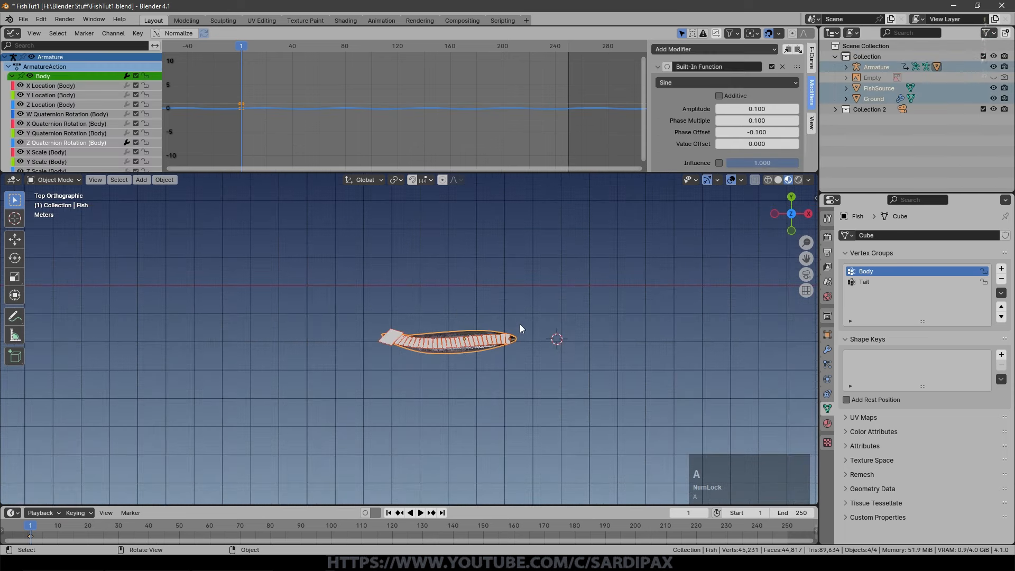
{"action": "scroll", "coordinate": [508, 328], "scroll_direction": "down", "scroll_amount": 3}
{"action": "left_click_drag", "start_coordinate": [354, 288], "coordinate": [509, 400]}
{"action": "scroll", "coordinate": [471, 352], "scroll_direction": "up", "scroll_amount": 1}
{"action": "key", "text": "shift+d"}
{"action": "key", "text": "y"}
{"action": "left_click", "coordinate": [505, 407]}
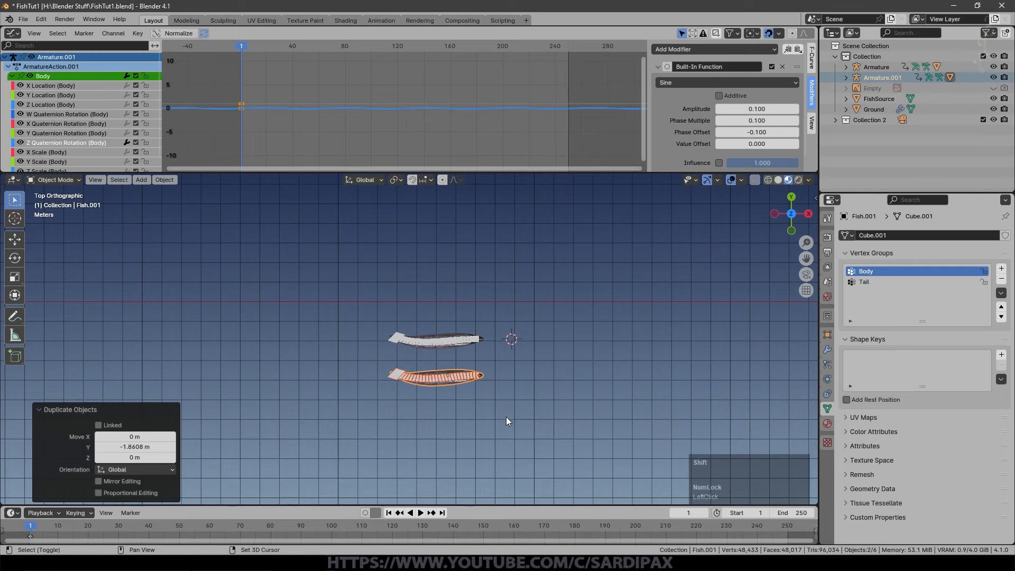
- Duplicate the copied fish and armature again, placing the third pair about 1.67 m further along negative Y
{"action": "key", "text": "shift+d"}
{"action": "left_click", "coordinate": [507, 447]}
{"action": "middle_click_drag", "start_coordinate": [508, 446], "coordinate": [582, 374]}
{"action": "scroll", "coordinate": [495, 388], "scroll_direction": "up", "scroll_amount": 2}
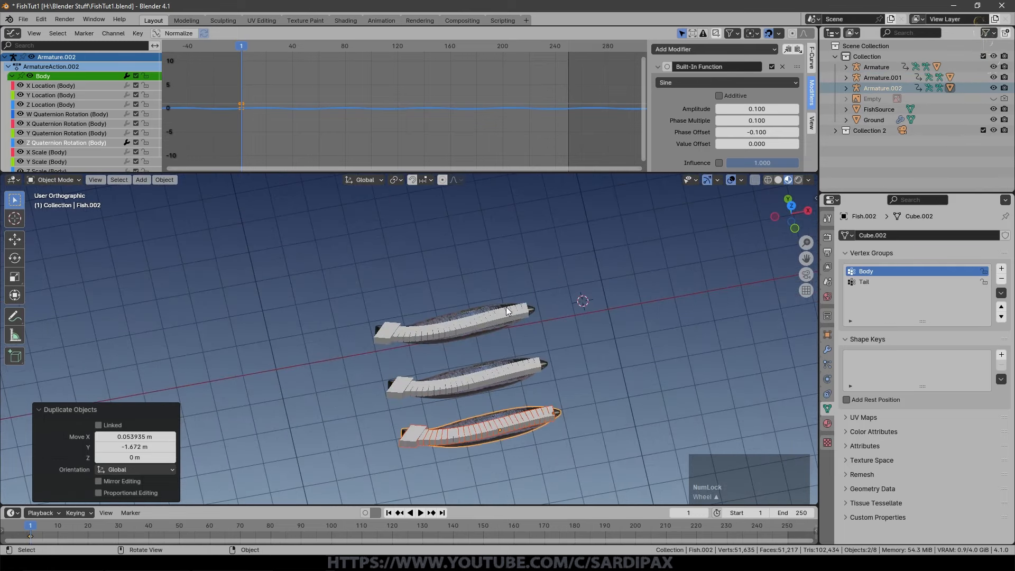
- With the animation playing, set the middle fish's Body bone sine modifier to Amplitude 0.200 and Phase Multiple 0.200 in Pose Mode
{"action": "left_click", "coordinate": [421, 513]}
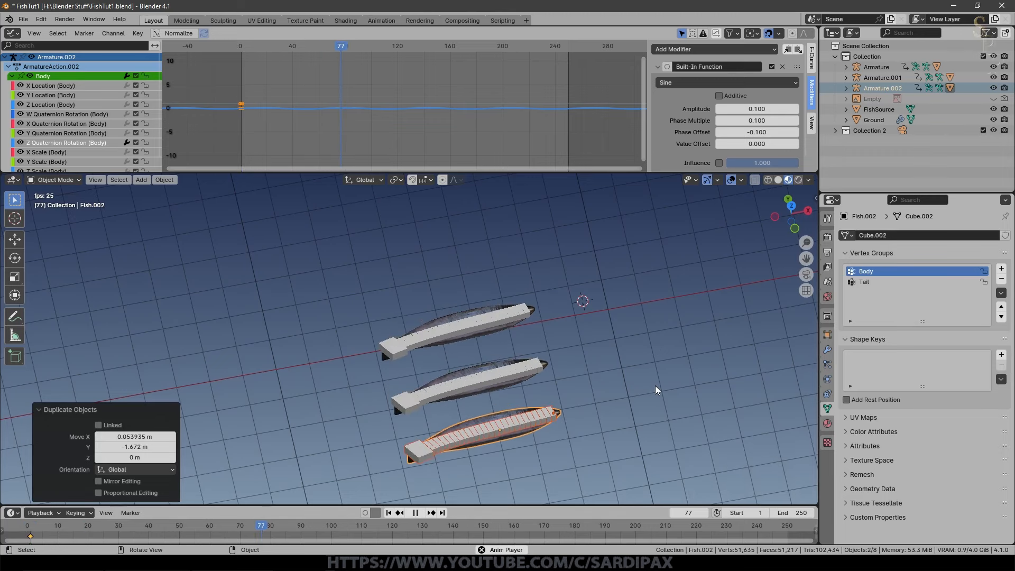
{"action": "key", "text": "KP_7"}
{"action": "left_click", "coordinate": [391, 399]}
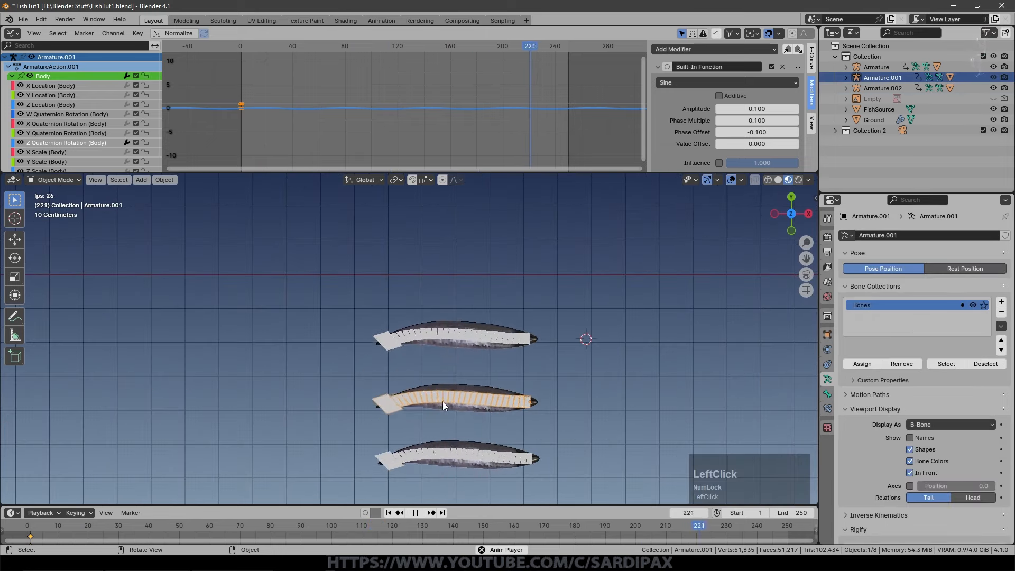
{"action": "left_click", "coordinate": [53, 180]}
{"action": "left_click", "coordinate": [55, 216]}
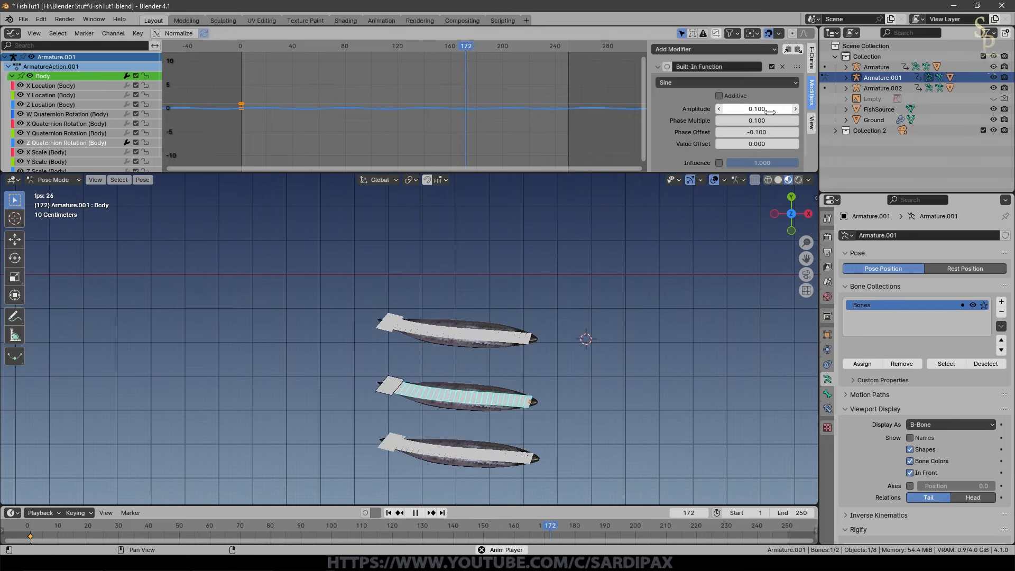
{"action": "left_click", "coordinate": [798, 108]}
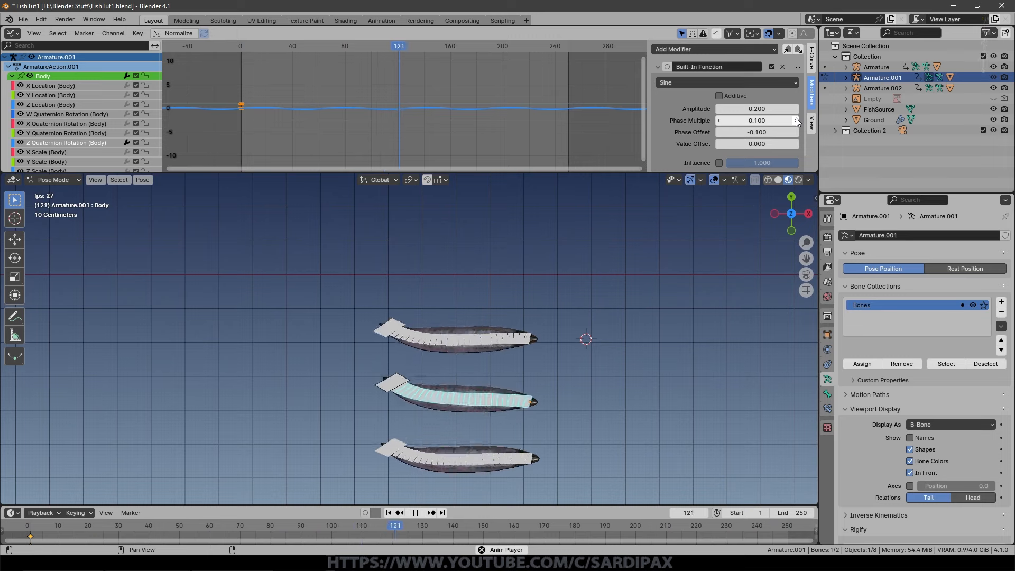
{"action": "left_click", "coordinate": [796, 120]}
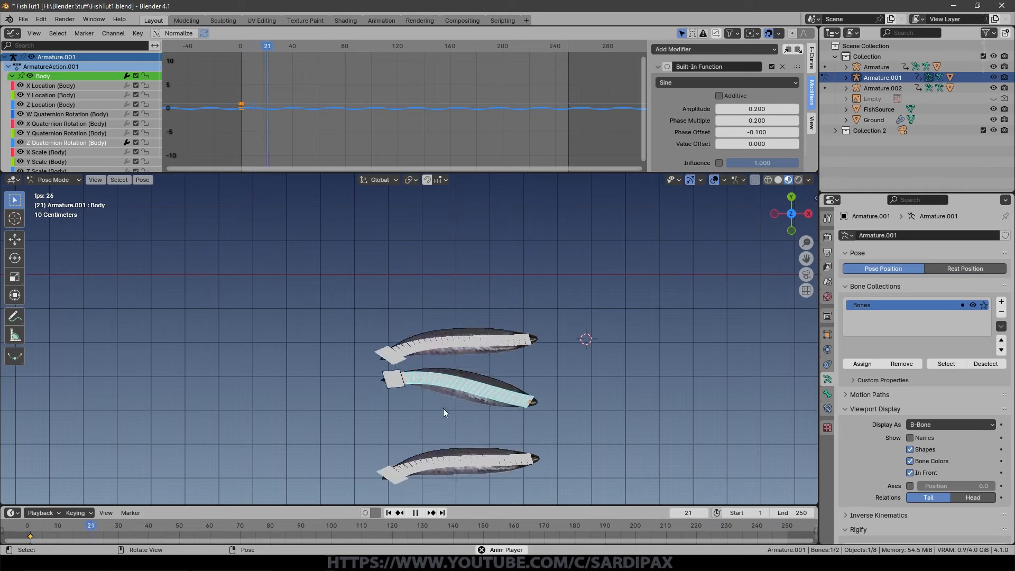
- Set the Phase Multiple of the middle fish's Tail bone sine modifier to 0.200, and reduce it to 0.150
{"action": "left_click", "coordinate": [386, 408]}
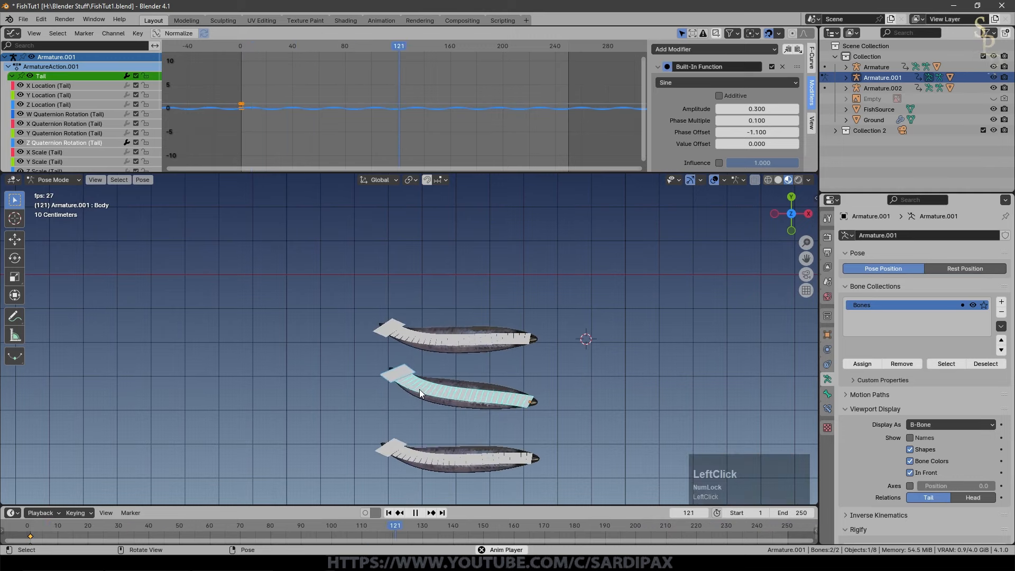
{"action": "left_click", "coordinate": [796, 120]}
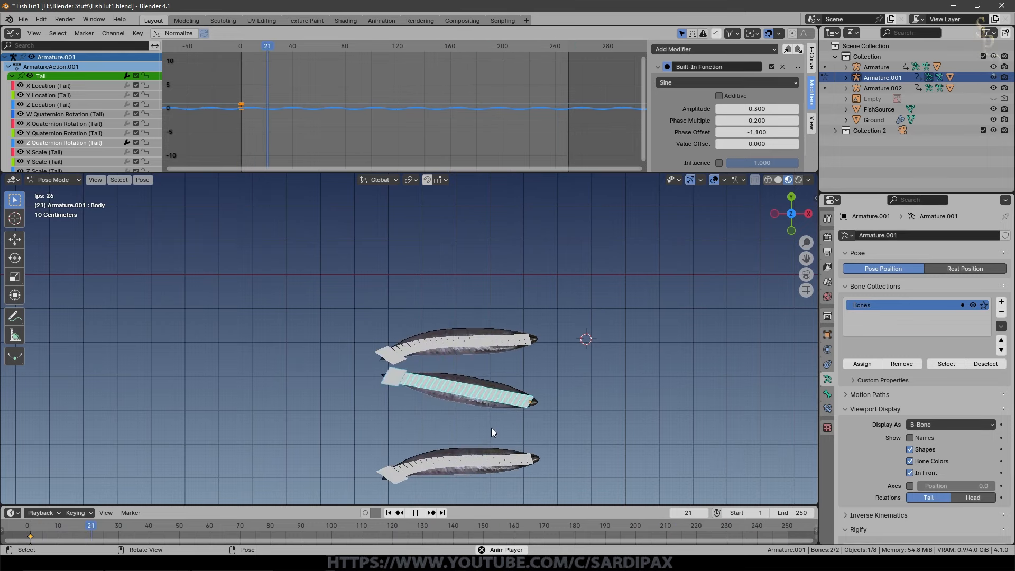
{"action": "left_click", "coordinate": [760, 121]}
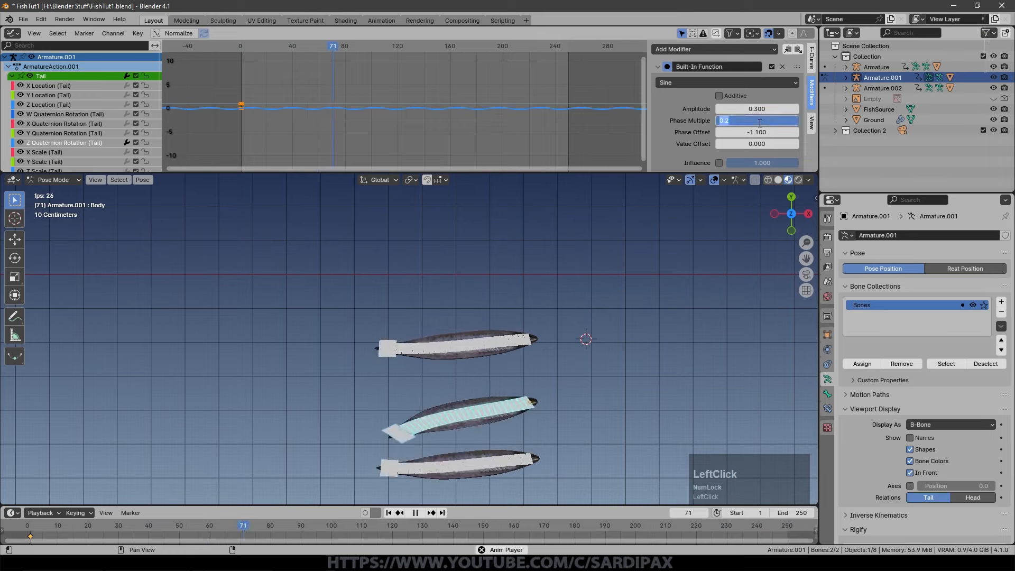
{"action": "type", "text": "0.15"}
{"action": "key", "text": "KP_Enter"}
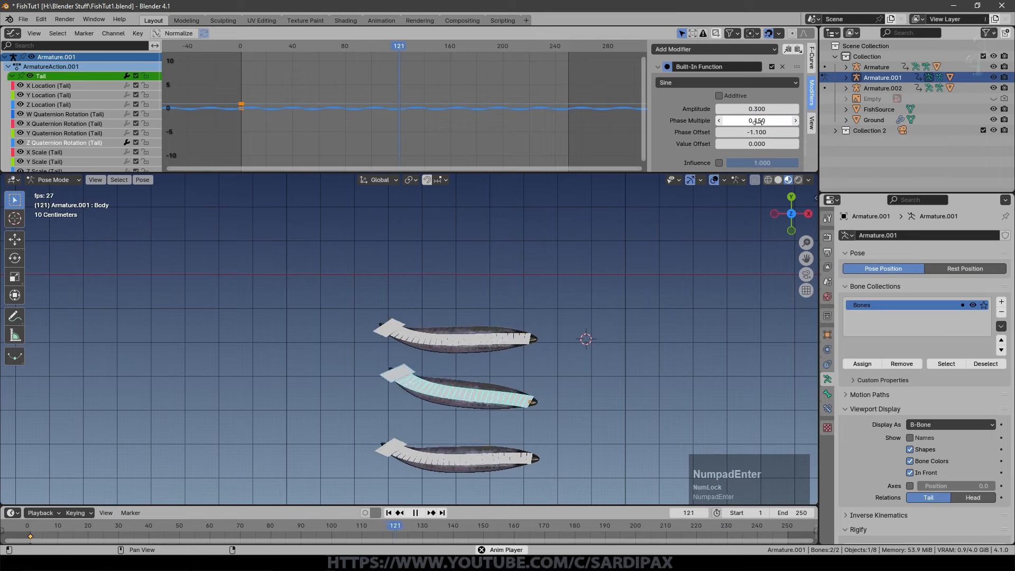
- Set the Phase Multiple of the third fish's Body bone sine modifier to 0.085
{"action": "left_click", "coordinate": [465, 465]}
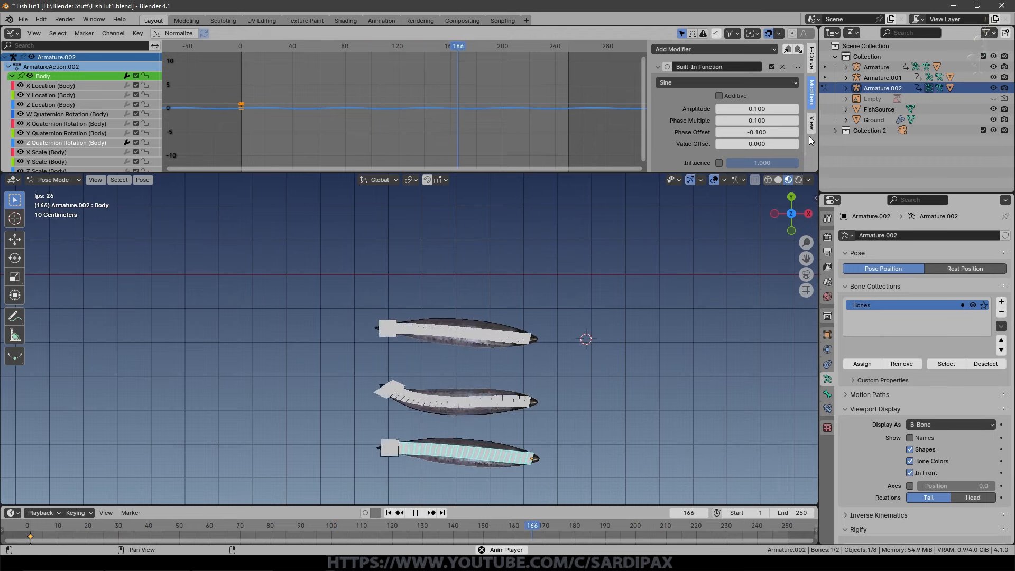
{"action": "left_click", "coordinate": [757, 109]}
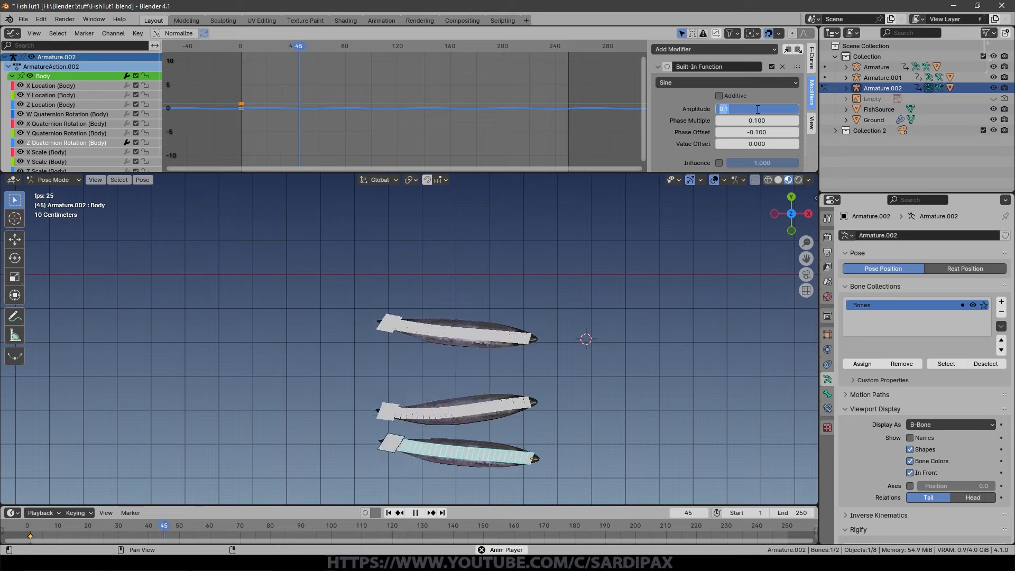
{"action": "key", "text": "Escape"}
{"action": "left_click", "coordinate": [760, 121]}
{"action": "type", "text": ".885"}
{"action": "key", "text": "KP_Enter"}
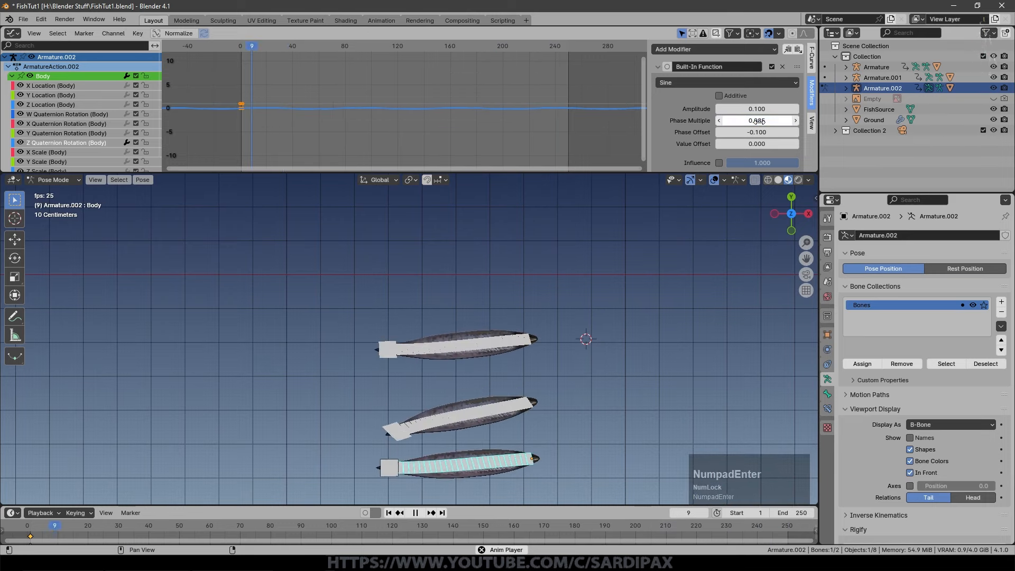
- Set the third fish's Tail bone Phase Multiple to 0.085 and its Body bone sine Amplitude to 0.150
{"action": "left_click", "coordinate": [396, 438]}
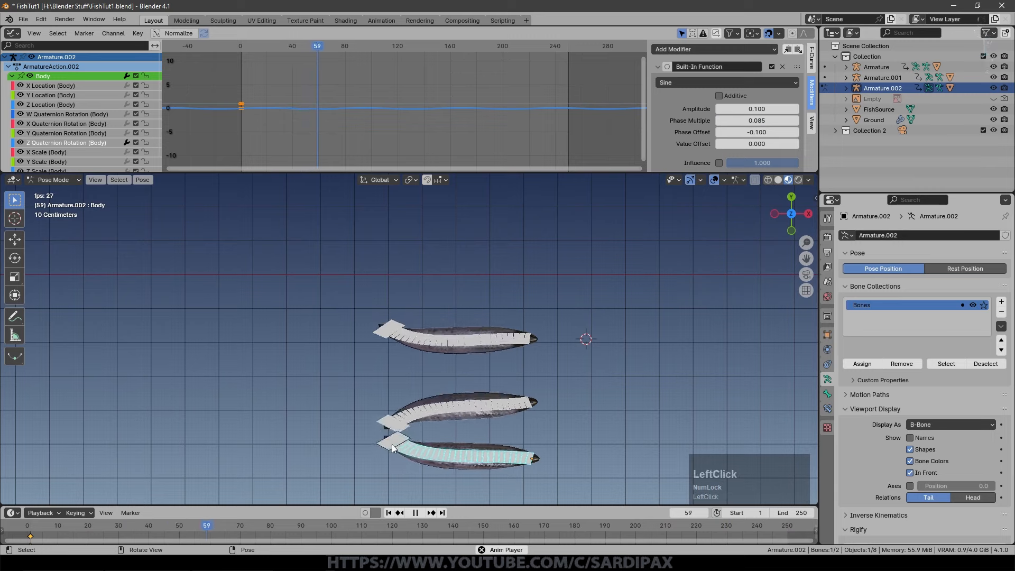
{"action": "left_click", "coordinate": [759, 121]}
{"action": "type", "text": "."}
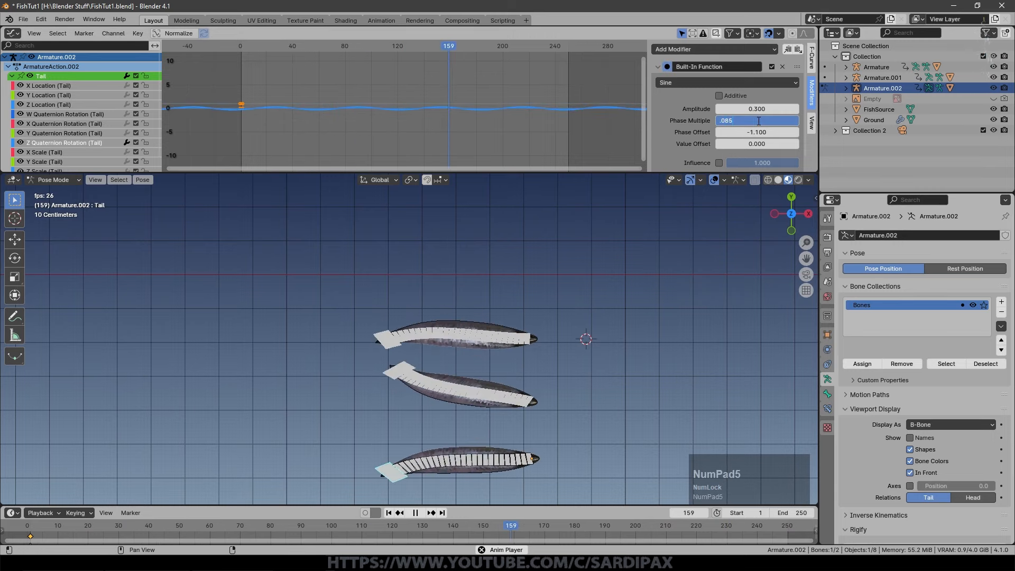
{"action": "left_click", "coordinate": [780, 110]}
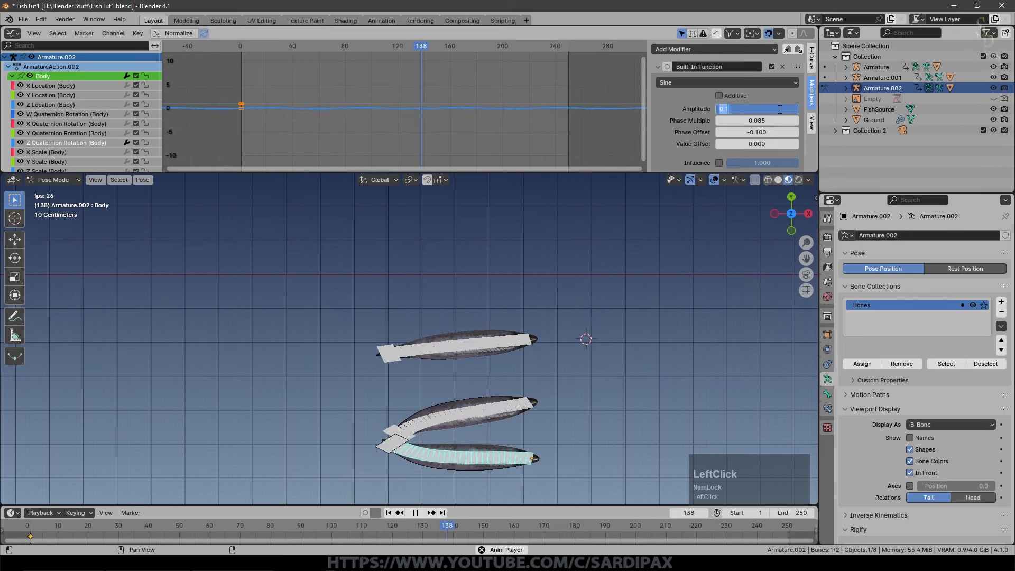
{"action": "type", "text": "."}
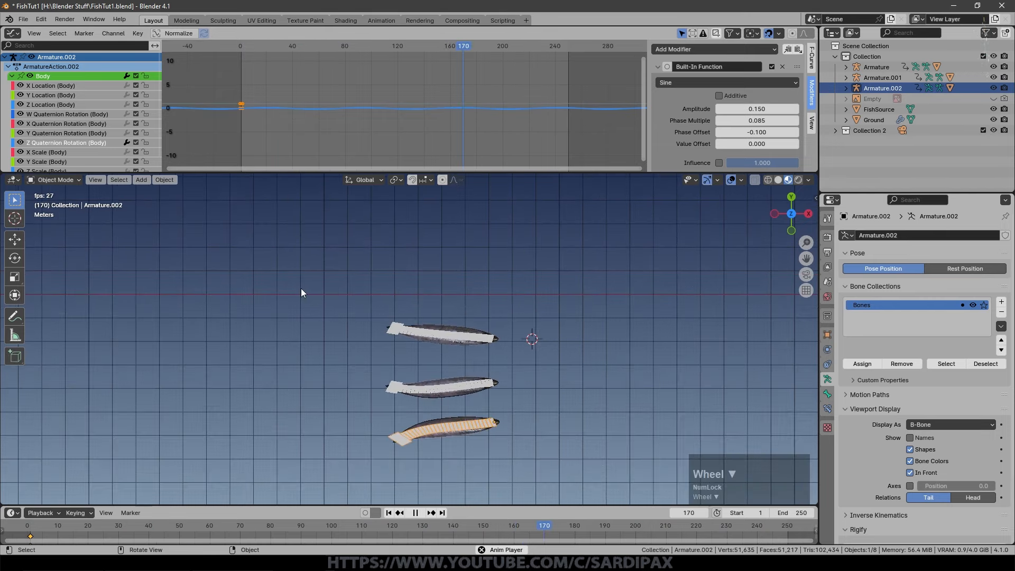
- Move all three fish together with their armatures into a new collection named Fish
{"action": "left_click_drag", "start_coordinate": [318, 276], "coordinate": [572, 481]}
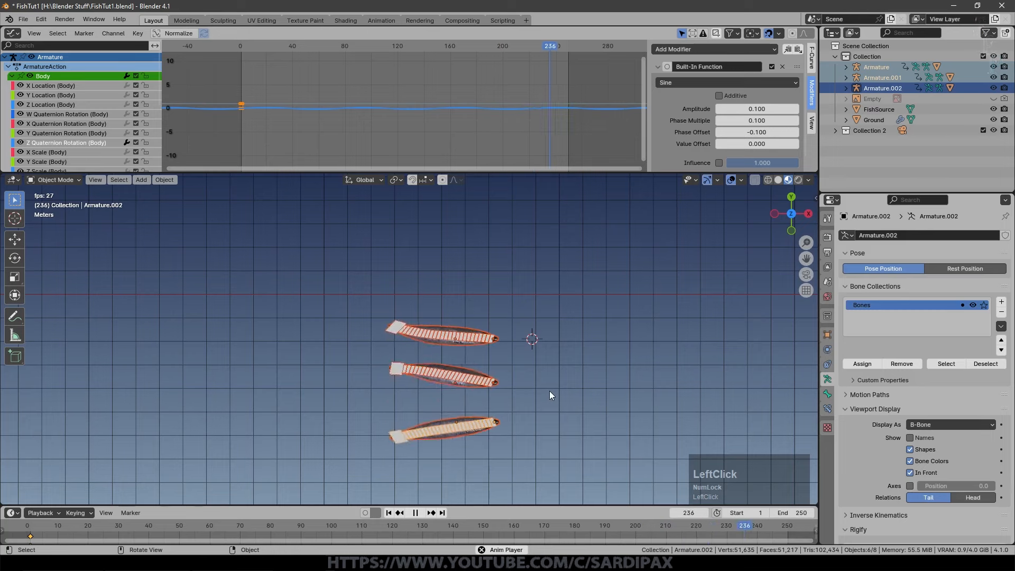
{"action": "key", "text": "m"}
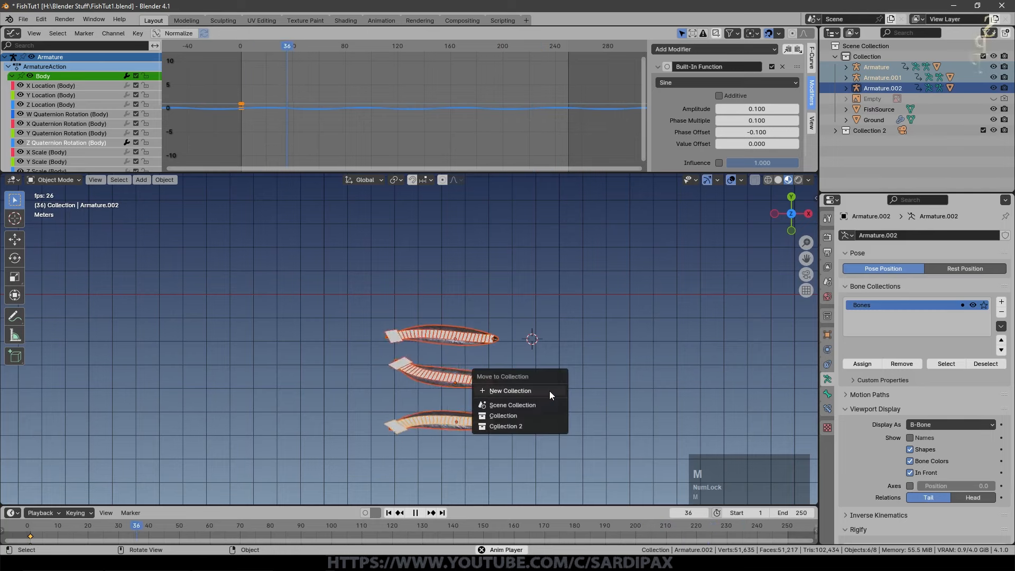
{"action": "left_click", "coordinate": [518, 391]}
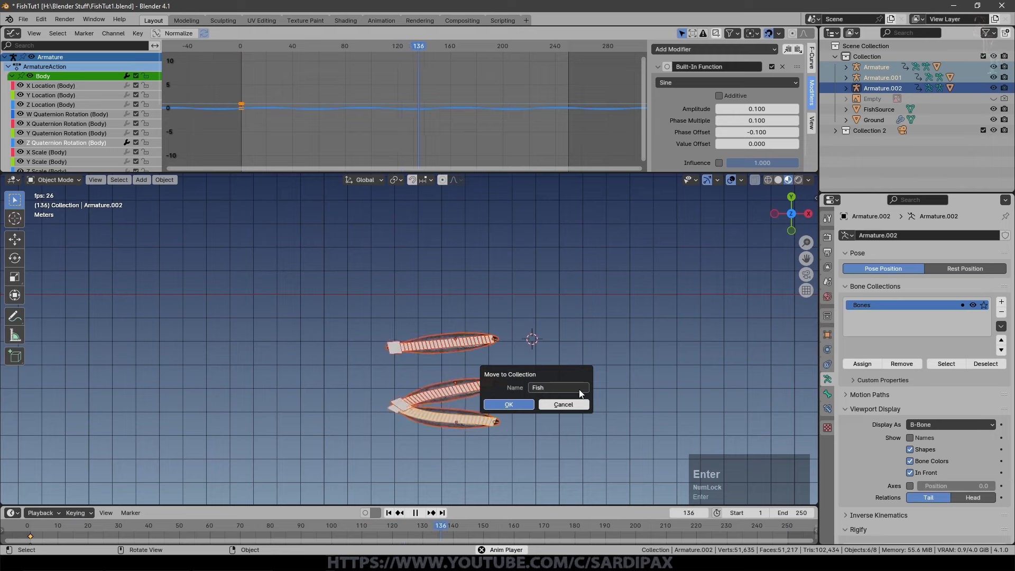
{"action": "left_click", "coordinate": [523, 406]}
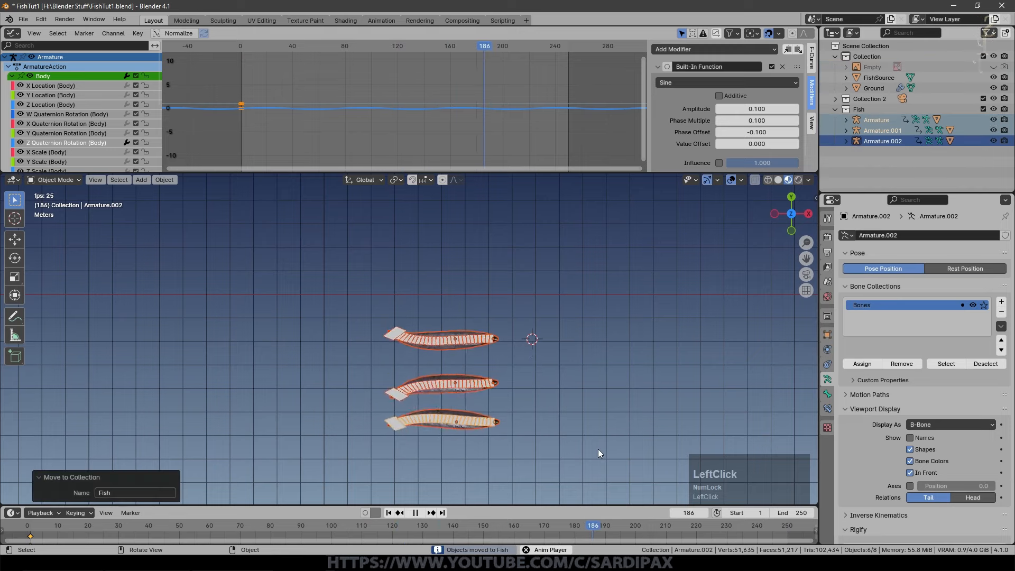
- Hide Armature, Armature.001 and Armature.002 of the Fish collection in the viewport
{"action": "middle_click_drag", "start_coordinate": [567, 443], "coordinate": [524, 415]}
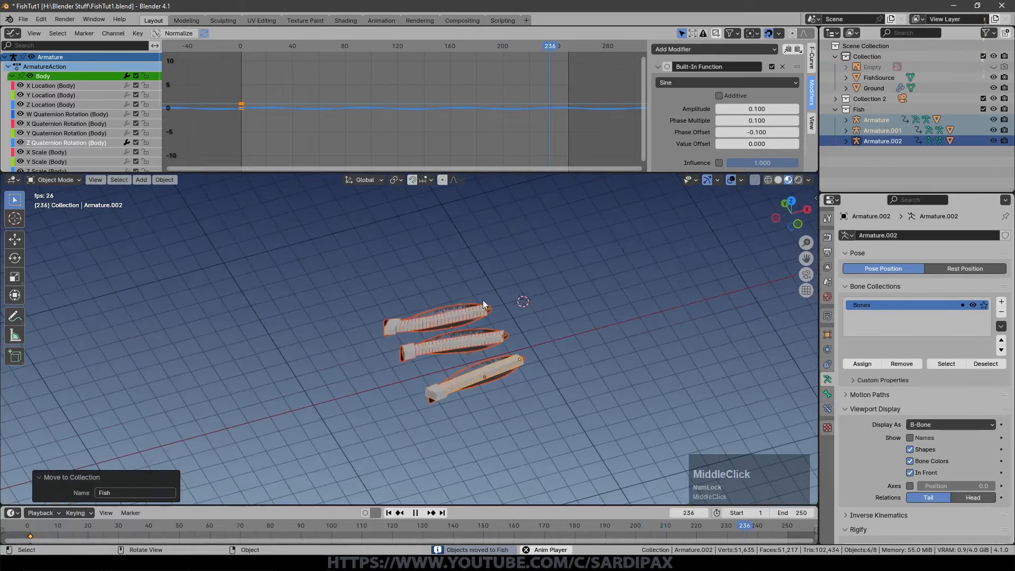
{"action": "left_click", "coordinate": [994, 119]}
{"action": "left_click", "coordinate": [993, 130]}
{"action": "left_click", "coordinate": [994, 141]}
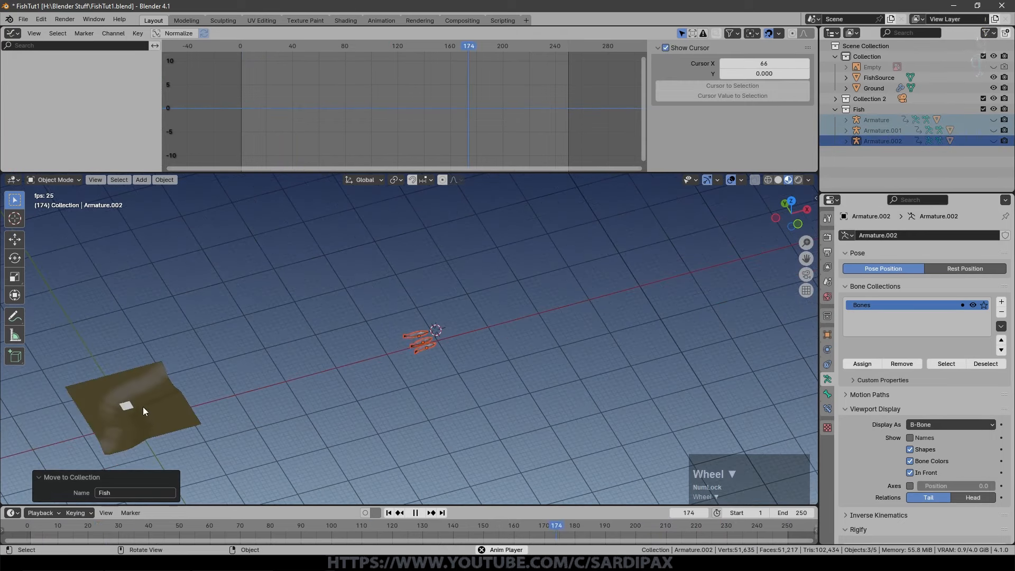
- Select the FishSource plane, switch the Graph Editor area to the Geometry Node Editor and create a new node tree
{"action": "left_click", "coordinate": [143, 407]}
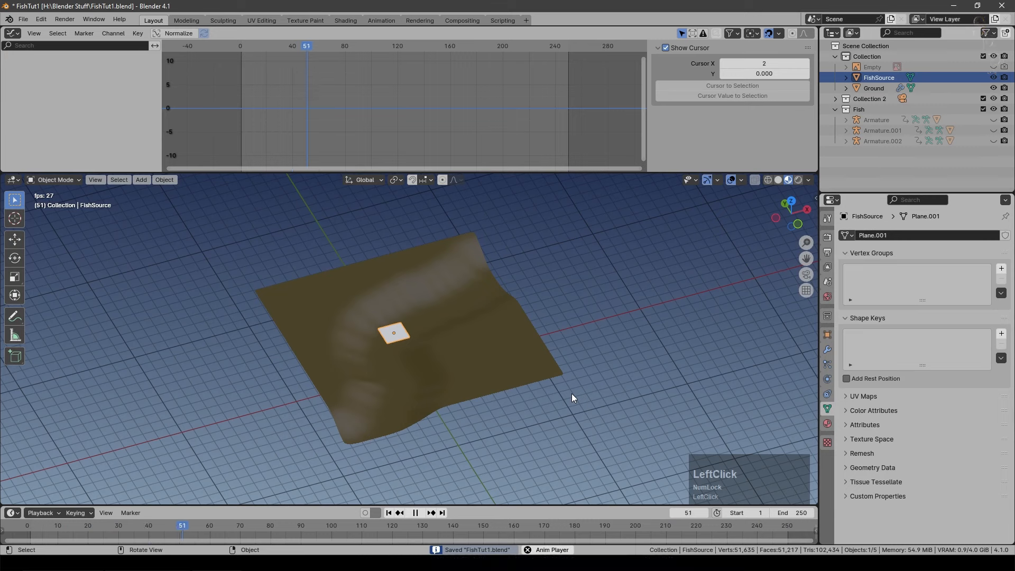
{"action": "left_click", "coordinate": [12, 33]}
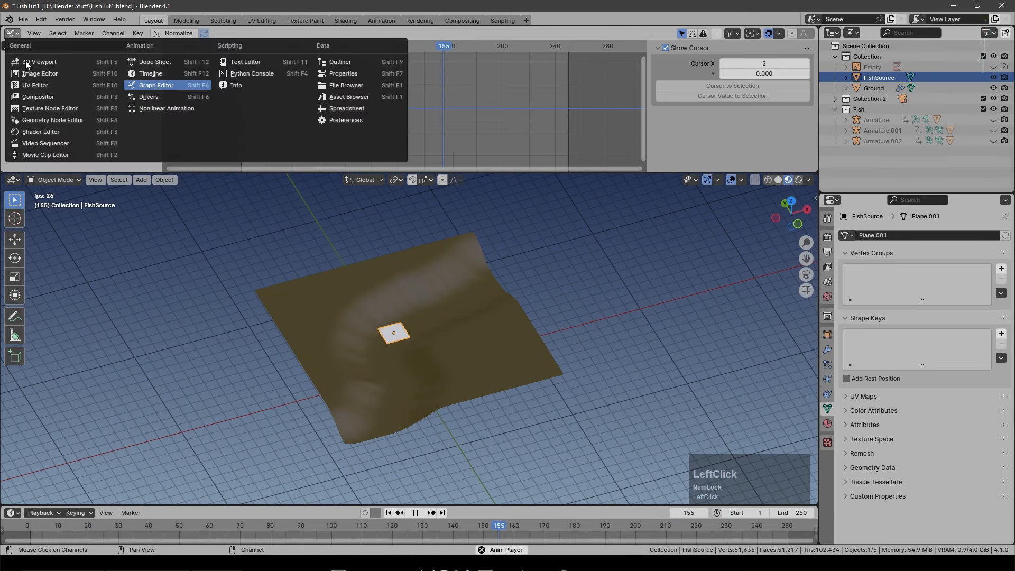
{"action": "left_click", "coordinate": [46, 121]}
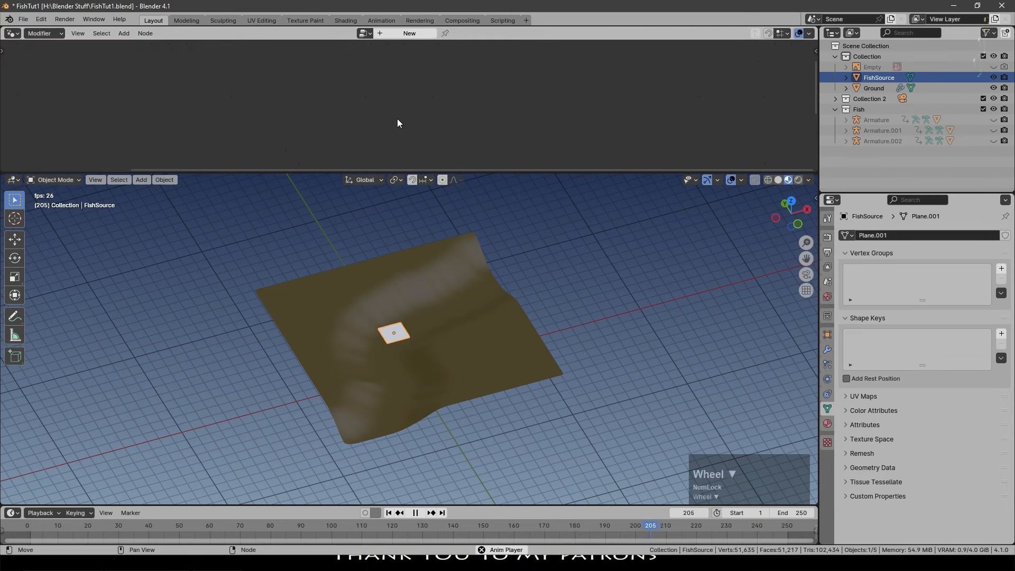
{"action": "left_click", "coordinate": [411, 33]}
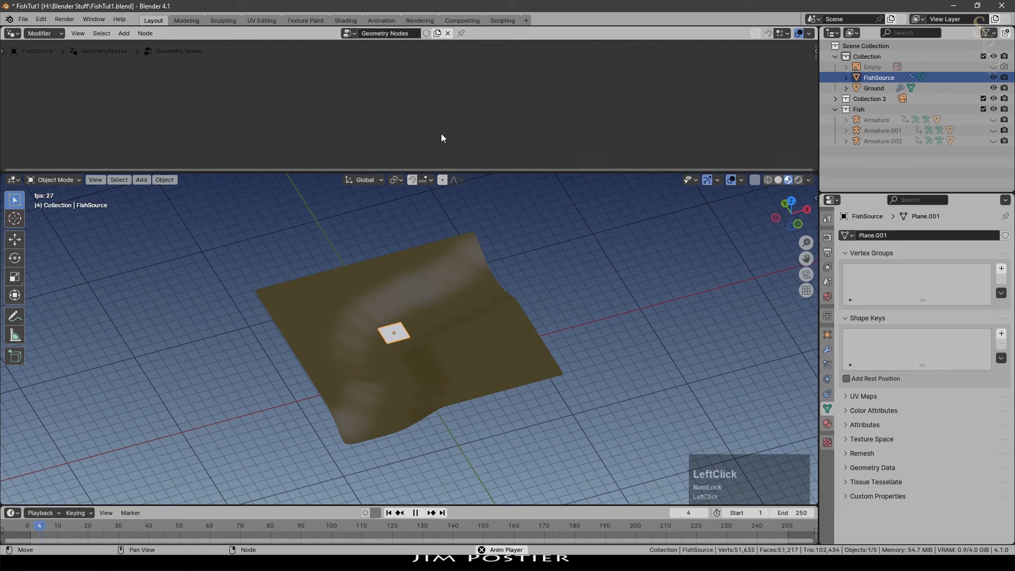
- Add a Volume Cube node and connect its Volume output to the Group Output's Geometry in place of the Group Input
{"action": "scroll", "coordinate": [442, 138], "scroll_direction": "up", "scroll_amount": 2}
{"action": "key", "text": "KP_Decimal"}
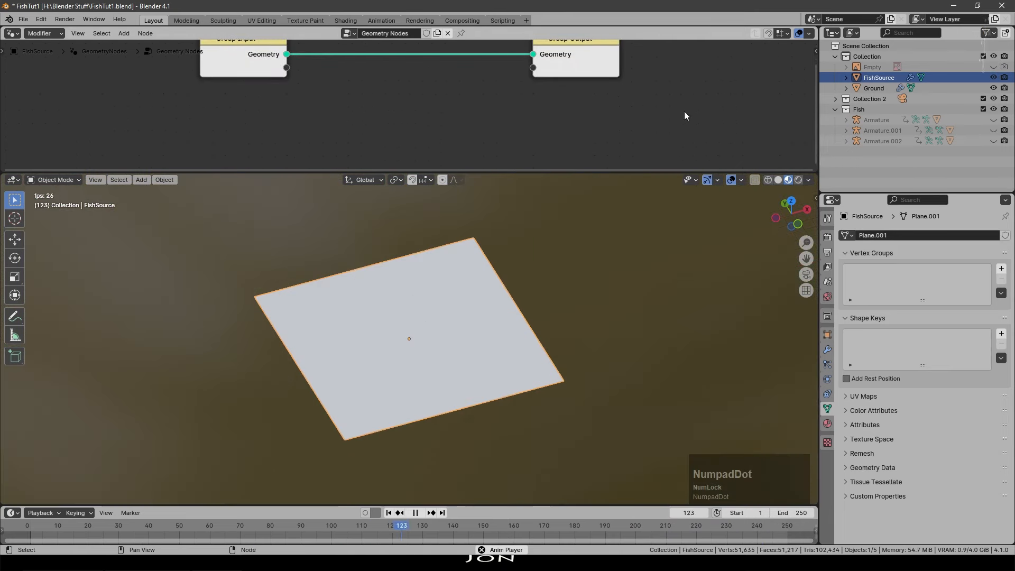
{"action": "scroll", "coordinate": [741, 132], "scroll_direction": "down", "scroll_amount": 3}
{"action": "scroll", "coordinate": [503, 329], "scroll_direction": "down", "scroll_amount": 4}
{"action": "middle_click_drag", "start_coordinate": [504, 329], "coordinate": [449, 233]}
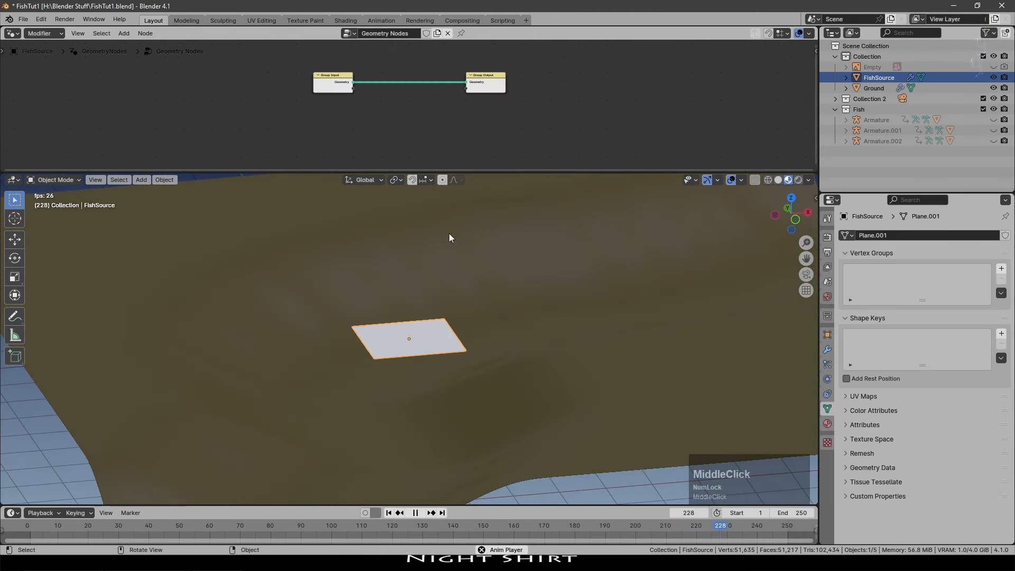
{"action": "left_click", "coordinate": [123, 34]}
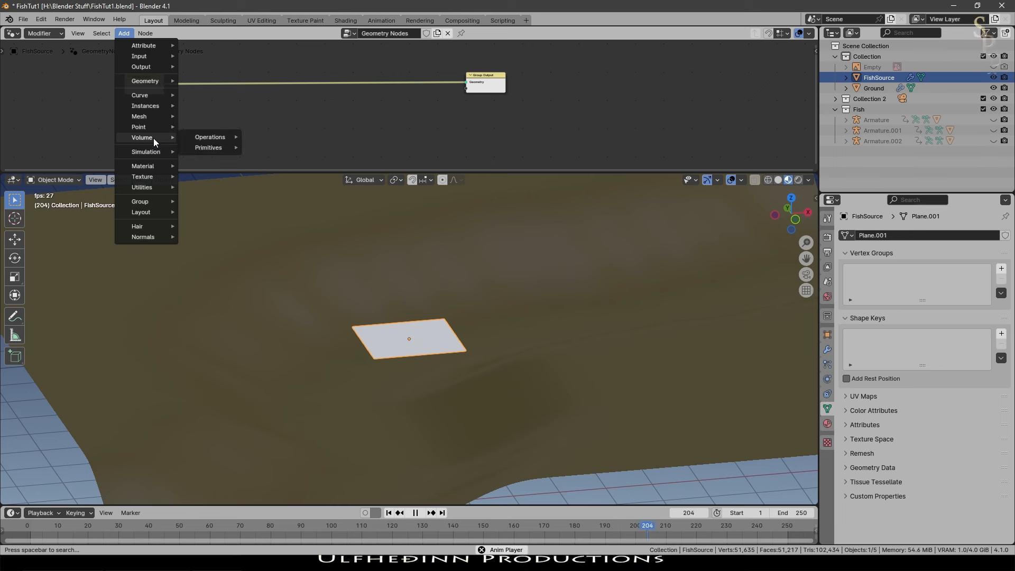
{"action": "mouse_move", "coordinate": [198, 147]}
{"action": "left_click", "coordinate": [289, 149]}
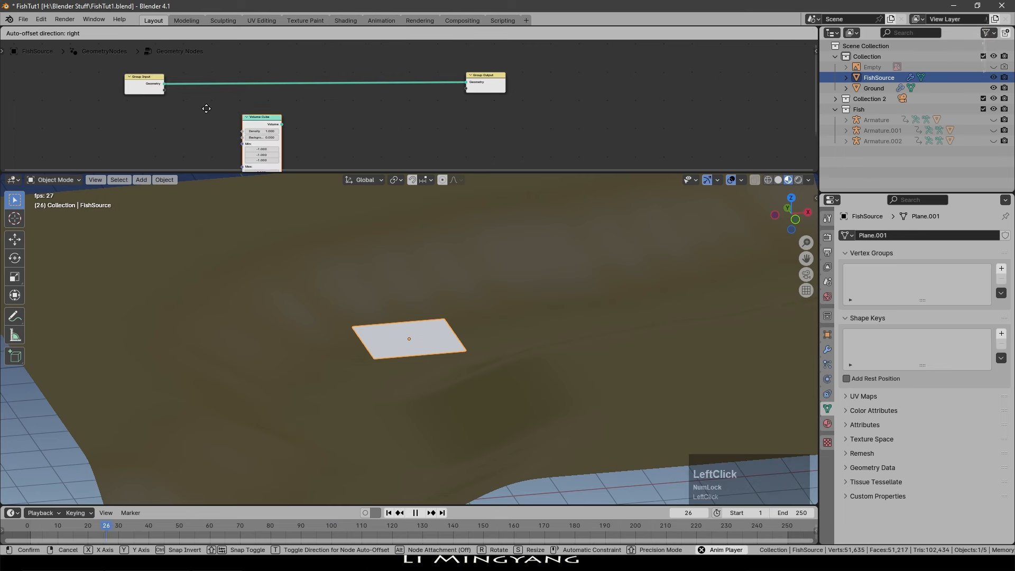
{"action": "left_click", "coordinate": [171, 95]}
{"action": "left_click_drag", "start_coordinate": [246, 111], "coordinate": [406, 100]}
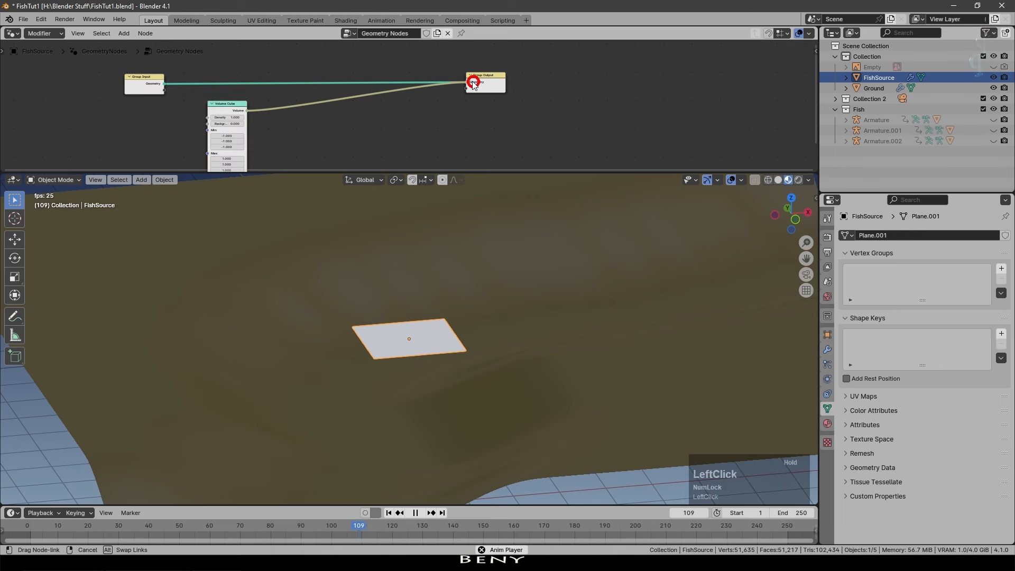
{"action": "left_click_drag", "start_coordinate": [473, 85], "coordinate": [472, 85]}
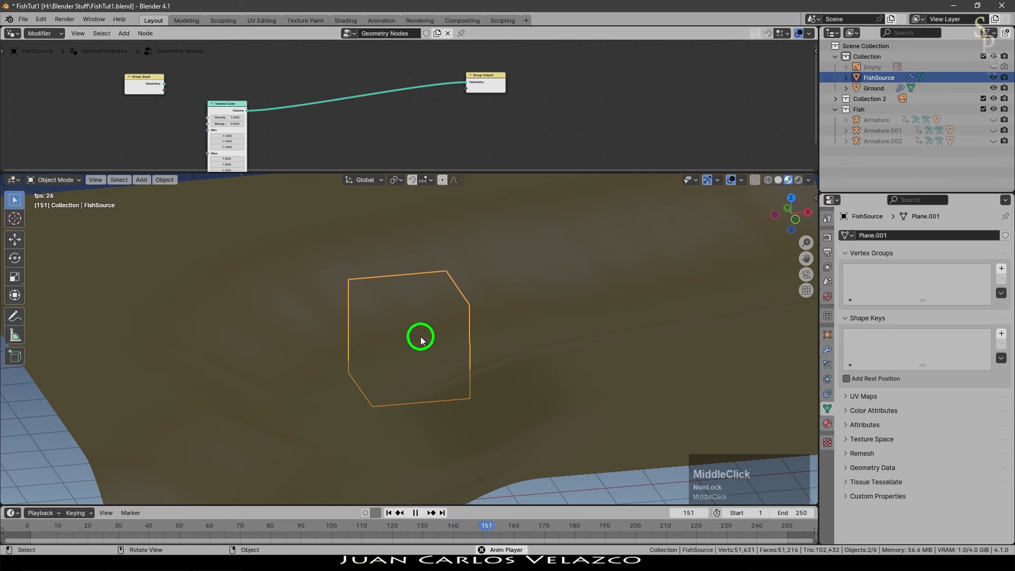
- Set the Volume Cube's Max X value to 2
{"action": "middle_click_drag", "start_coordinate": [454, 281], "coordinate": [407, 316]}
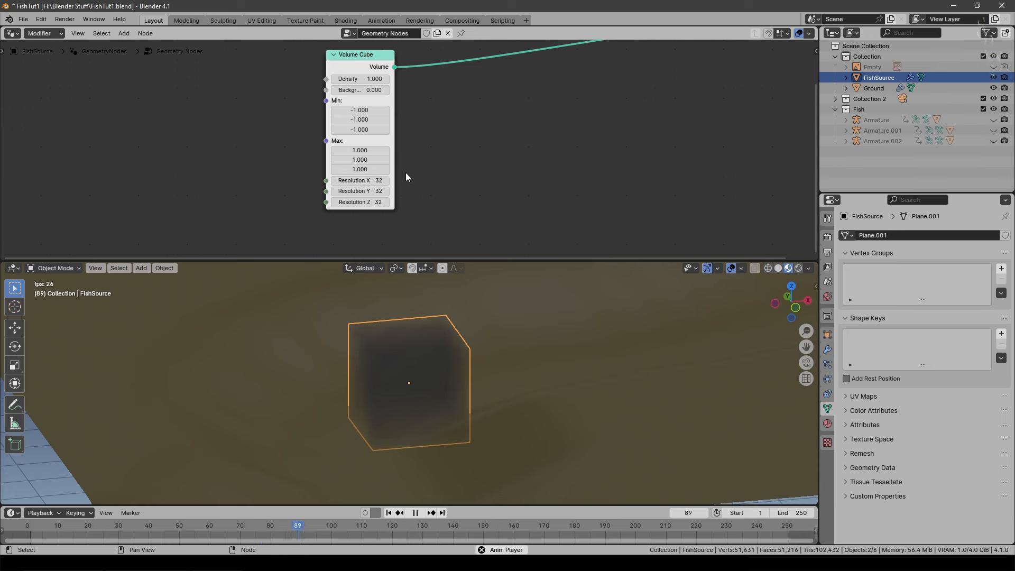
{"action": "left_click", "coordinate": [365, 150]}
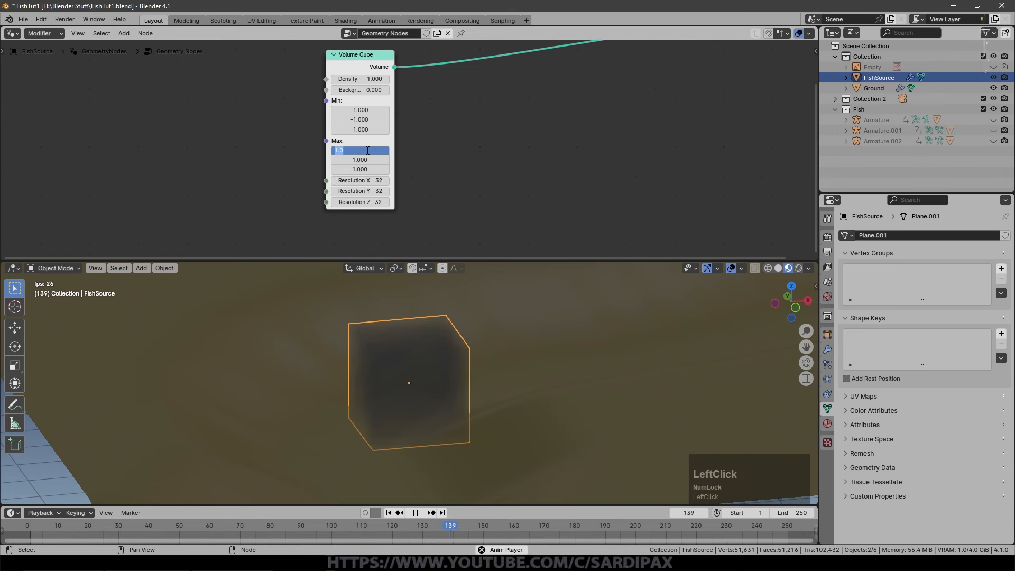
{"action": "type", "text": "2"}
{"action": "key", "text": "KP_Enter"}
- Rotate the FishSource volume about 25.5° around the Z axis and scale it to about 0.541 along Z
{"action": "middle_click_drag", "start_coordinate": [456, 336], "coordinate": [496, 367]}
{"action": "key", "text": "r"}
{"action": "key", "text": "z"}
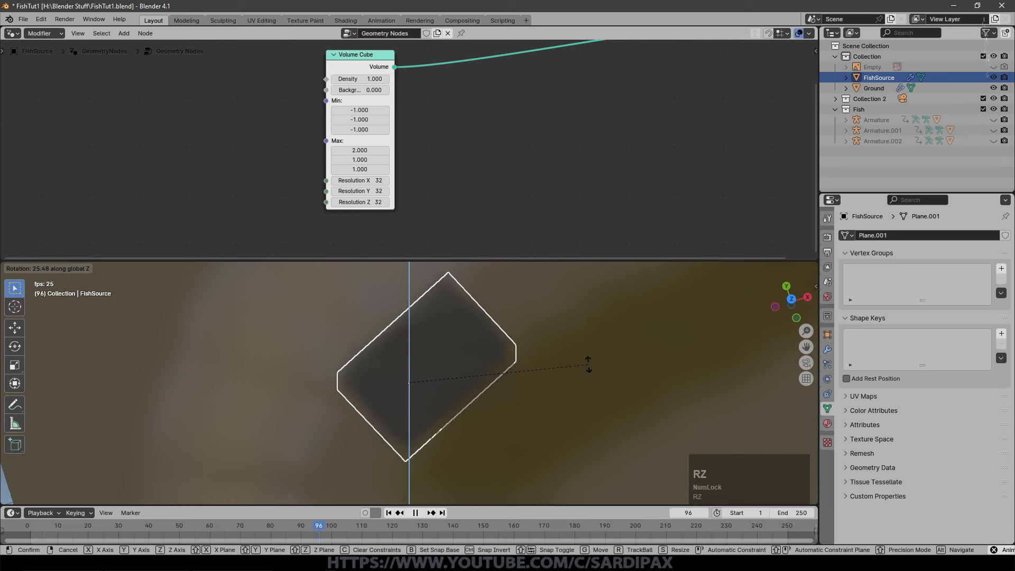
{"action": "left_click", "coordinate": [588, 363]}
{"action": "middle_click_drag", "start_coordinate": [539, 344], "coordinate": [476, 505]}
{"action": "key", "text": "s"}
{"action": "key", "text": "z"}
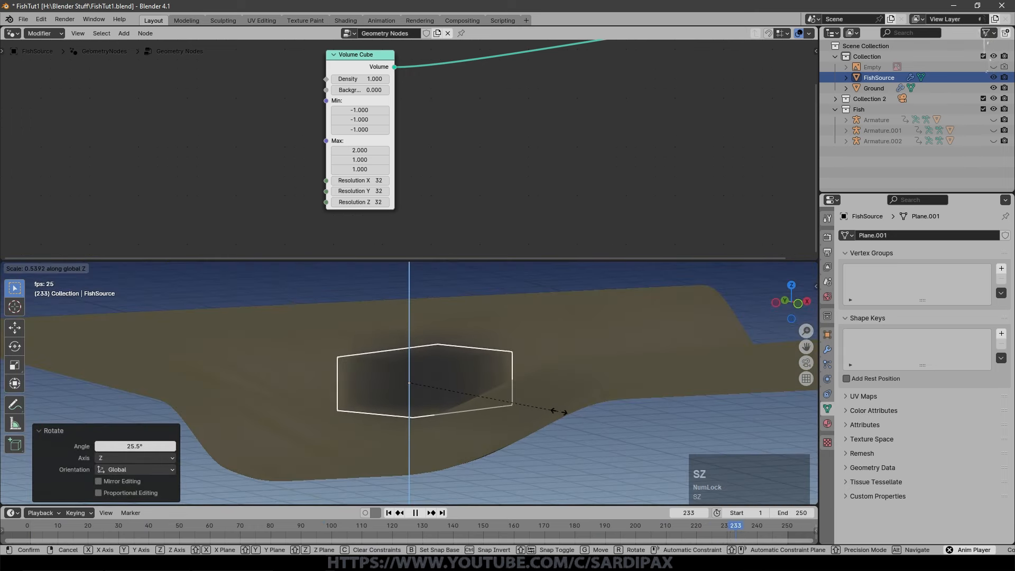
{"action": "left_click", "coordinate": [529, 450]}
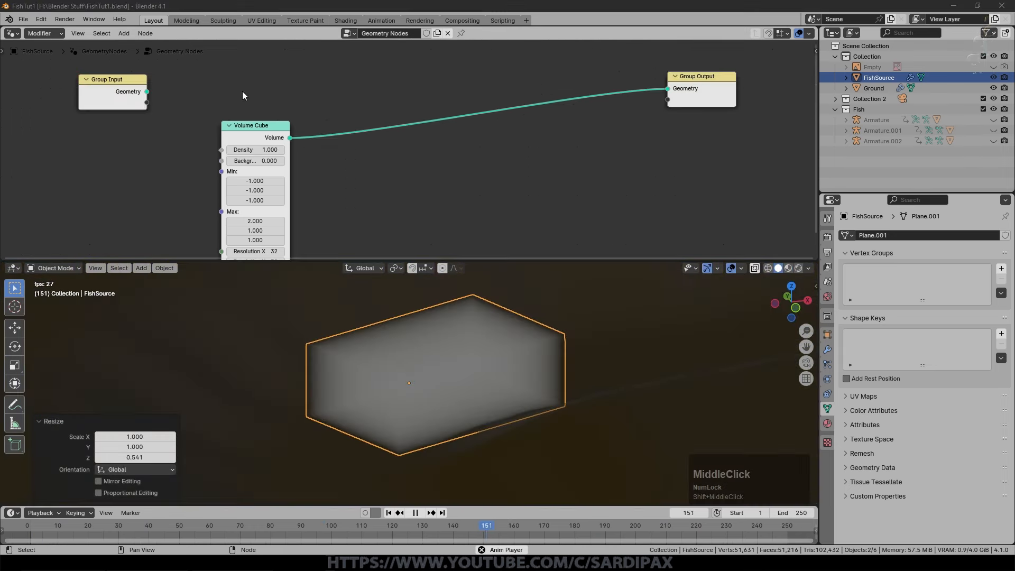
- Insert a Distribute Points in Volume node in Random mode between the Volume Cube and the Group Output
{"action": "left_click", "coordinate": [123, 33]}
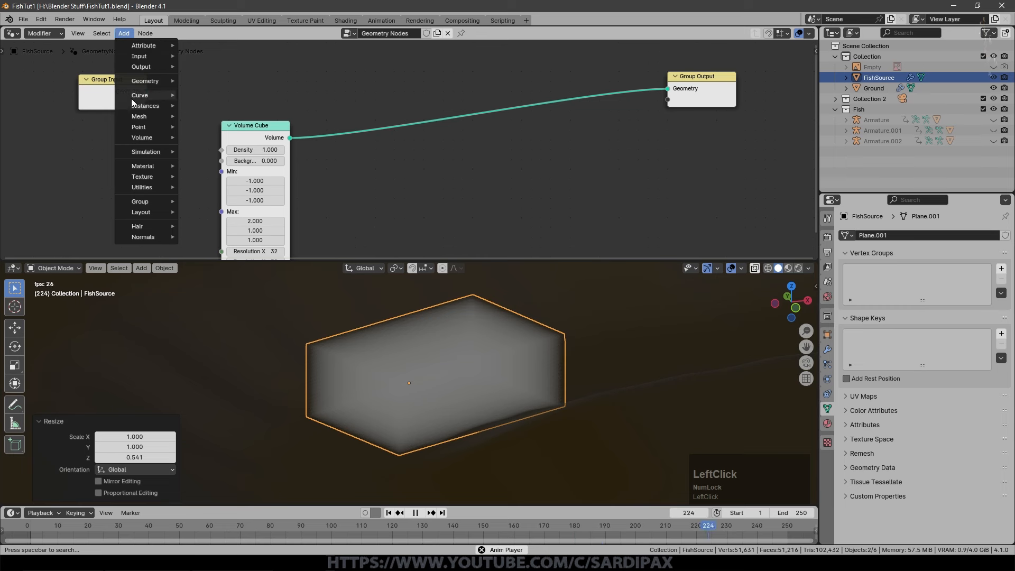
{"action": "mouse_move", "coordinate": [136, 126]}
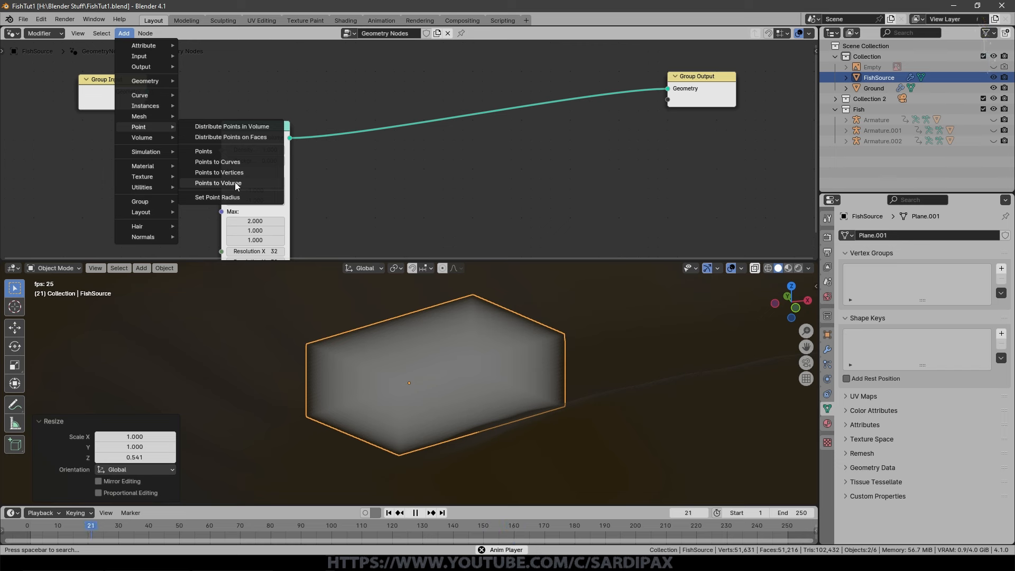
{"action": "left_click", "coordinate": [255, 126]}
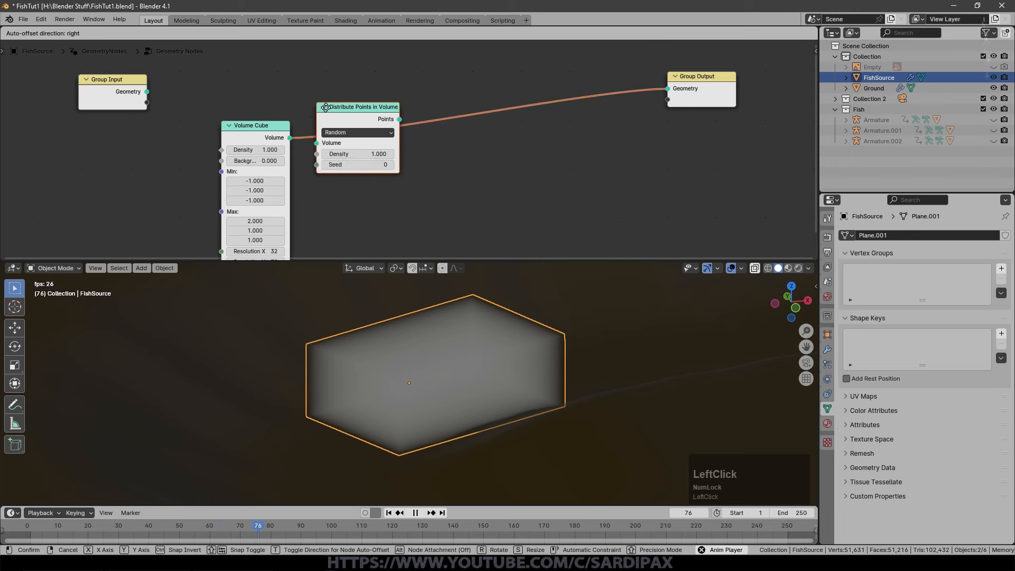
{"action": "left_click", "coordinate": [329, 112]}
{"action": "middle_click_drag", "start_coordinate": [385, 390], "coordinate": [411, 390]}
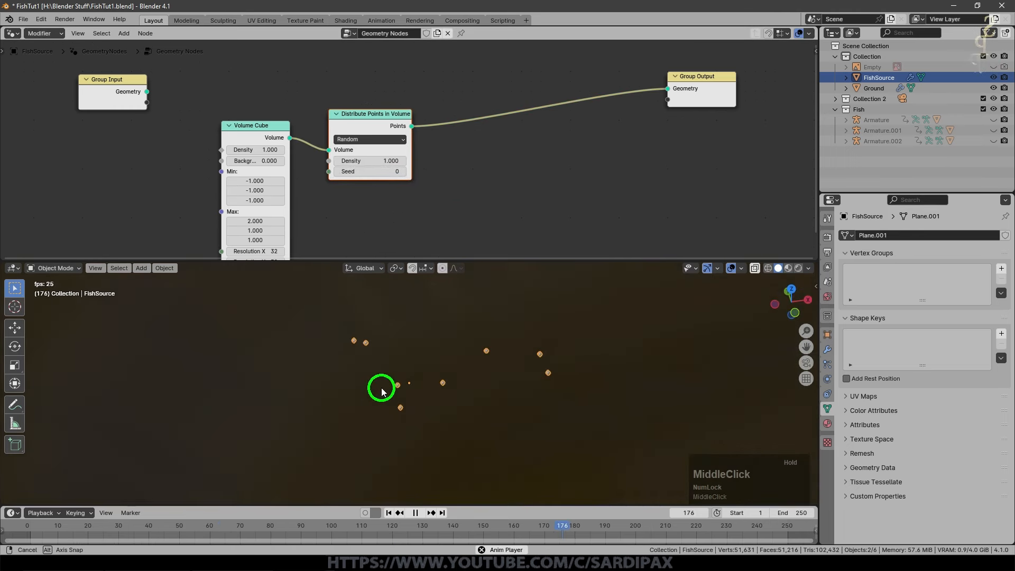
{"action": "left_click", "coordinate": [365, 142]}
{"action": "mouse_move", "coordinate": [414, 322]}
{"action": "middle_mouse_down"}
{"action": "mouse_move", "coordinate": [443, 389]}
{"action": "mouse_move", "coordinate": [434, 416]}
{"action": "mouse_move", "coordinate": [415, 366]}
{"action": "mouse_move", "coordinate": [413, 317]}
{"action": "middle_mouse_up"}
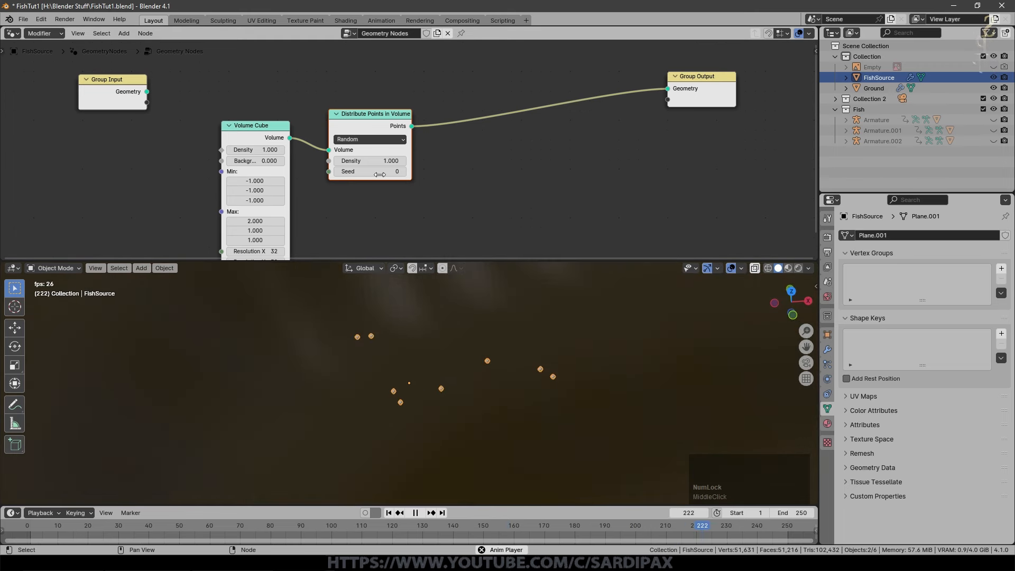
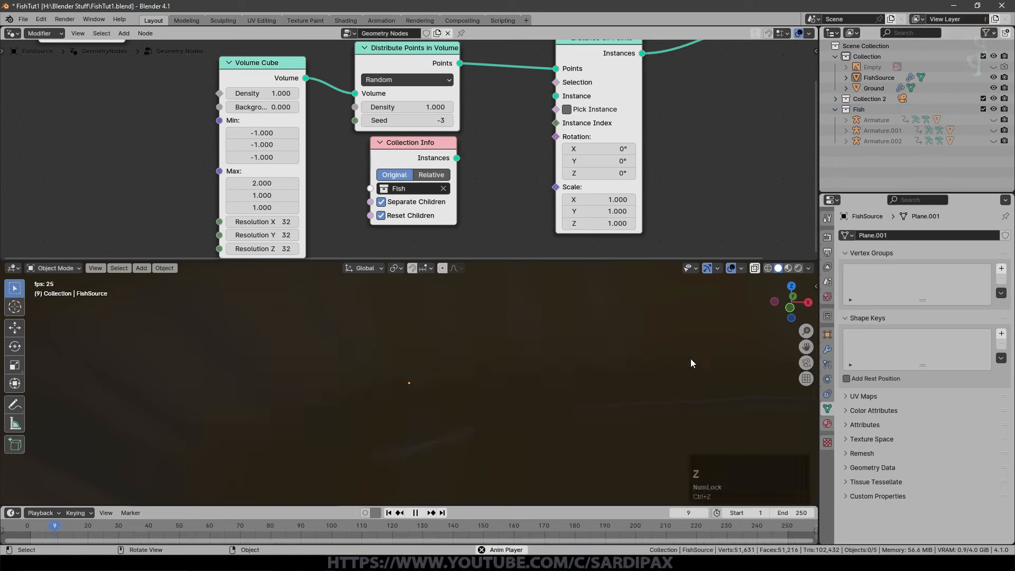
- Move the three armatures out of the Fish collection into Collection, keeping the fish meshes in Fish
{"action": "left_click", "coordinate": [877, 120]}
{"action": "left_click", "coordinate": [882, 138], "text": "shift"}
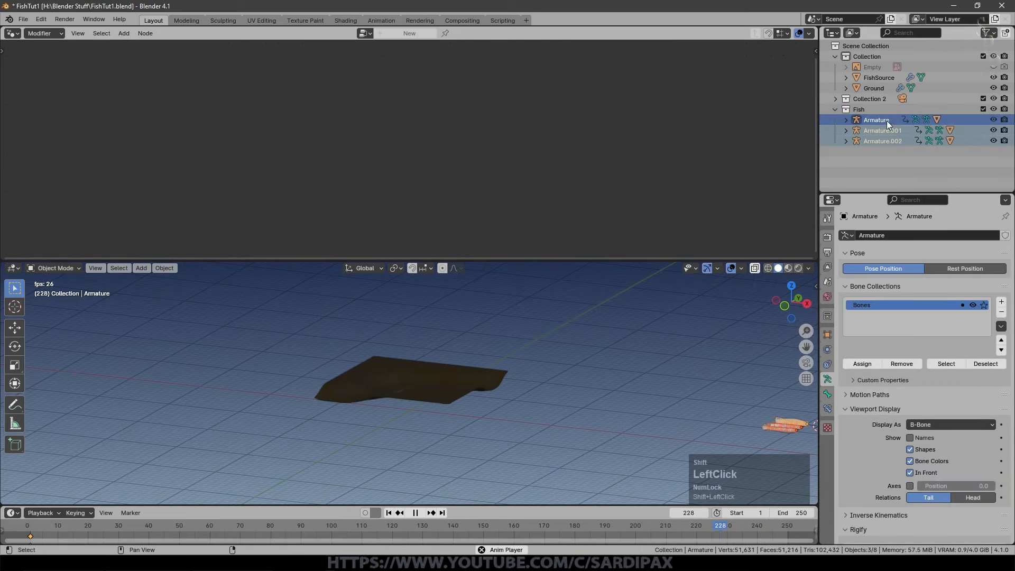
{"action": "key", "text": "g"}
{"action": "left_click", "coordinate": [877, 59]}
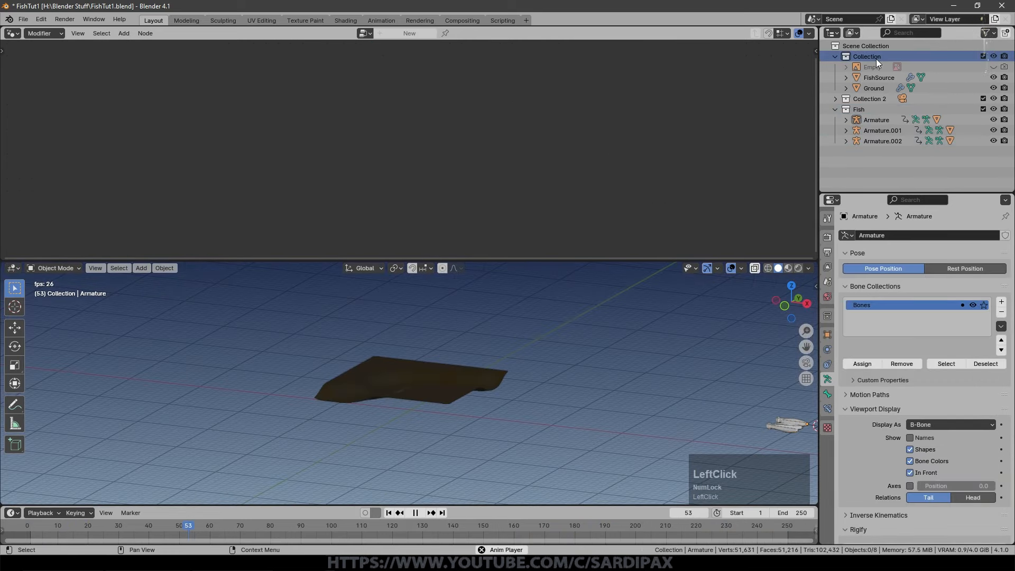
{"action": "scroll", "coordinate": [569, 444], "scroll_direction": "down", "scroll_amount": 4}
{"action": "left_click", "coordinate": [858, 110]}
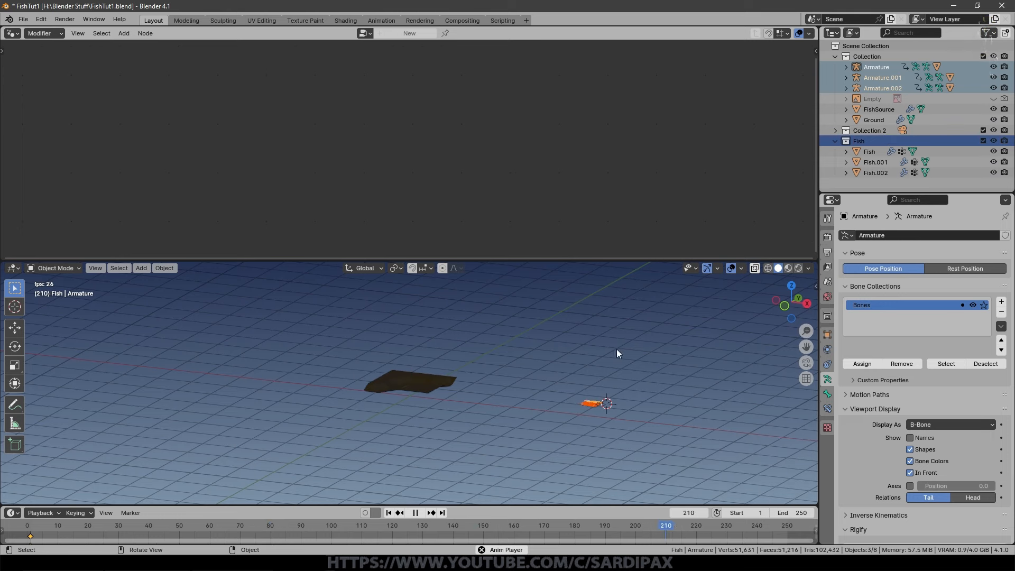
- For FishSource, set the Distribute Points in Volume Density to 0.5 and the Instance on Points Scale to 0.2 on all axes
{"action": "left_click", "coordinate": [446, 396]}
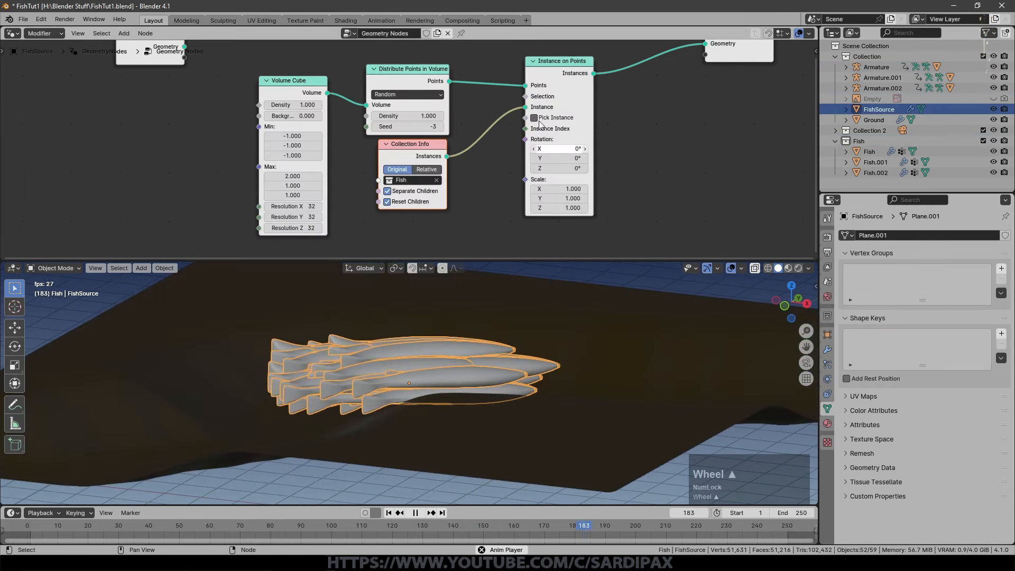
{"action": "middle_click_drag", "start_coordinate": [480, 336], "coordinate": [491, 388]}
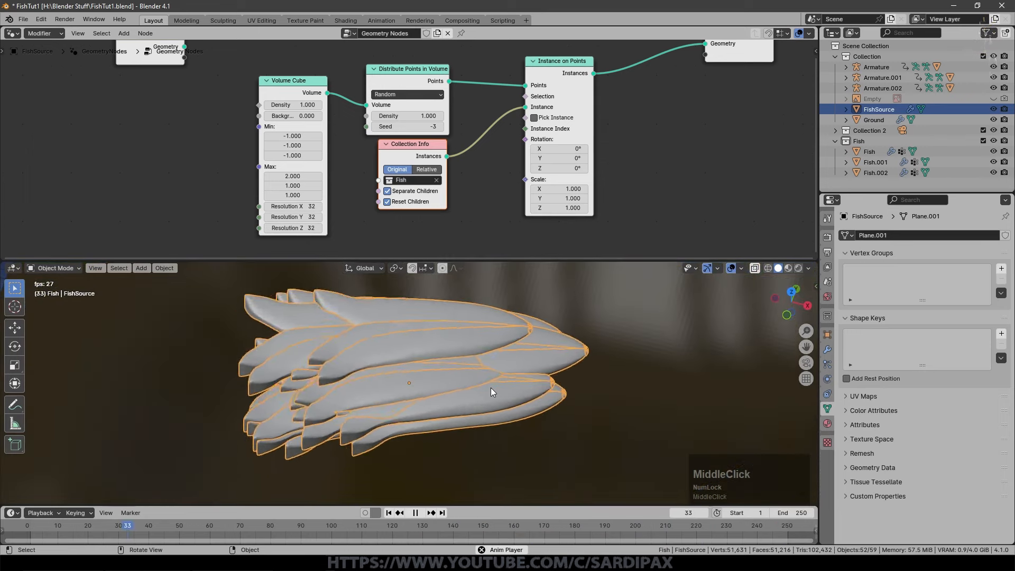
{"action": "left_click", "coordinate": [408, 116]}
{"action": "type", "text": ".5"}
{"action": "left_click_drag", "start_coordinate": [559, 189], "coordinate": [559, 208]}
{"action": "type", "text": ".2"}
{"action": "key", "text": "KP_Enter"}
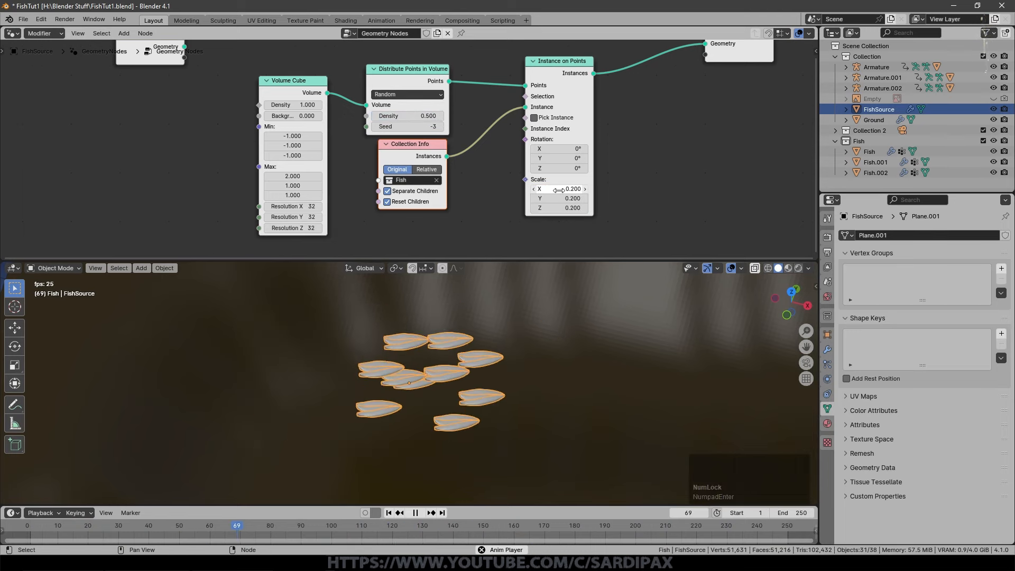
- Enable Pick Instance on the Instance on Points node and set the point distribution Seed to 1
{"action": "key", "text": "Home"}
{"action": "left_click", "coordinate": [540, 140]}
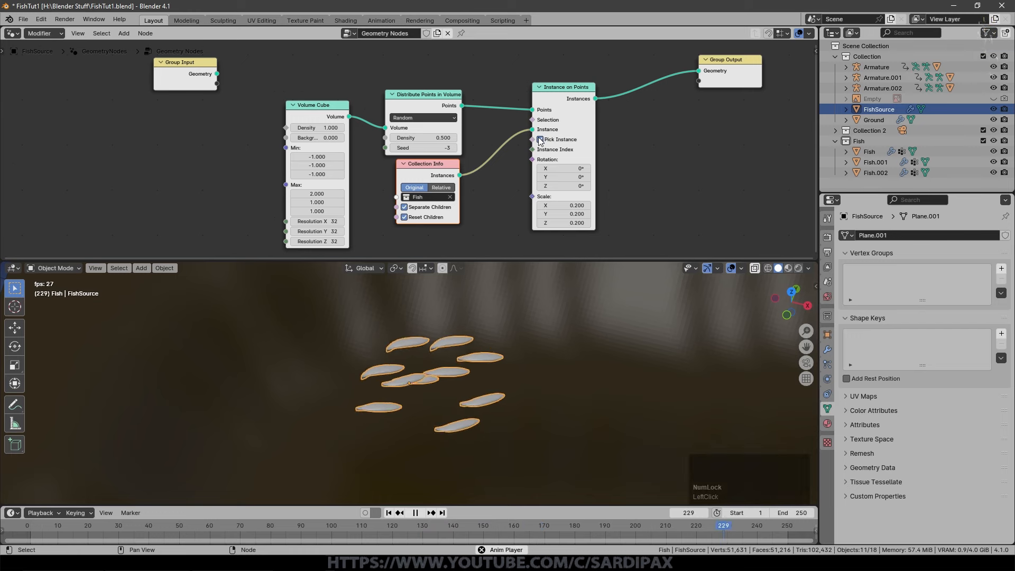
{"action": "left_click", "coordinate": [455, 148]}
{"action": "left_click", "coordinate": [455, 148]}
{"action": "left_click", "coordinate": [455, 148]}
{"action": "left_click", "coordinate": [455, 149]}
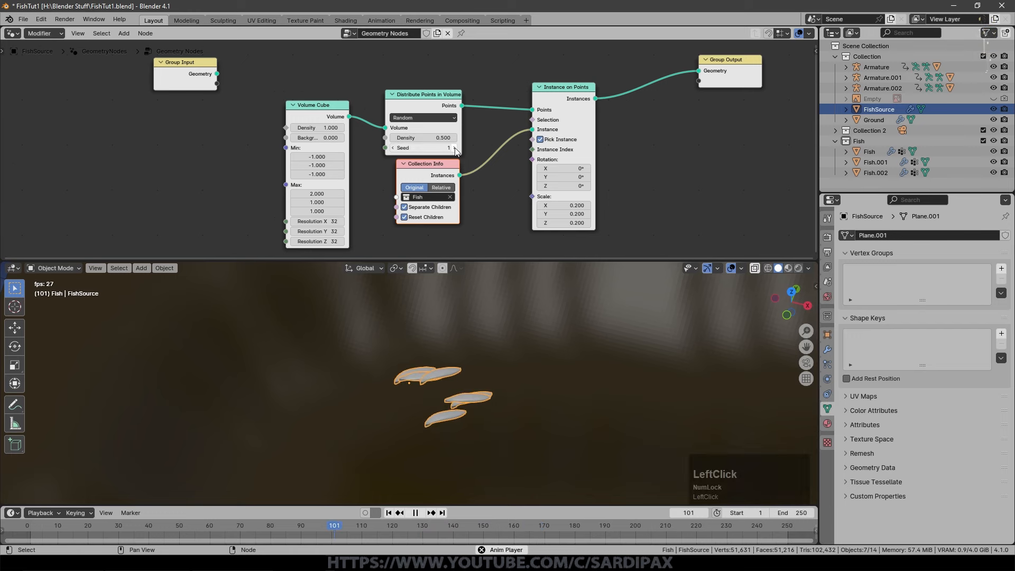
- Set the Seed of the Distribute Points in Volume node to 5
{"action": "left_click", "coordinate": [454, 148]}
{"action": "left_click", "coordinate": [454, 148]}
{"action": "left_click", "coordinate": [454, 148]}
{"action": "left_click", "coordinate": [453, 148]}
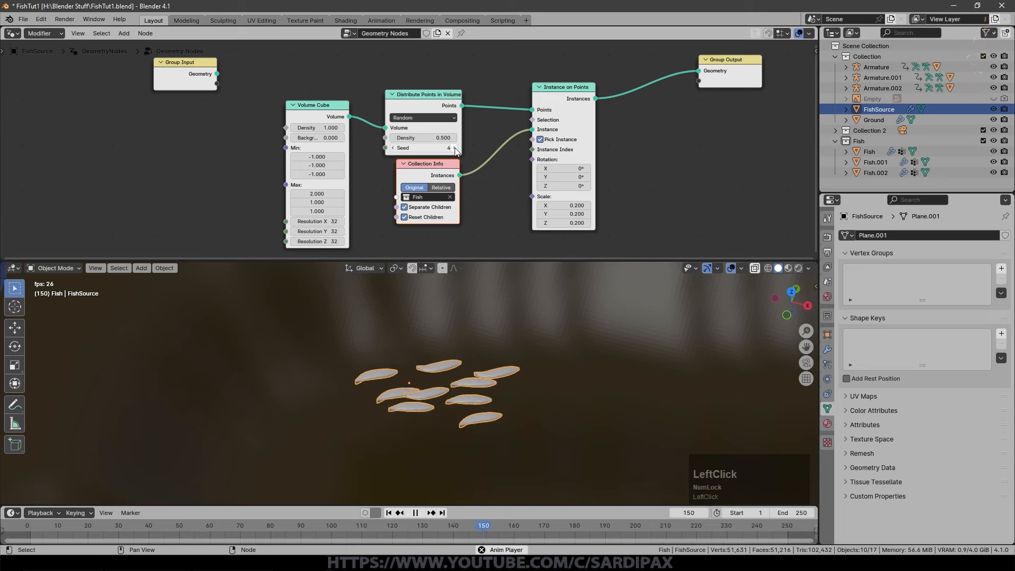
{"action": "middle_click_drag", "start_coordinate": [454, 148], "coordinate": [444, 120]}
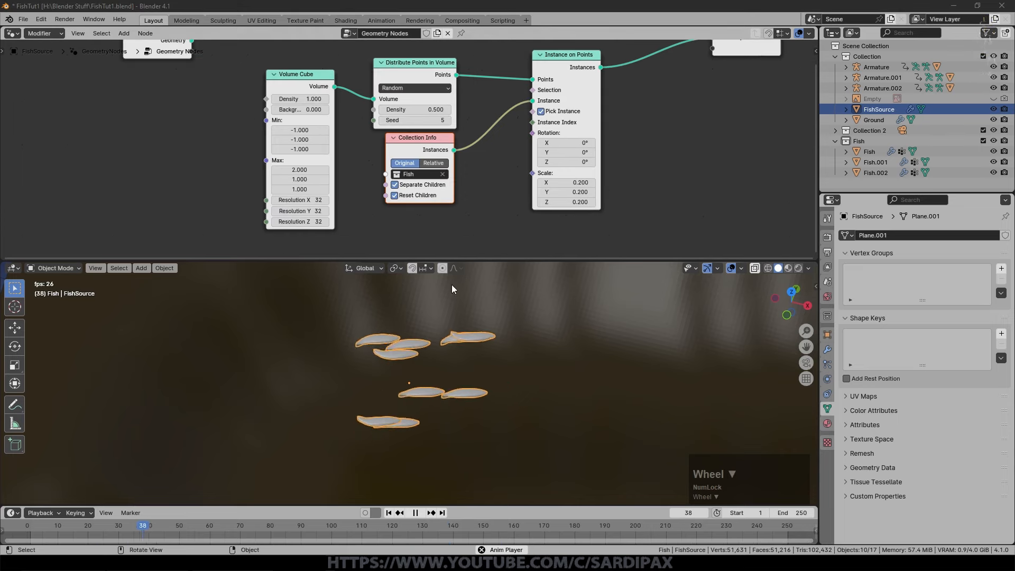
- Make room beside the Instance on Points node and add a float Random Value node below Collection Info
{"action": "left_click_drag", "start_coordinate": [558, 71], "coordinate": [593, 94]}
{"action": "middle_click_drag", "start_coordinate": [522, 187], "coordinate": [535, 154]}
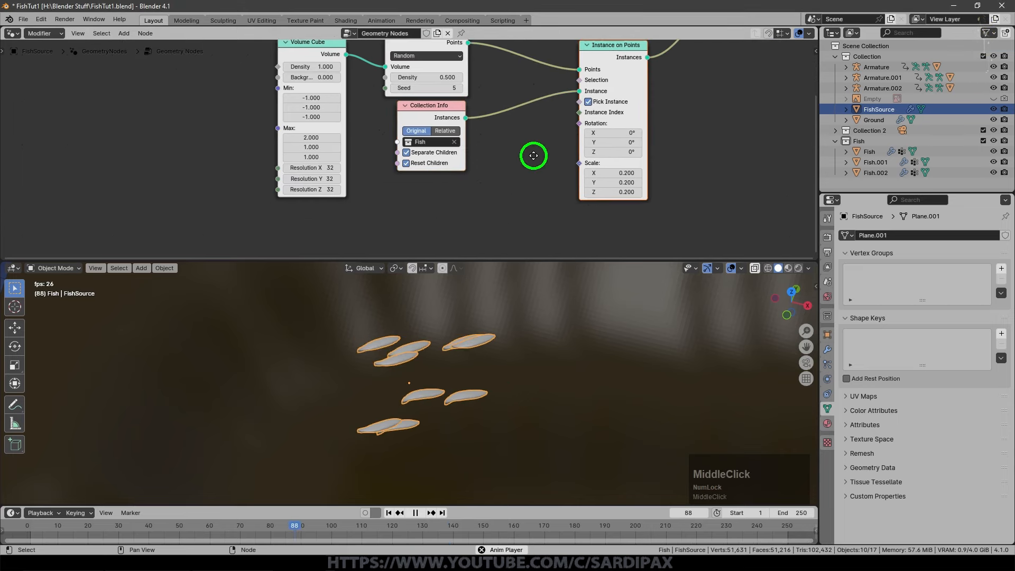
{"action": "left_click", "coordinate": [123, 33]}
{"action": "mouse_move", "coordinate": [151, 187]}
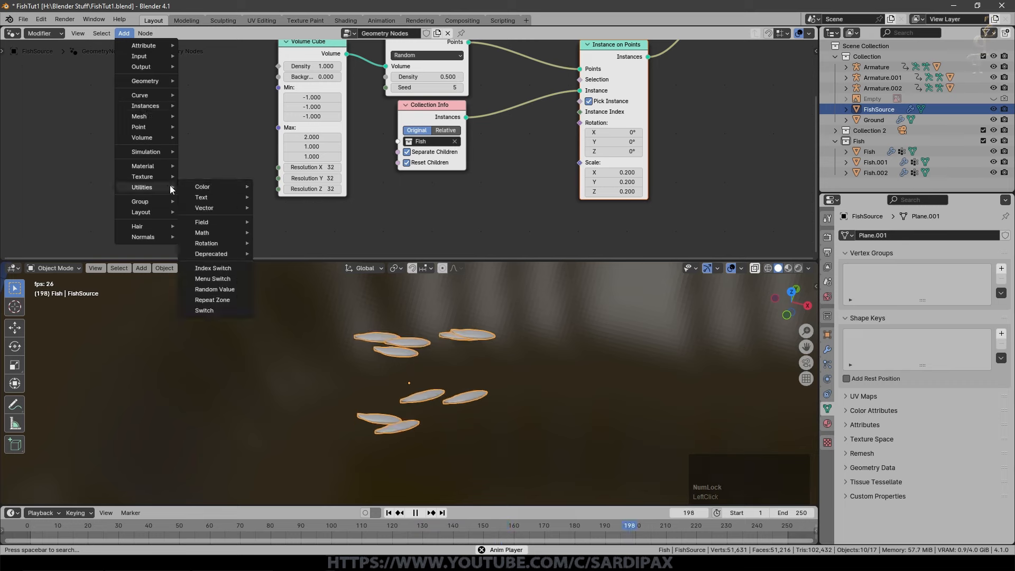
{"action": "left_click", "coordinate": [226, 290]}
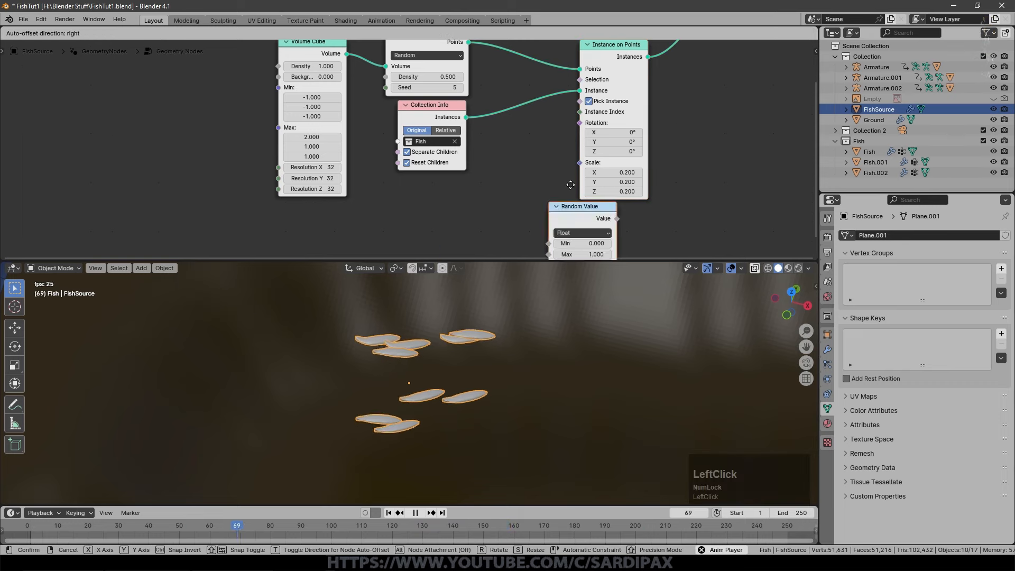
{"action": "middle_click", "coordinate": [8, 42]}
- Add a Math node and connect the Random Value output to its first value input
{"action": "left_click", "coordinate": [125, 34]}
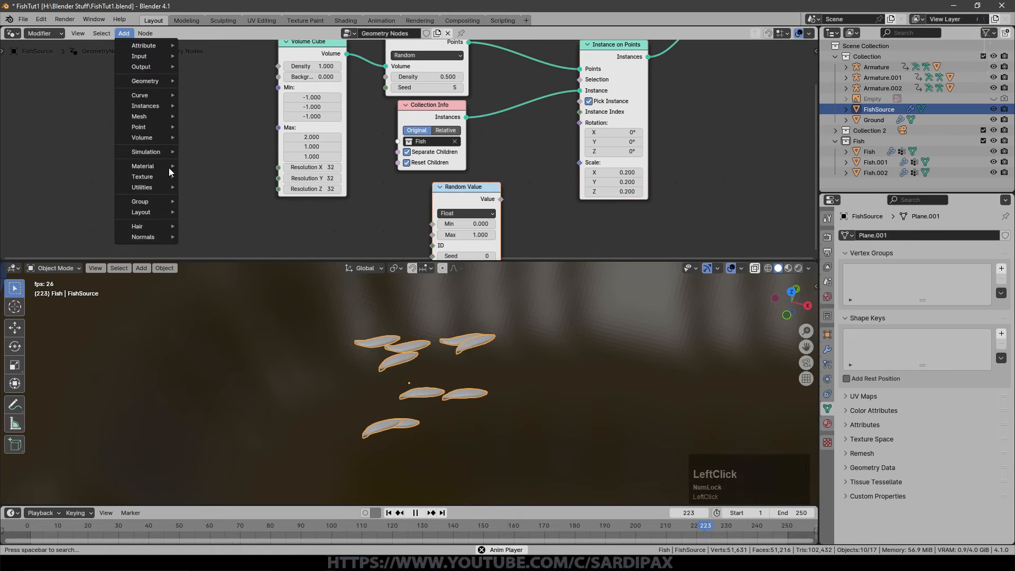
{"action": "mouse_move", "coordinate": [156, 187]}
{"action": "mouse_move", "coordinate": [212, 232]}
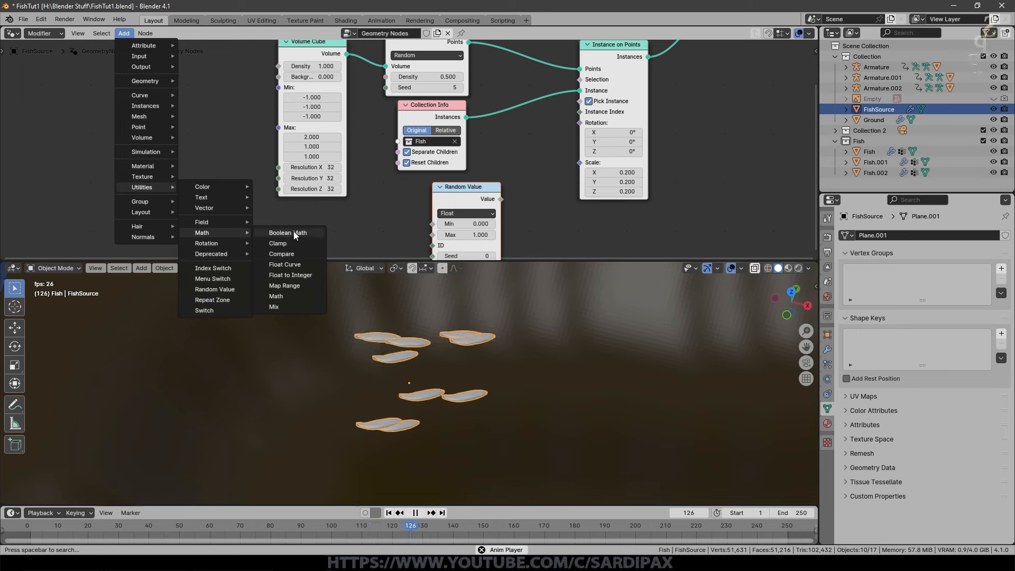
{"action": "left_click", "coordinate": [276, 296]}
{"action": "left_click", "coordinate": [495, 214]}
{"action": "left_click_drag", "start_coordinate": [411, 210], "coordinate": [458, 232]}
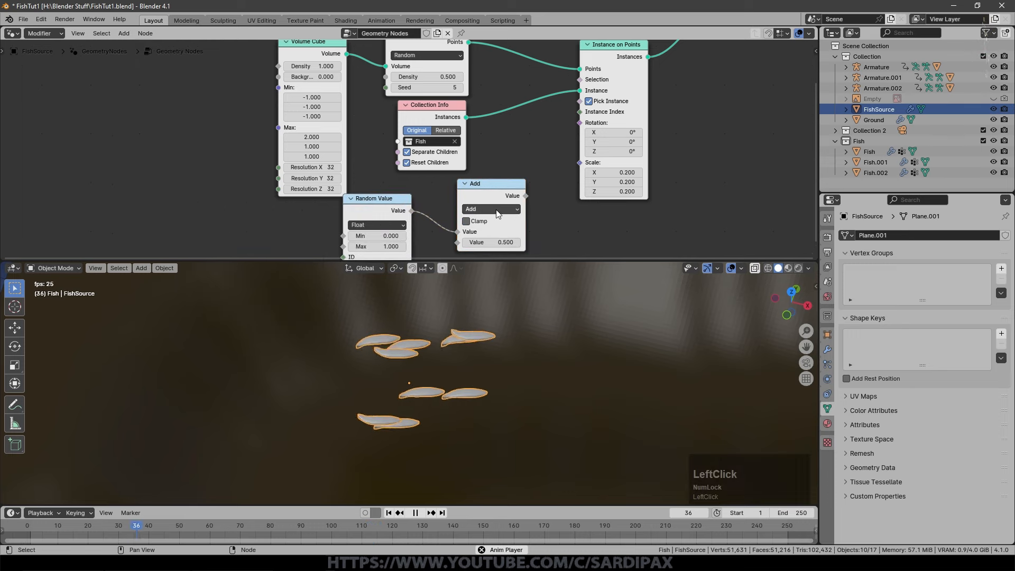
- Switch the Math node to Multiply and connect its result to the Scale of Instance on Points
{"action": "left_click", "coordinate": [488, 205]}
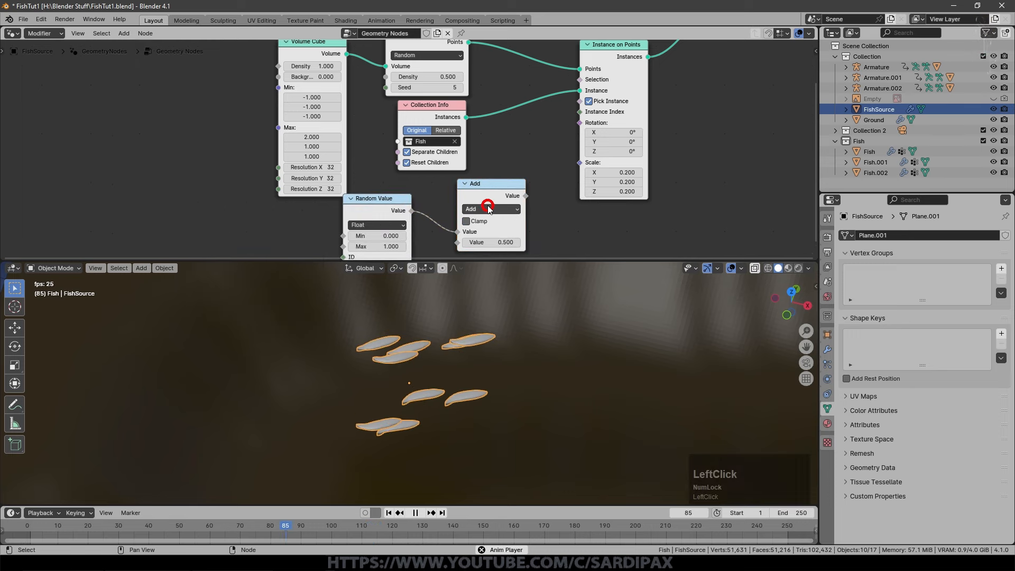
{"action": "left_click", "coordinate": [486, 232]}
{"action": "middle_click_drag", "start_coordinate": [528, 228], "coordinate": [524, 192]}
{"action": "left_click_drag", "start_coordinate": [520, 161], "coordinate": [586, 131]}
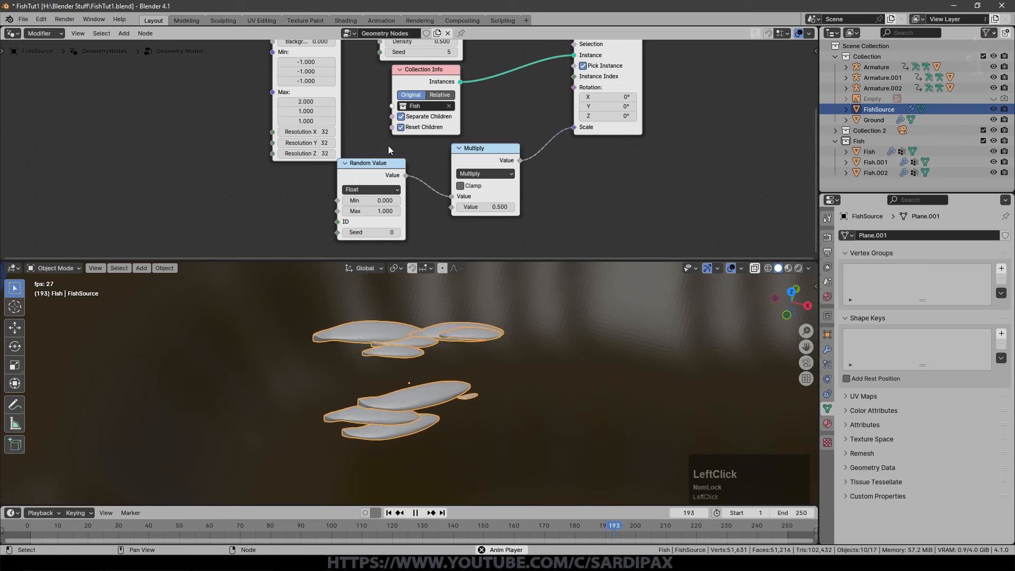
- Set the Random Value node's Min to 0.085 and Max to 0.3
{"action": "double_click", "coordinate": [370, 201]}
{"action": "type", "text": "0.3"}
{"action": "key", "text": "Return"}
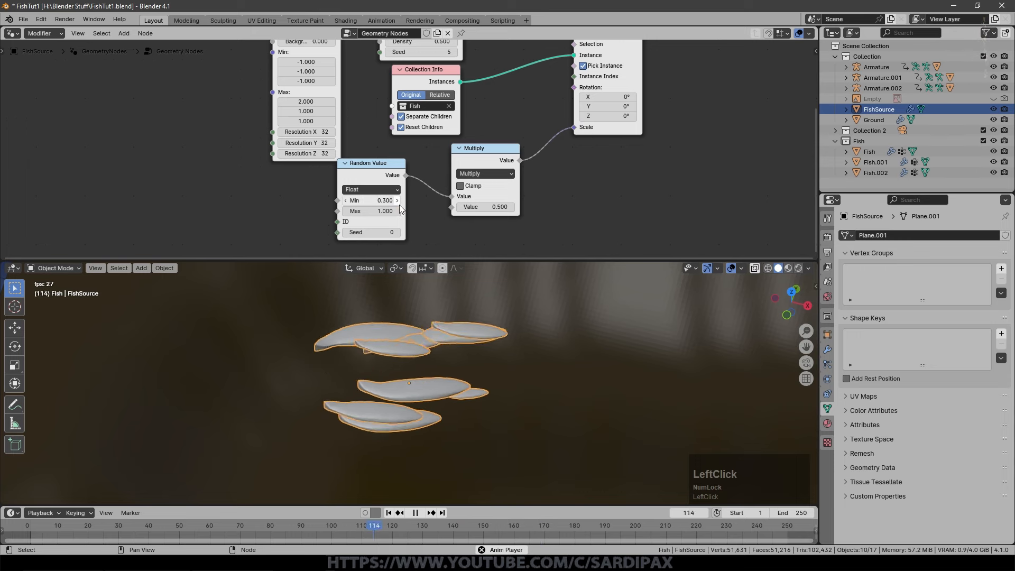
{"action": "double_click", "coordinate": [395, 212]}
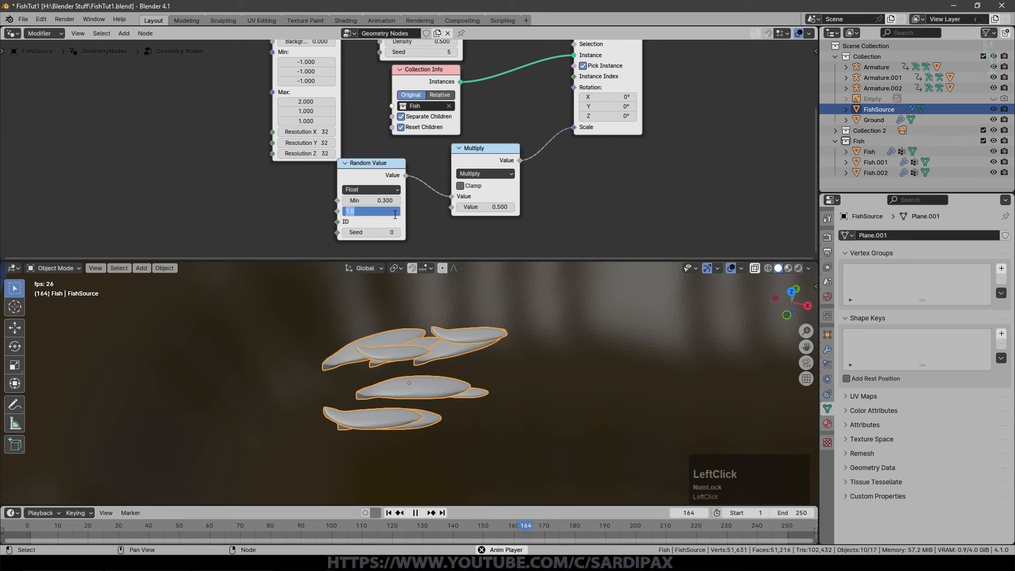
{"action": "type", "text": "1.2"}
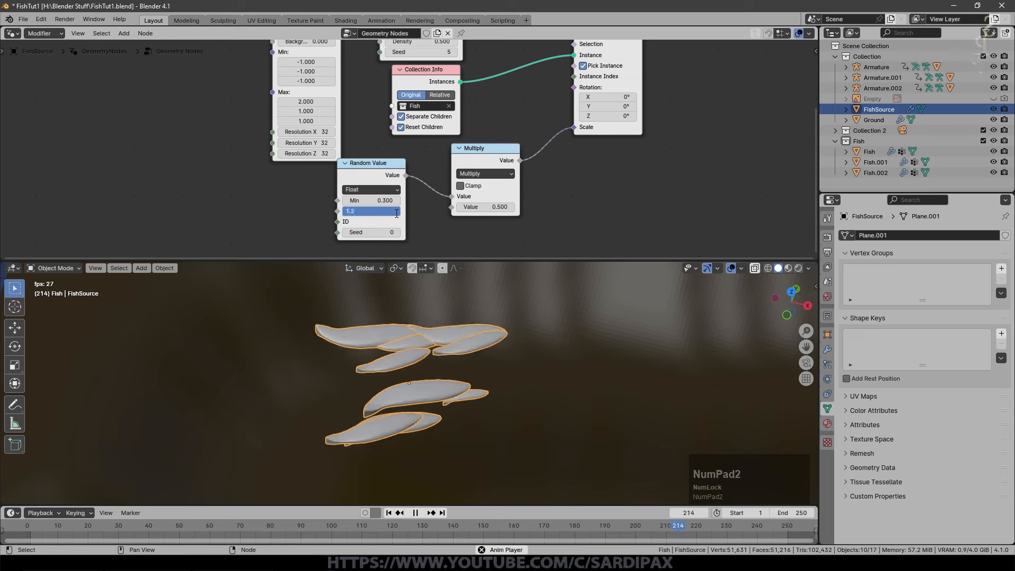
{"action": "key", "text": "KP_Enter"}
{"action": "left_click", "coordinate": [387, 211]}
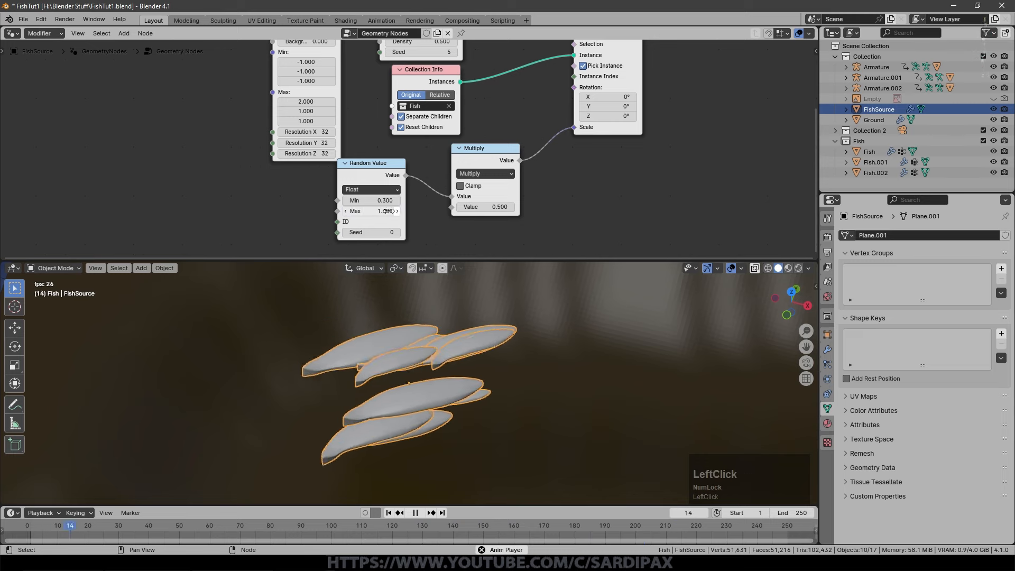
{"action": "key", "text": "KP_Enter"}
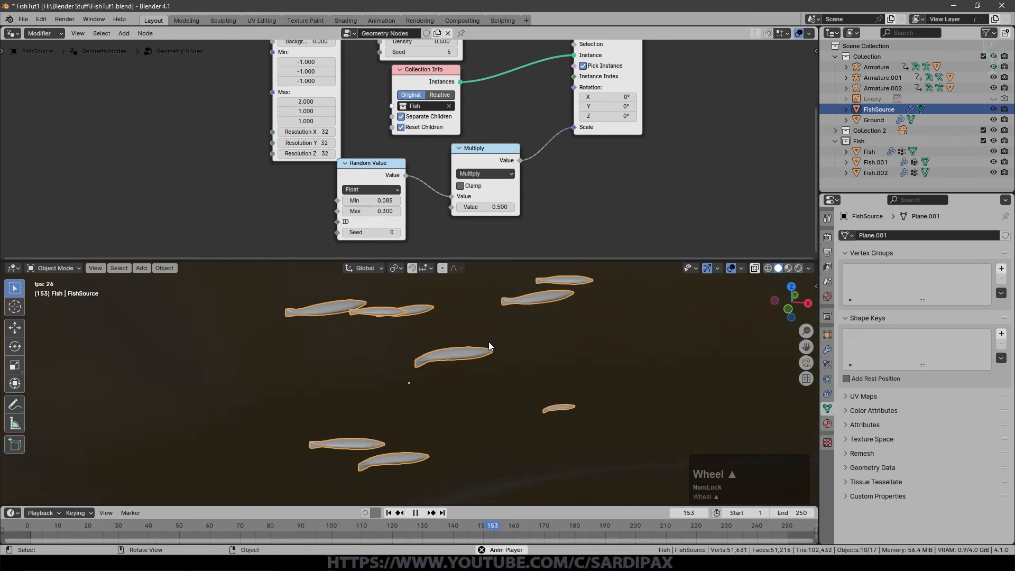
- Check the school from several angles and set the Distribute Points in Volume Seed to 8
{"action": "key", "text": "KP_7"}
{"action": "scroll", "coordinate": [479, 326], "scroll_direction": "down", "scroll_amount": 2}
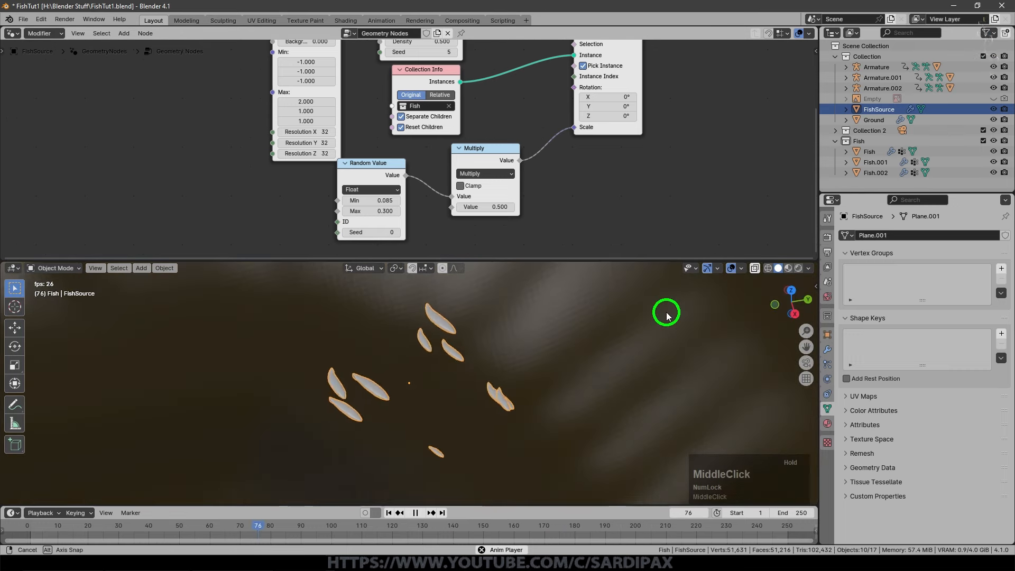
{"action": "middle_click_drag", "start_coordinate": [665, 311], "coordinate": [518, 298]}
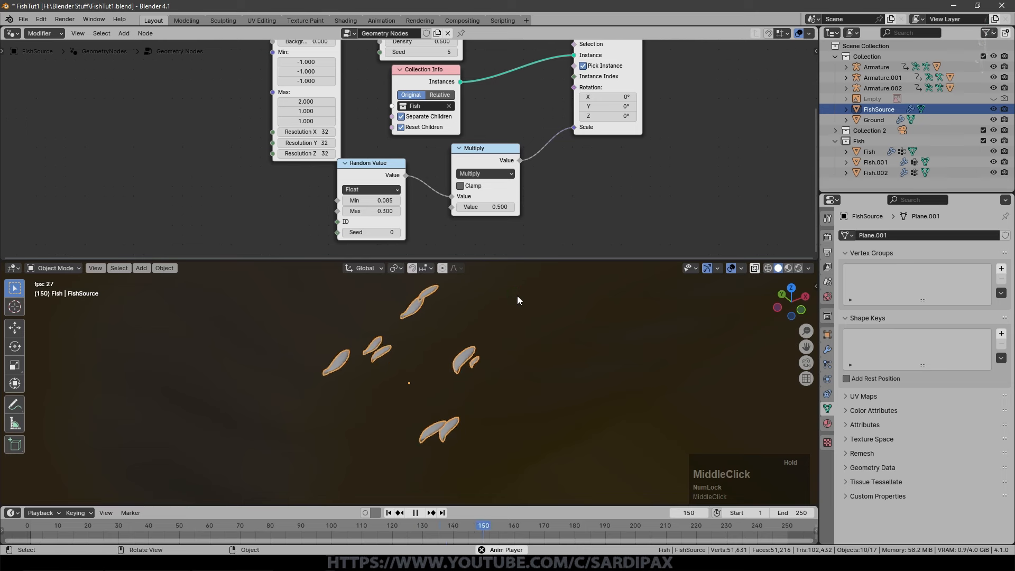
{"action": "key", "text": "KP_7"}
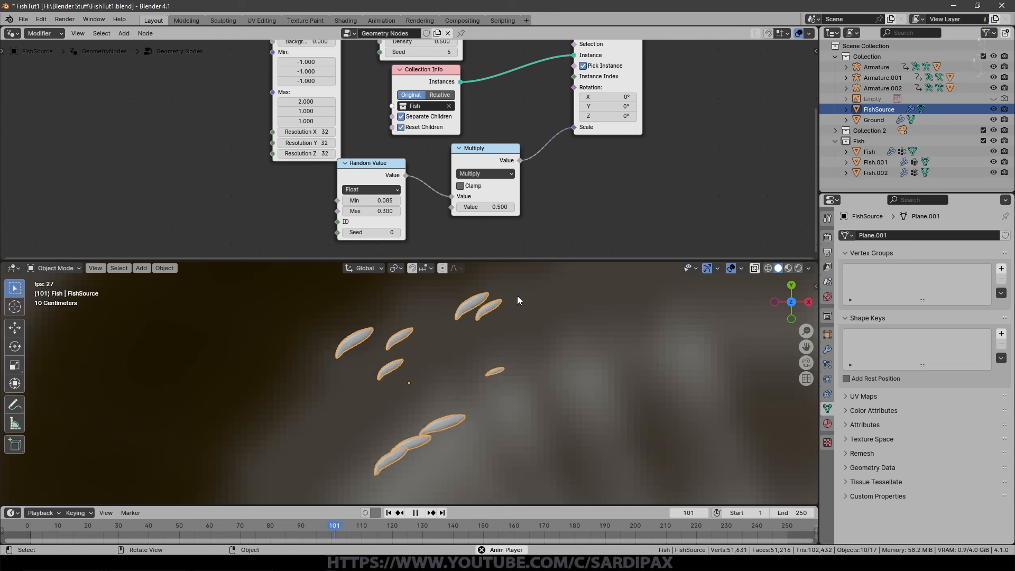
{"action": "middle_click_drag", "start_coordinate": [502, 86], "coordinate": [512, 123]}
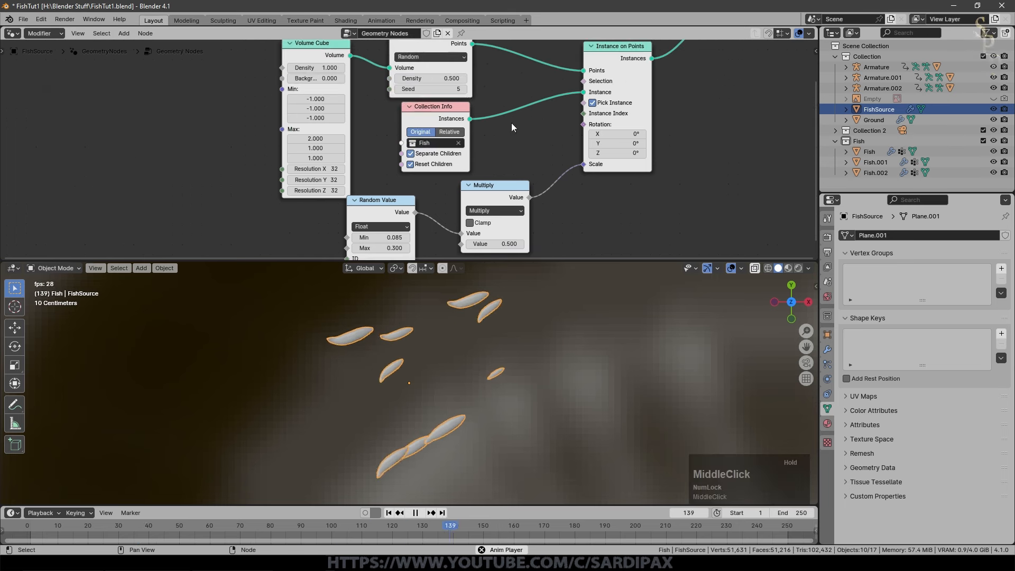
{"action": "left_click", "coordinate": [465, 89]}
{"action": "left_click", "coordinate": [464, 88]}
{"action": "left_click", "coordinate": [464, 89]}
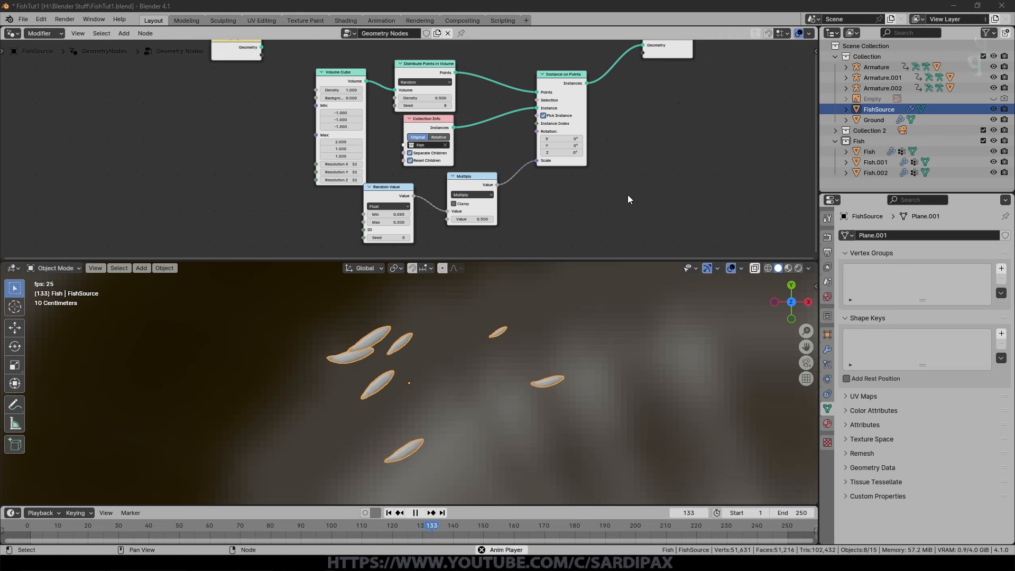
{"action": "scroll", "coordinate": [629, 199], "scroll_direction": "up", "scroll_amount": 2}
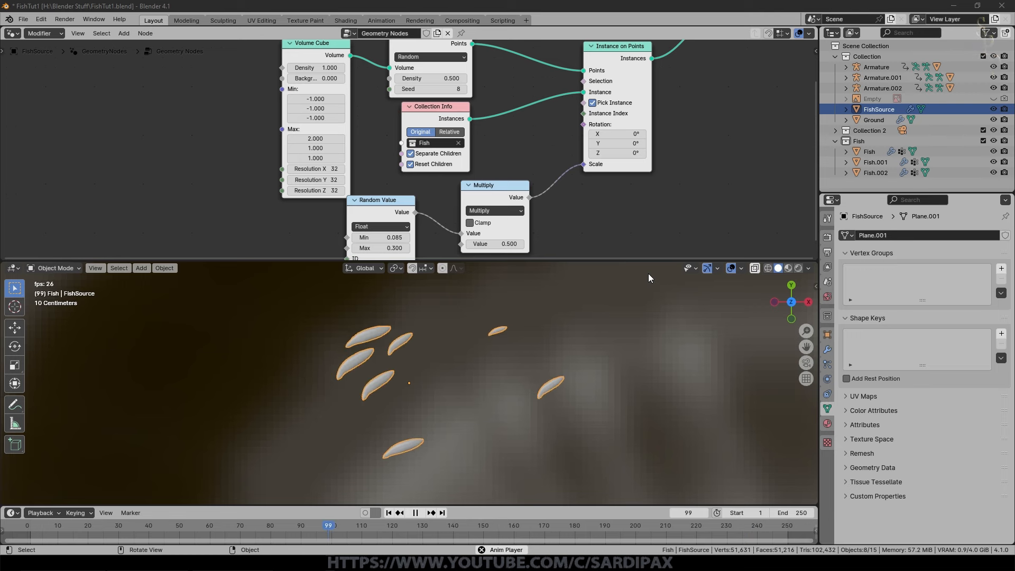
- Add a mesh plane over the ground for the water surface and scale it up by about 7.66
{"action": "scroll", "coordinate": [649, 318], "scroll_direction": "down", "scroll_amount": 3}
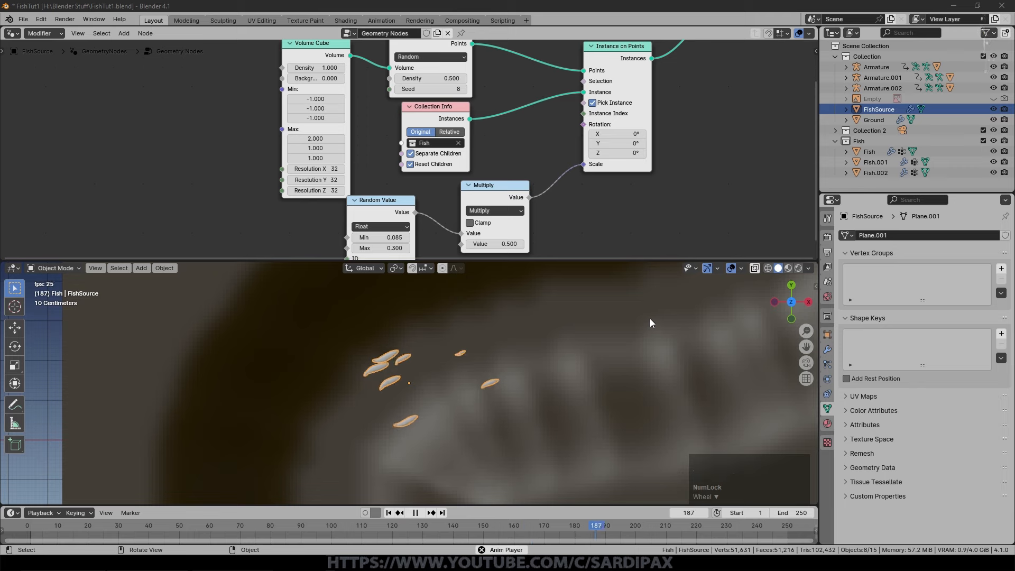
{"action": "scroll", "coordinate": [649, 318], "scroll_direction": "down", "scroll_amount": 5}
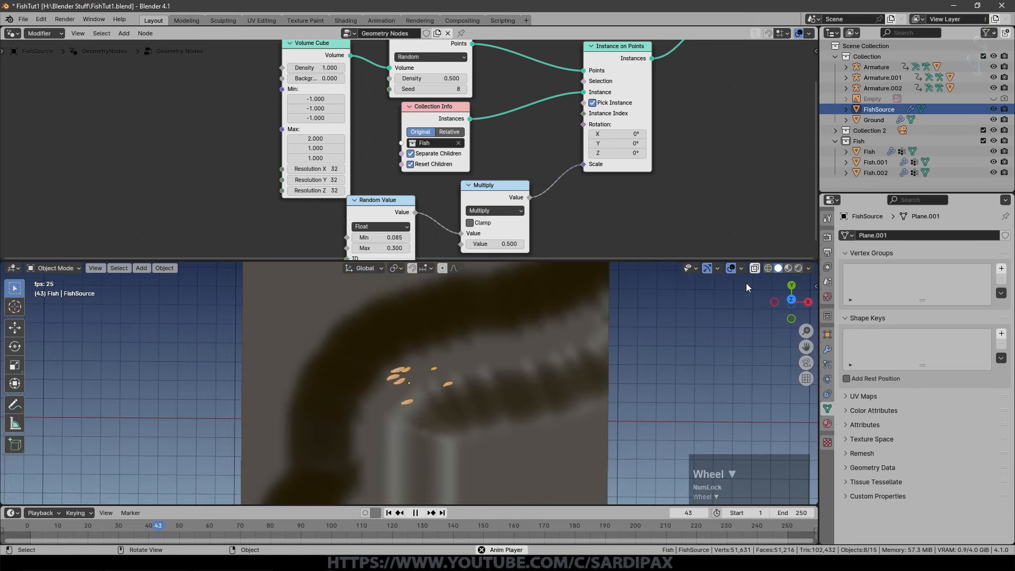
{"action": "middle_click_drag", "start_coordinate": [518, 344], "coordinate": [520, 314]}
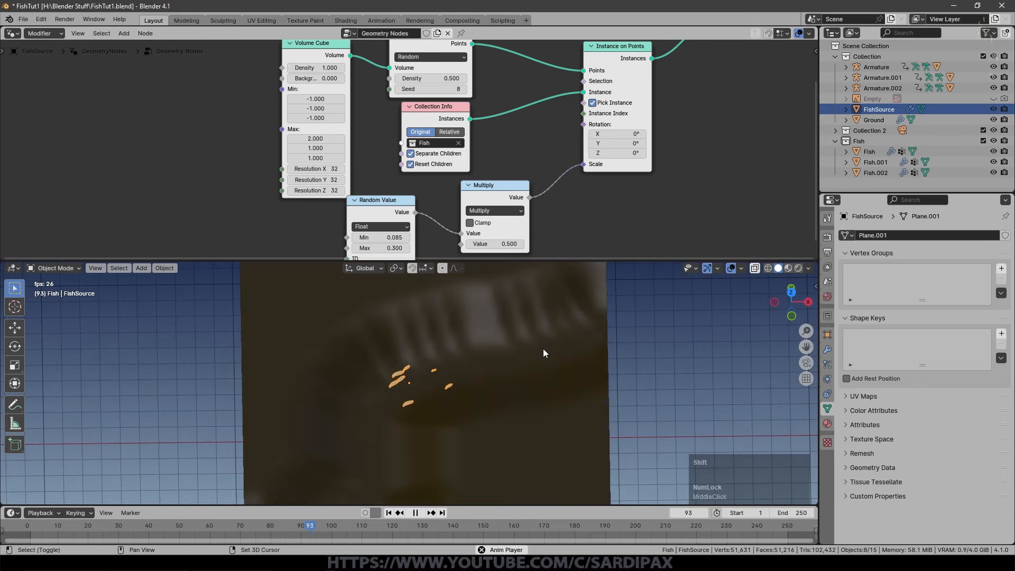
{"action": "key", "text": "shift+a"}
{"action": "left_click", "coordinate": [509, 273]}
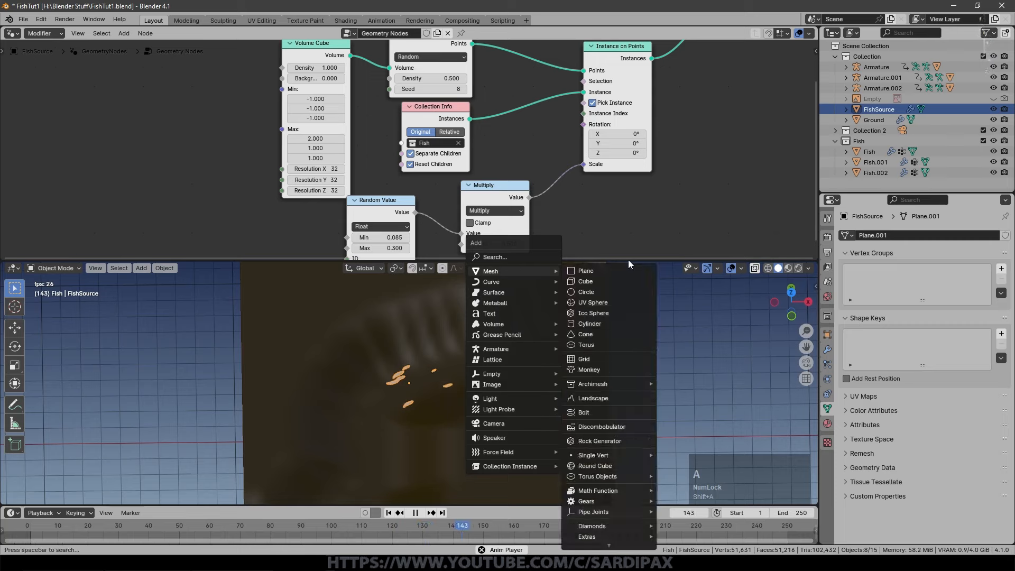
{"action": "left_click", "coordinate": [614, 270]}
{"action": "scroll", "coordinate": [466, 323], "scroll_direction": "down", "scroll_amount": 5}
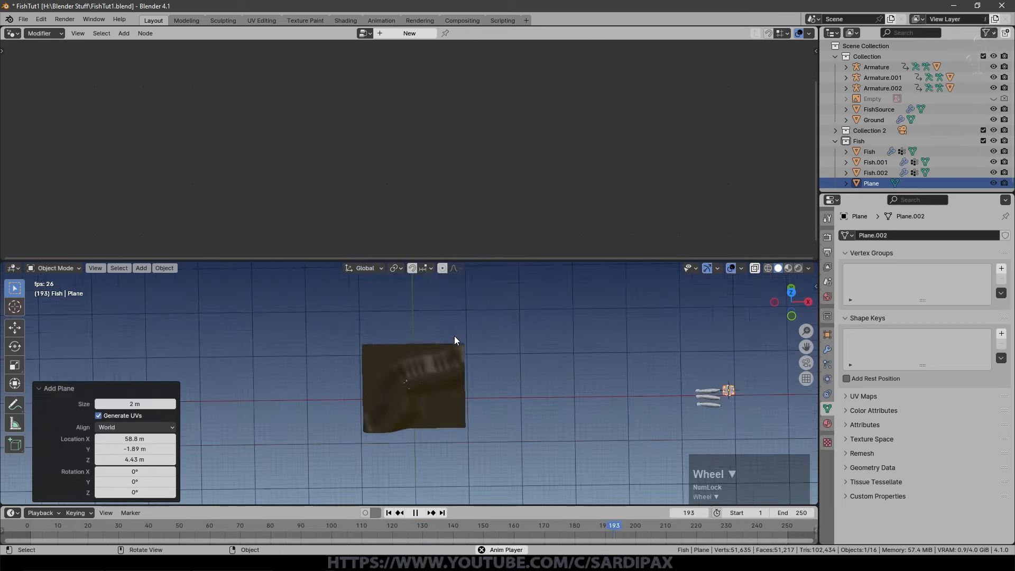
{"action": "key", "text": "s"}
{"action": "left_click", "coordinate": [65, 383]}
- Move the new plane vertically to water level in the riverbed and enlarge it by about 1.37
{"action": "middle_click_drag", "start_coordinate": [388, 392], "coordinate": [433, 322]}
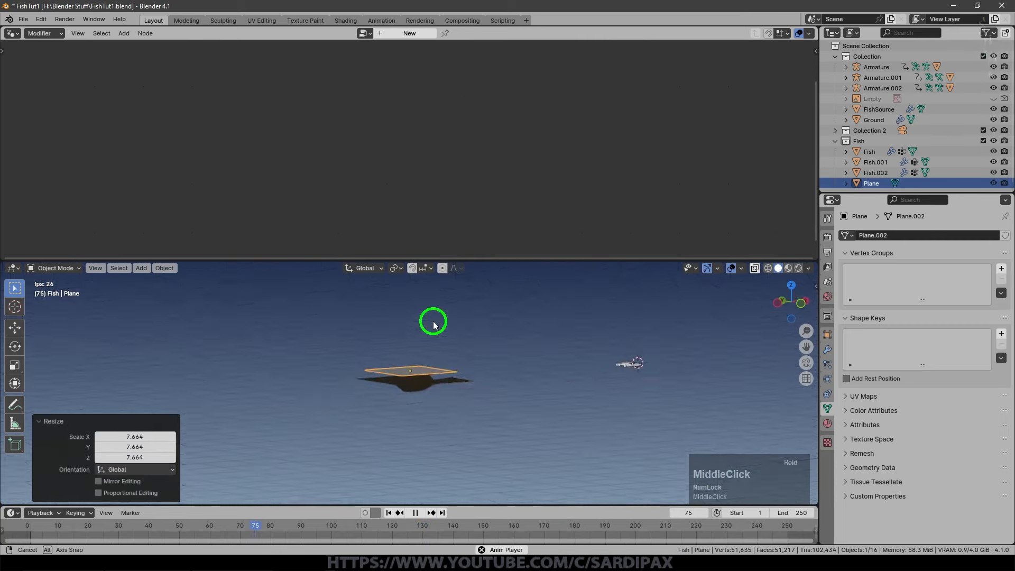
{"action": "key", "text": "g"}
{"action": "key", "text": "z"}
{"action": "left_click", "coordinate": [732, 430]}
{"action": "scroll", "coordinate": [520, 302], "scroll_direction": "up", "scroll_amount": 4}
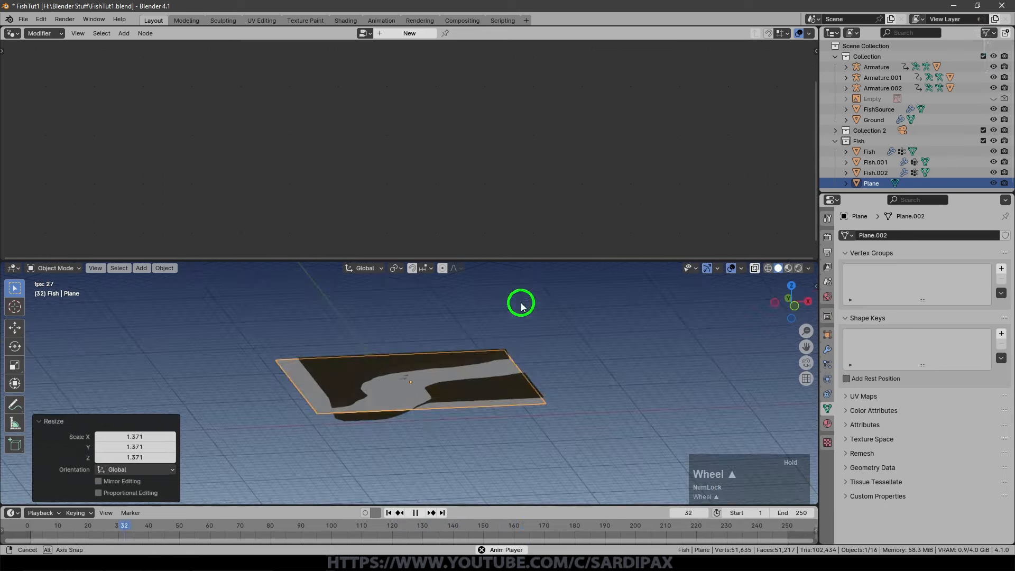
- Scale the Ground object along Z by about 1.72 to deepen the riverbed
{"action": "left_click", "coordinate": [523, 395]}
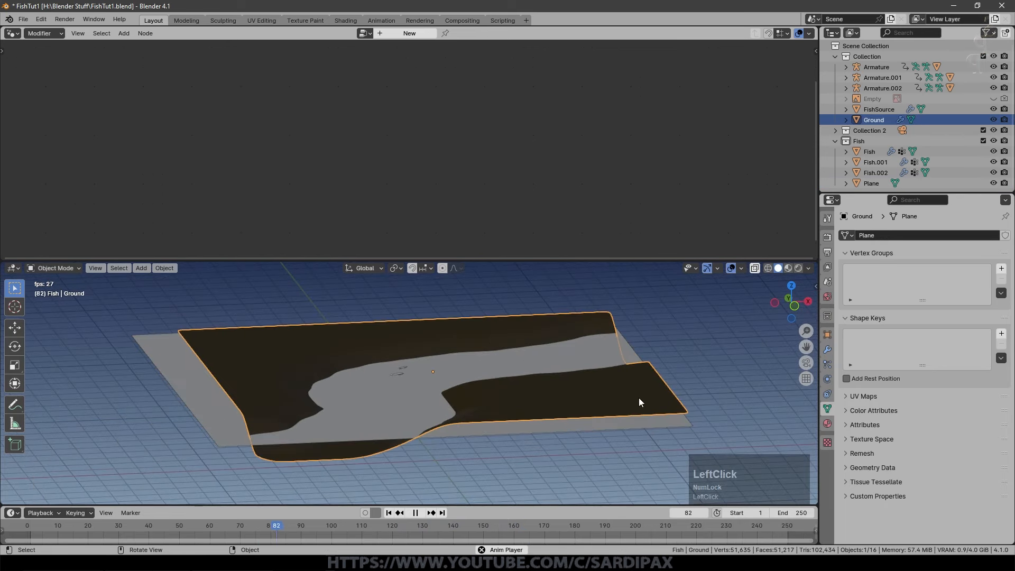
{"action": "key", "text": "s"}
{"action": "key", "text": "z"}
{"action": "left_click", "coordinate": [551, 401]}
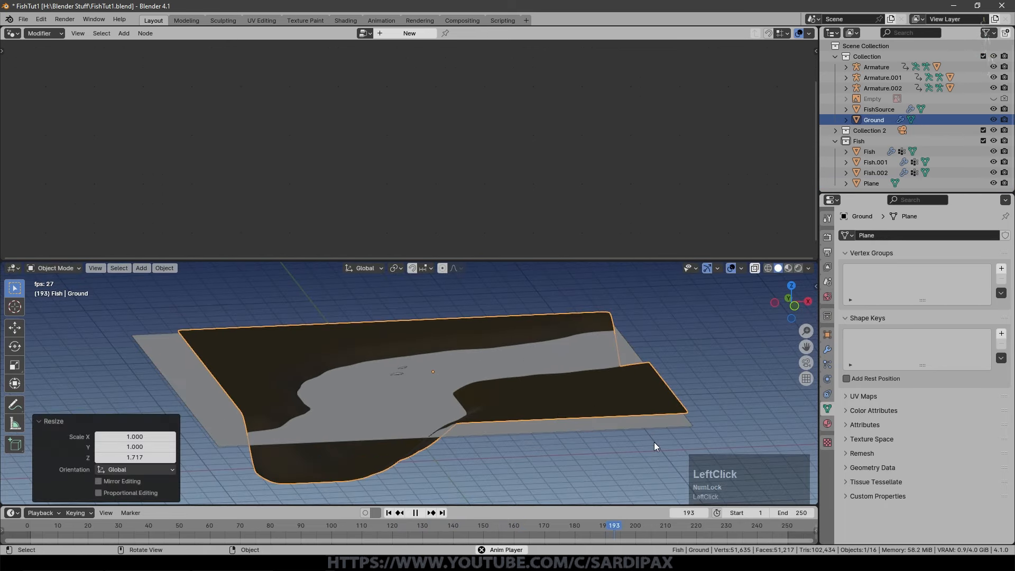
- Select the water plane together with Ground and move both up along Z by about 0.54 m
{"action": "left_click", "coordinate": [609, 448]}
{"action": "key", "text": "g"}
{"action": "key", "text": "z"}
{"action": "left_click", "coordinate": [574, 449]}
{"action": "middle_click_drag", "start_coordinate": [575, 449], "coordinate": [506, 456]}
{"action": "scroll", "coordinate": [432, 401], "scroll_direction": "up", "scroll_amount": 1}
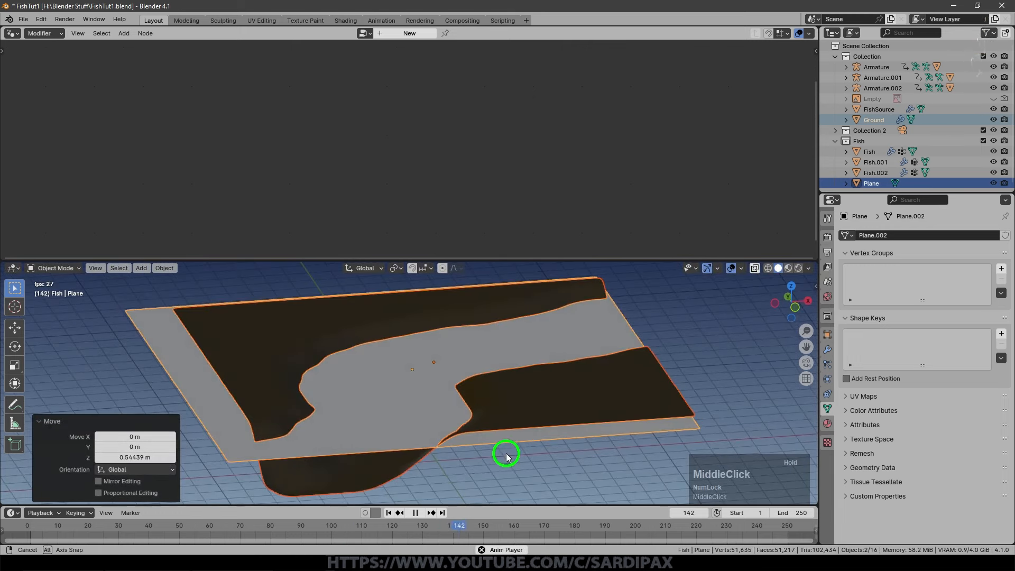
- Apply the transform of the water plane alone and save the file
{"action": "left_click", "coordinate": [550, 333]}
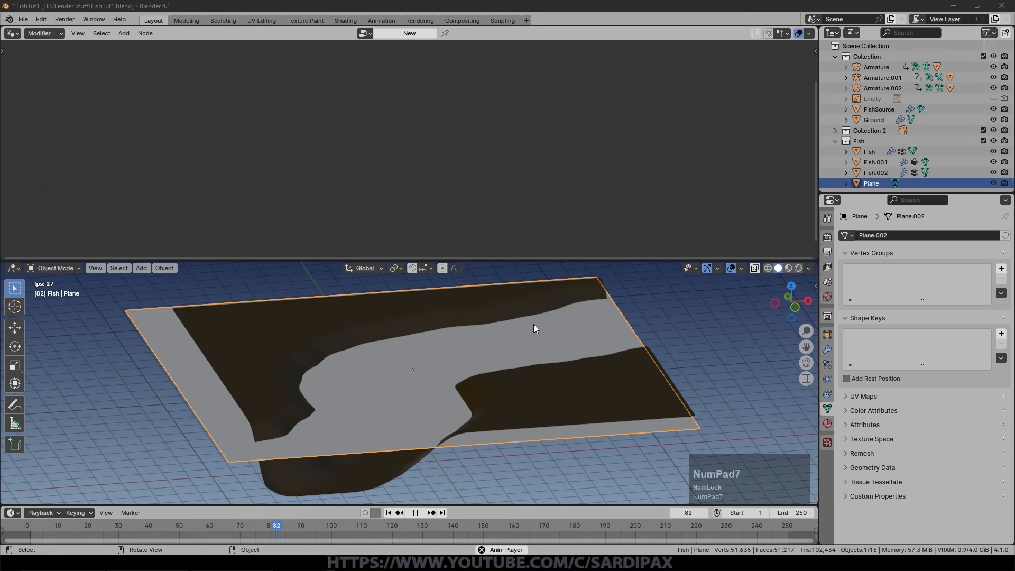
{"action": "key", "text": "ctrl+a"}
{"action": "key", "text": "ctrl+s"}
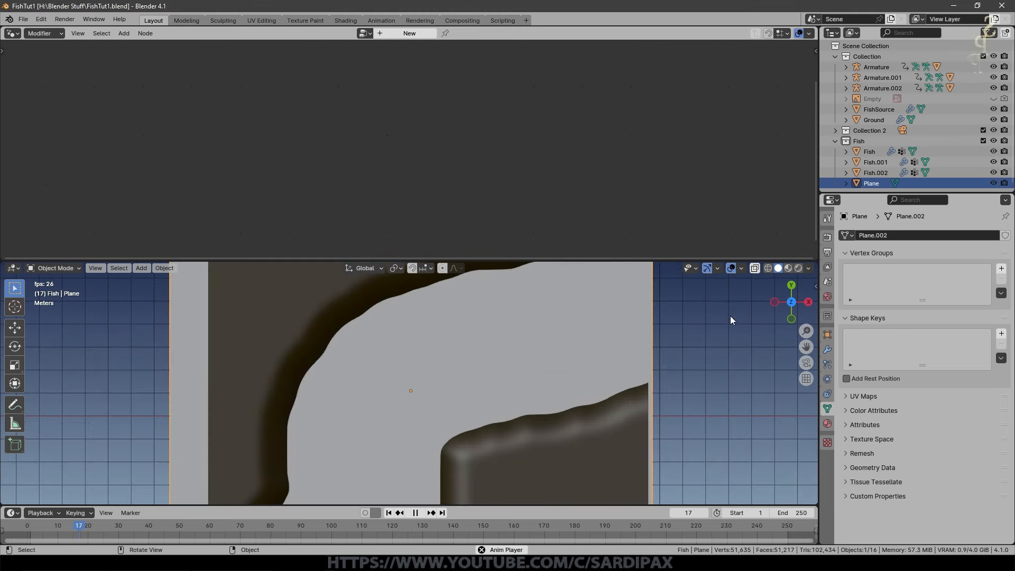
- Enter Edit Mode on the water plane and unwrap its face with the Angle Based method
{"action": "key", "text": "Tab"}
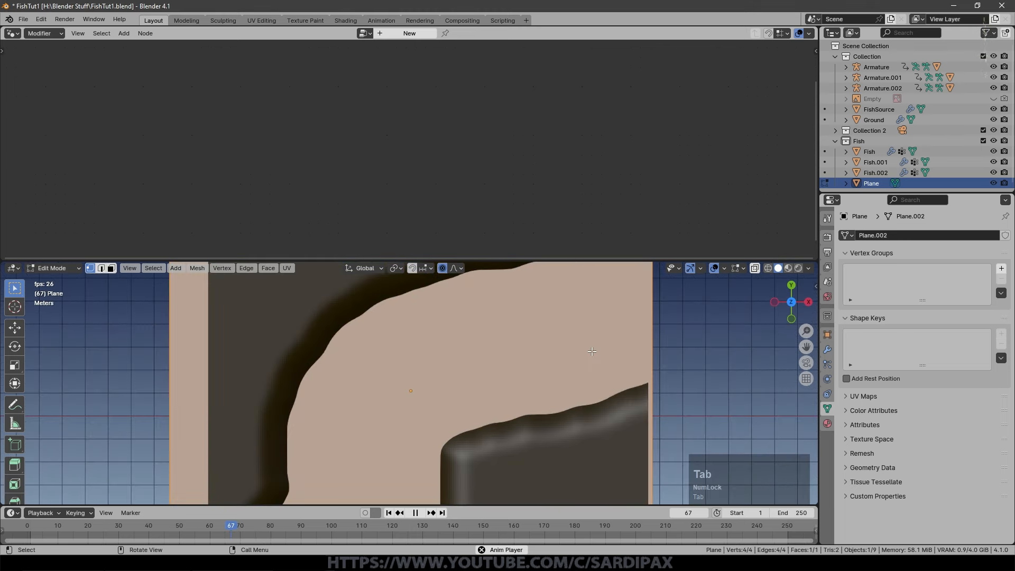
{"action": "key", "text": "u"}
{"action": "left_click", "coordinate": [592, 351]}
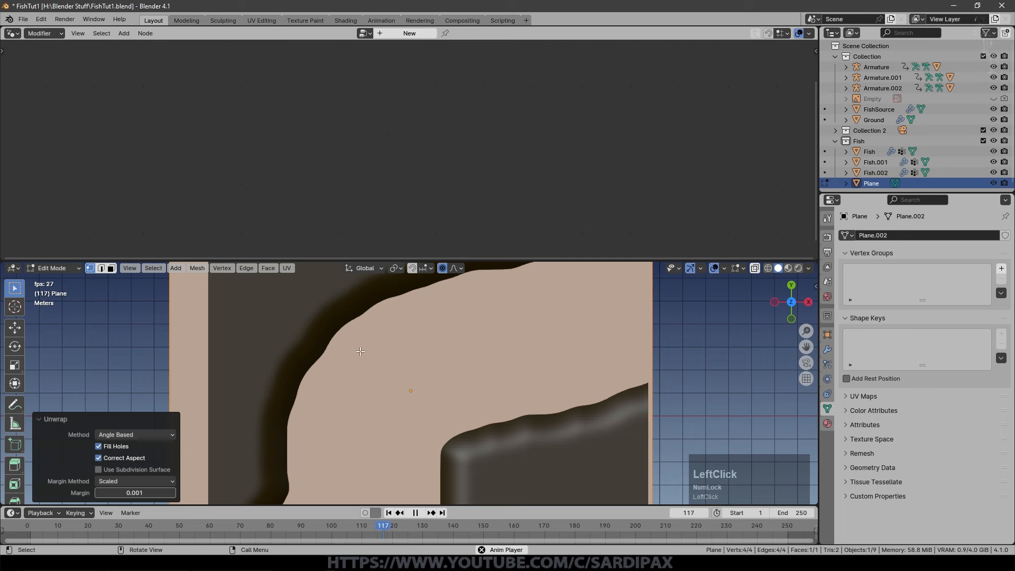
- Leave Edit Mode, show the World properties and change the node editor to a Shader Editor displaying the World shader
{"action": "key", "text": "Tab"}
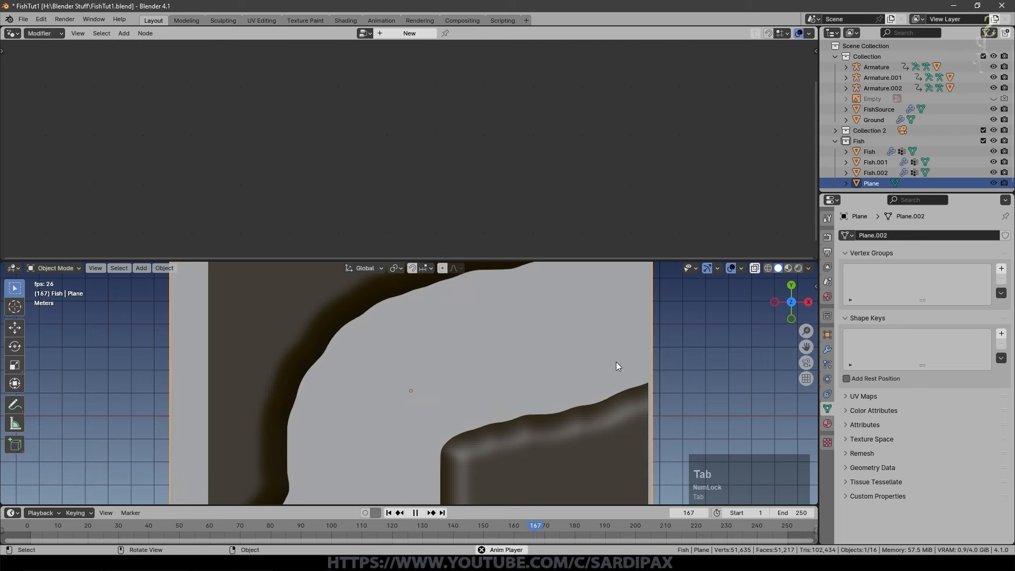
{"action": "left_click", "coordinate": [827, 297]}
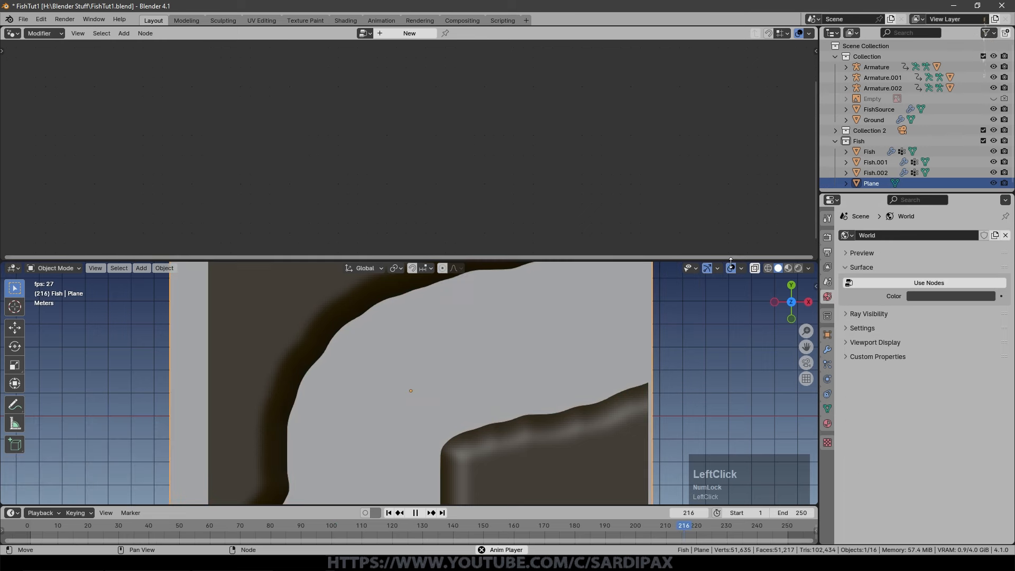
{"action": "left_click", "coordinate": [12, 31]}
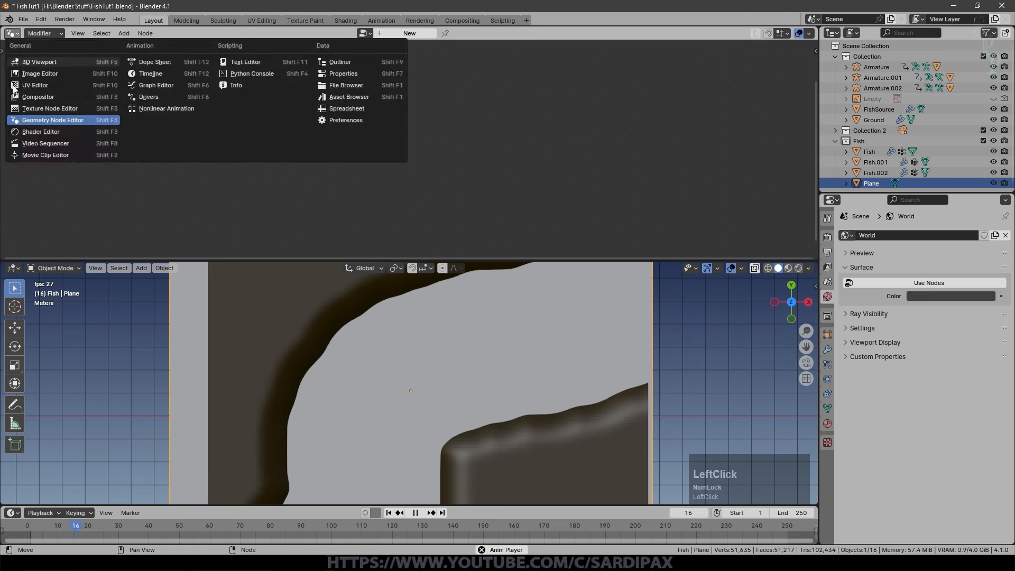
{"action": "left_click", "coordinate": [42, 126]}
{"action": "left_click", "coordinate": [42, 33]}
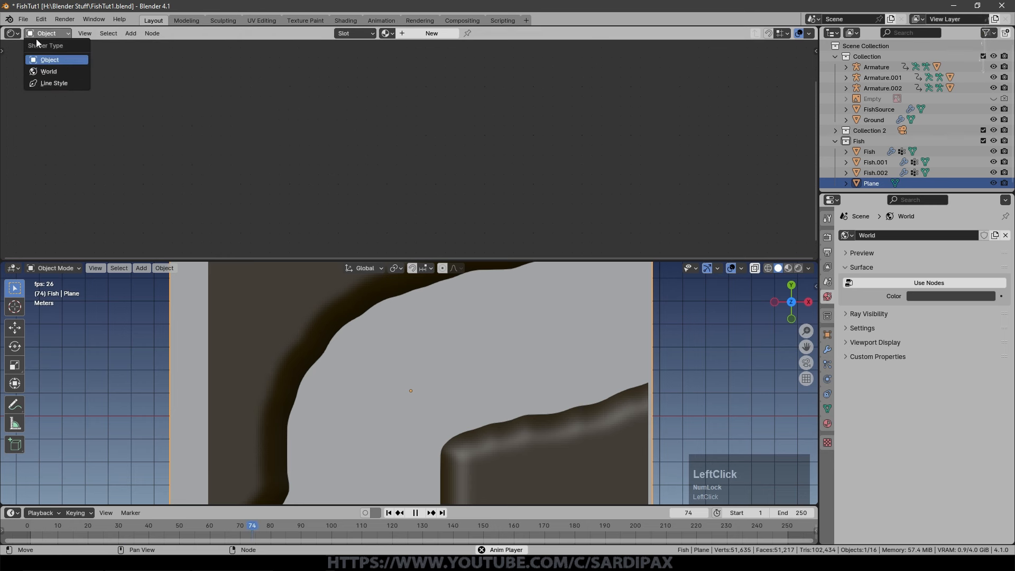
{"action": "left_click", "coordinate": [72, 74]}
- Enable nodes for the World and light it with an Environment Texture using spruit_sunrise_4k.exr from the HDRIHaven folder
{"action": "left_click", "coordinate": [897, 283]}
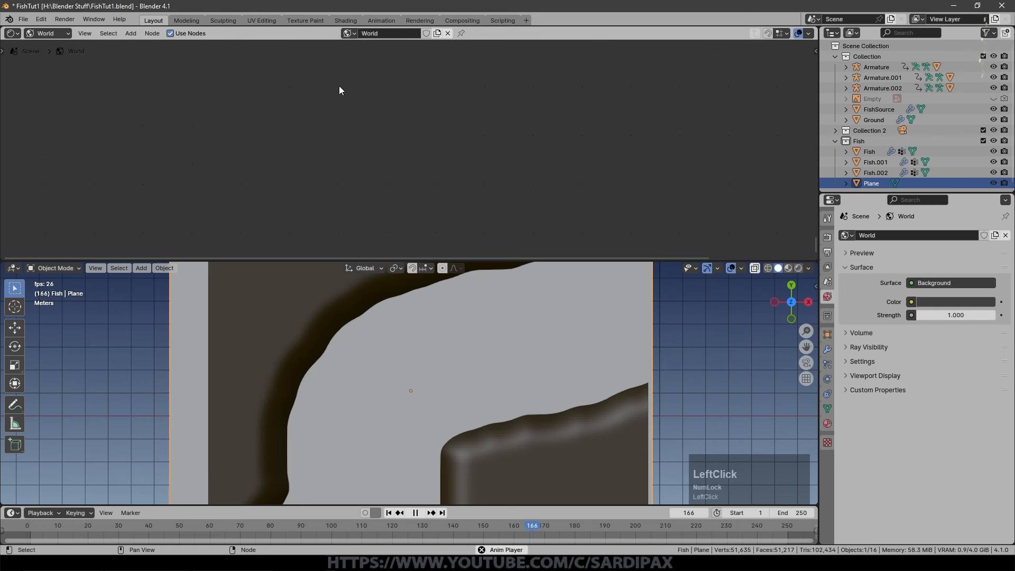
{"action": "left_click", "coordinate": [911, 302]}
{"action": "left_click", "coordinate": [659, 349]}
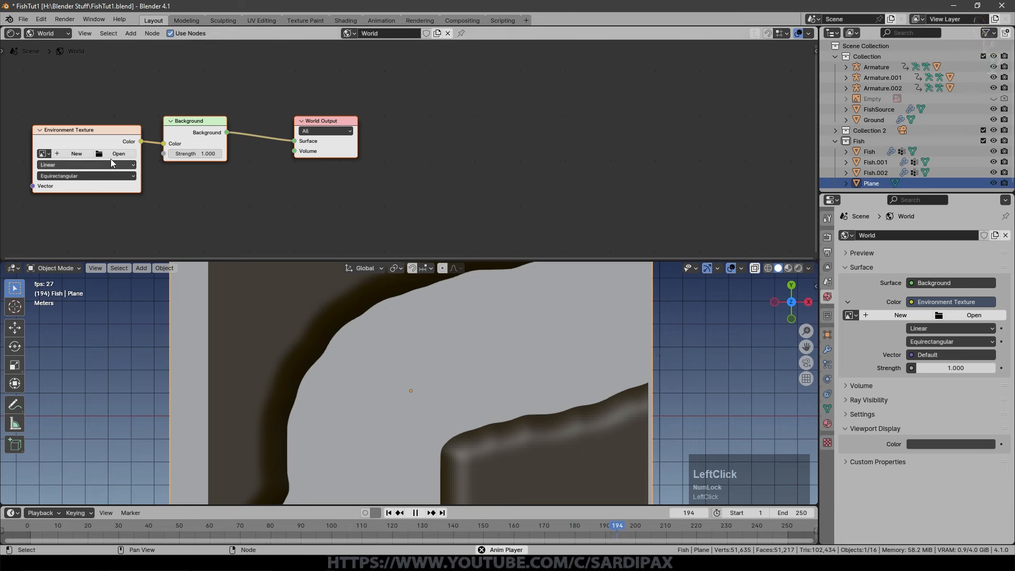
{"action": "middle_click_drag", "start_coordinate": [319, 198], "coordinate": [585, 197]}
{"action": "scroll", "coordinate": [471, 237], "scroll_direction": "up", "scroll_amount": 1}
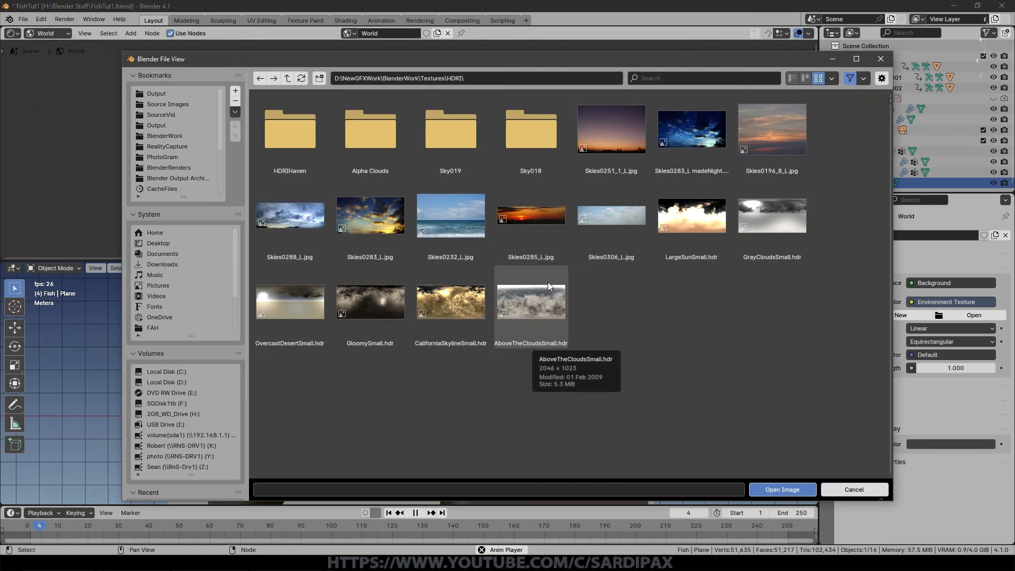
{"action": "double_click", "coordinate": [307, 147]}
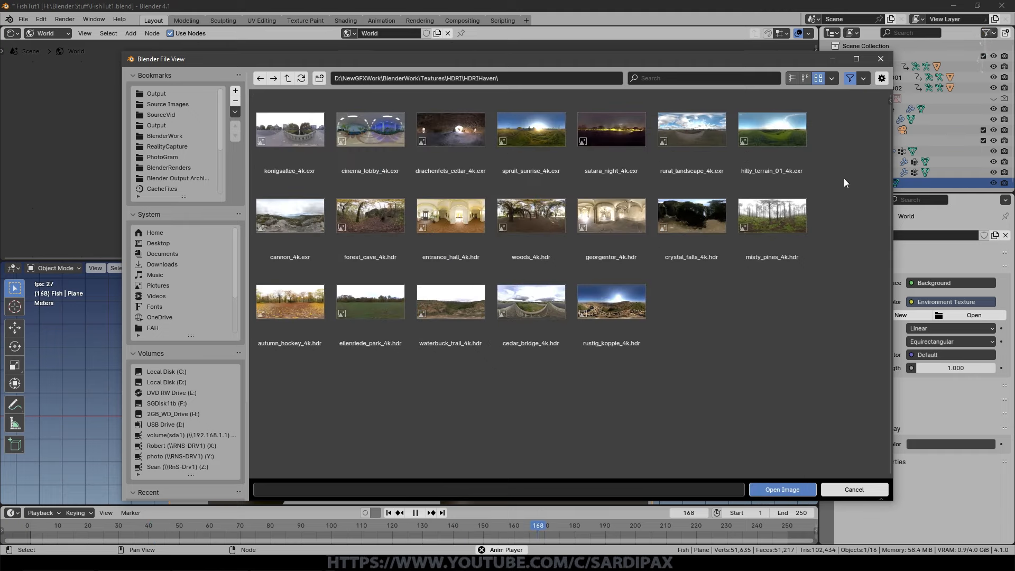
{"action": "left_click", "coordinate": [529, 133]}
{"action": "left_click", "coordinate": [777, 488]}
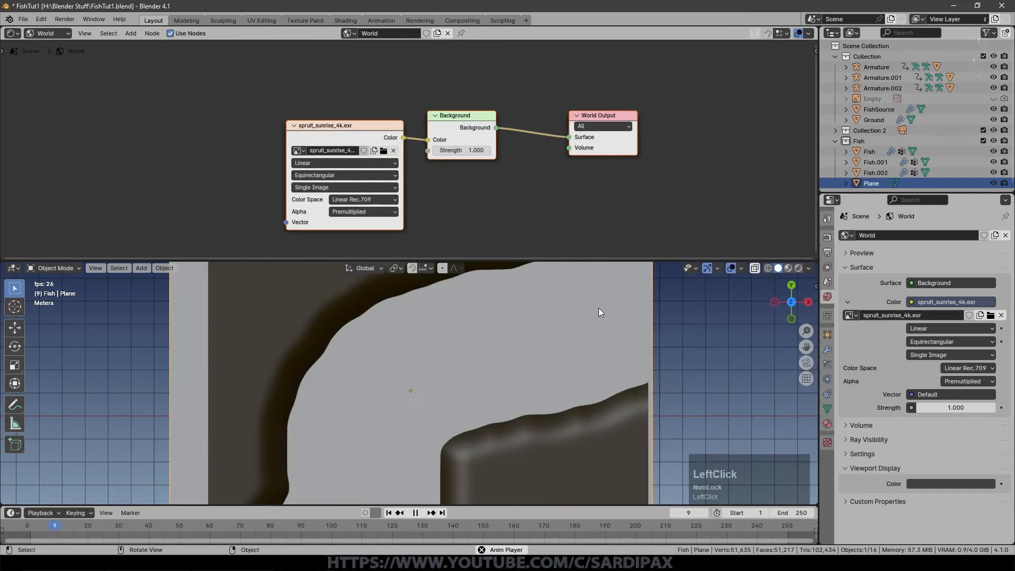
- Preview the scene in Rendered shading, stop the animation playback and return to frame 1
{"action": "middle_click_drag", "start_coordinate": [696, 338], "coordinate": [705, 261]}
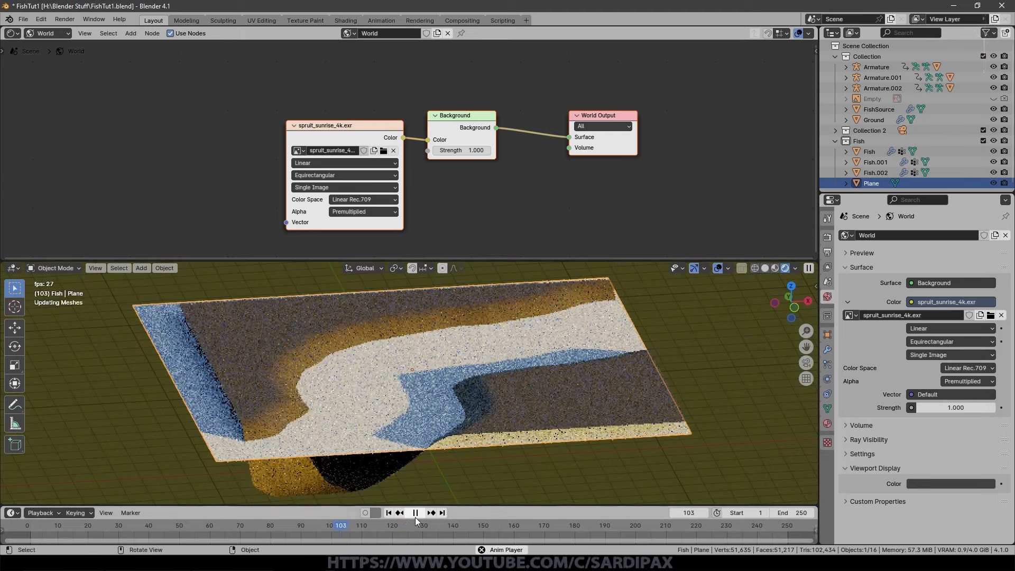
{"action": "left_click", "coordinate": [416, 515]}
{"action": "left_click", "coordinate": [390, 513]}
- Add a new material to the water plane and move the plane from the Fish collection into Collection
{"action": "left_click", "coordinate": [827, 423]}
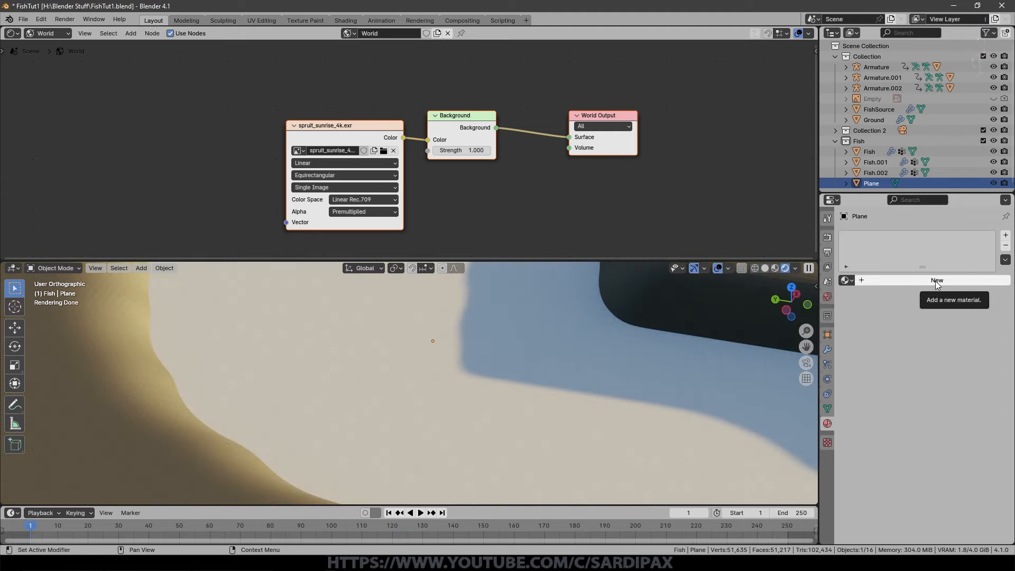
{"action": "left_click", "coordinate": [938, 281]}
{"action": "left_click_drag", "start_coordinate": [872, 183], "coordinate": [861, 67]}
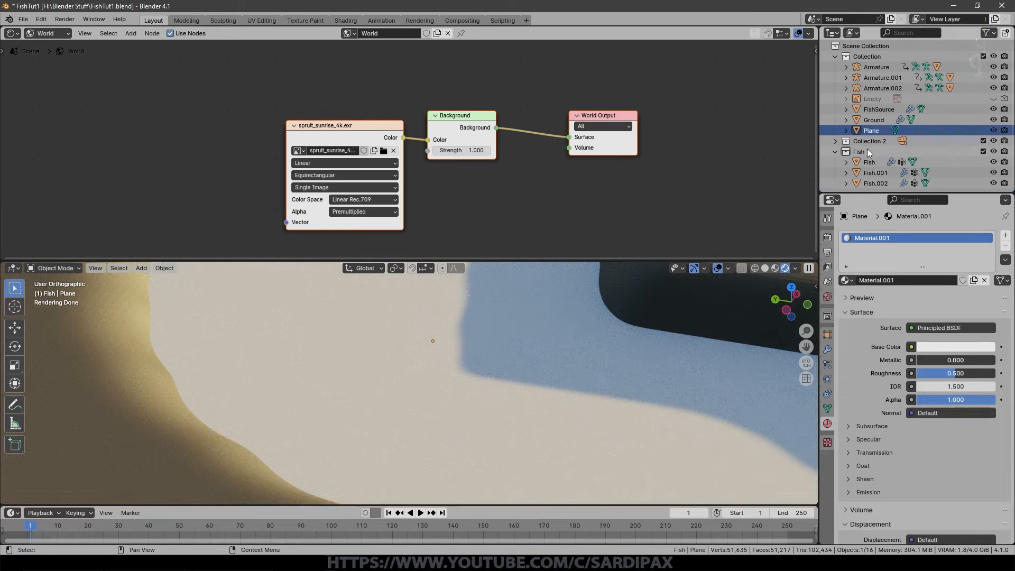
- Rename the plane object and its new material to Water
{"action": "double_click", "coordinate": [907, 134]}
{"action": "type", "text": "Water"}
{"action": "key", "text": "Return"}
{"action": "left_click", "coordinate": [888, 281]}
{"action": "key", "text": "Return"}
- Show the Water object's material in the Shader Editor and delete its Principled BSDF node
{"action": "left_click", "coordinate": [52, 34]}
{"action": "left_click", "coordinate": [55, 58]}
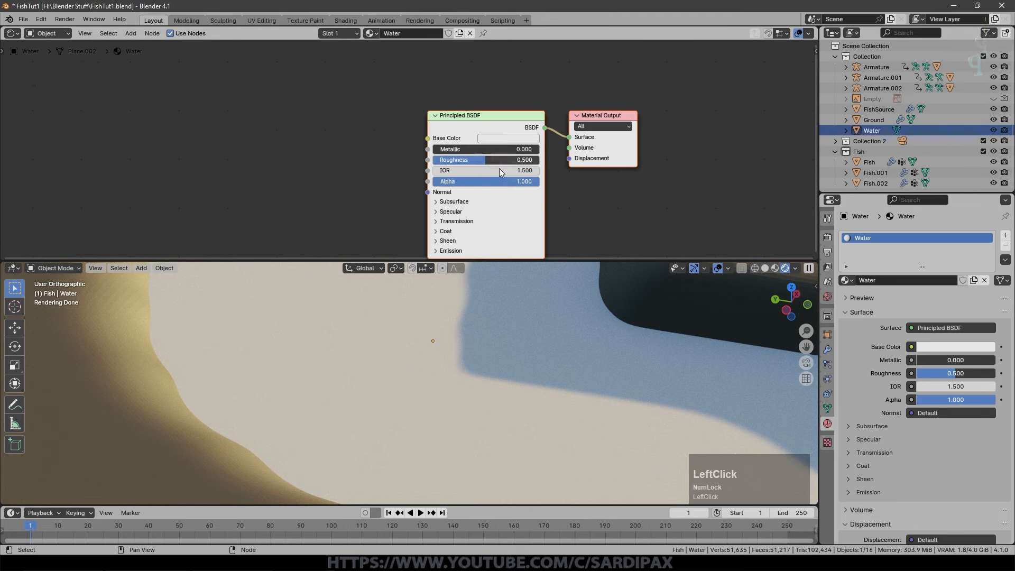
{"action": "scroll", "coordinate": [439, 126], "scroll_direction": "down", "scroll_amount": 1}
{"action": "middle_click", "coordinate": [591, 125]}
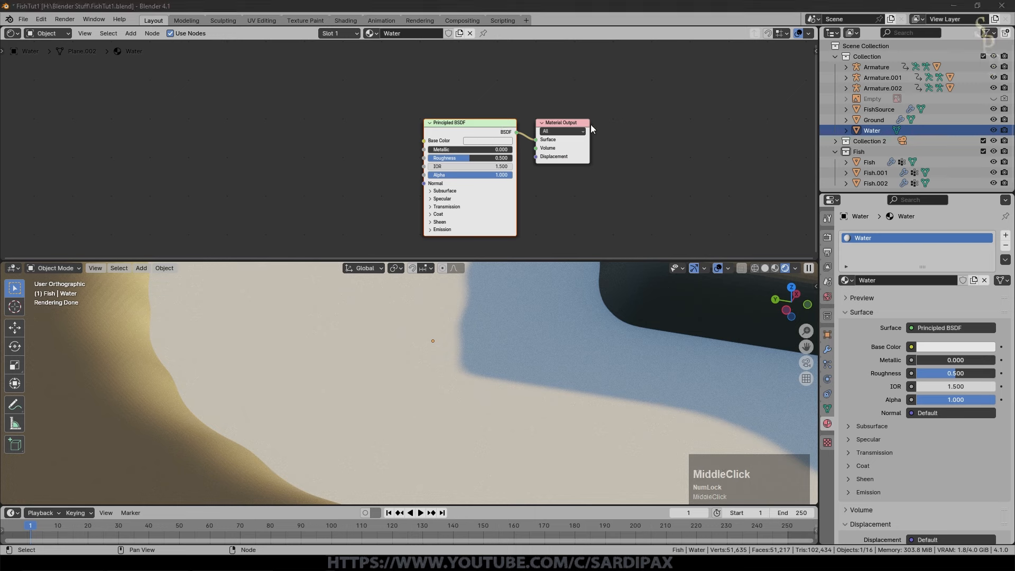
{"action": "key", "text": "Delete"}
- Add a Glass BSDF node to the Water material and connect it to the Material Output's Surface
{"action": "left_click", "coordinate": [132, 34]}
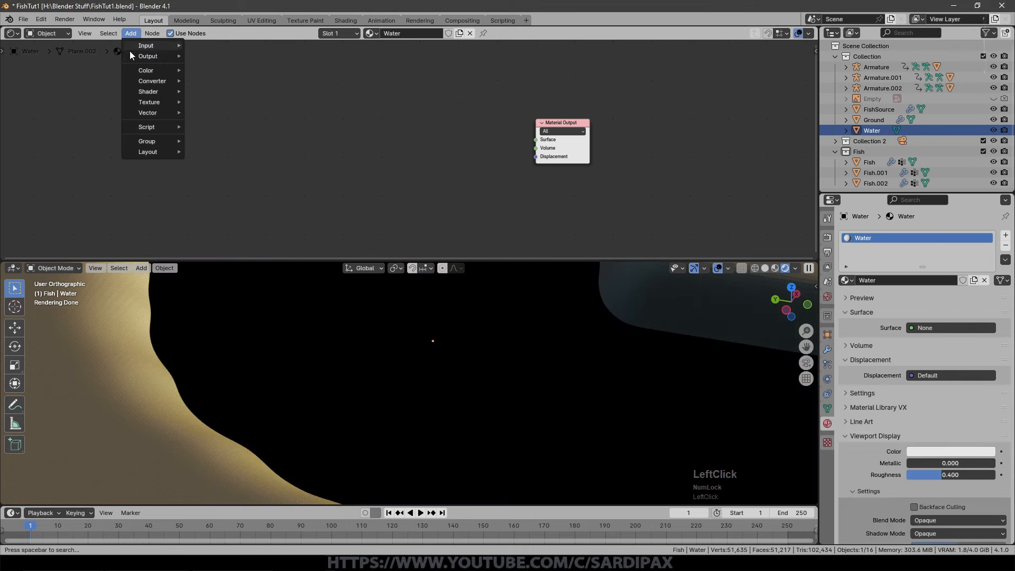
{"action": "mouse_move", "coordinate": [189, 95]}
{"action": "left_click", "coordinate": [244, 115]}
{"action": "left_click", "coordinate": [466, 121]}
{"action": "scroll", "coordinate": [475, 127], "scroll_direction": "up", "scroll_amount": 2}
{"action": "left_click_drag", "start_coordinate": [530, 130], "coordinate": [594, 139]}
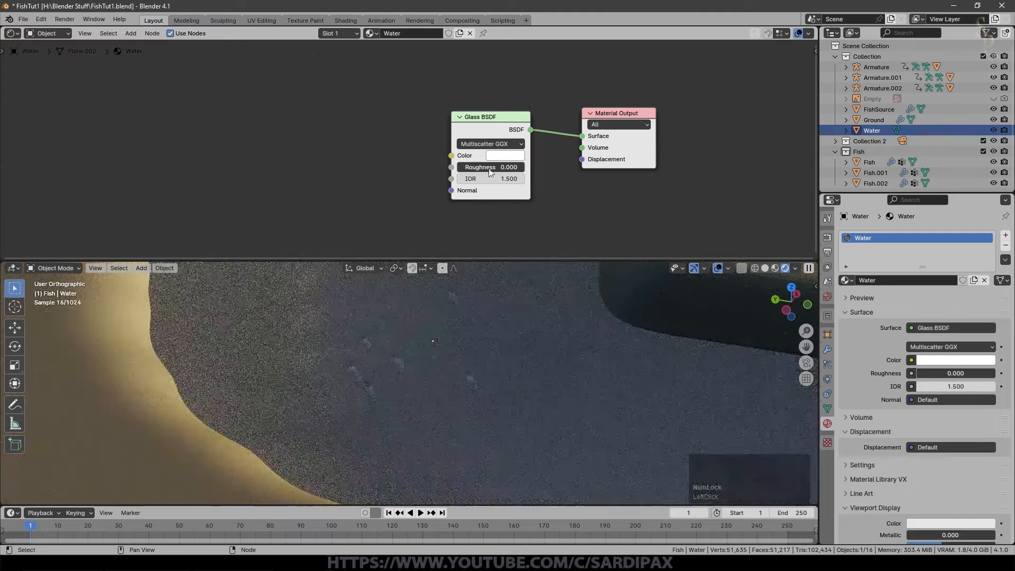
- Set the Glass BSDF's Roughness to 0.001 and its IOR to 1.3
{"action": "left_click", "coordinate": [490, 167]}
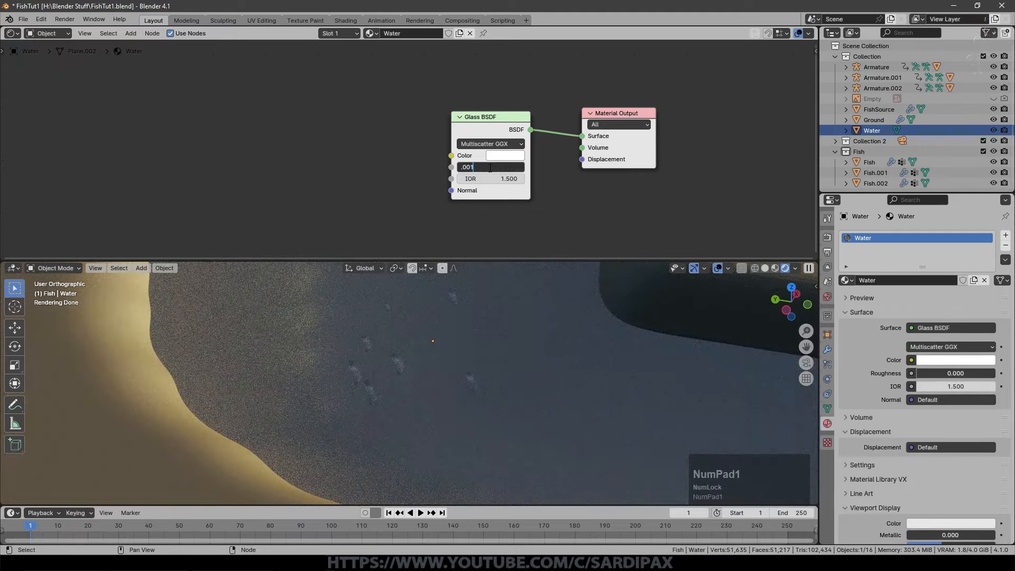
{"action": "key", "text": "KP_Enter"}
{"action": "left_click", "coordinate": [495, 178]}
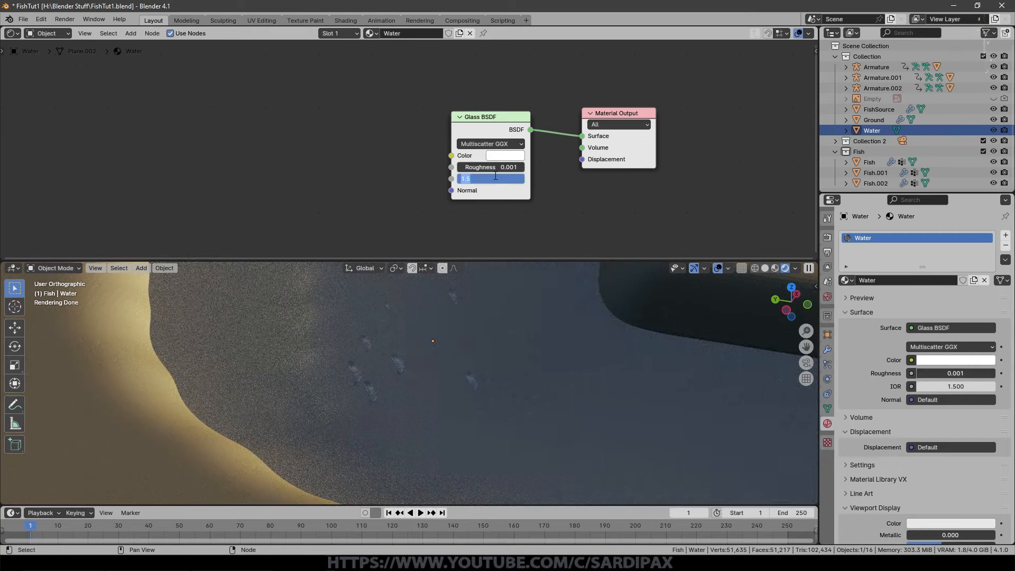
{"action": "type", "text": "1."}
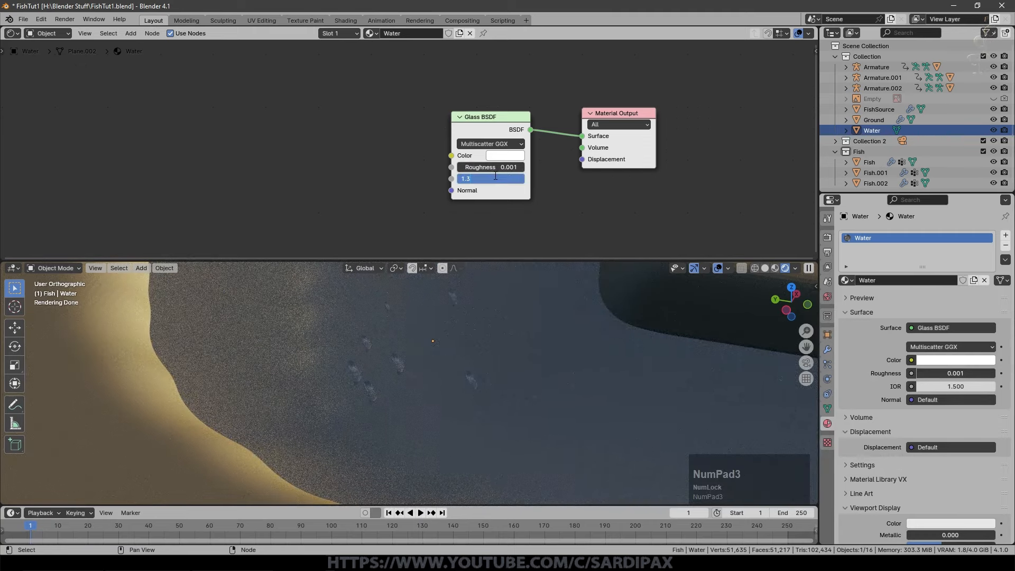
{"action": "type", "text": "3"}
{"action": "key", "text": "KP_Enter"}
{"action": "middle_click_drag", "start_coordinate": [492, 363], "coordinate": [556, 367]}
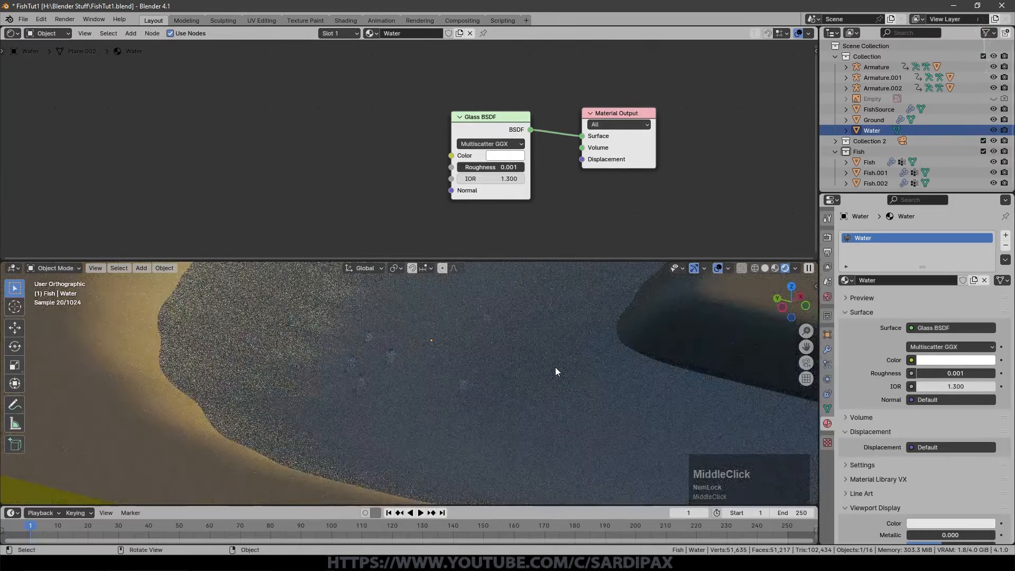
- Add a Noise Texture below the Glass BSDF and give it linked Mapping and Texture Coordinate nodes
{"action": "middle_click_drag", "start_coordinate": [560, 201], "coordinate": [586, 169], "text": "shift"}
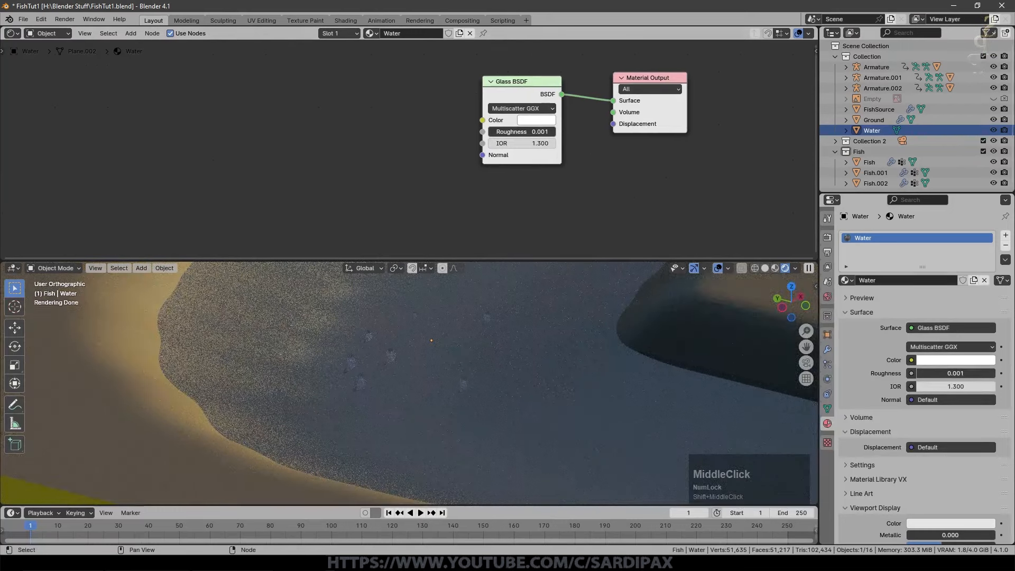
{"action": "middle_click", "coordinate": [215, 129]}
{"action": "left_click", "coordinate": [130, 34]}
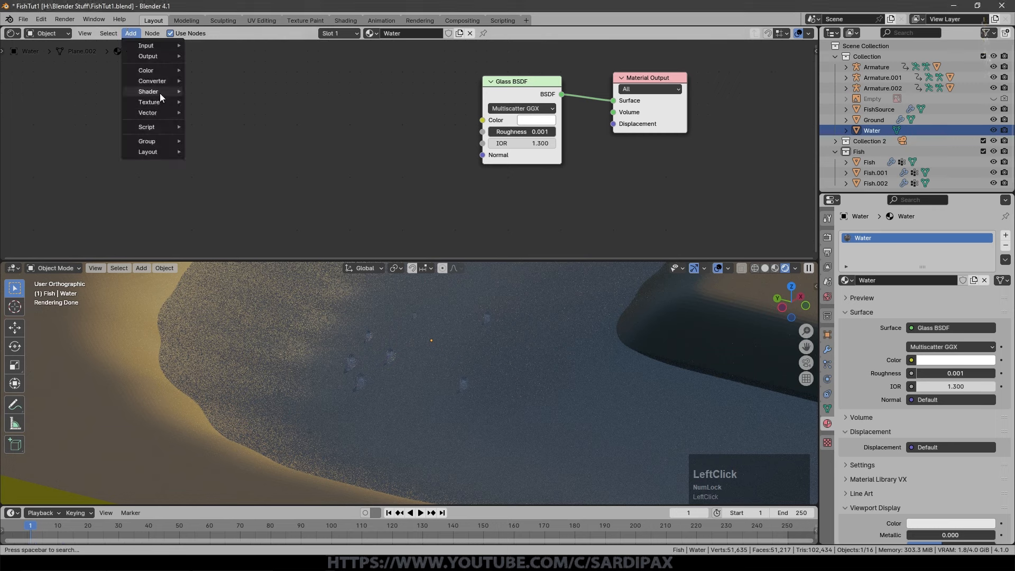
{"action": "mouse_move", "coordinate": [161, 101]}
{"action": "left_click", "coordinate": [240, 200]}
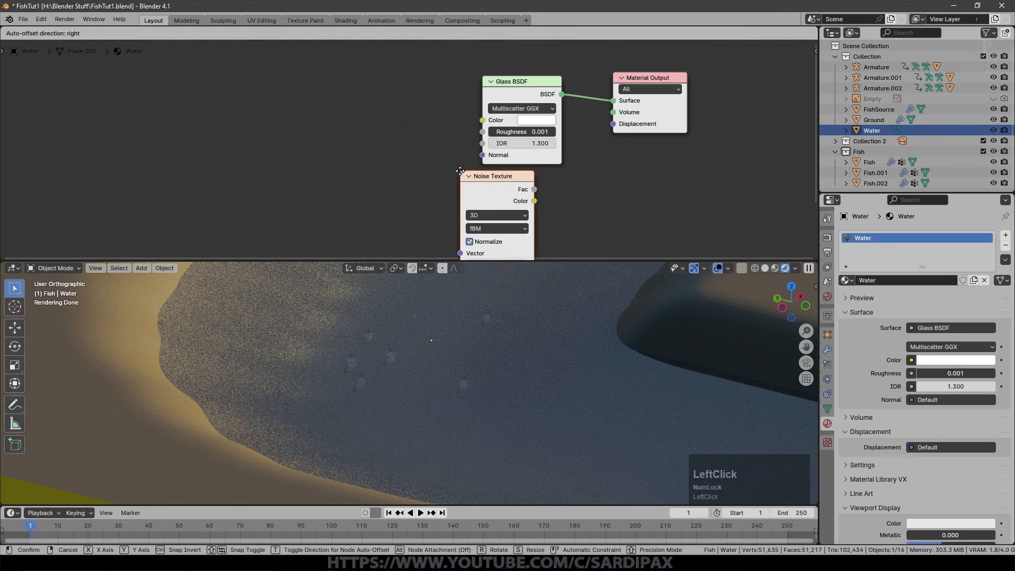
{"action": "left_click", "coordinate": [477, 172]}
{"action": "scroll", "coordinate": [477, 172], "scroll_direction": "down", "scroll_amount": 2}
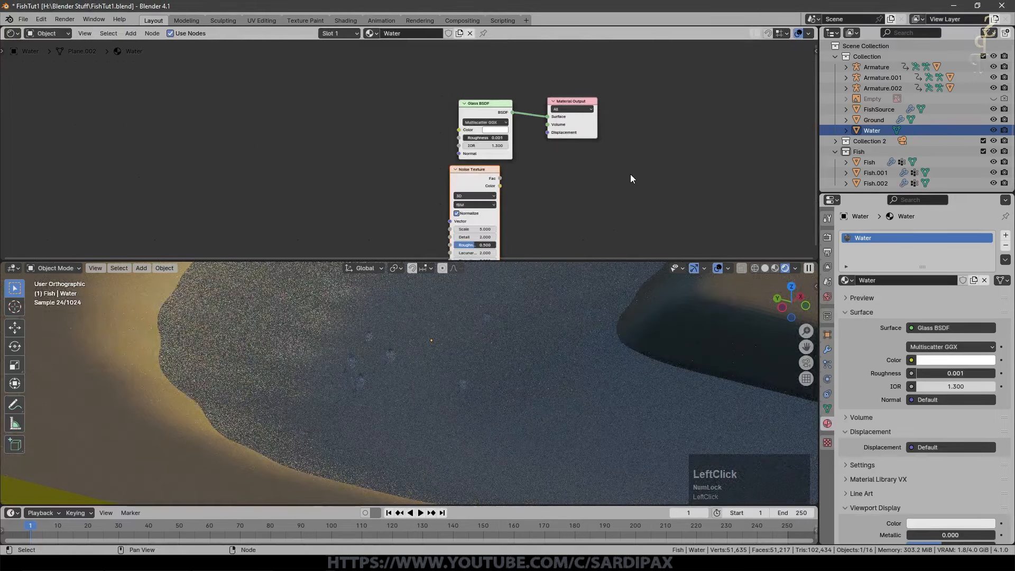
{"action": "key", "text": "ctrl+t"}
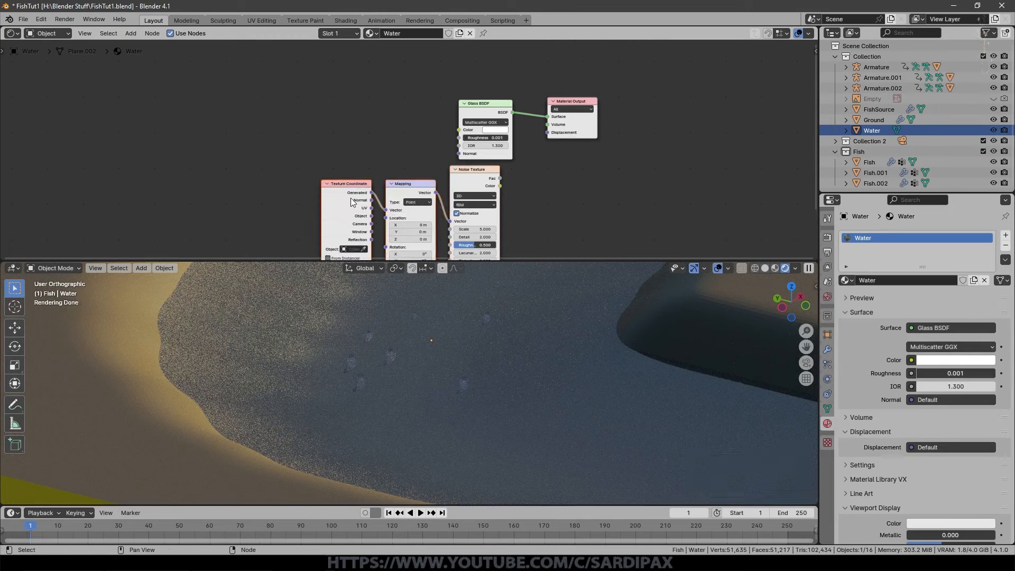
- Add a Math node beside the Noise Texture and feed the noise's Fac output into its first value
{"action": "middle_click_drag", "start_coordinate": [336, 154], "coordinate": [340, 86]}
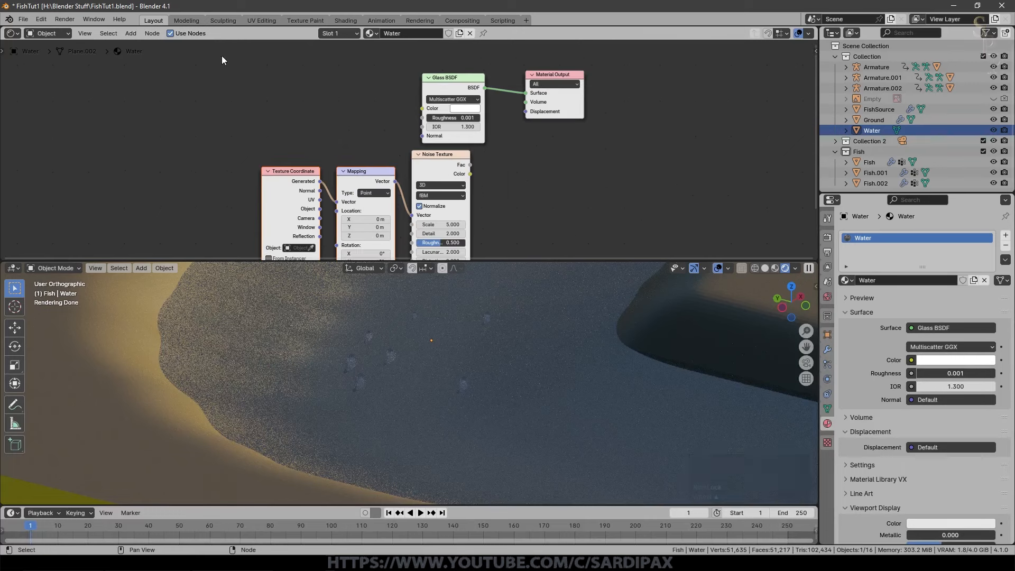
{"action": "left_click", "coordinate": [130, 33]}
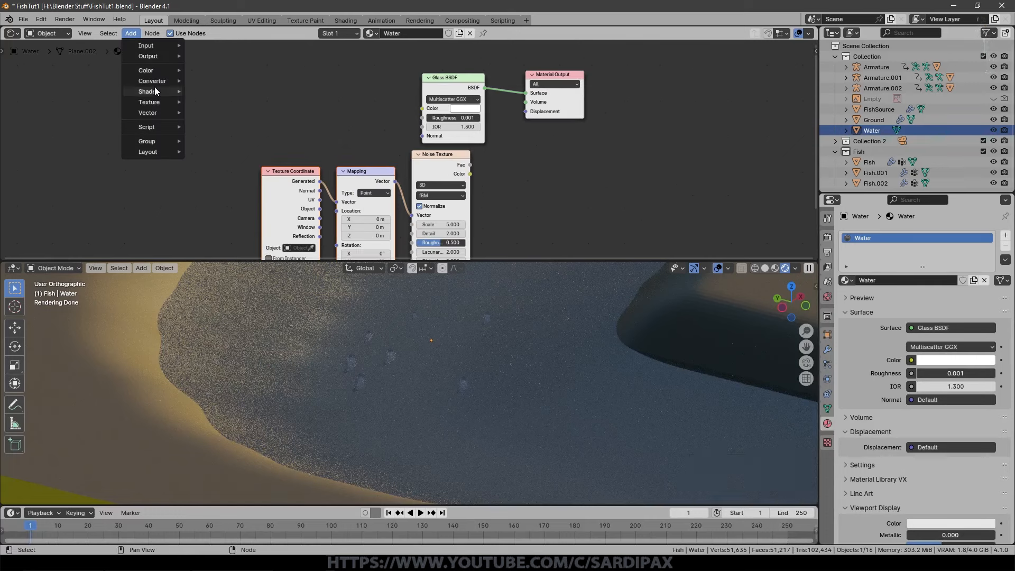
{"action": "mouse_move", "coordinate": [152, 80]}
{"action": "left_click", "coordinate": [208, 154]}
{"action": "left_click", "coordinate": [492, 170]}
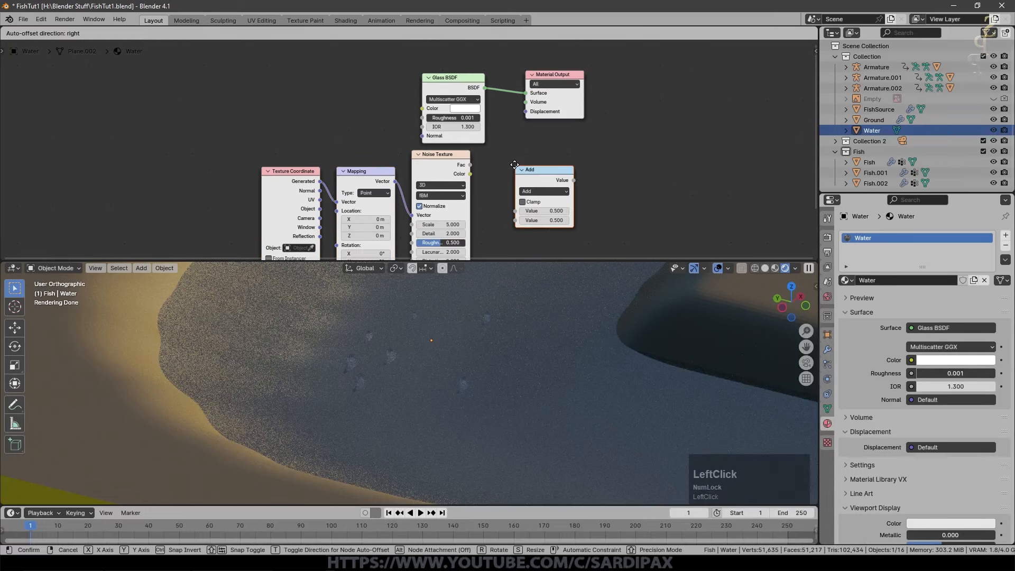
{"action": "scroll", "coordinate": [489, 173], "scroll_direction": "up", "scroll_amount": 2}
{"action": "left_click_drag", "start_coordinate": [492, 171], "coordinate": [525, 211]}
- Set the Math node's operation to Multiply with a second value of 0.2
{"action": "left_click", "coordinate": [563, 184]}
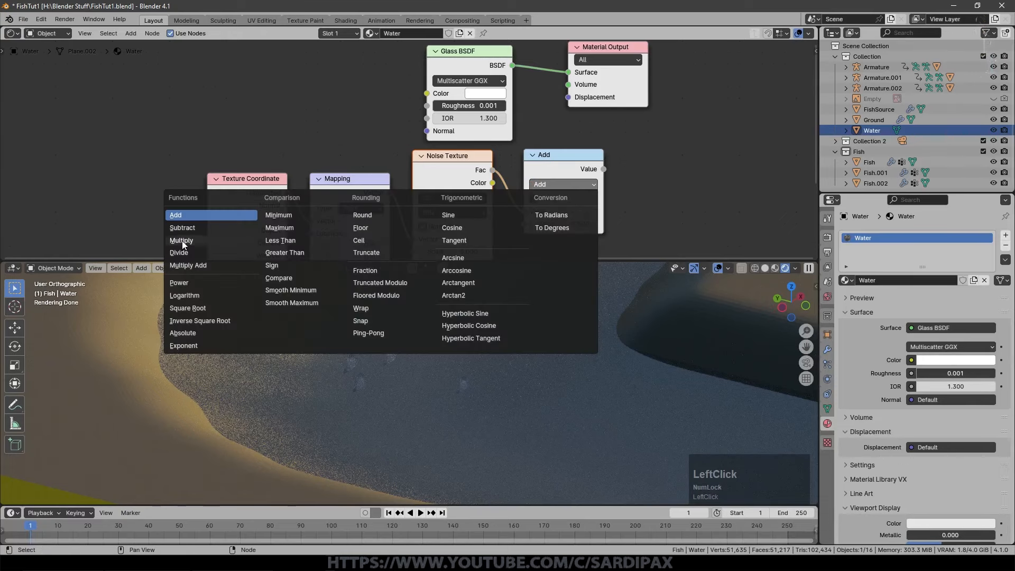
{"action": "left_click", "coordinate": [181, 240]}
{"action": "left_click", "coordinate": [569, 223]}
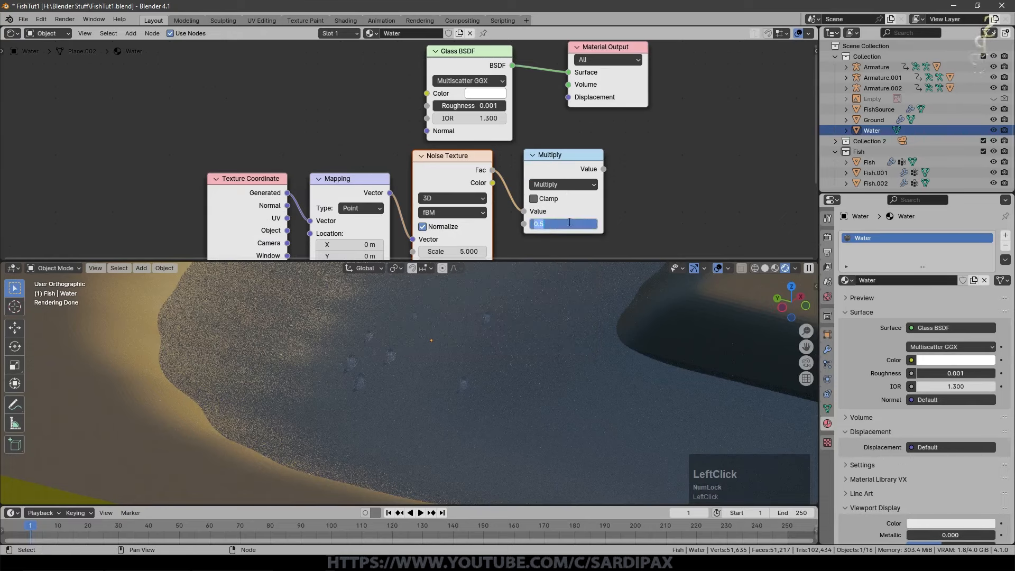
{"action": "type", "text": "0.2"}
{"action": "key", "text": "KP_Enter"}
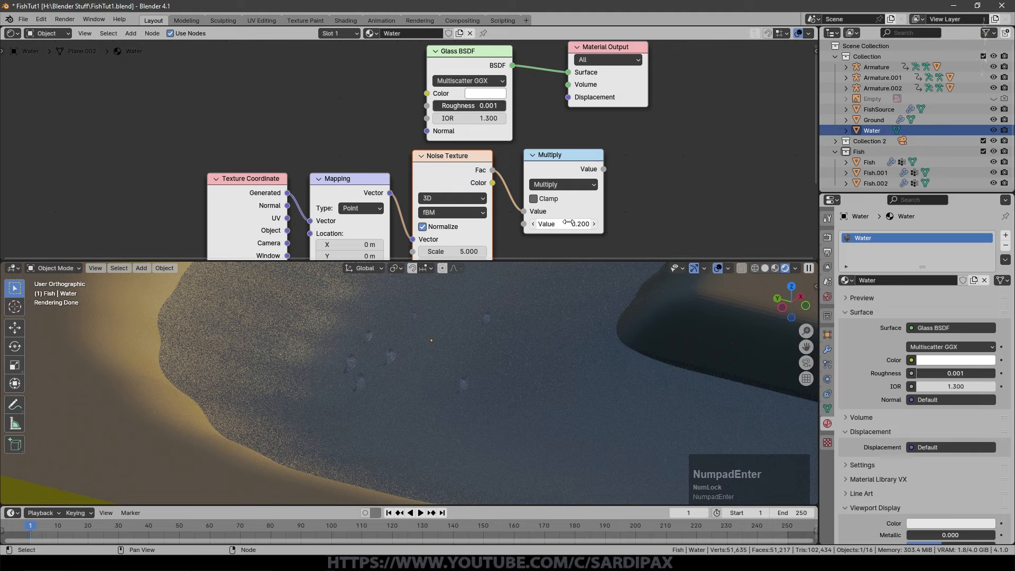
- Move the Material Output farther from the other nodes and connect the Multiply value to its Displacement
{"action": "scroll", "coordinate": [658, 132], "scroll_direction": "up", "scroll_amount": 2}
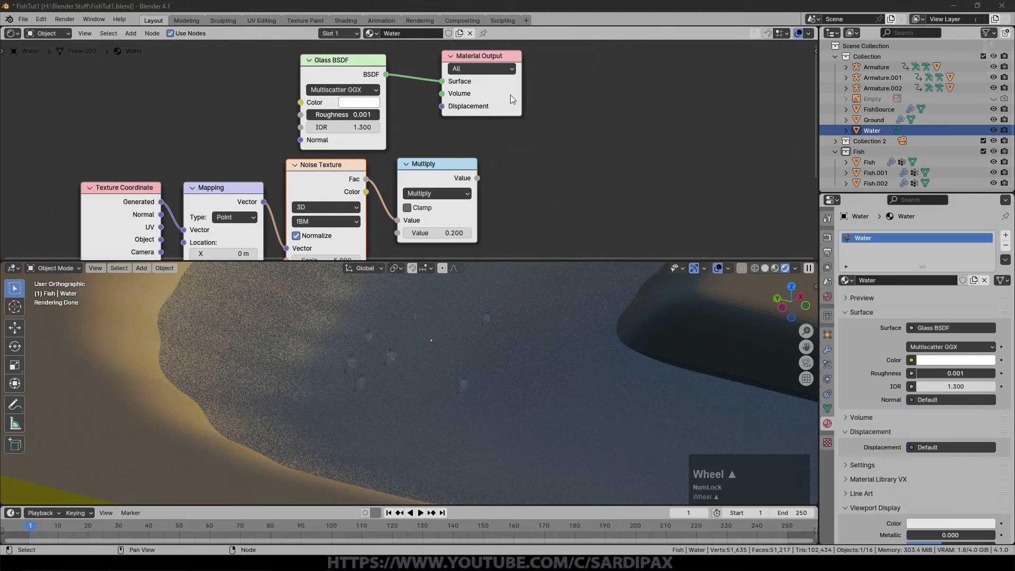
{"action": "left_click_drag", "start_coordinate": [483, 56], "coordinate": [616, 59]}
{"action": "left_click_drag", "start_coordinate": [478, 179], "coordinate": [574, 109]}
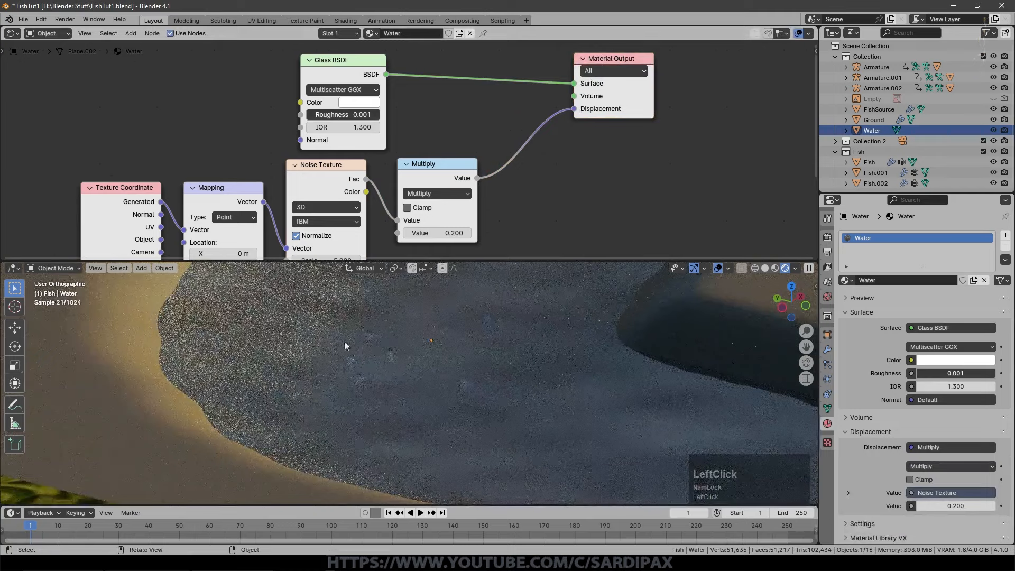
- Switch the Noise Texture to 4D and set its Scale to 80
{"action": "middle_click_drag", "start_coordinate": [311, 200], "coordinate": [370, 170]}
{"action": "left_click", "coordinate": [370, 177]}
{"action": "left_click", "coordinate": [371, 245]}
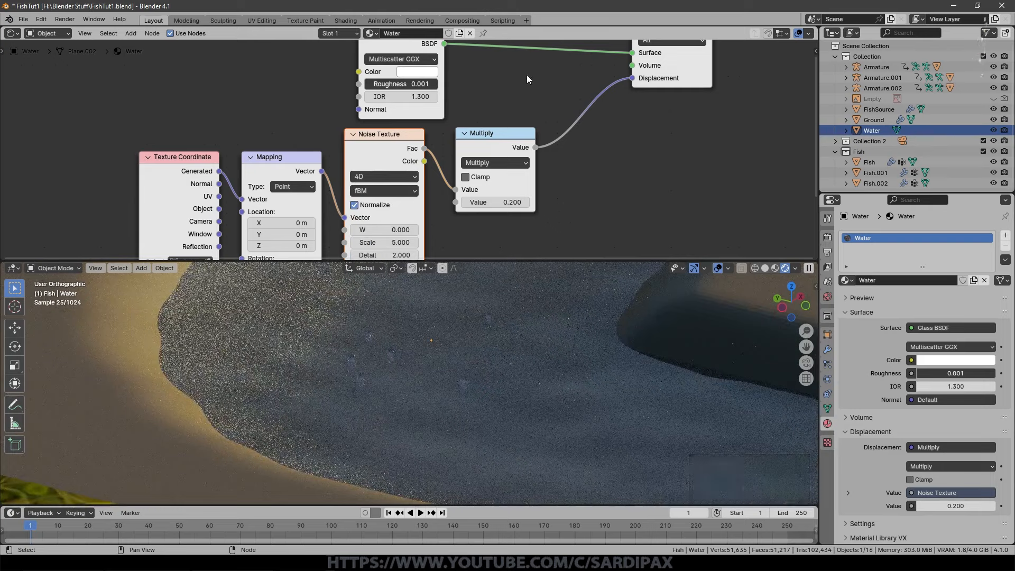
{"action": "left_click", "coordinate": [399, 241]}
{"action": "type", "text": "80"}
{"action": "key", "text": "KP_Enter"}
- Set the Multiply node's second value to 0.1 to soften the water displacement
{"action": "middle_click_drag", "start_coordinate": [425, 258], "coordinate": [702, 200]}
{"action": "left_click", "coordinate": [402, 123]}
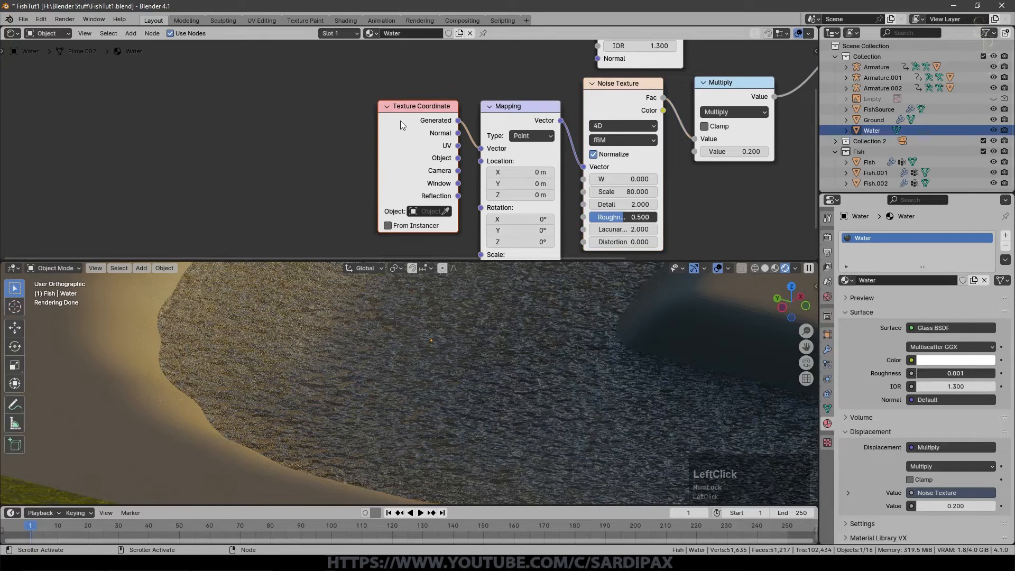
{"action": "middle_click_drag", "start_coordinate": [445, 499], "coordinate": [536, 333]}
{"action": "scroll", "coordinate": [536, 335], "scroll_direction": "up", "scroll_amount": 2}
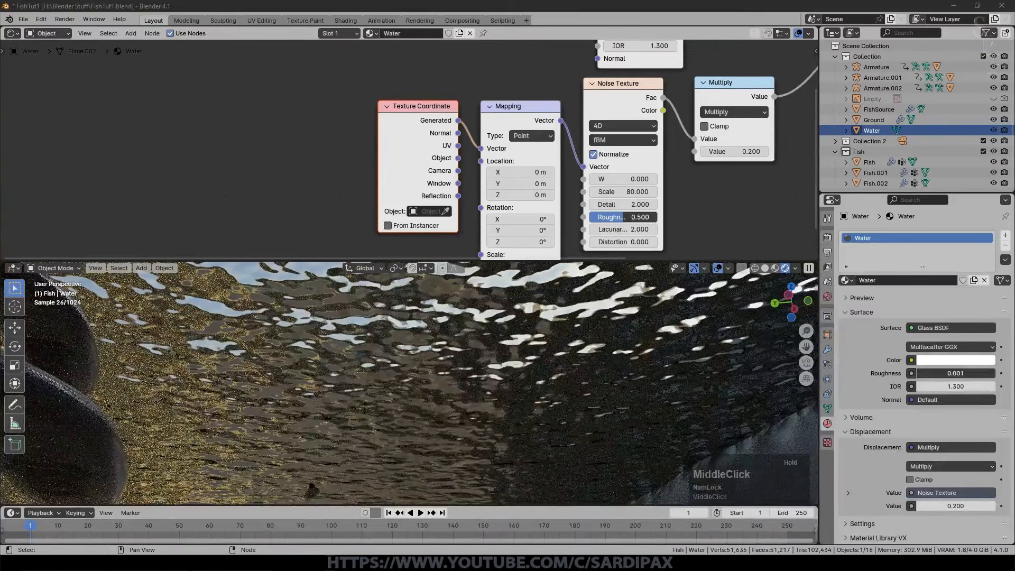
{"action": "left_click", "coordinate": [746, 155]}
{"action": "type", "text": "0.1"}
{"action": "key", "text": "KP_Enter"}
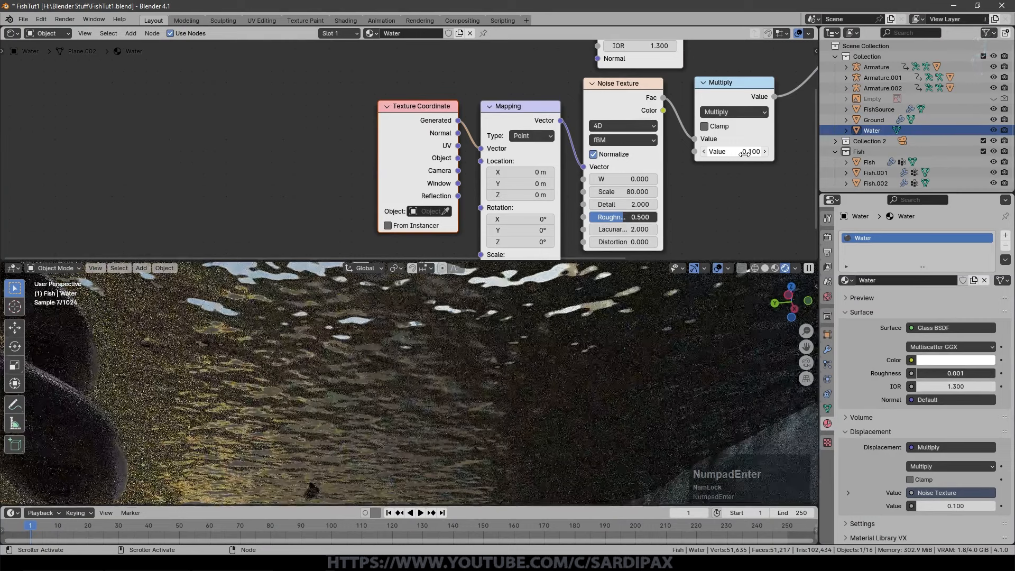
- Set the Multiply node's second value to 0.05
{"action": "left_click", "coordinate": [746, 152]}
{"action": "type", "text": "0.05"}
{"action": "key", "text": "KP_Enter"}
- Set the Noise Texture's Scale to 125 for finer ripples
{"action": "middle_click_drag", "start_coordinate": [499, 363], "coordinate": [505, 365]}
{"action": "left_click", "coordinate": [615, 192]}
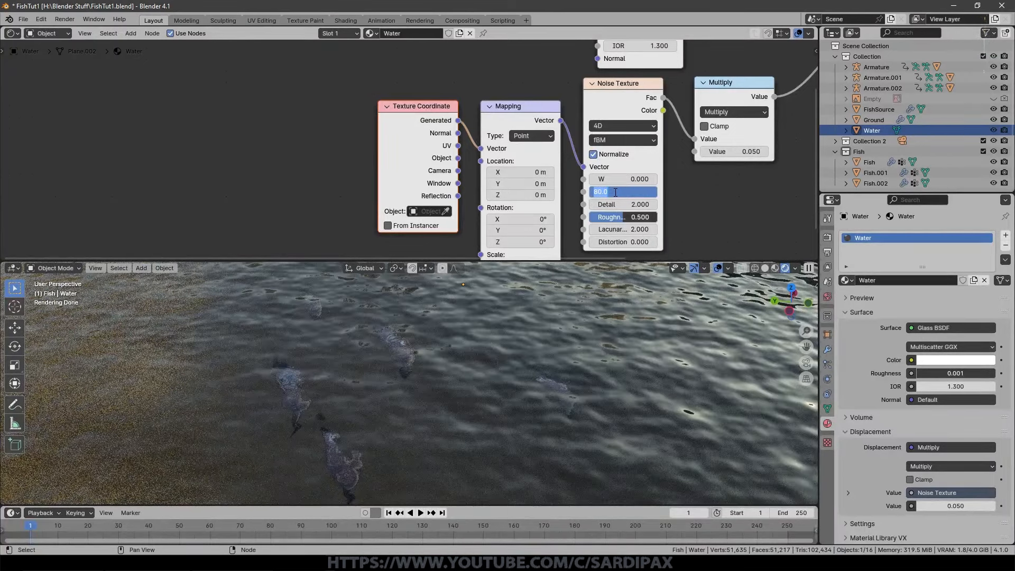
{"action": "type", "text": "125"}
{"action": "key", "text": "Return"}
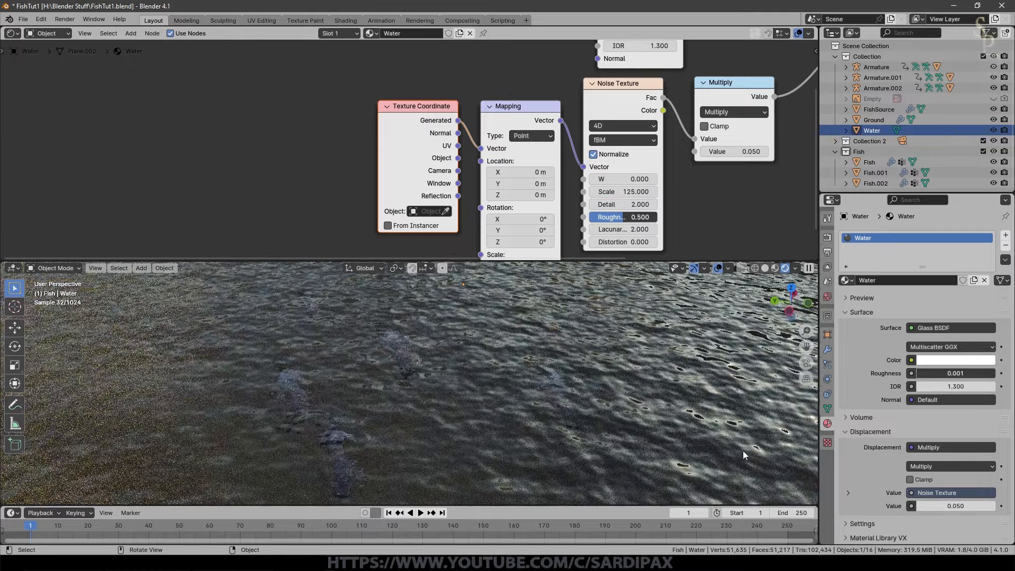
- Play the animation briefly to check the water's motion, stop it and return to frame 1
{"action": "left_click", "coordinate": [419, 514]}
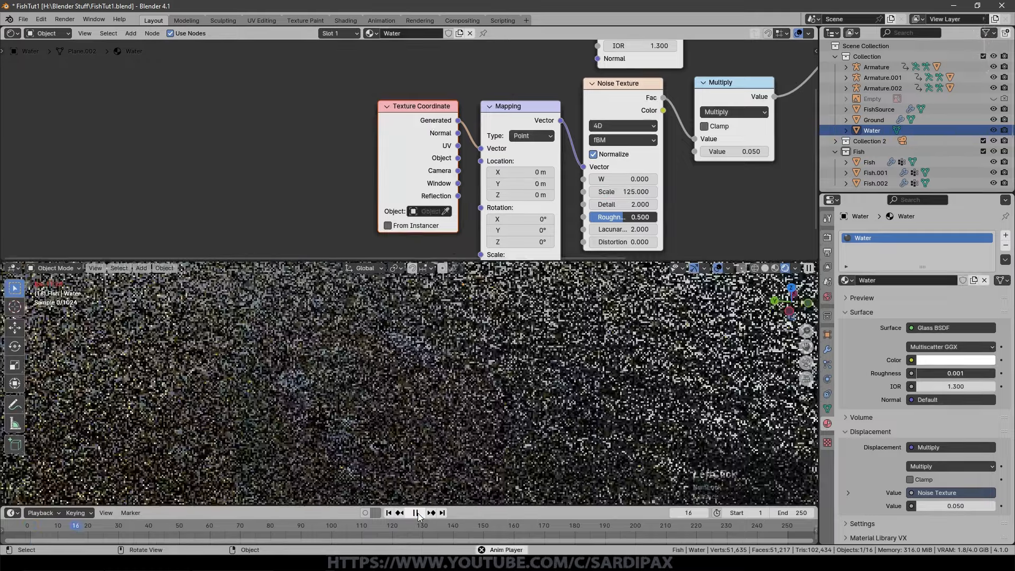
{"action": "left_click", "coordinate": [416, 513]}
{"action": "left_click", "coordinate": [397, 512]}
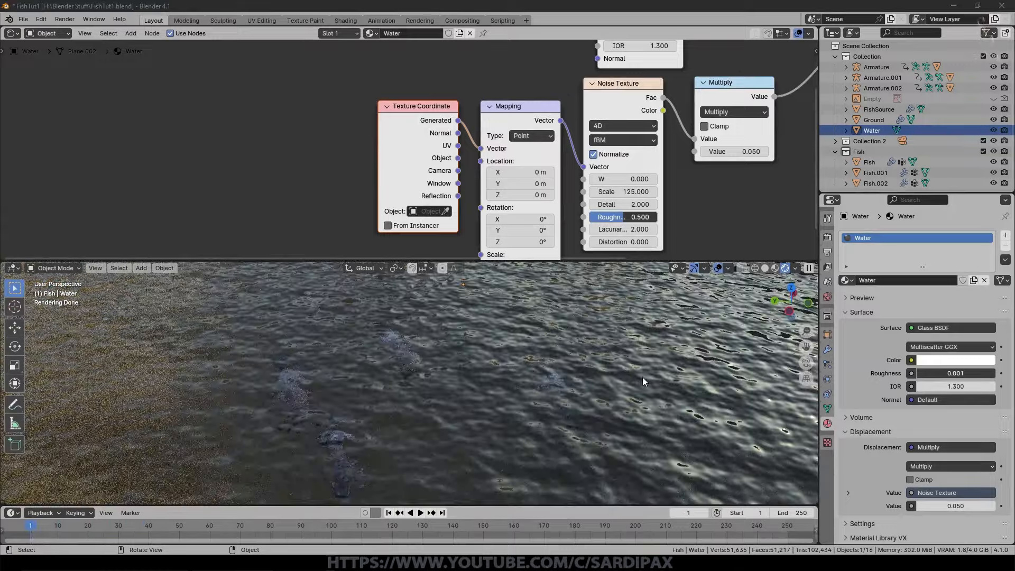
{"action": "left_click", "coordinate": [716, 178]}
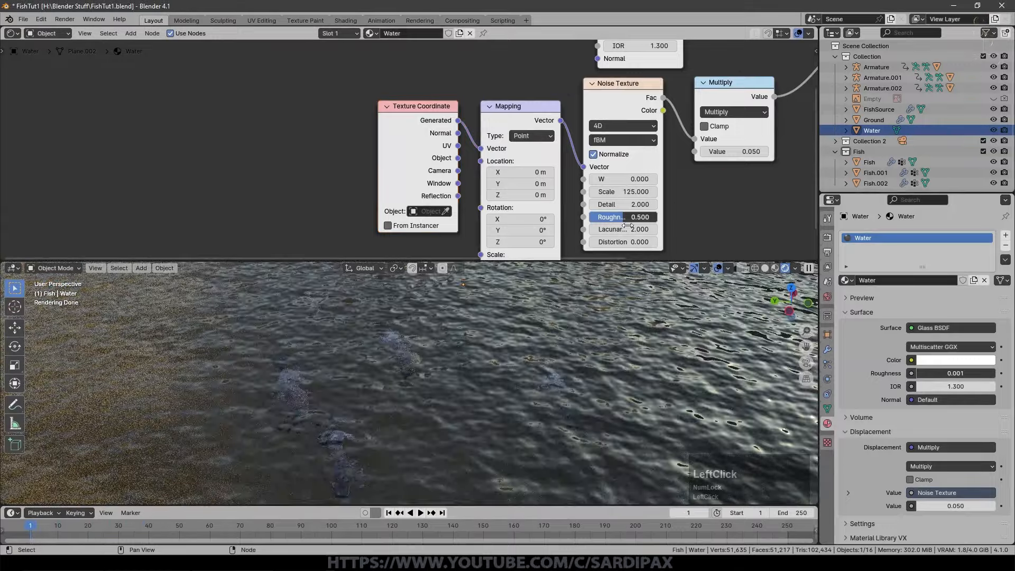
- Drive the Mapping node's Location X with the expression #frame/4000
{"action": "left_click", "coordinate": [521, 172]}
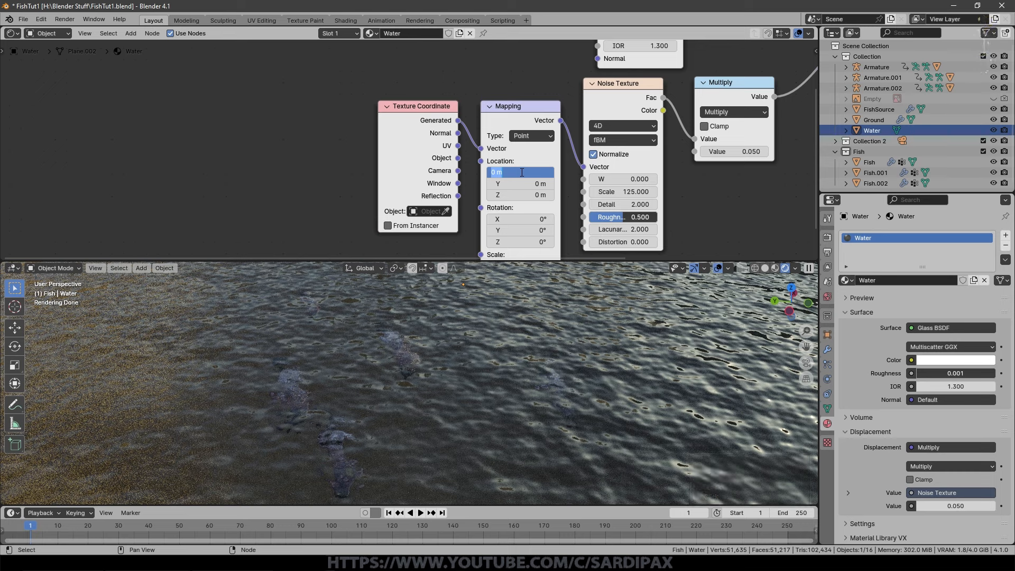
{"action": "type", "text": "#frame/400"}
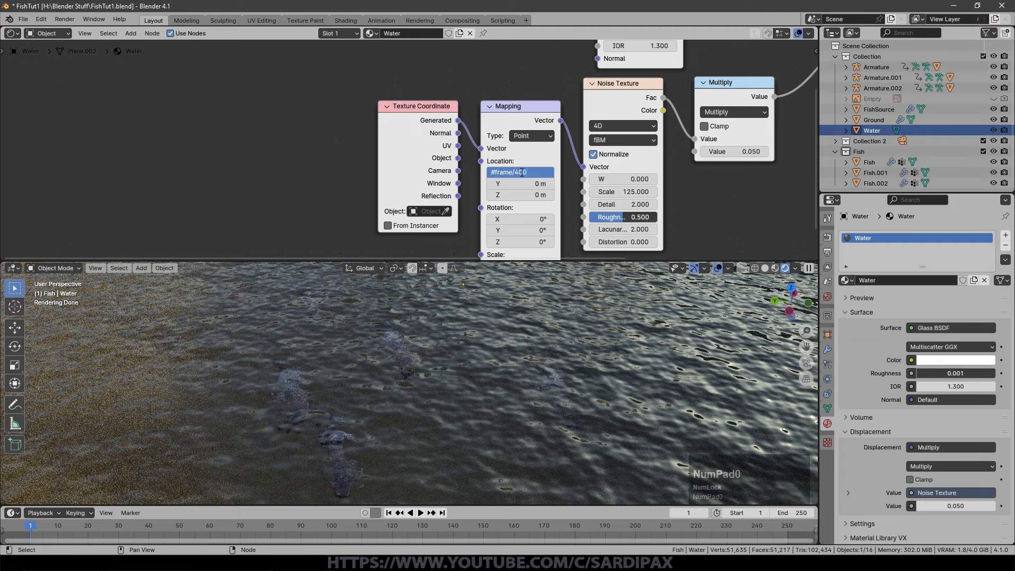
{"action": "type", "text": "0"}
{"action": "key", "text": "KP_Enter"}
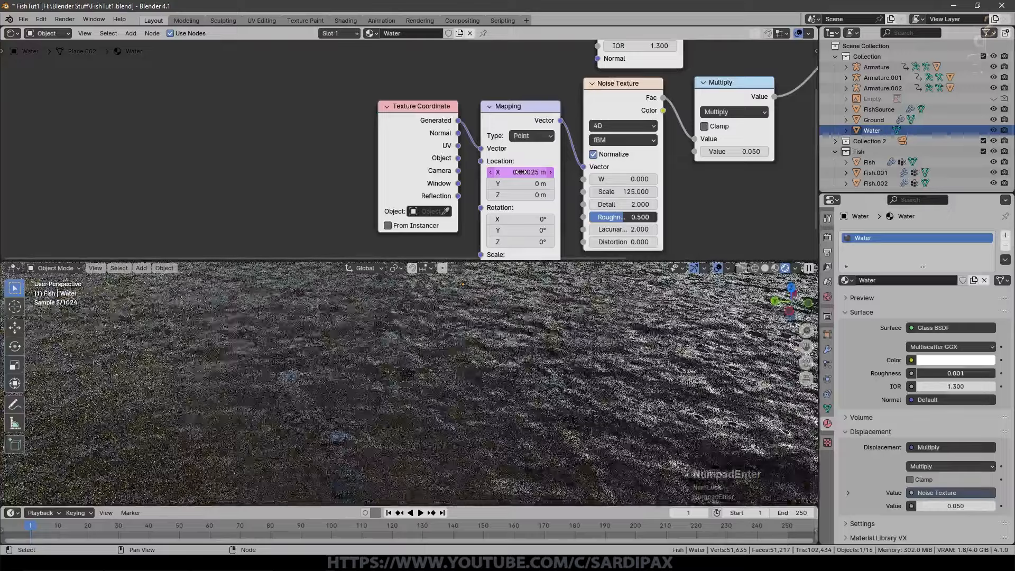
- Preview the moving ripples at frames 44, 79 and 129, and inspect the Mapping node's Location X expression
{"action": "left_click", "coordinate": [161, 528]}
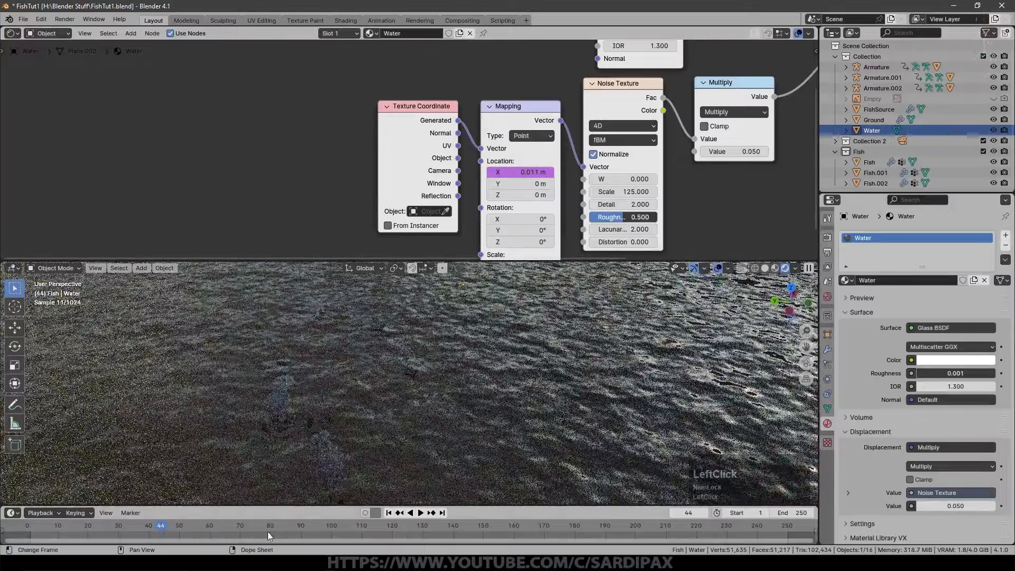
{"action": "left_click", "coordinate": [268, 528]}
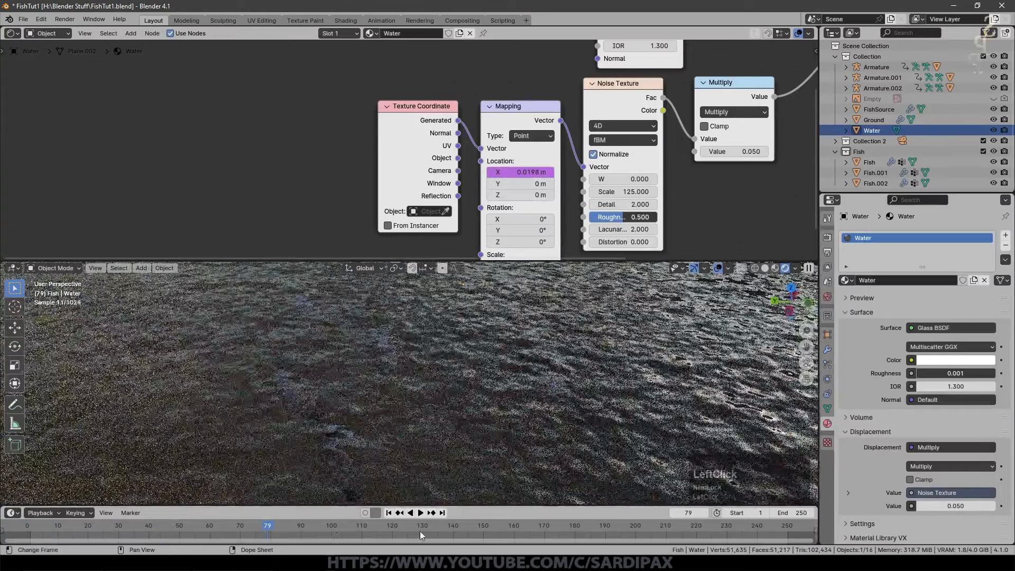
{"action": "left_click", "coordinate": [420, 529]}
{"action": "double_click", "coordinate": [531, 172]}
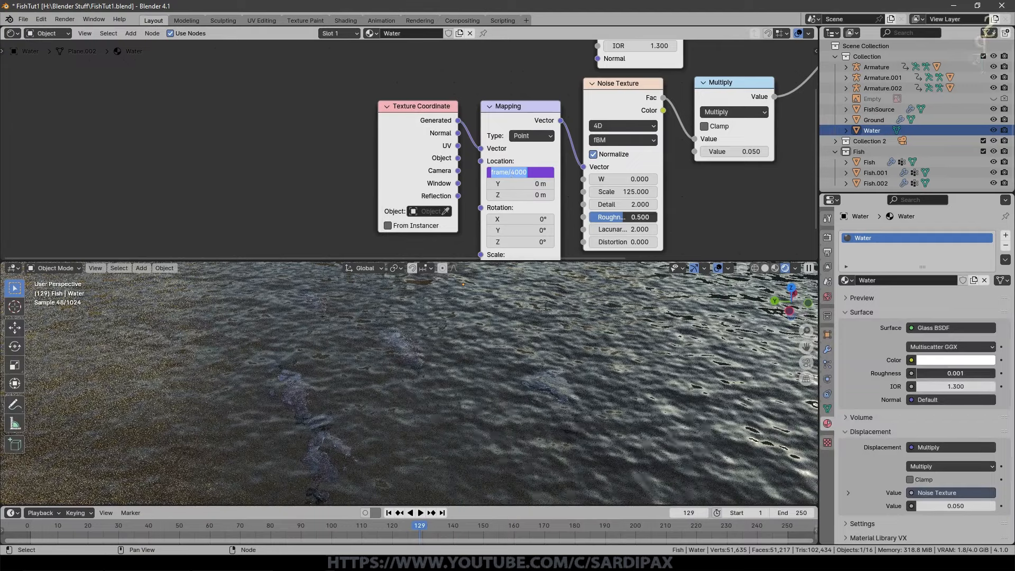
{"action": "left_click", "coordinate": [577, 179]}
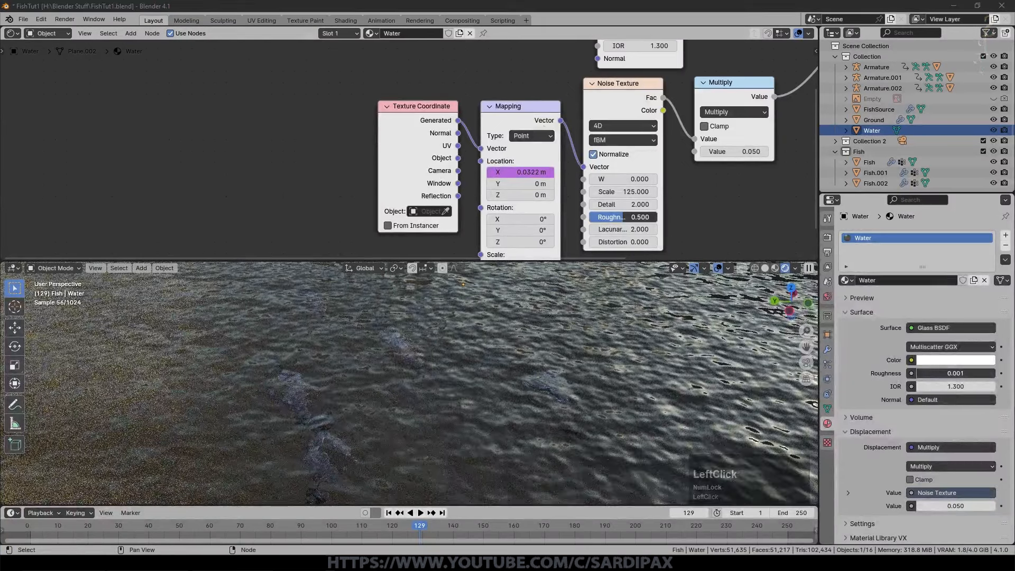
- Drive the Mapping node's Location Z with the expression #frame/3000 and briefly preview the animation
{"action": "left_click", "coordinate": [515, 196]}
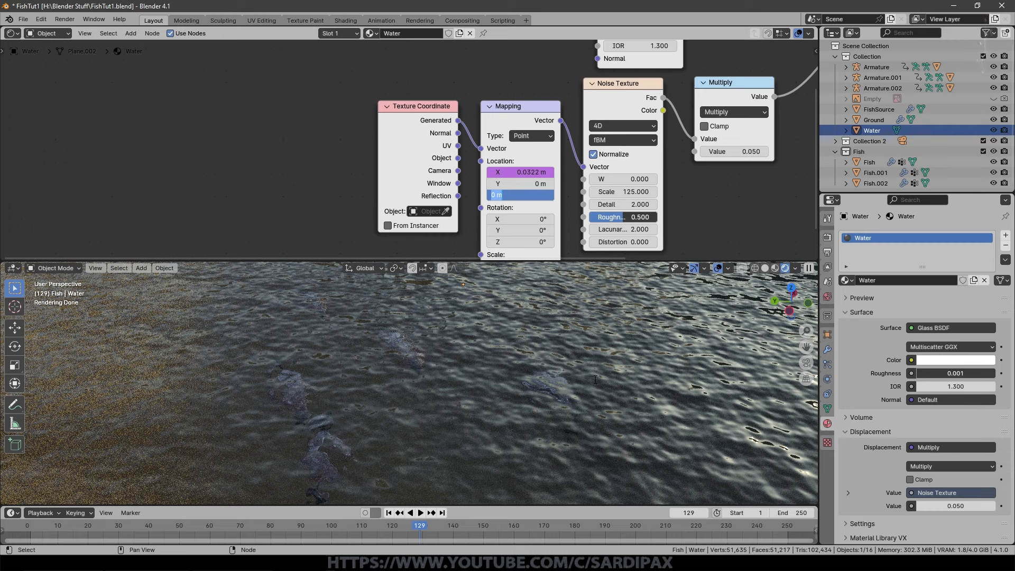
{"action": "type", "text": "#fra"}
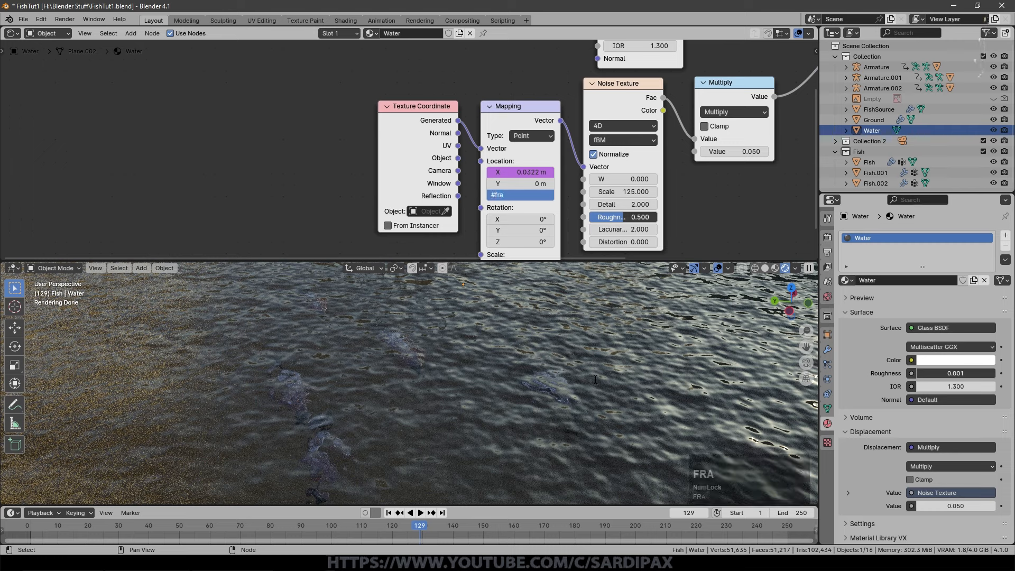
{"action": "type", "text": "me/3000"}
{"action": "key", "text": "KP_Enter"}
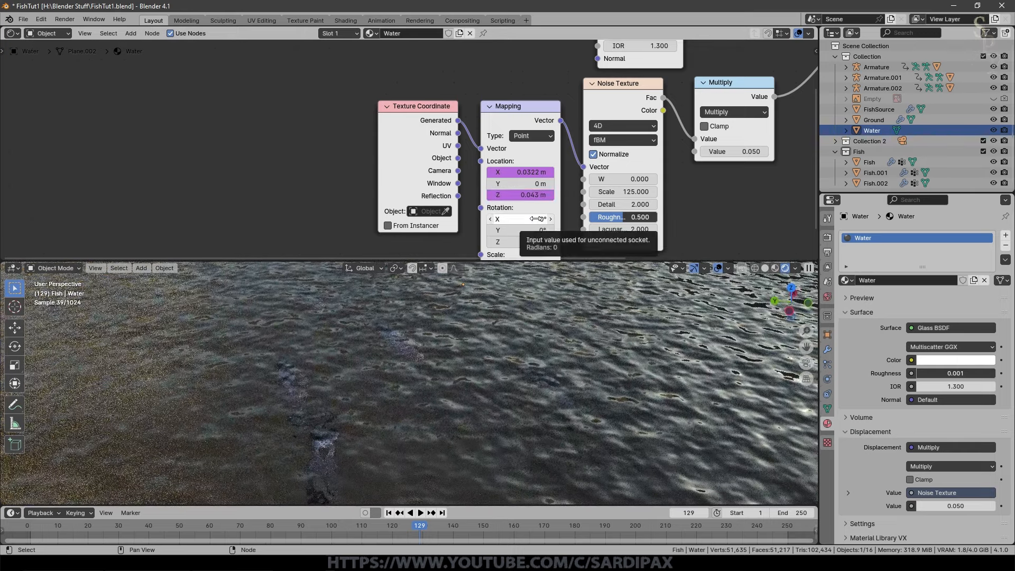
{"action": "key", "text": "space"}
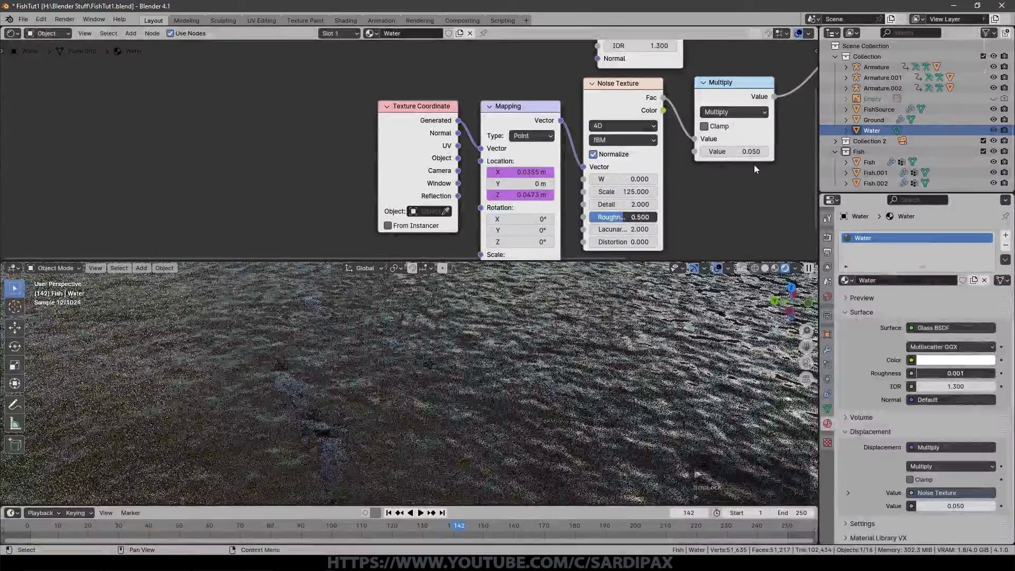
- Show the render sampling settings and look at the fish school and water from above
{"action": "left_click", "coordinate": [828, 283]}
{"action": "left_click", "coordinate": [827, 237]}
{"action": "key", "text": "KP_7"}
{"action": "scroll", "coordinate": [499, 416], "scroll_direction": "down", "scroll_amount": 4}
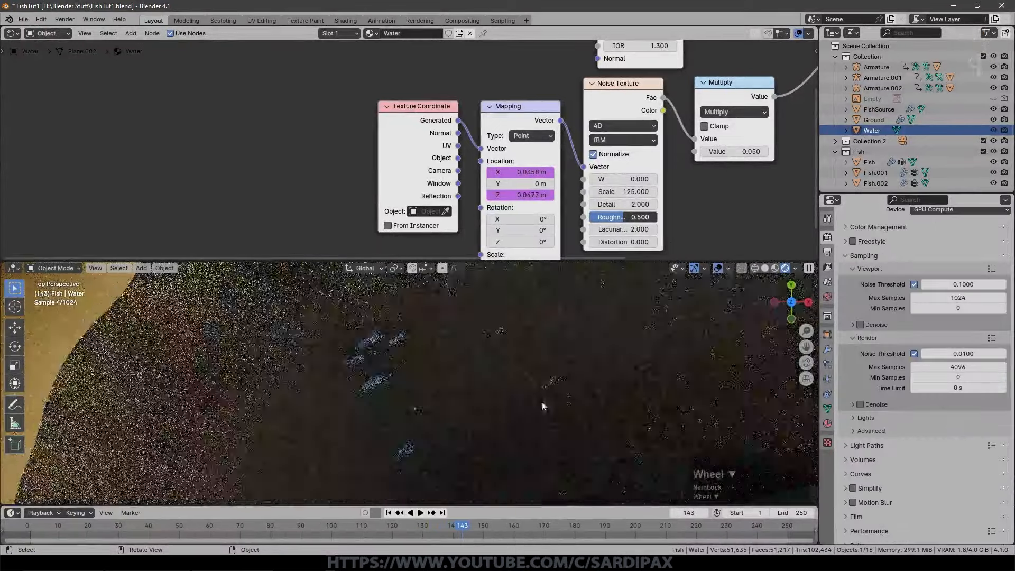
{"action": "middle_click_drag", "start_coordinate": [542, 406], "coordinate": [767, 337]}
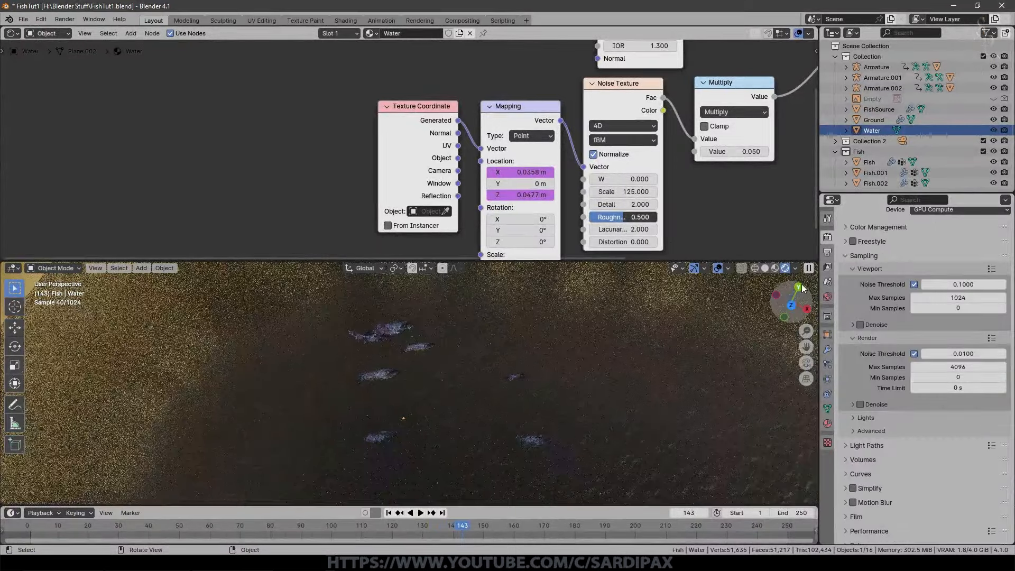